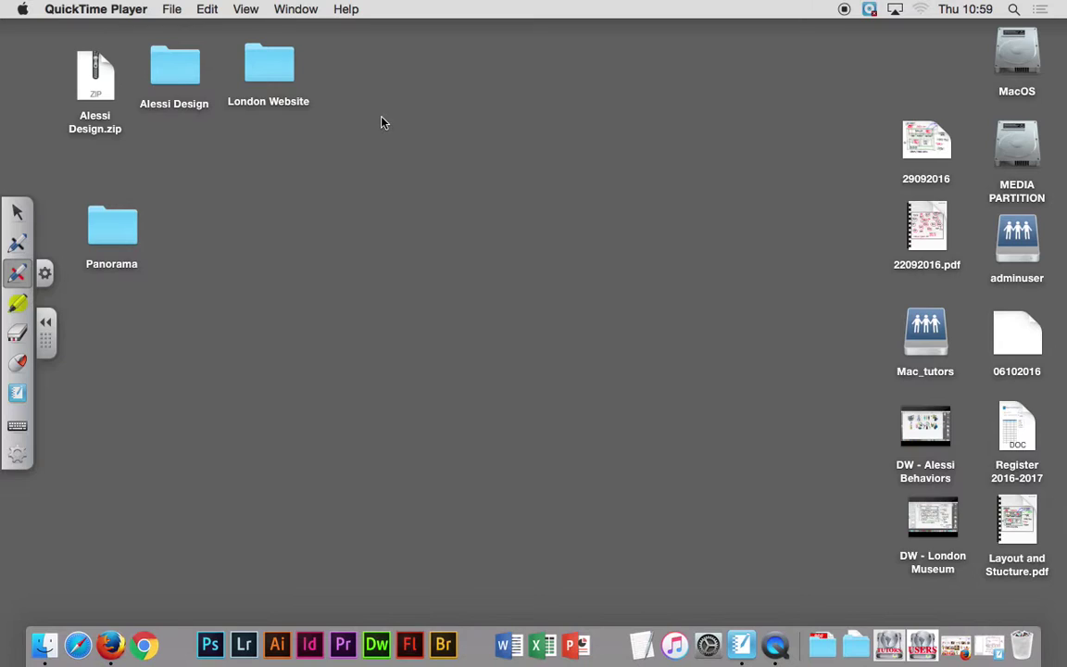
Step: Create a new Finder folder named Icecream on the desktop
click(167, 9)
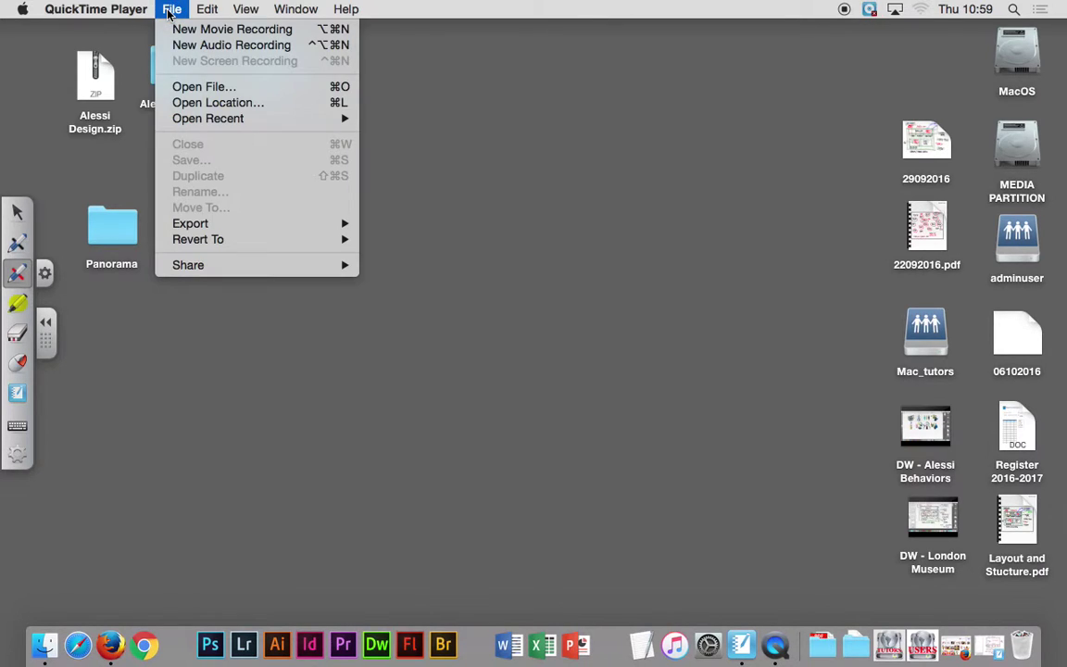
click(344, 118)
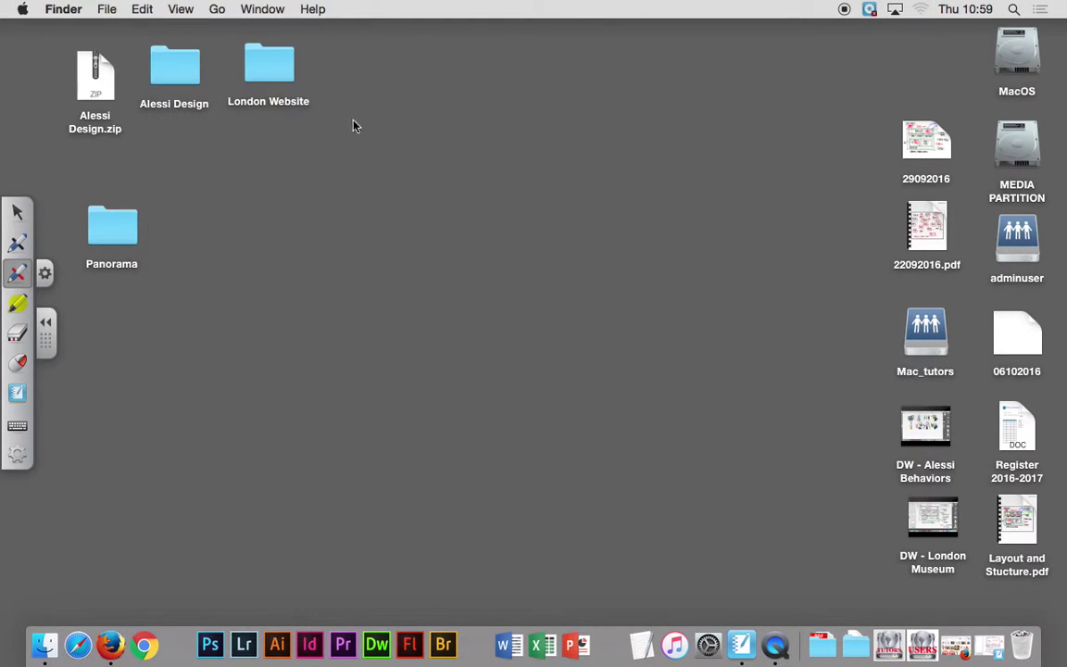
click(106, 9)
click(139, 45)
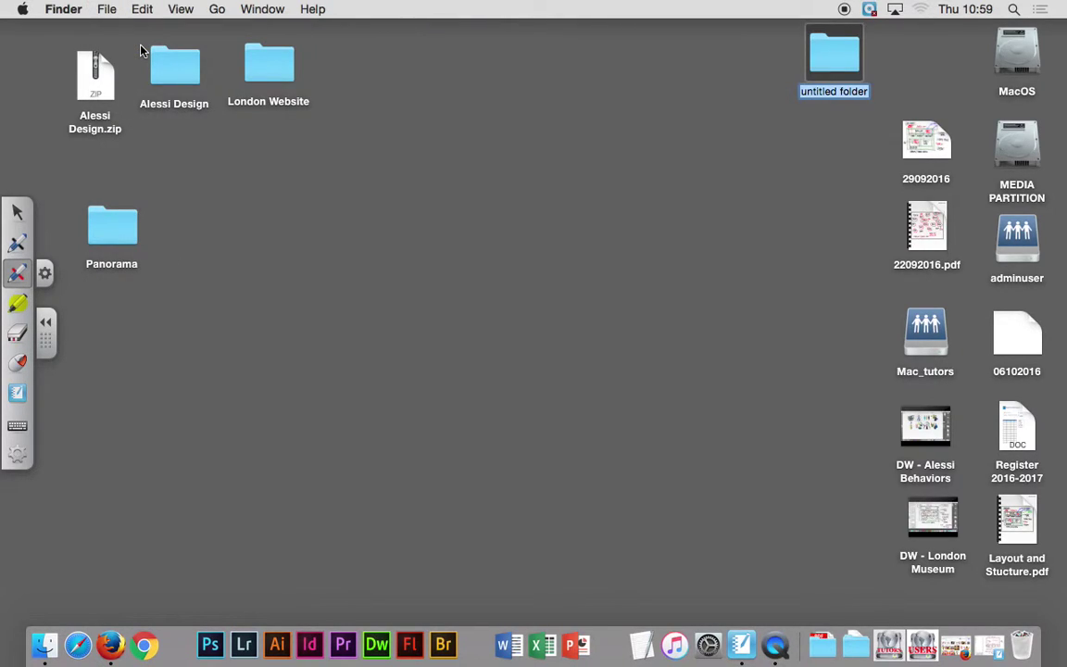
text(Ice)
text(cream)
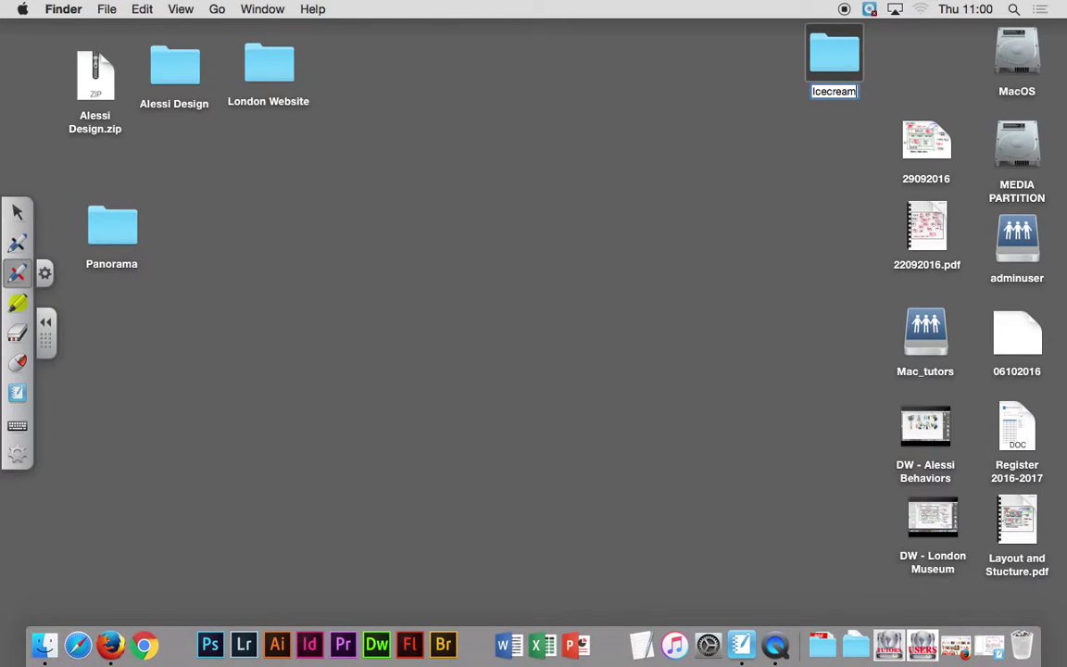
key(Return)
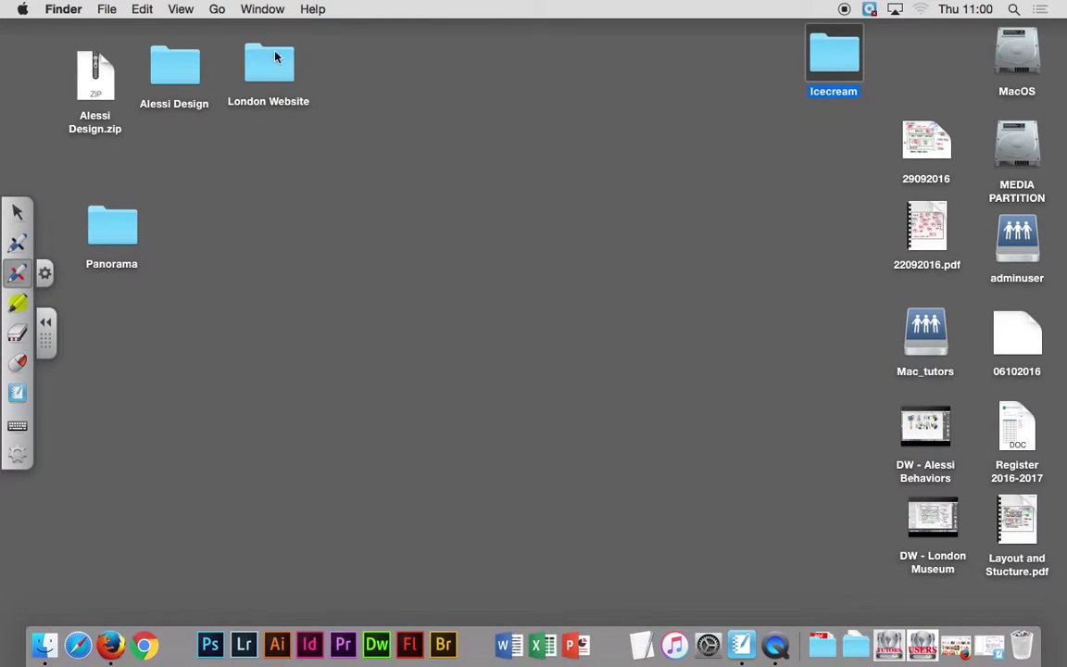
Step: Open the Icecream folder and create a subfolder named big inside it
double_click(824, 57)
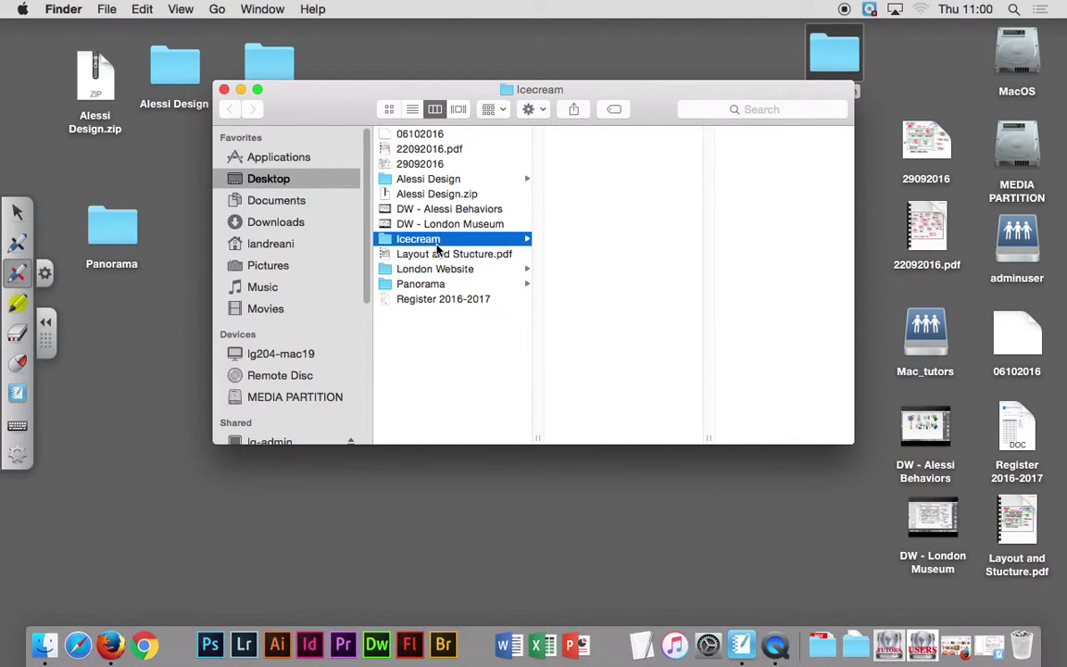
right_click(594, 156)
click(627, 161)
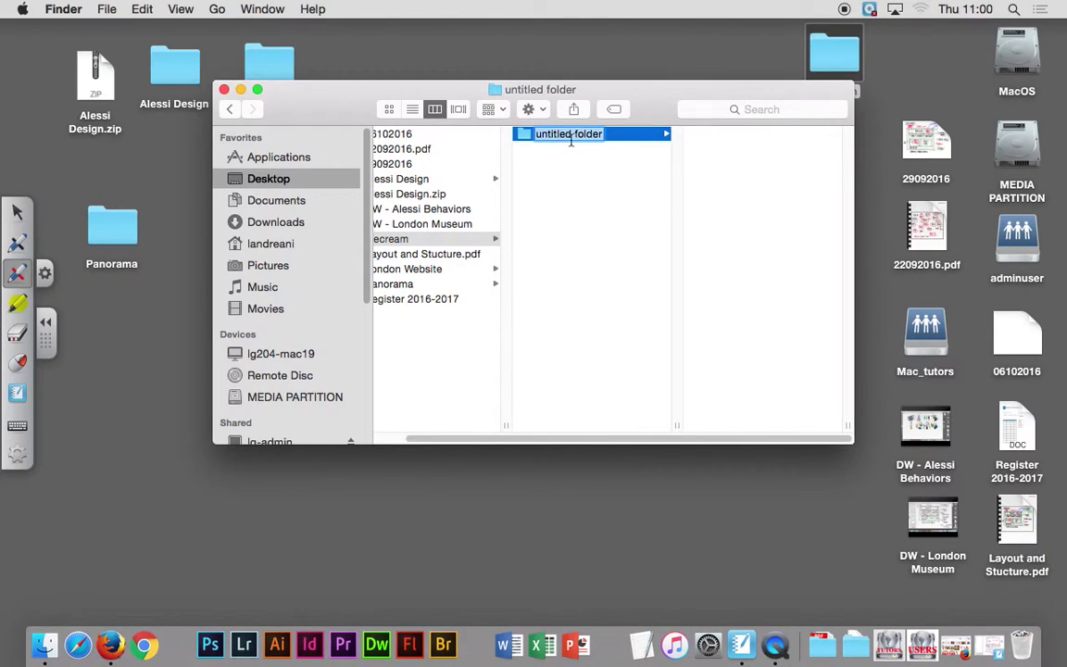
text(b)
text(ig)
key(Return)
click(579, 174)
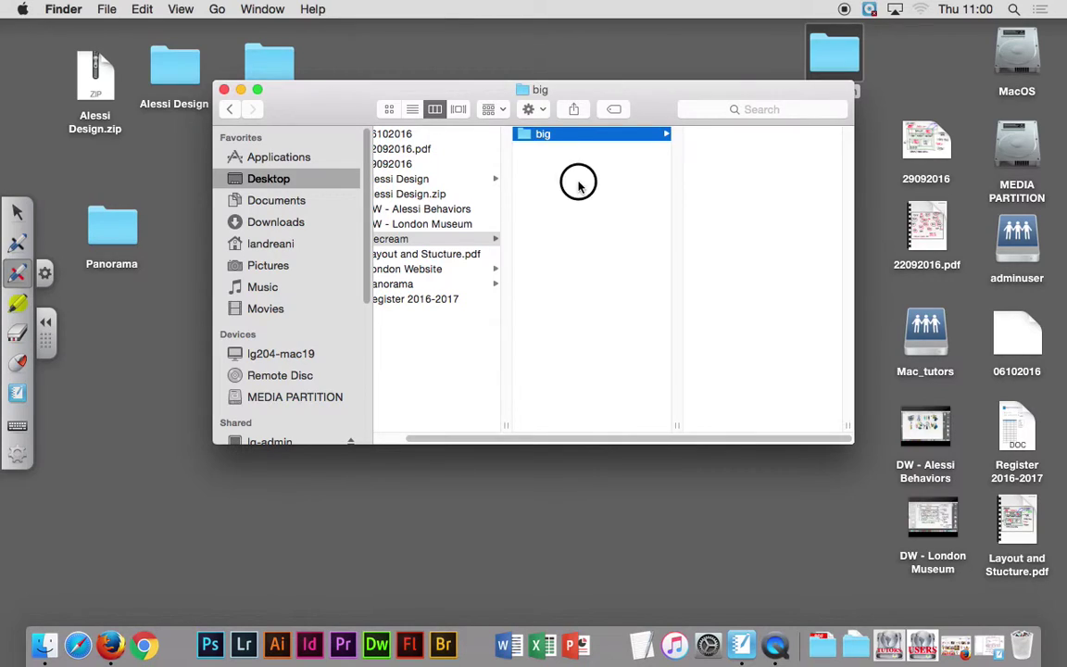
Step: Add two more subfolders inside Icecream, named th and tmp
right_click(598, 161)
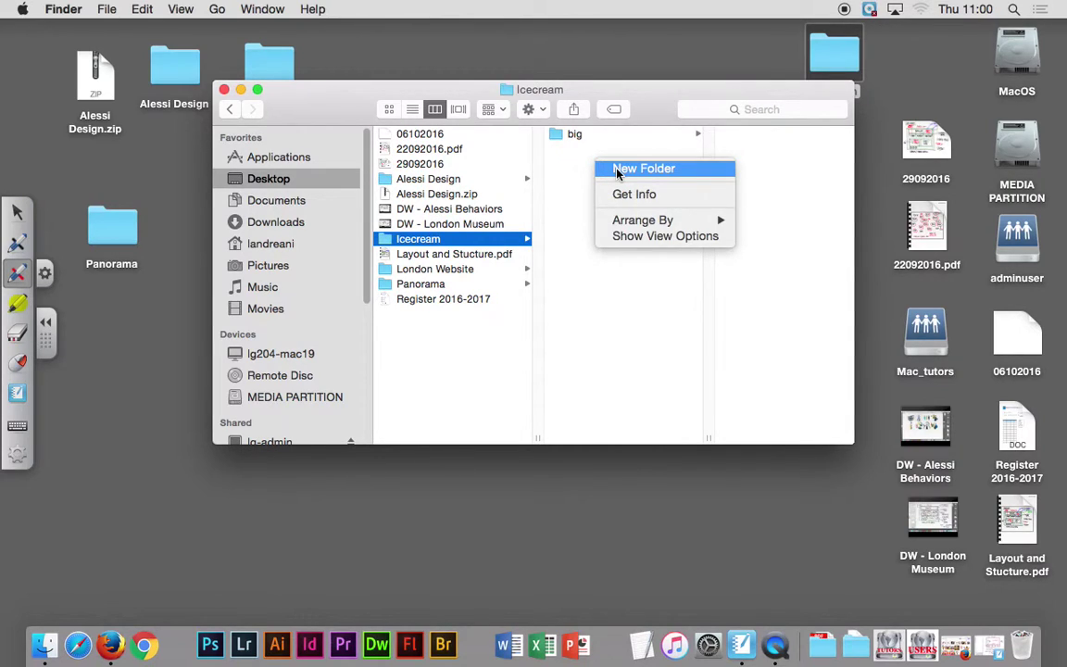
click(617, 169)
text(t)
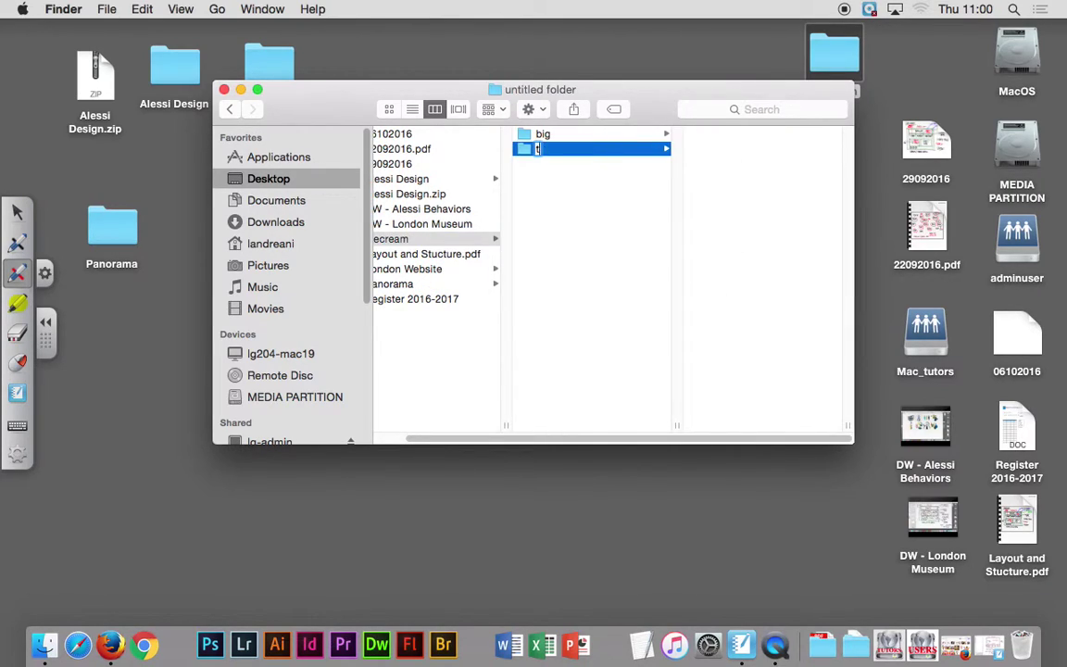
text(h)
key(Return)
click(593, 201)
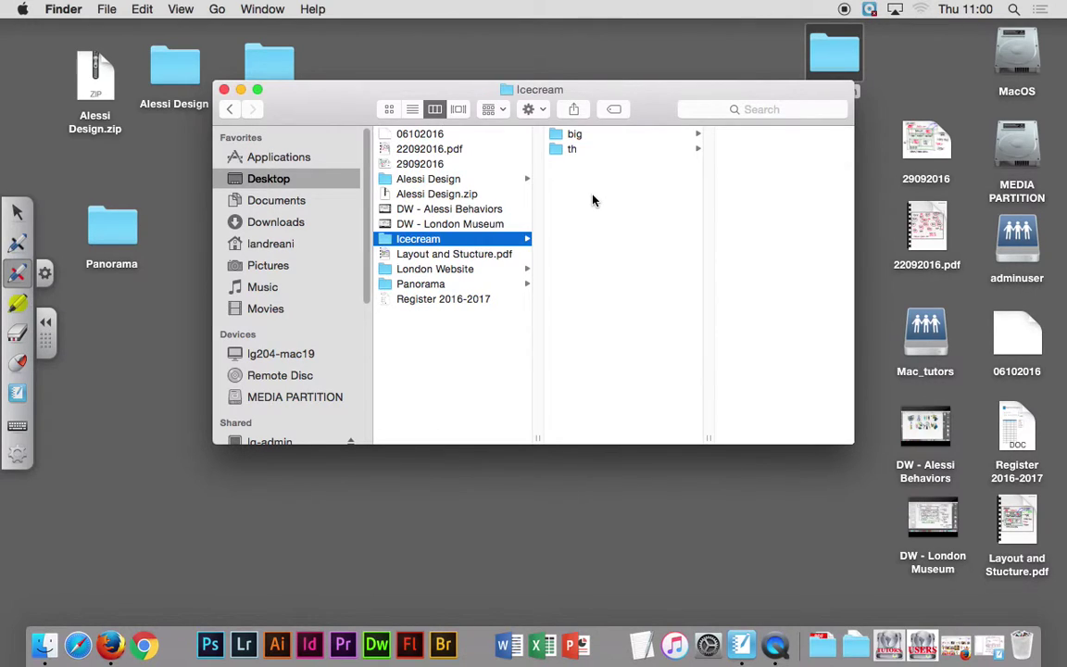
right_click(600, 186)
click(612, 195)
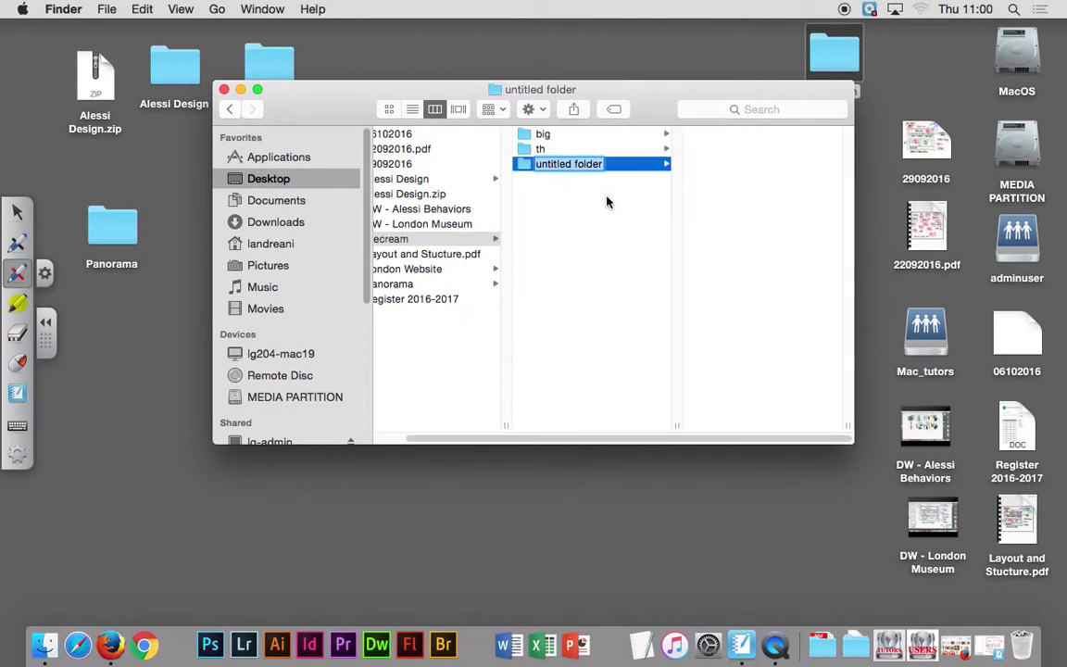
text(tmp)
key(Return)
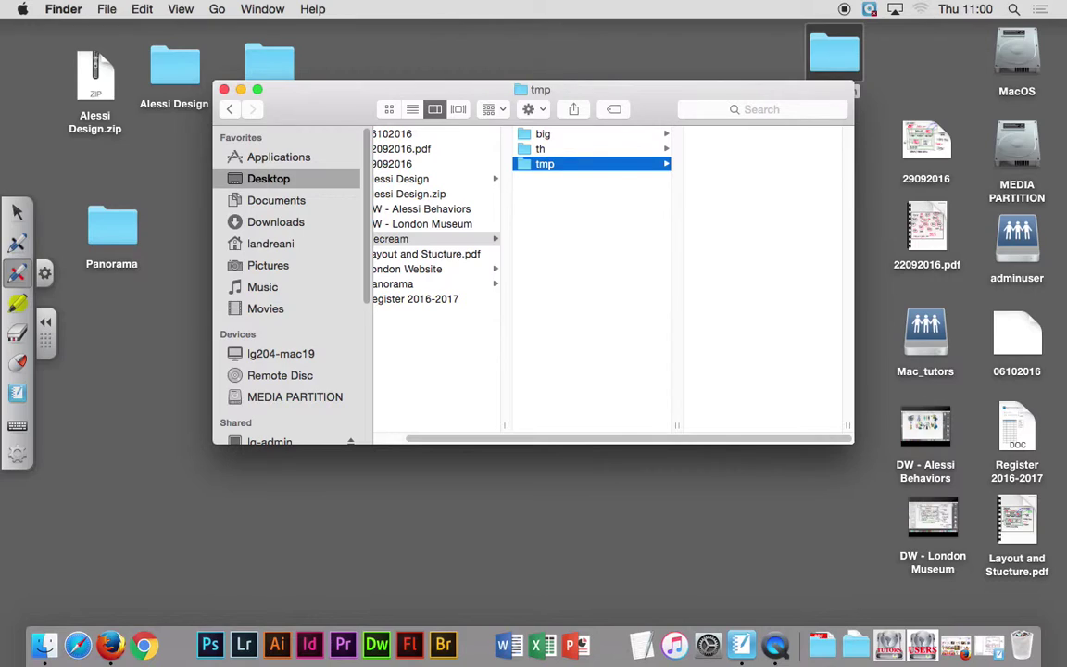
click(602, 212)
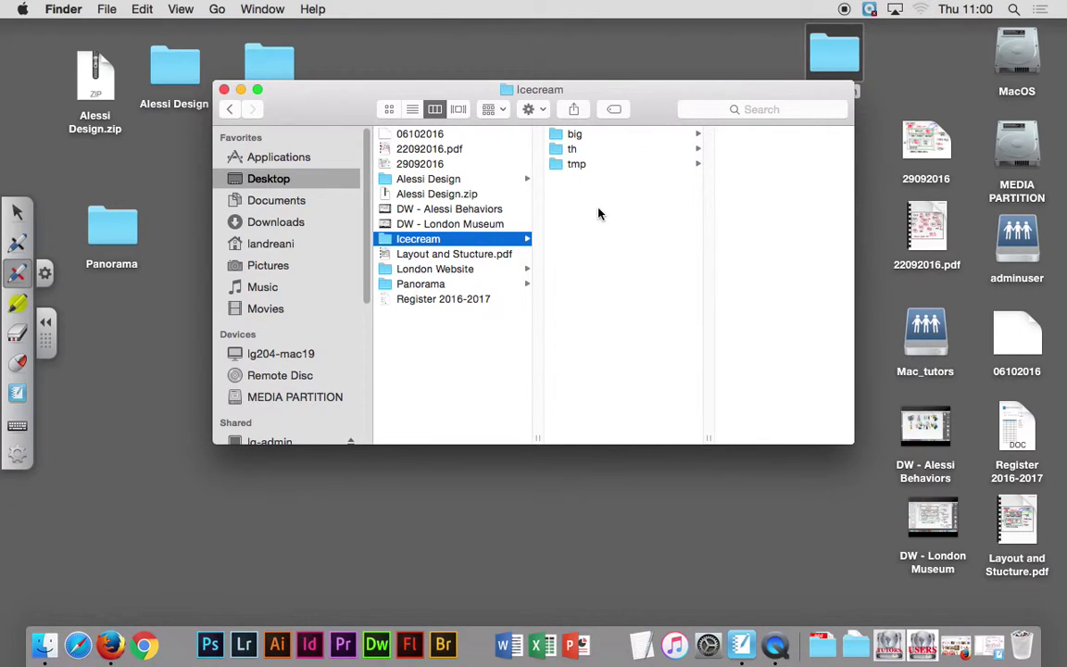
Step: Show the Size filter choices for the Google Images icecream search, then view the Untitled 2 sketch
click(119, 644)
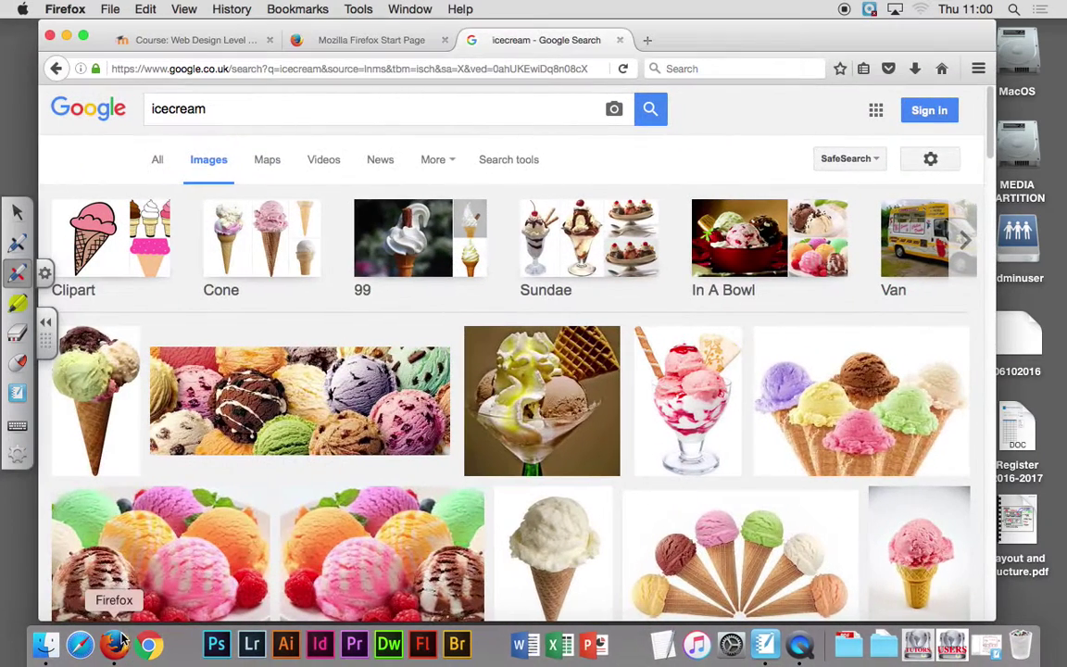
click(235, 112)
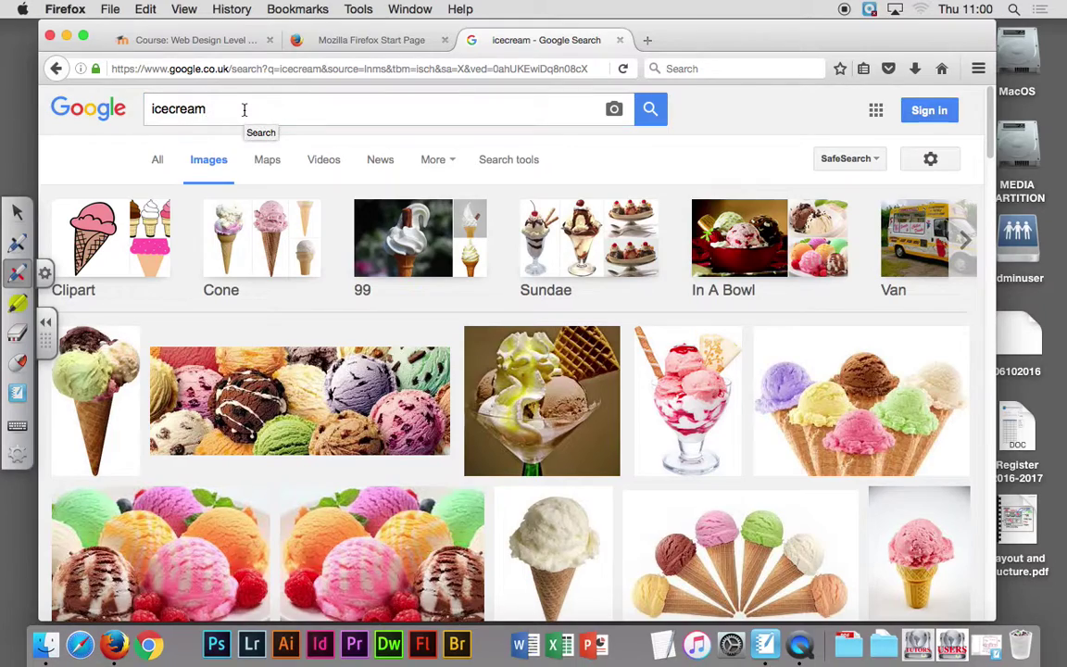
mouse_move(988, 145)
mouse_down()
mouse_move(980, 271)
mouse_move(972, 129)
mouse_up()
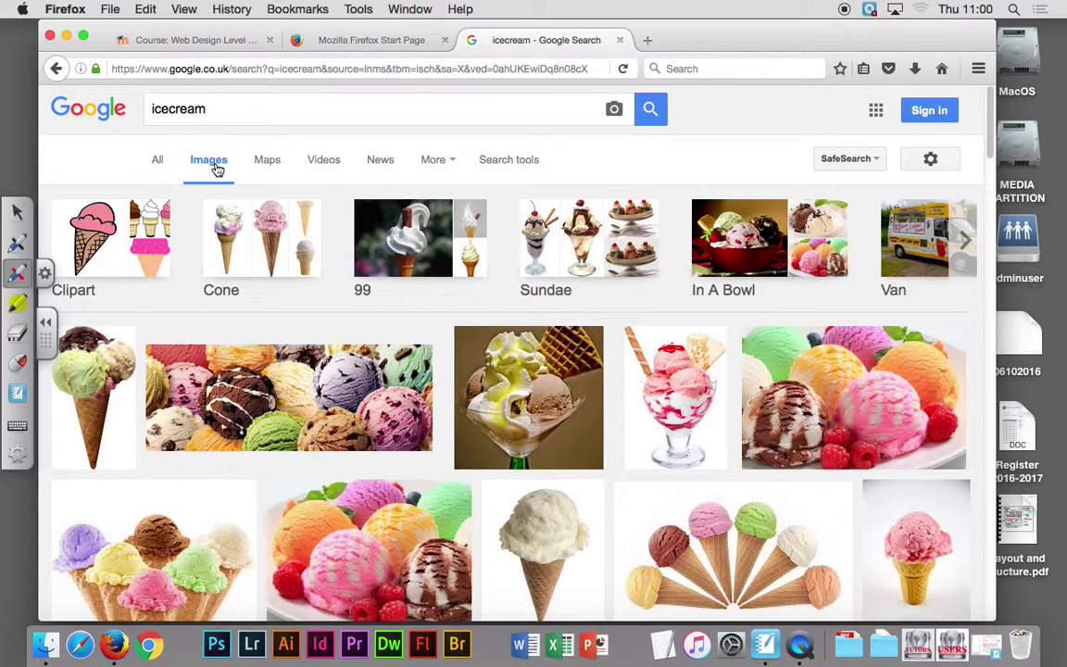
click(509, 163)
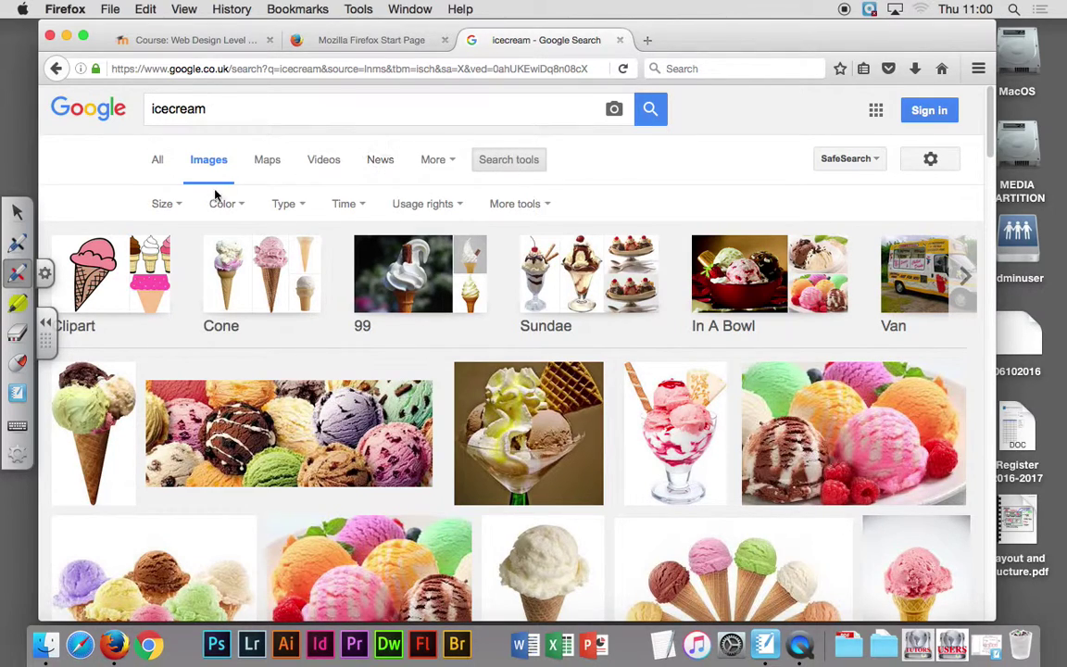
click(178, 209)
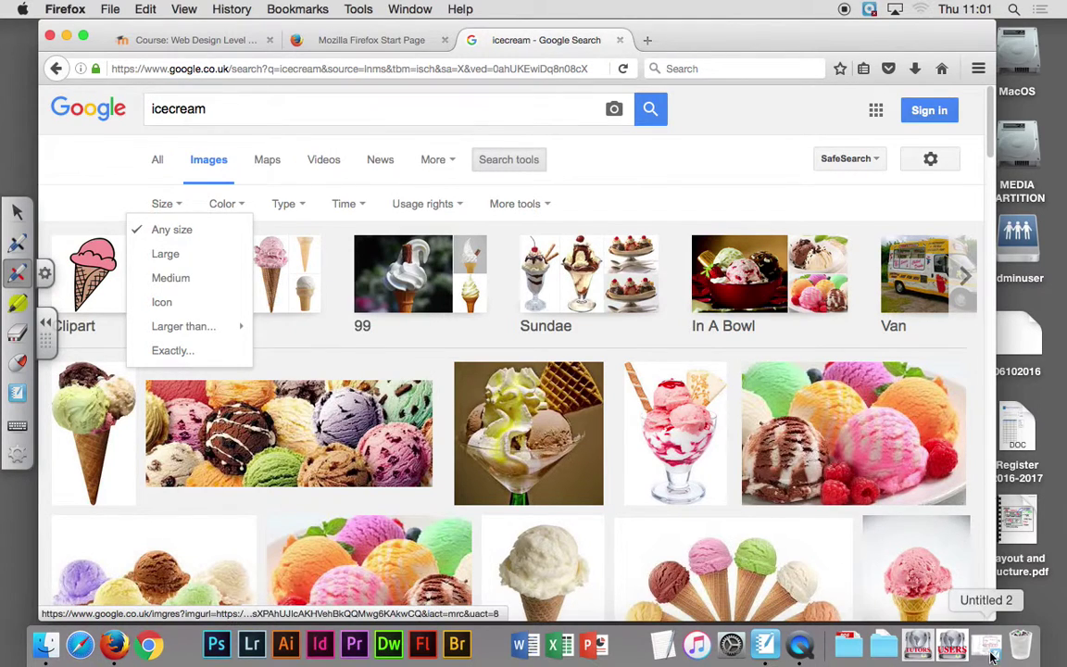
click(989, 595)
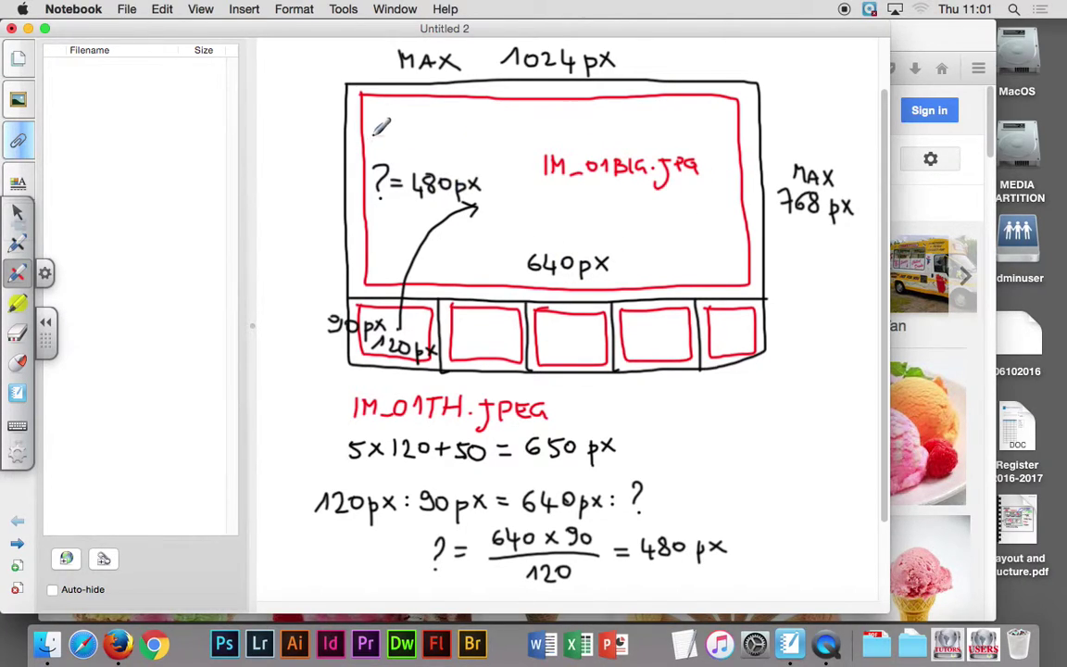
Step: Bring the Firefox icecream image results back to the front
click(117, 644)
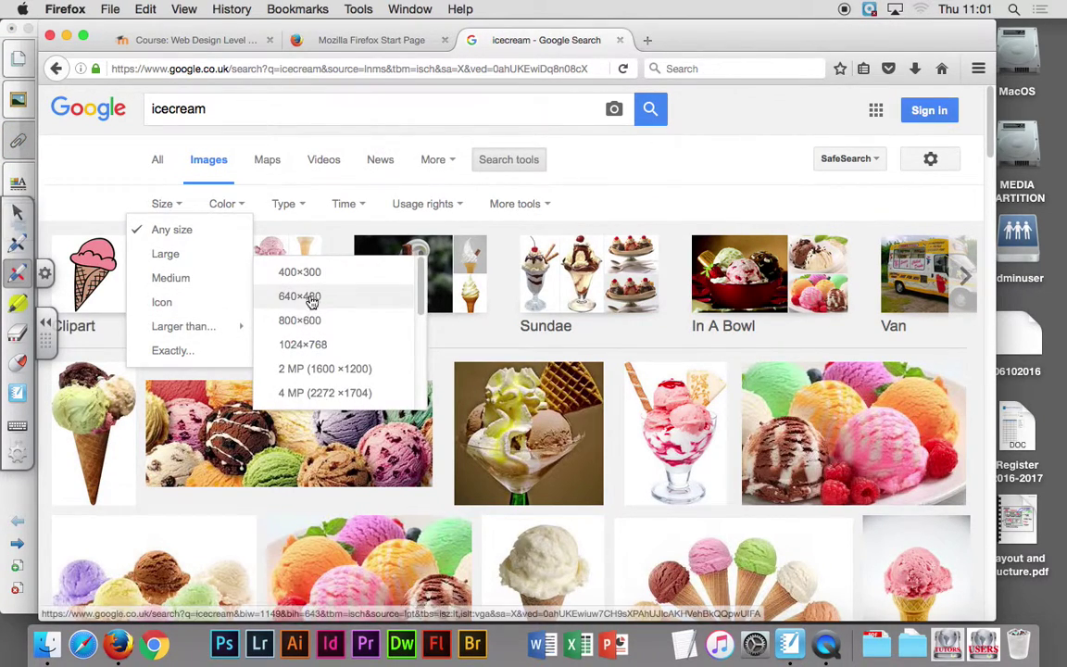
mouse_move(183, 327)
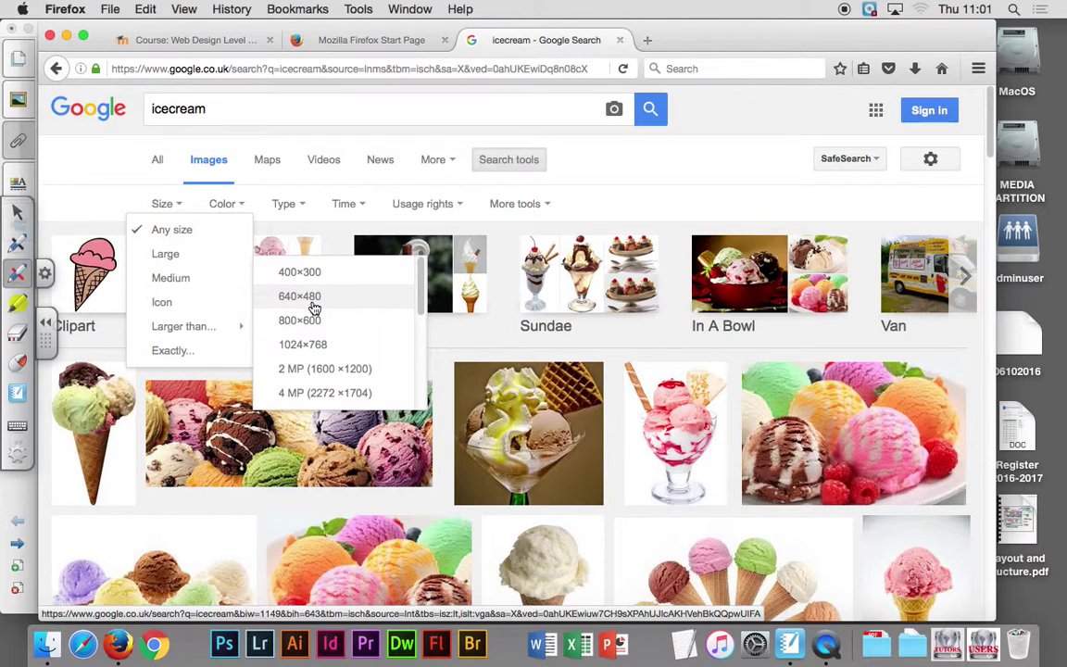
Step: Filter icecream images to larger than 640×480 and preview the strawberry waffle-bowl image
click(313, 305)
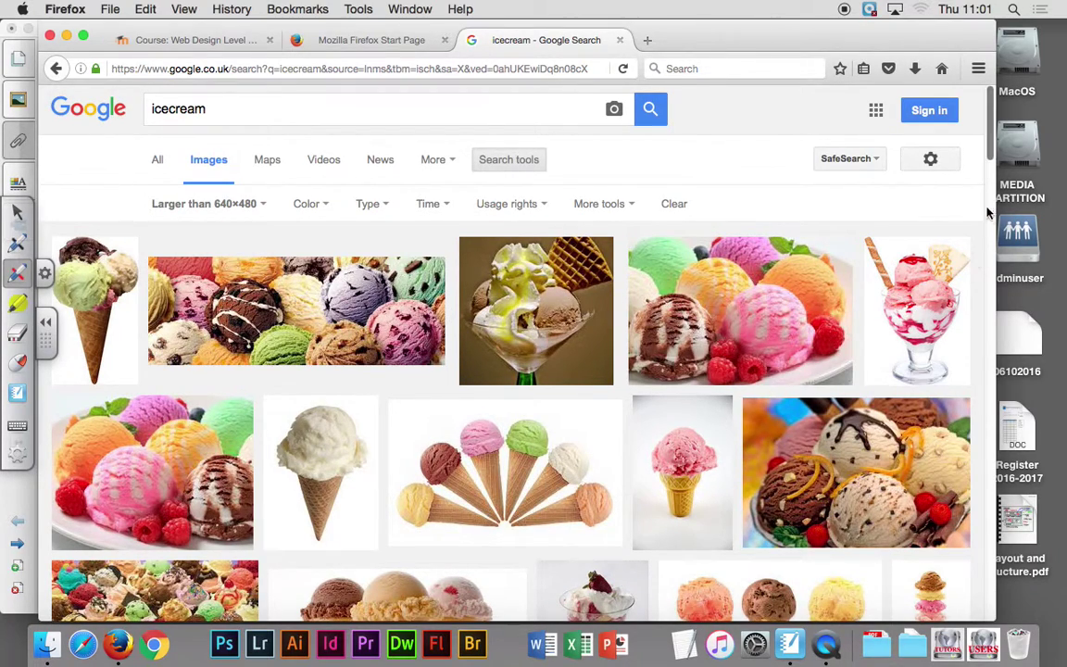
drag(990, 156, 990, 221)
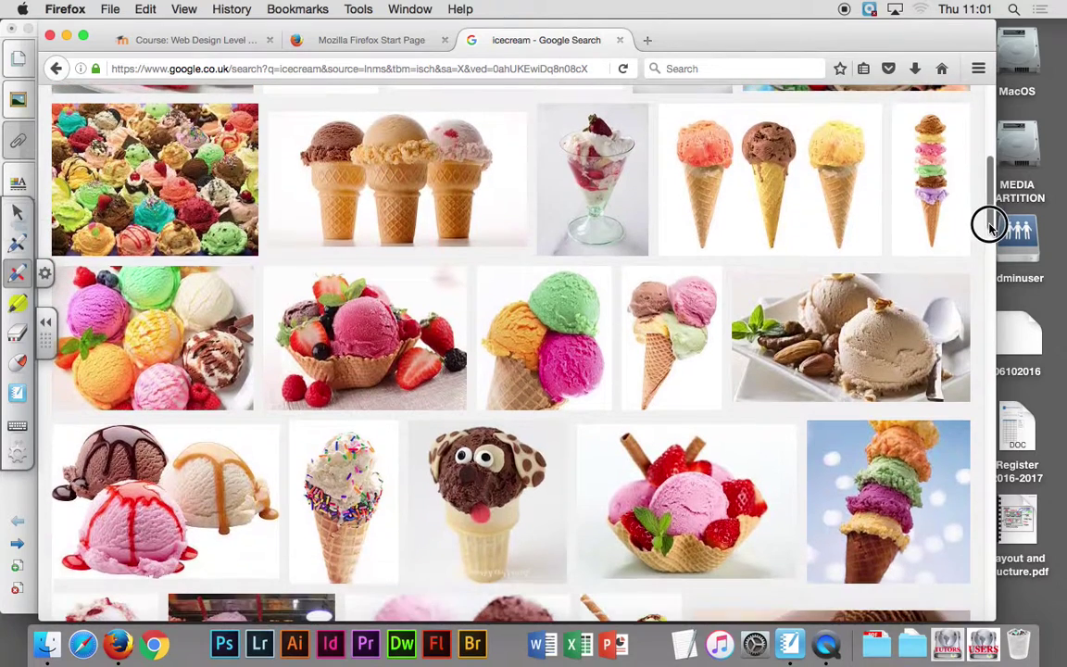
click(393, 322)
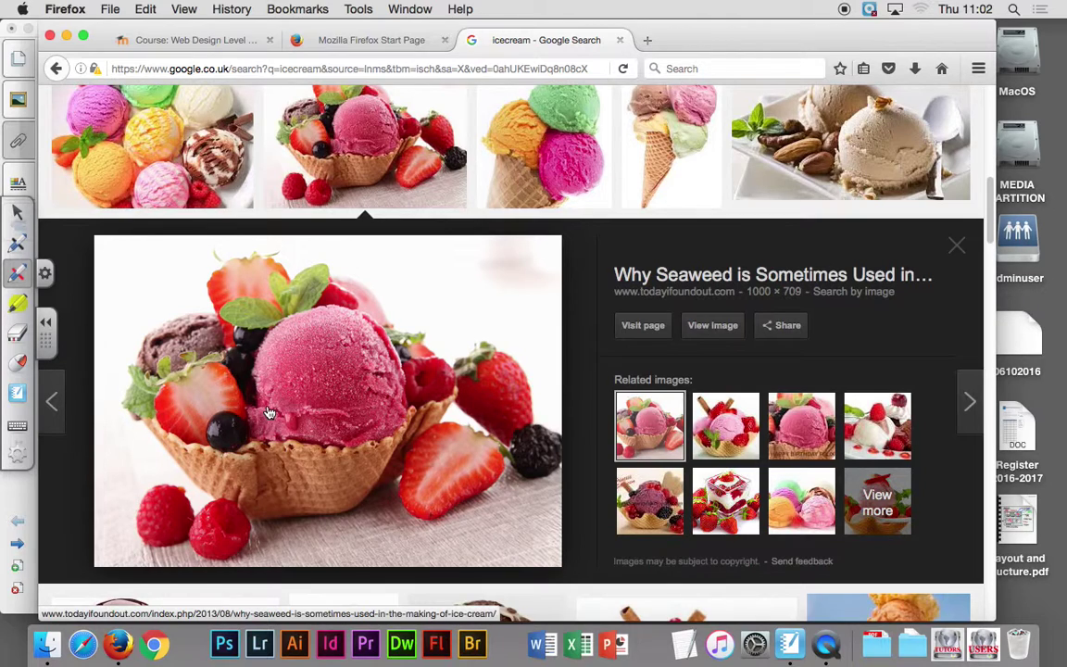
Step: Save the strawberry ice cream image as ice-cream7.jpg into Icecream/tmp
right_click(399, 307)
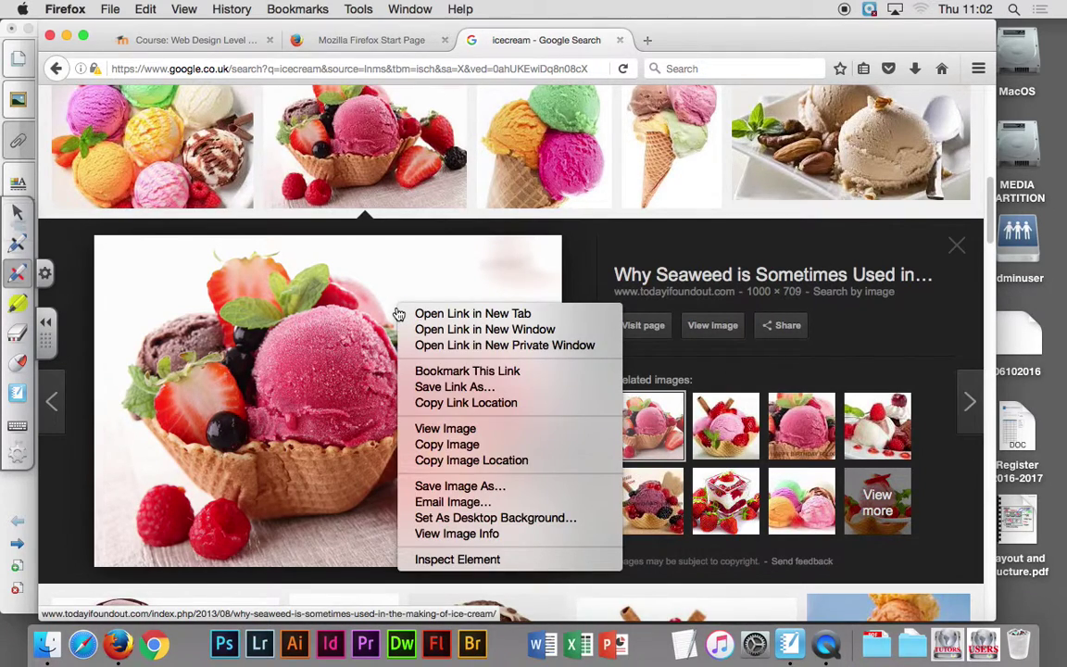
click(526, 489)
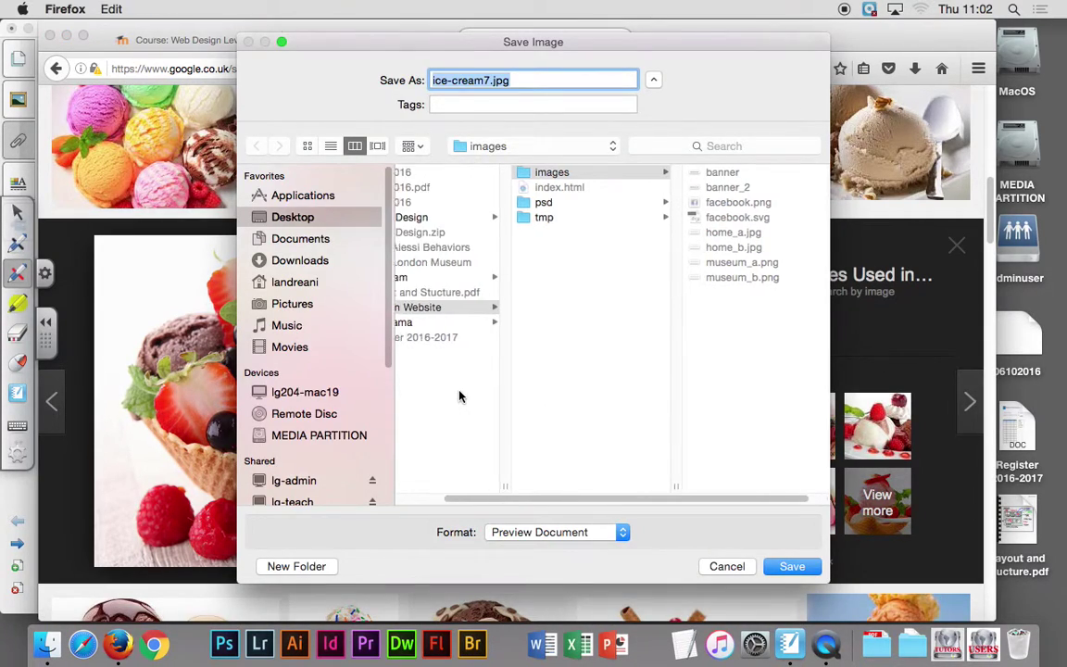
click(468, 278)
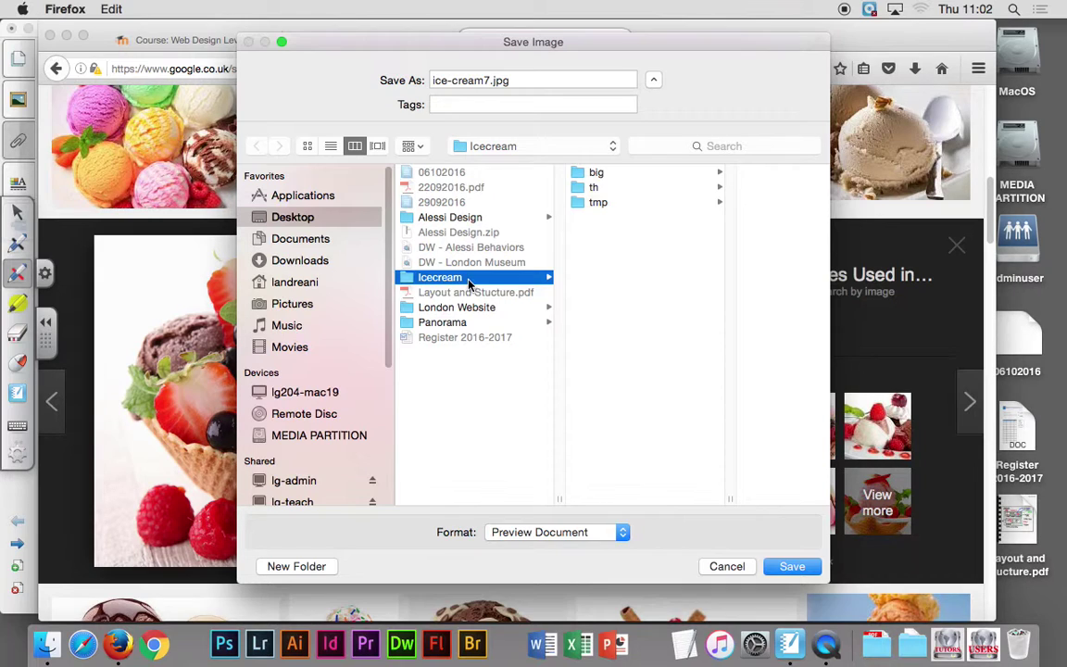
click(592, 204)
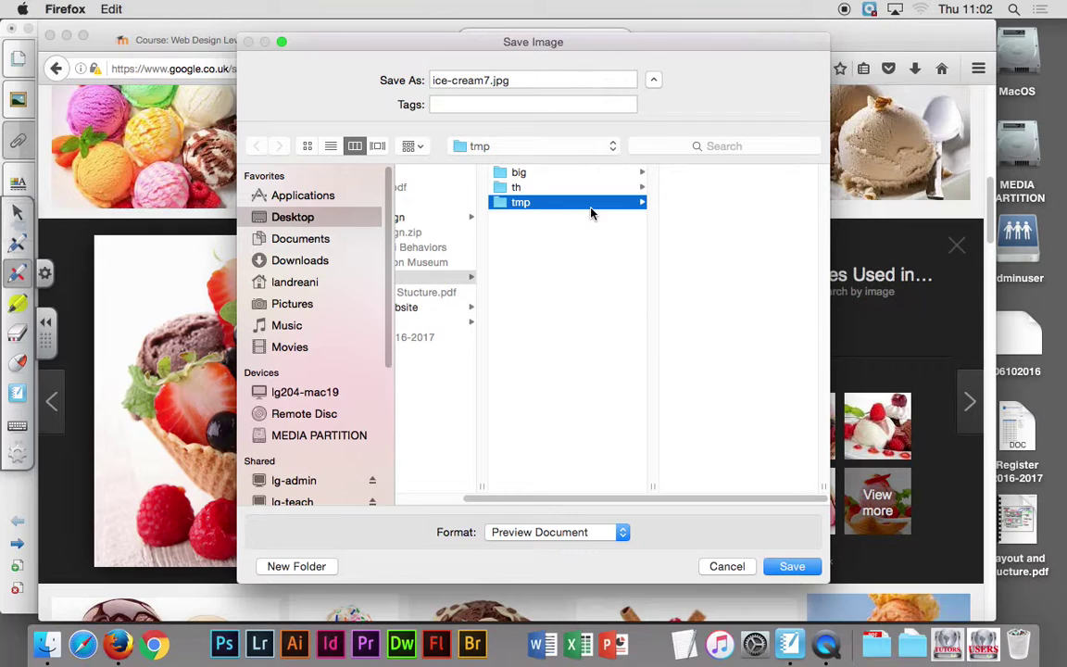
click(791, 566)
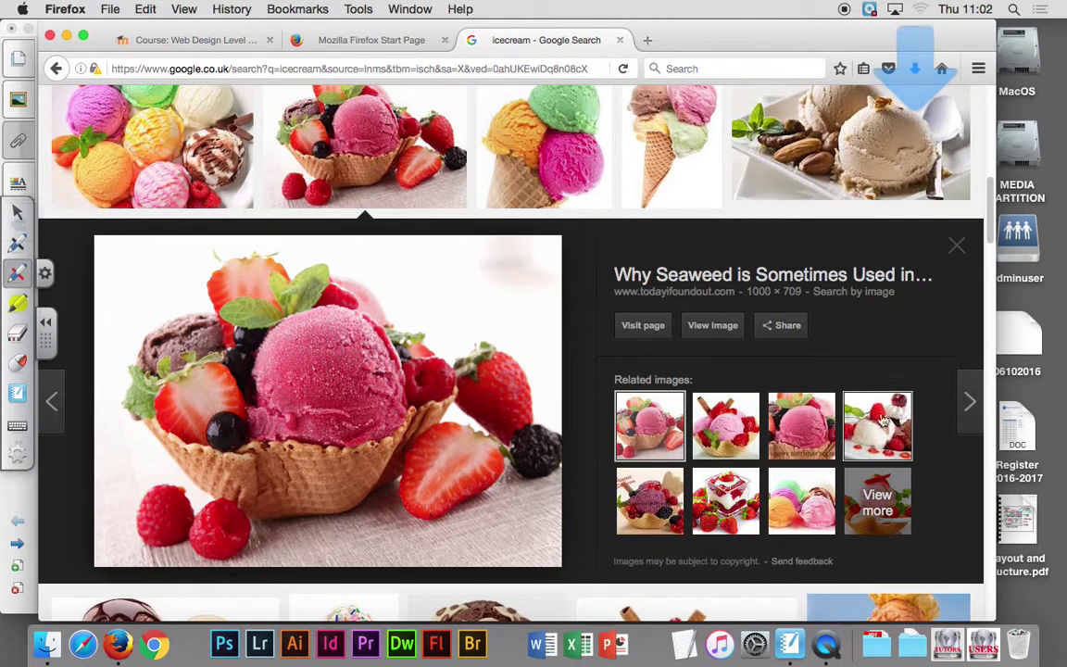
Step: Preview the Ice Cream For Breakfast Day photo and keep browsing the results
scroll(949, 214, up, 2)
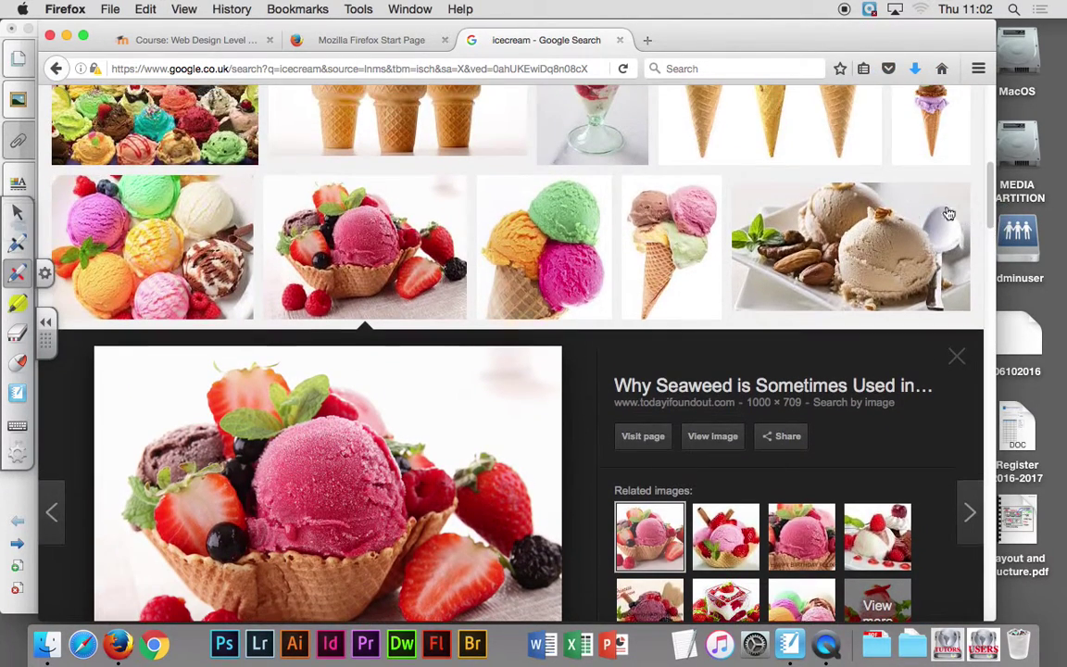
click(850, 228)
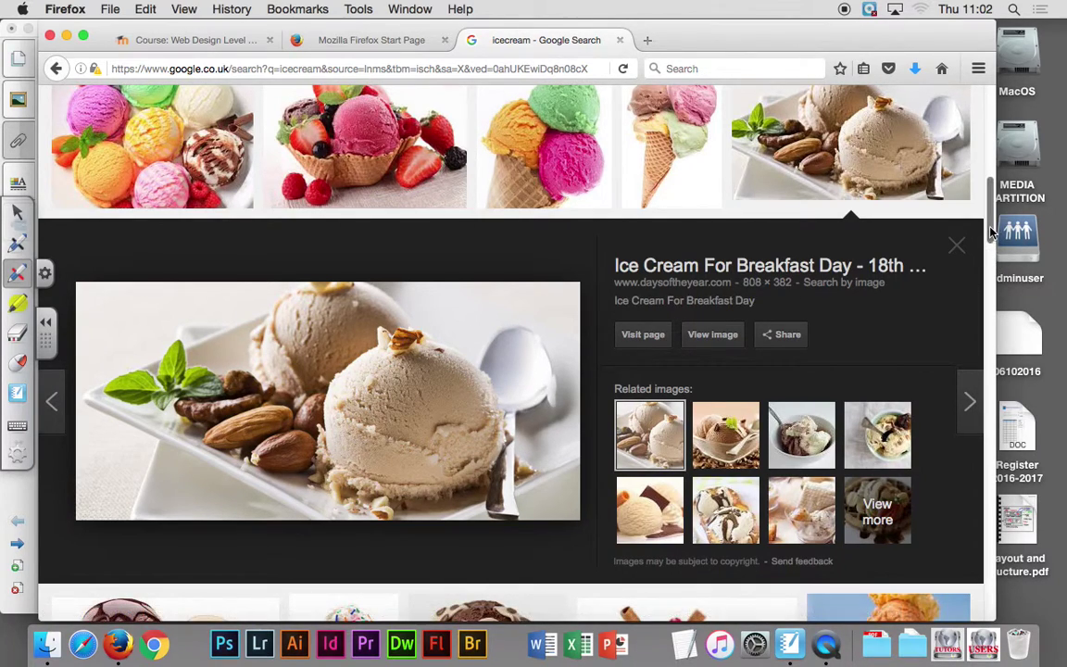
scroll(991, 269, down, 10)
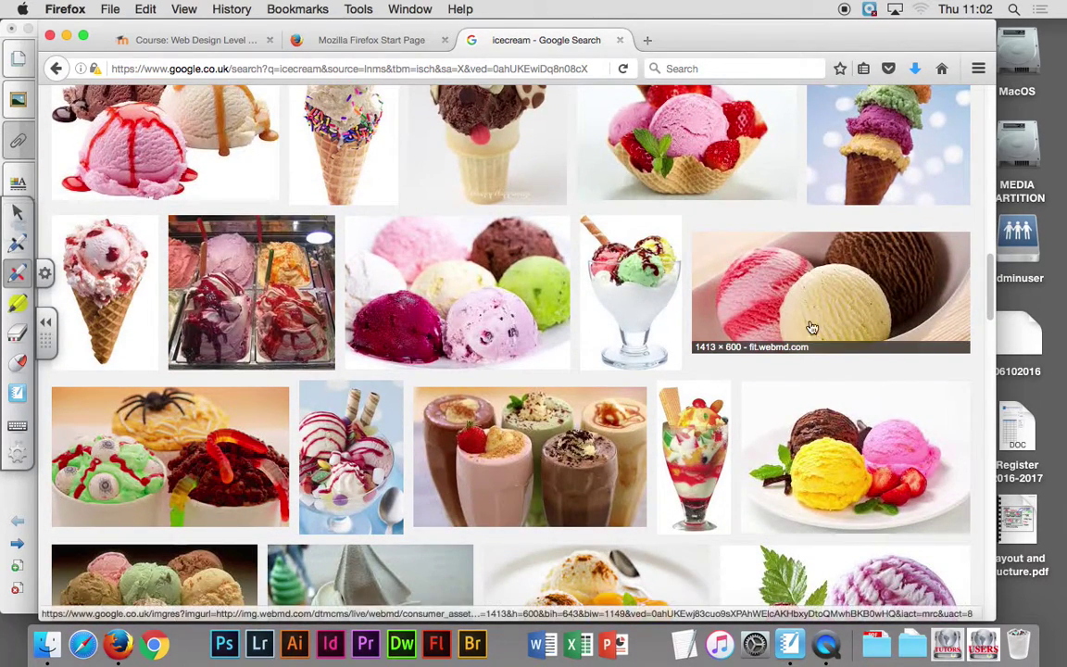
Step: Save the Halloween ice cream photo into Icecream/tmp
click(224, 454)
right_click(378, 321)
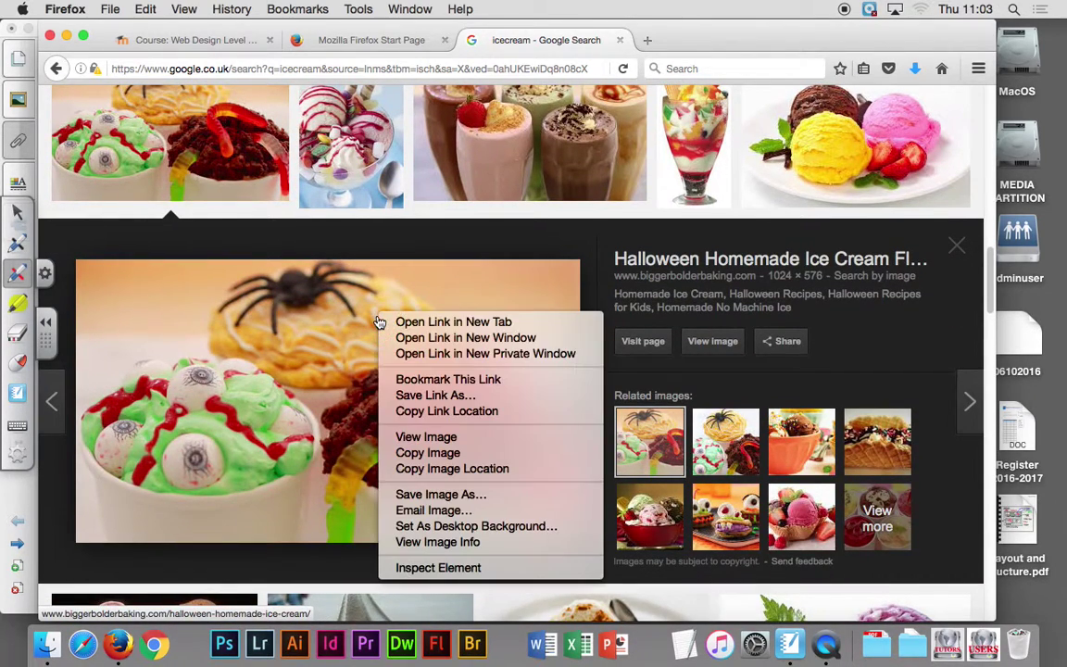
click(464, 494)
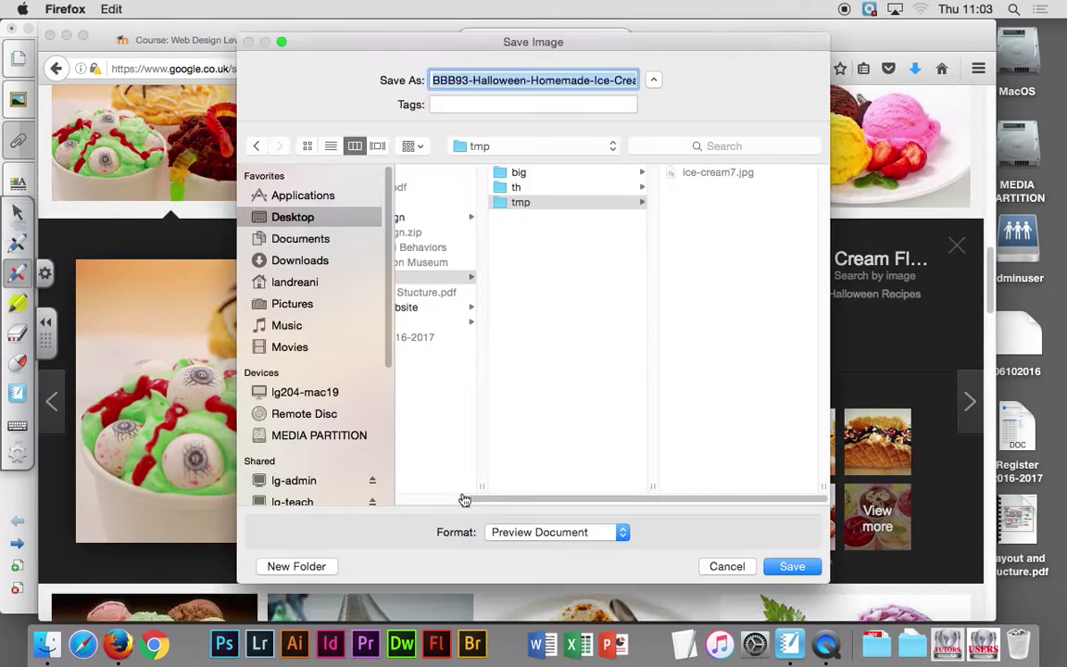
scroll(482, 318, left, 3)
click(446, 280)
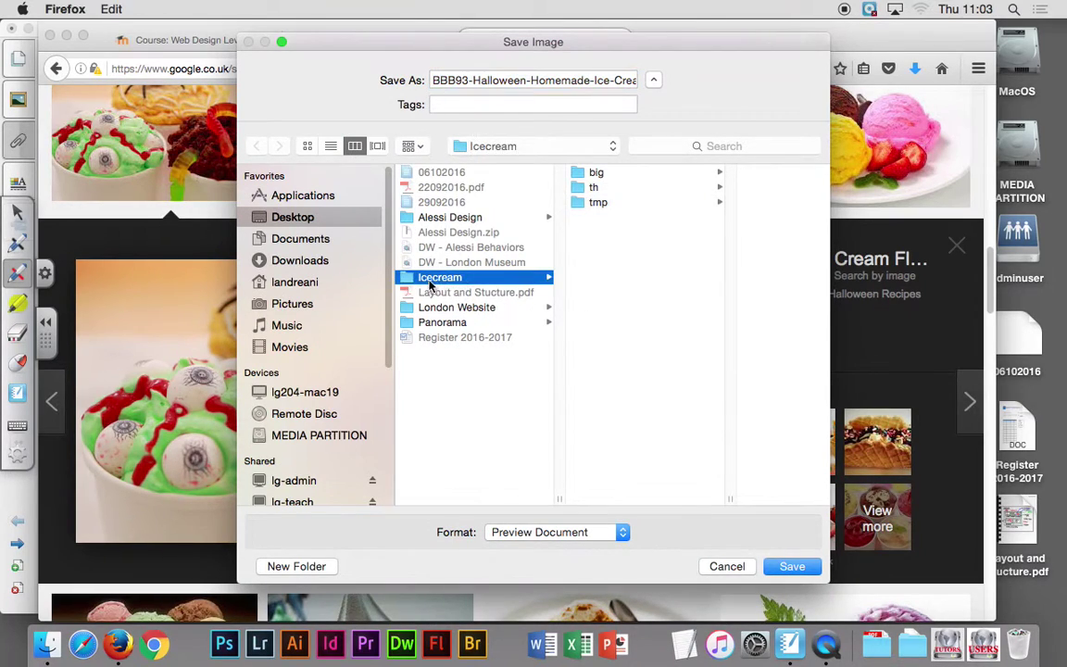
click(596, 203)
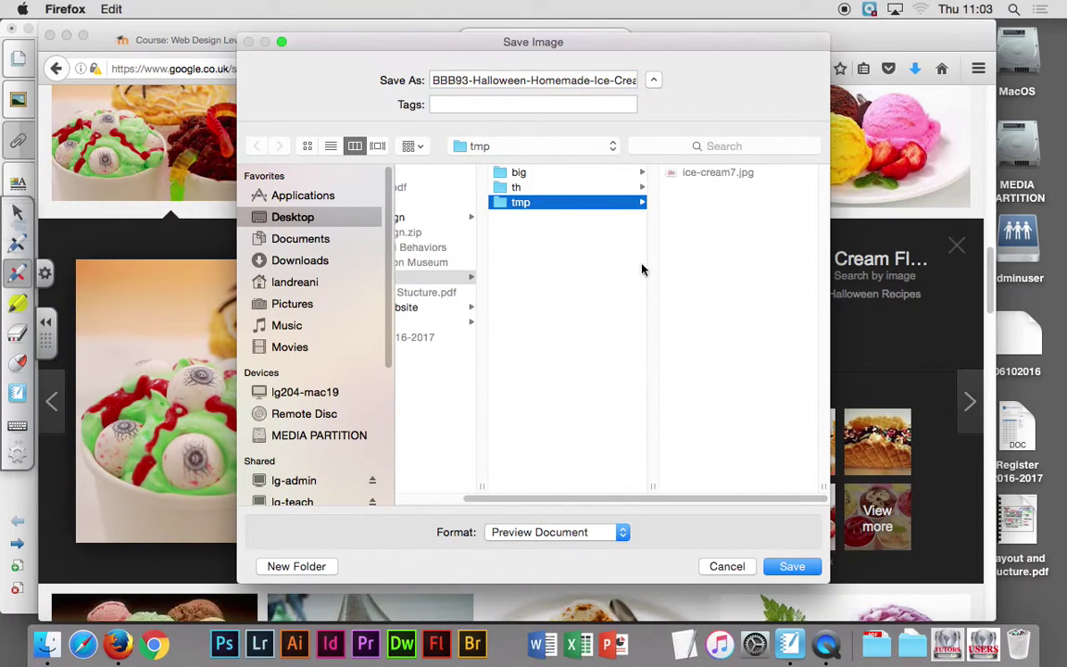
click(792, 566)
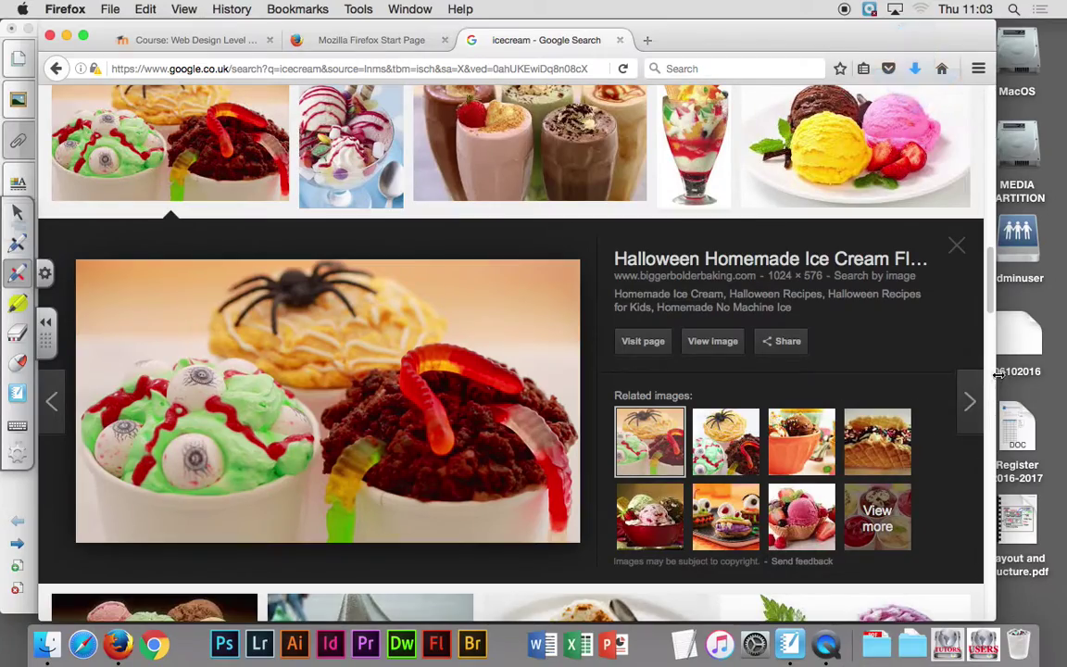
Step: Save the wikiHow chocolate ice cream photo into the tmp folder
scroll(987, 370, down, 10)
scroll(987, 385, down, 2)
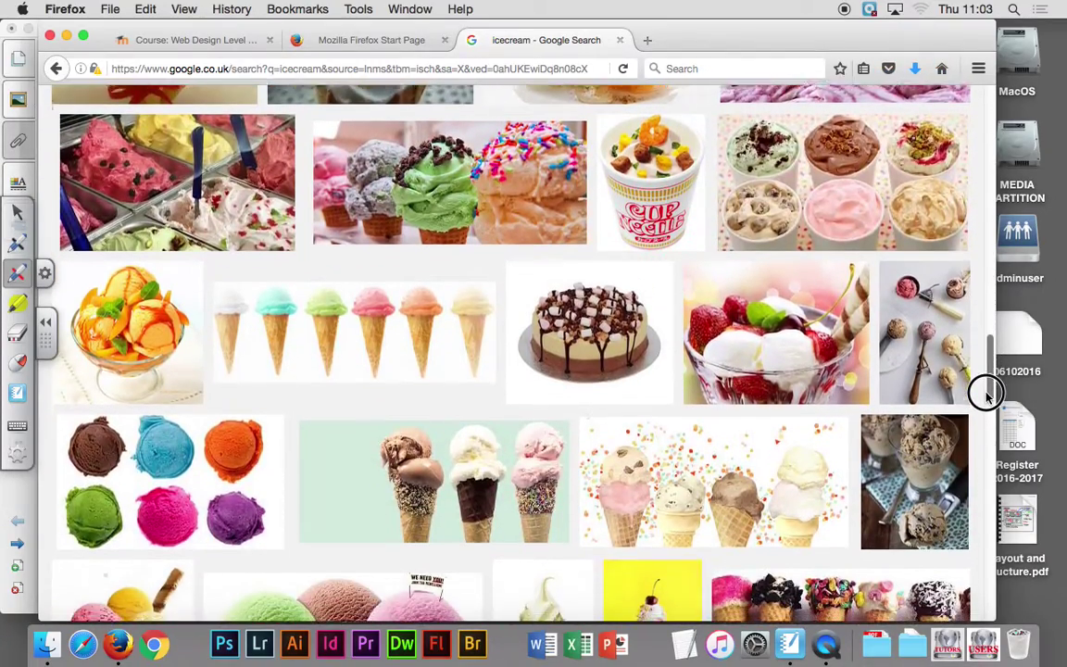
scroll(989, 393, down, 1)
scroll(989, 399, down, 3)
scroll(985, 412, down, 2)
scroll(987, 431, down, 5)
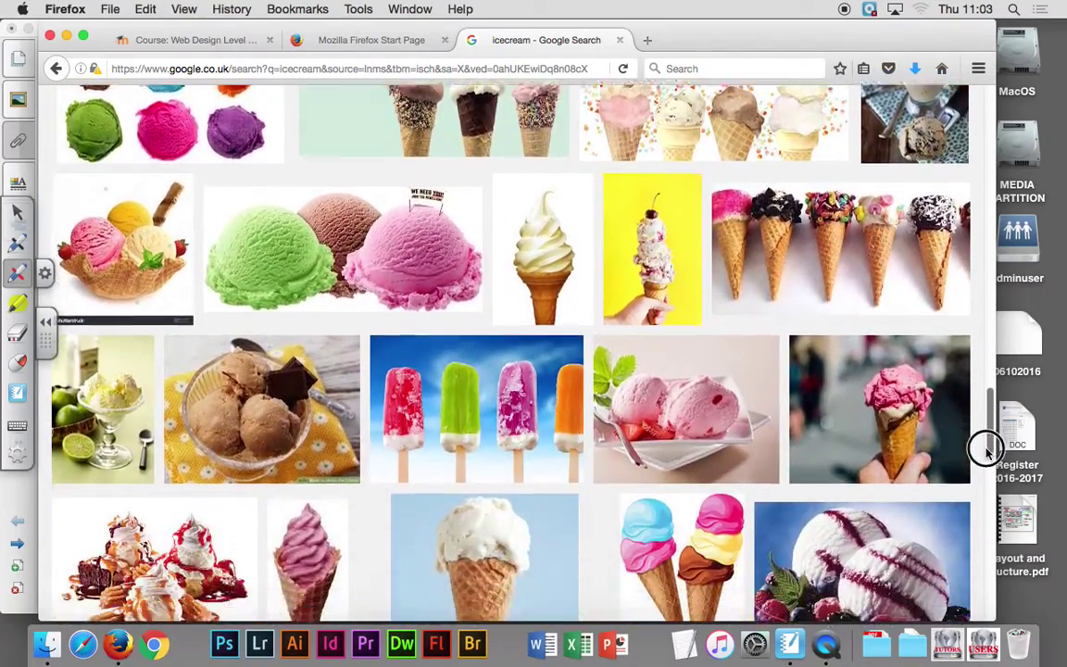
scroll(988, 454, down, 4)
scroll(985, 470, down, 2)
click(293, 172)
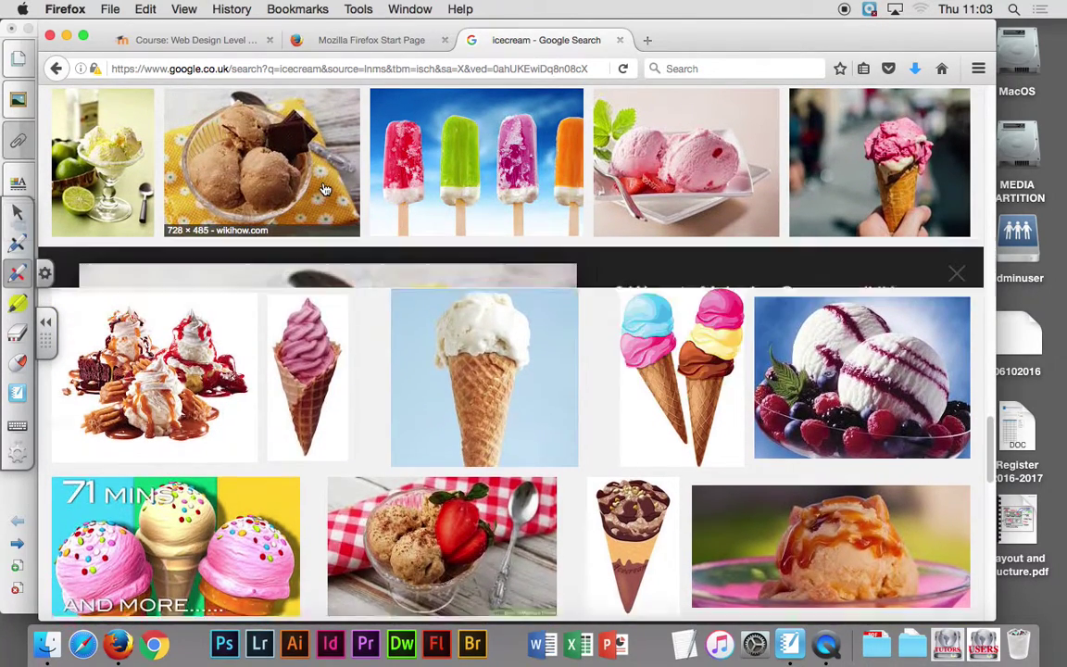
right_click(358, 360)
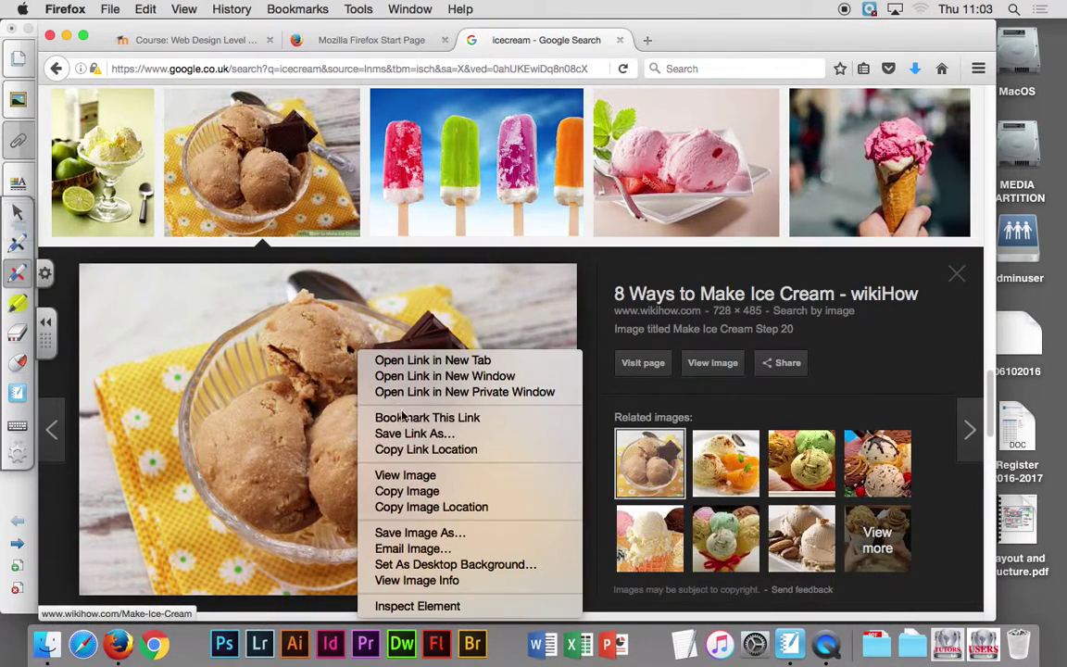
click(461, 535)
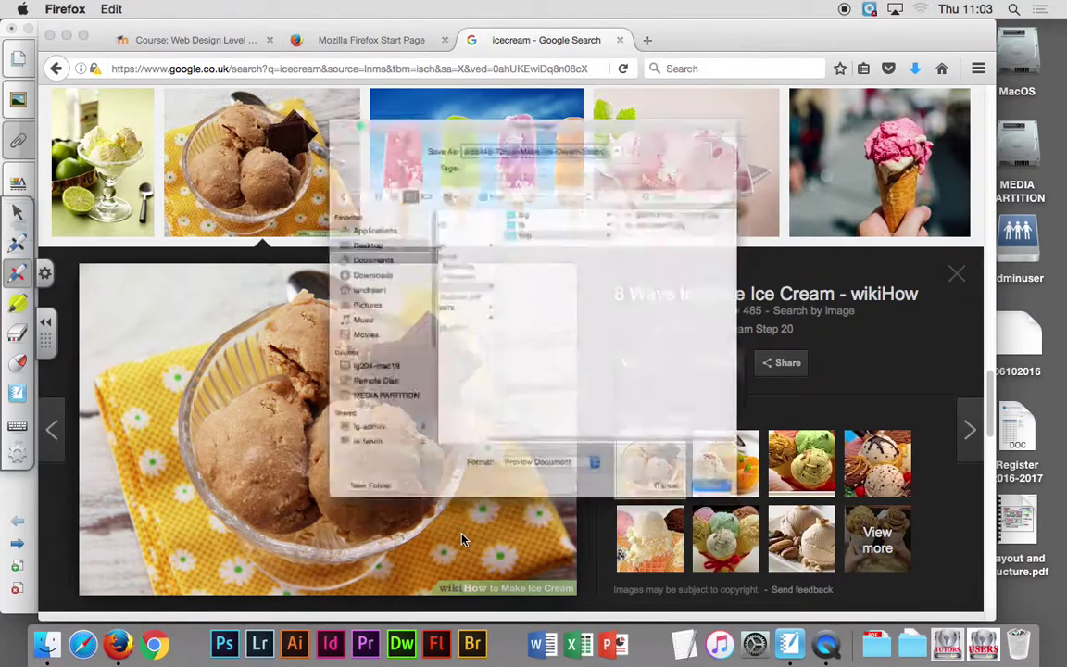
click(575, 204)
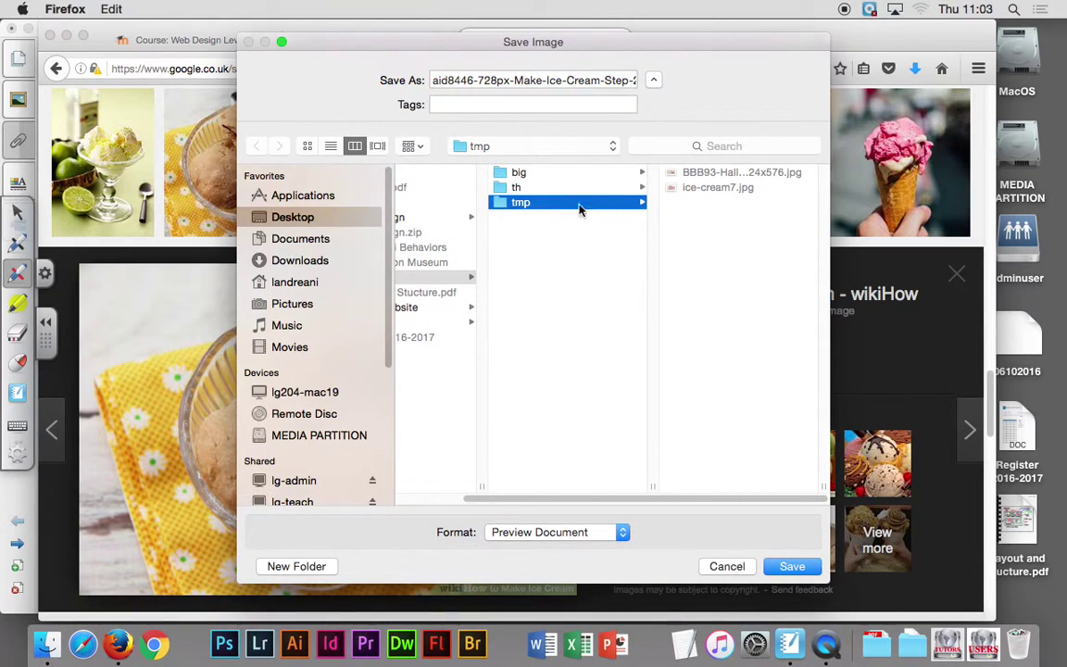
click(788, 567)
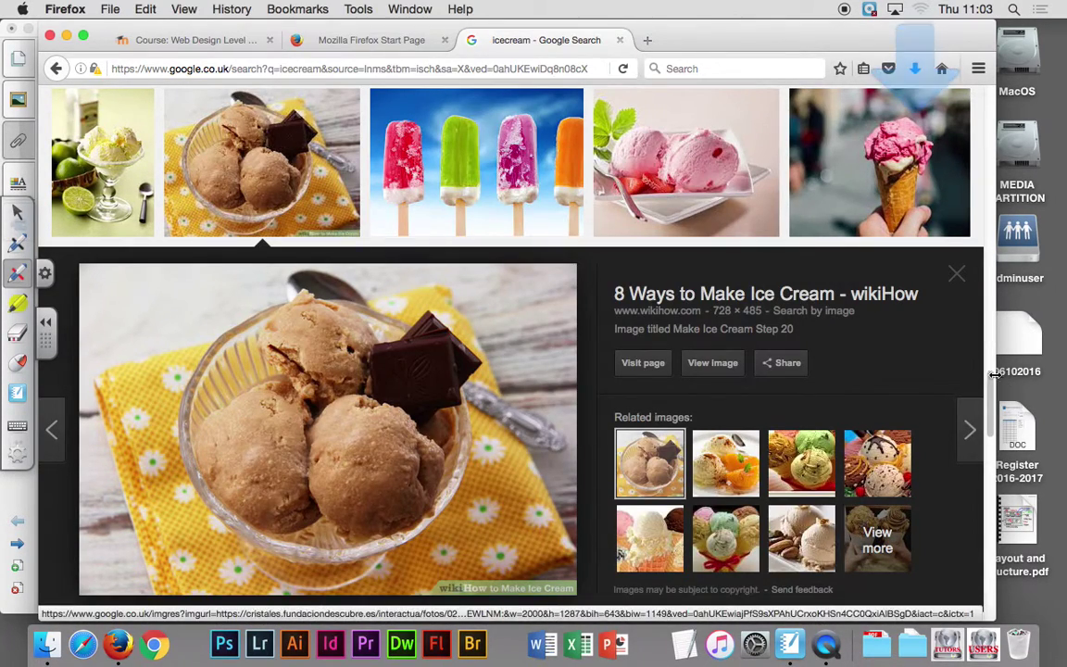
Step: Save the ice cream bowl image as ice-cream-bowl-clipart-1.jpg into Icecream/tmp
drag(991, 424, 987, 561)
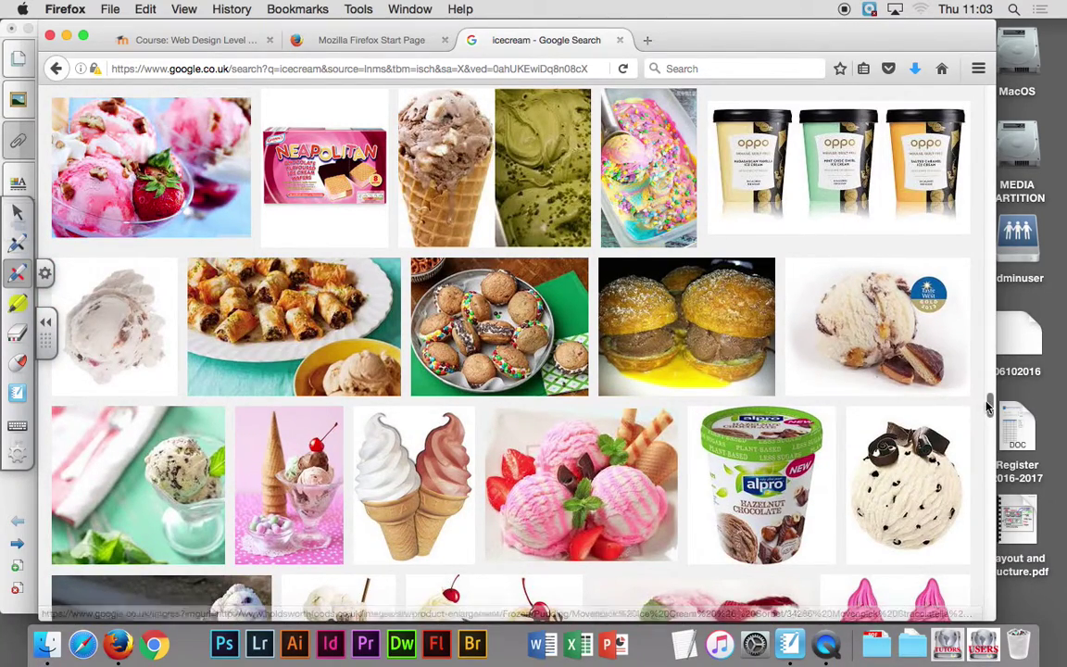
drag(991, 405, 988, 434)
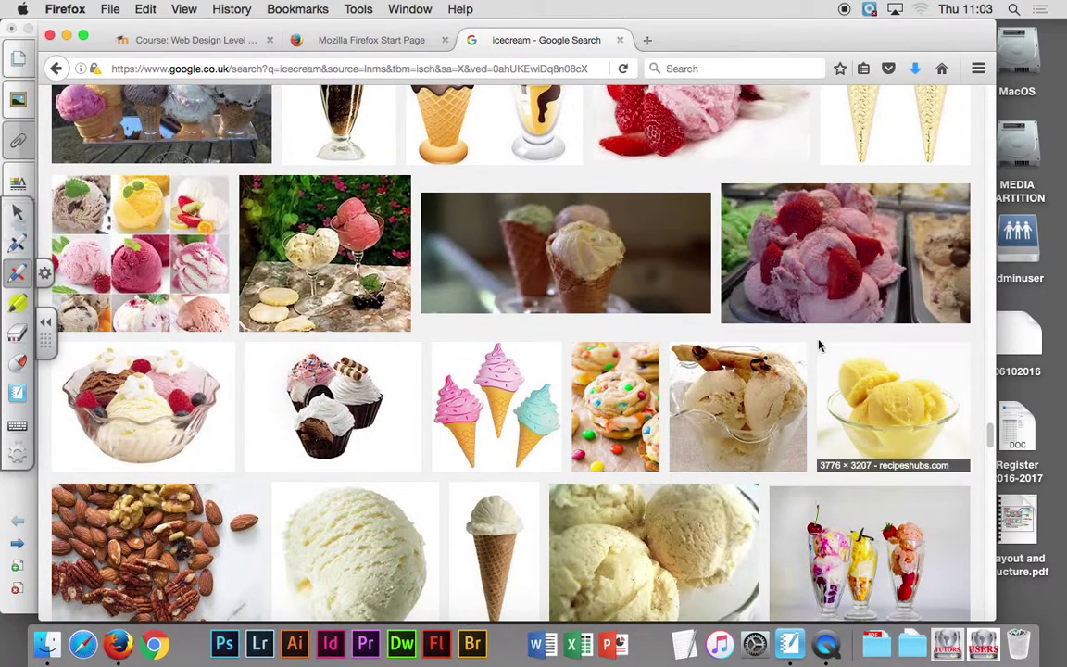
click(179, 385)
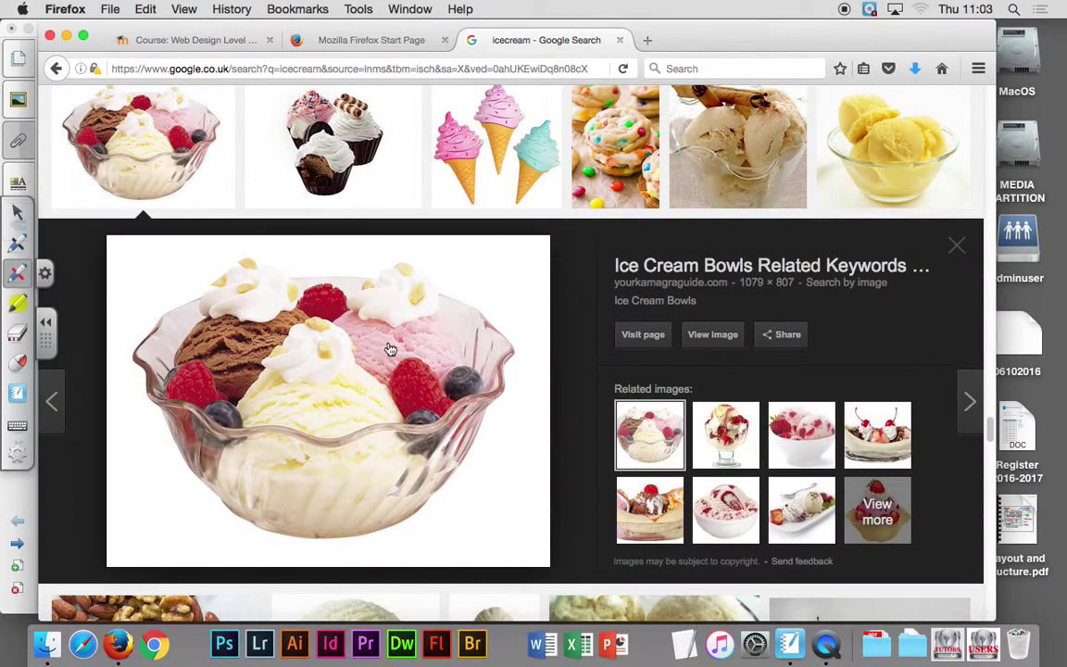
right_click(374, 334)
click(486, 521)
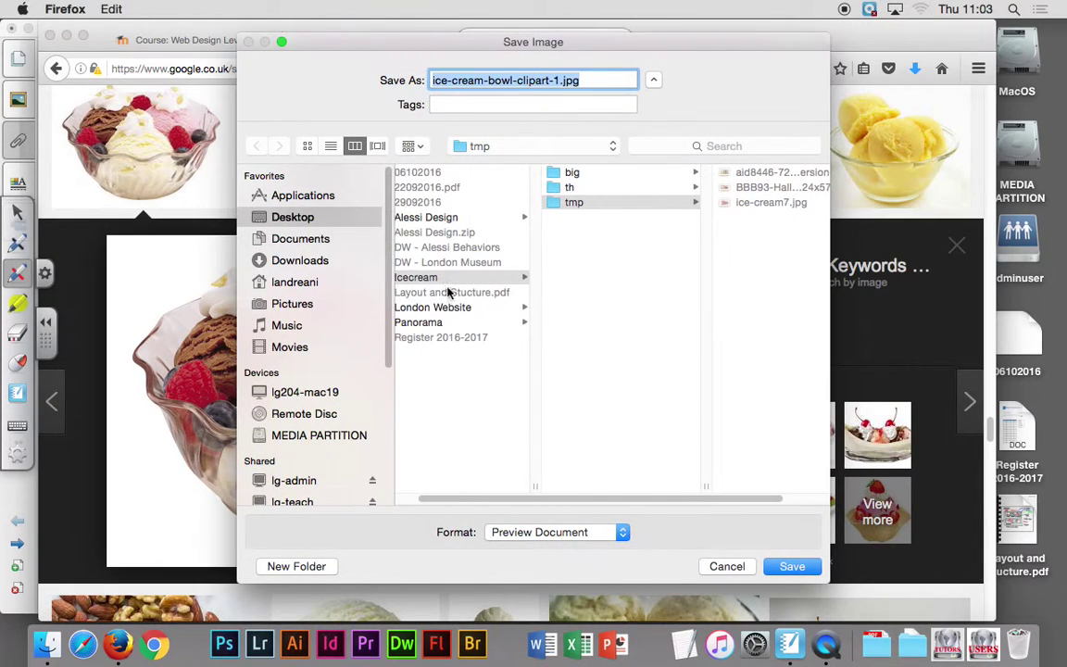
click(424, 277)
click(635, 204)
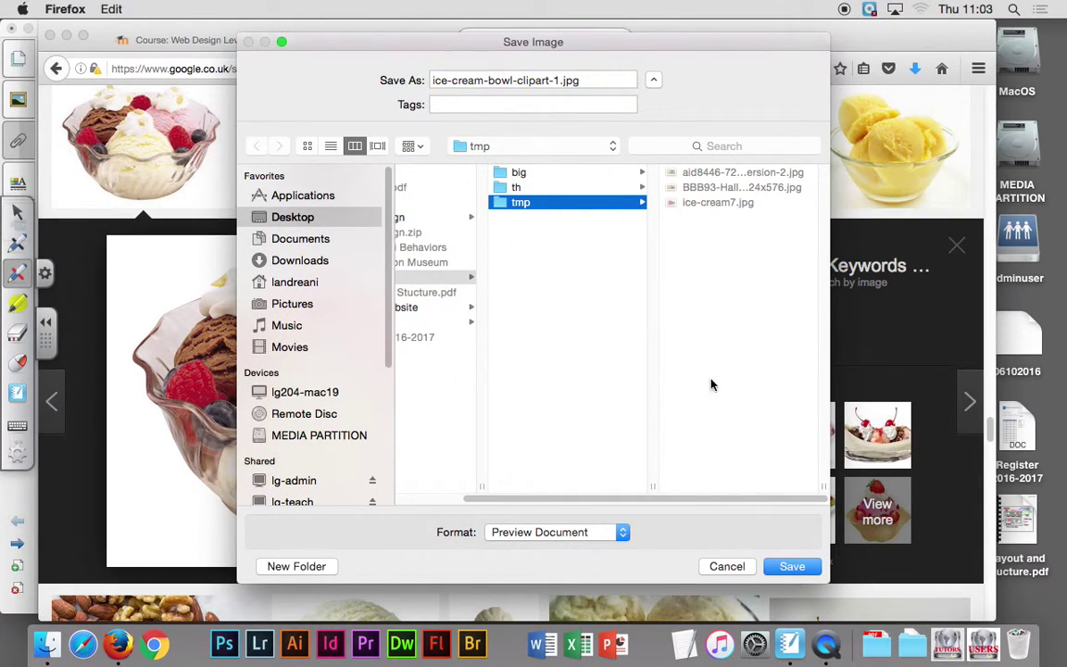
click(789, 567)
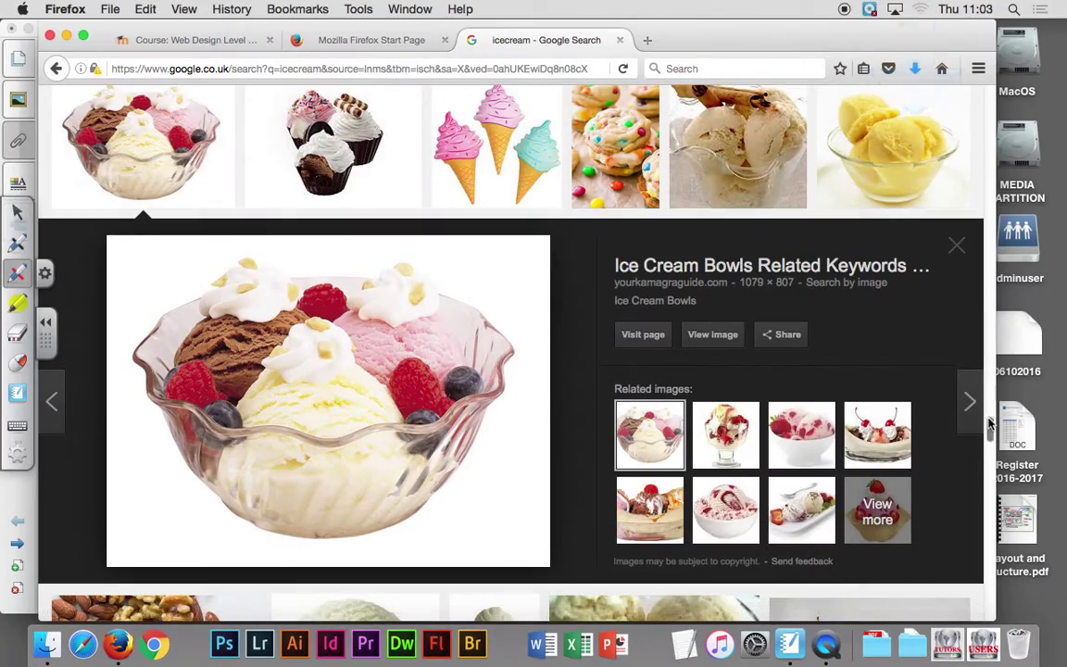
Step: Save the strawberry ice cream photo into tmp and minimise Firefox
scroll(991, 445, down, 5)
drag(991, 444, 991, 497)
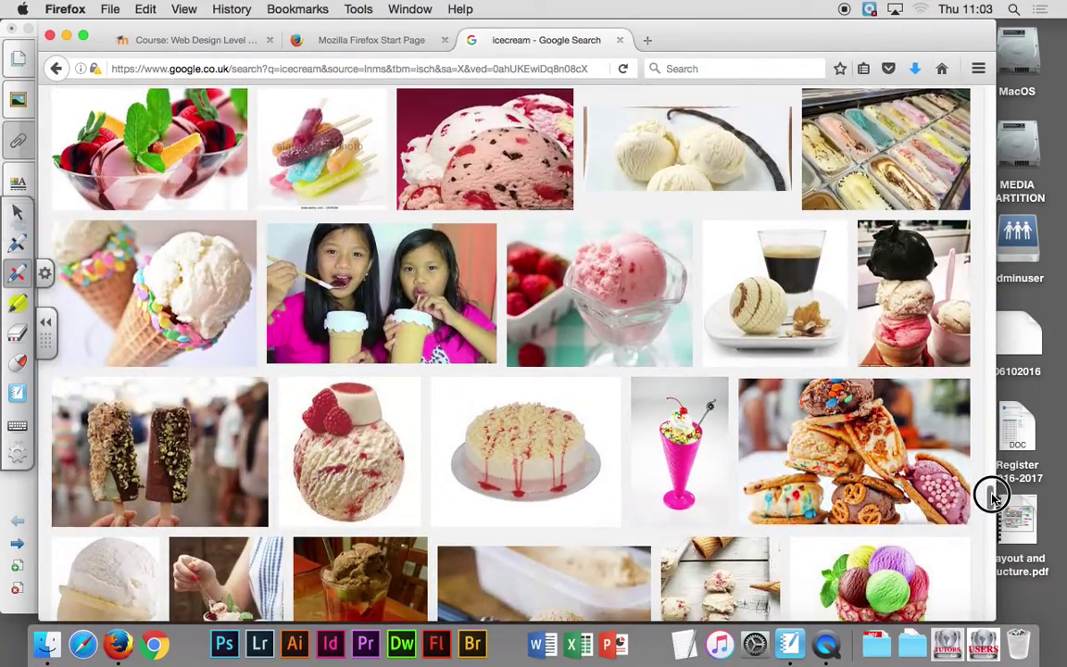
scroll(991, 497, down, 1)
click(634, 225)
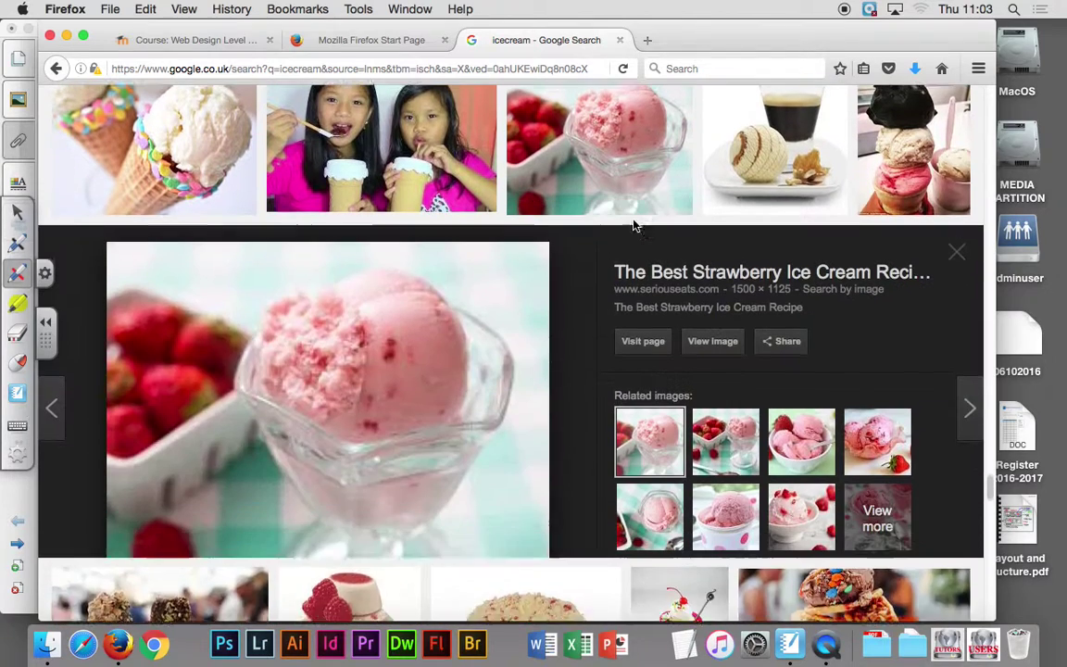
right_click(343, 343)
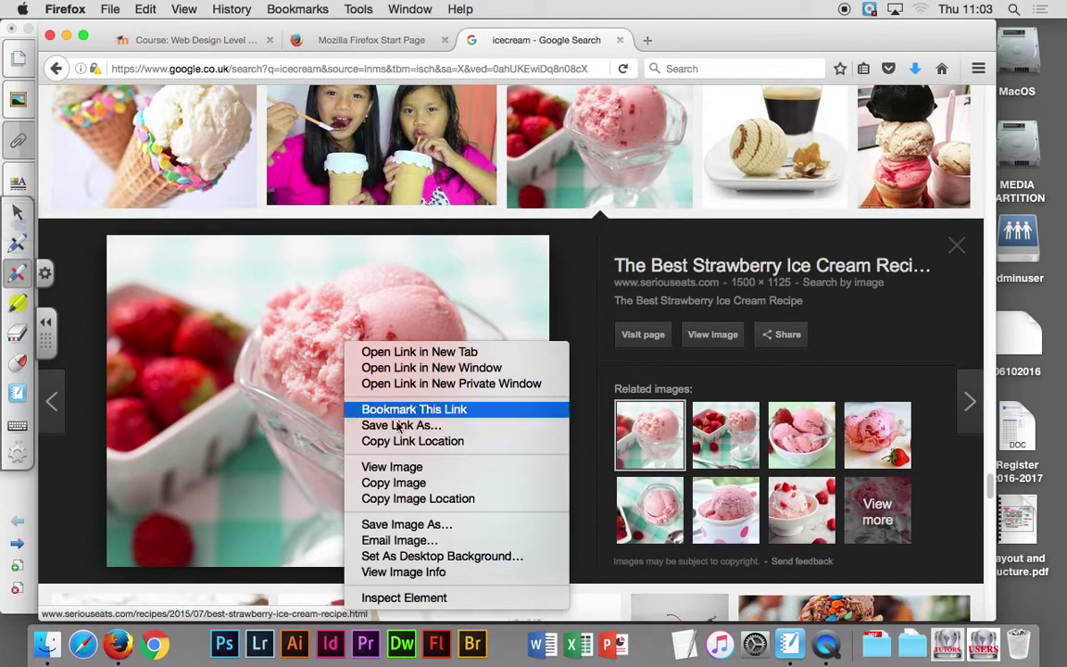
click(464, 525)
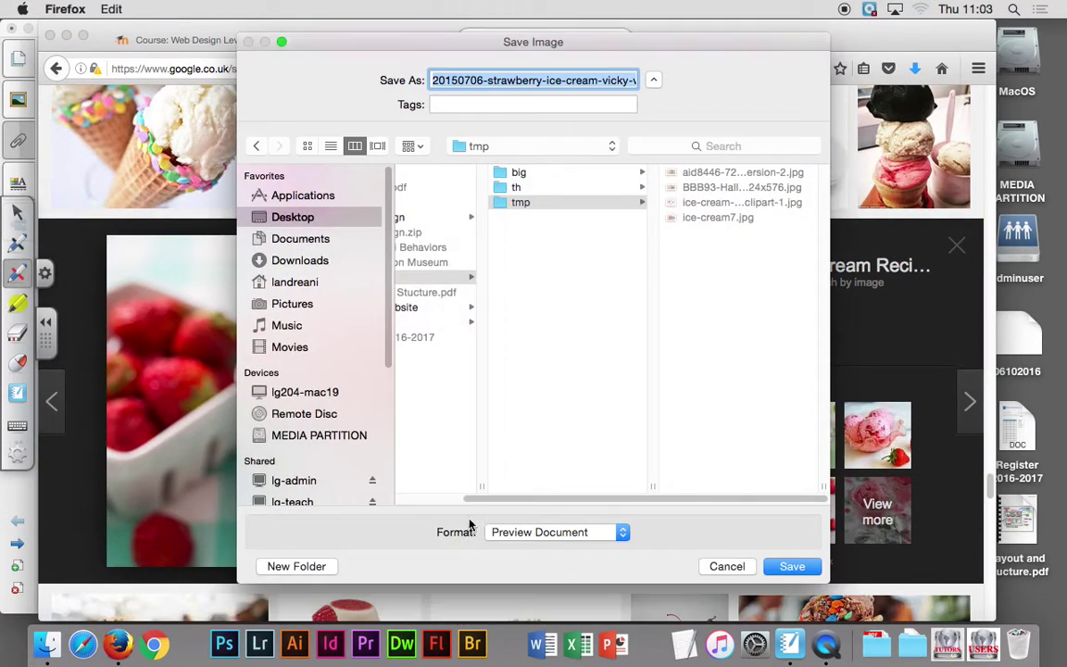
click(781, 567)
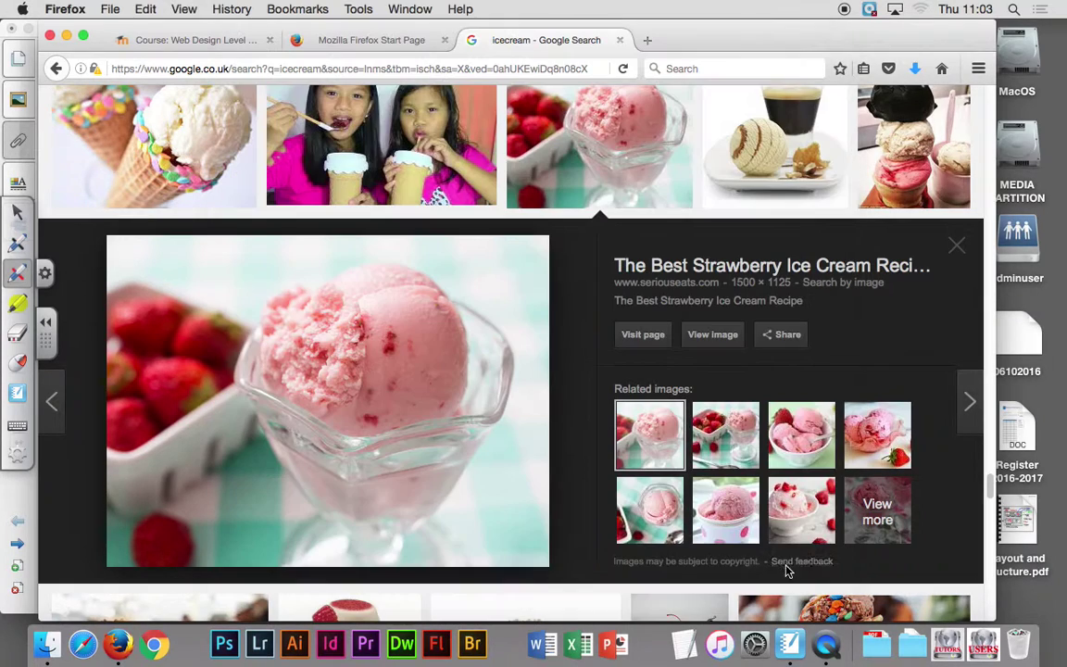
click(66, 37)
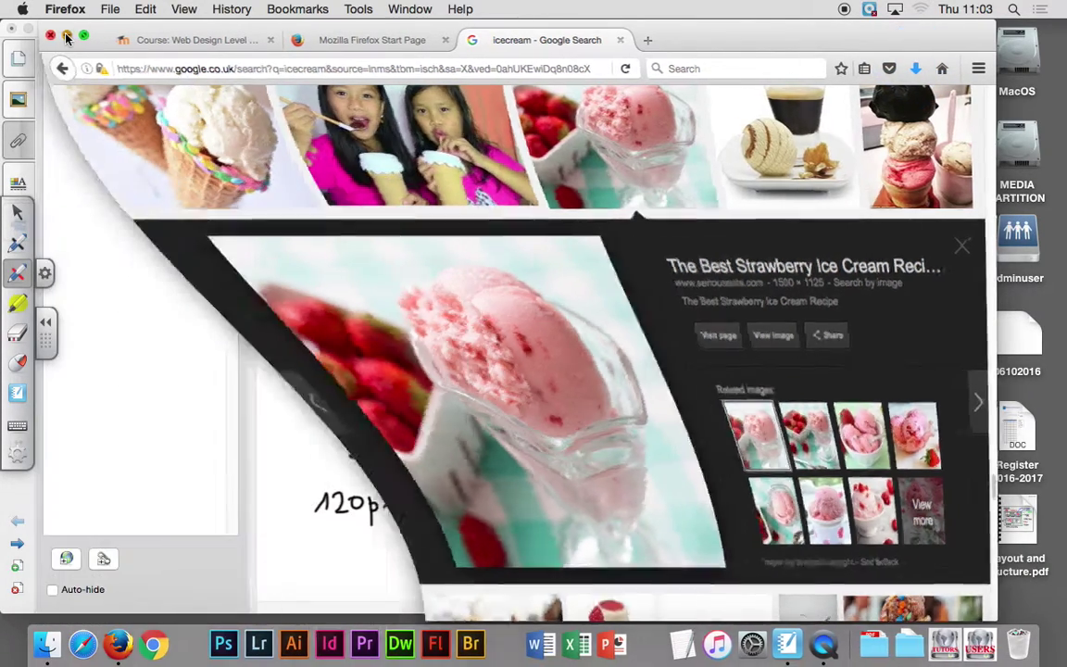
Step: Open Icecream/tmp in Finder and preview each saved ice cream photo
click(66, 35)
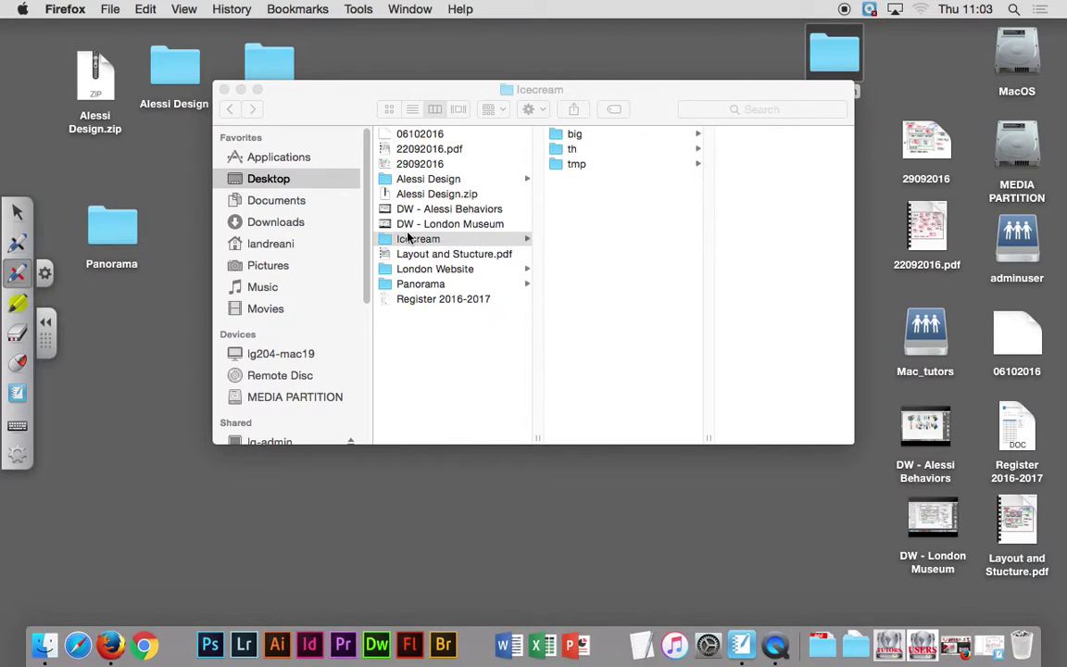
click(418, 239)
click(576, 164)
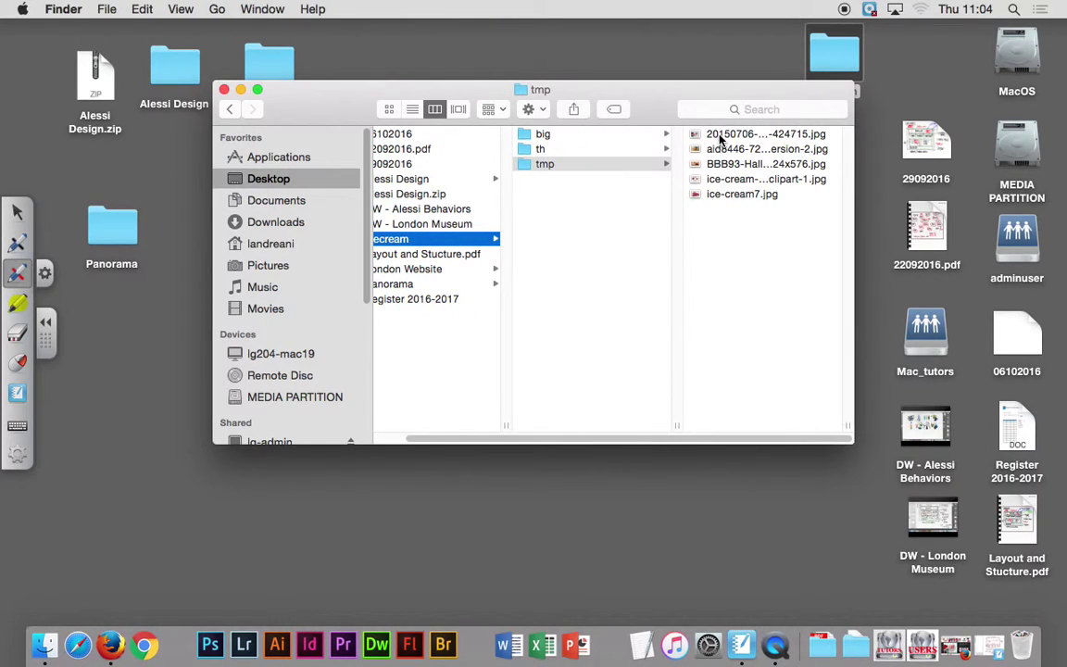
click(718, 134)
key(Down)
key(Down)
key(Down)
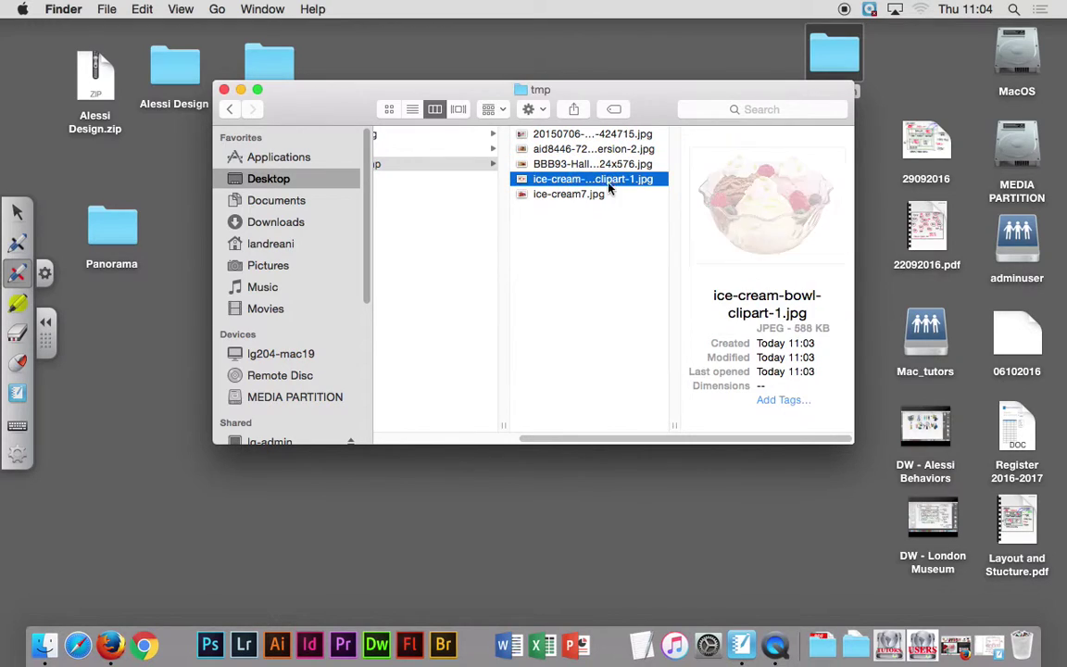
click(606, 195)
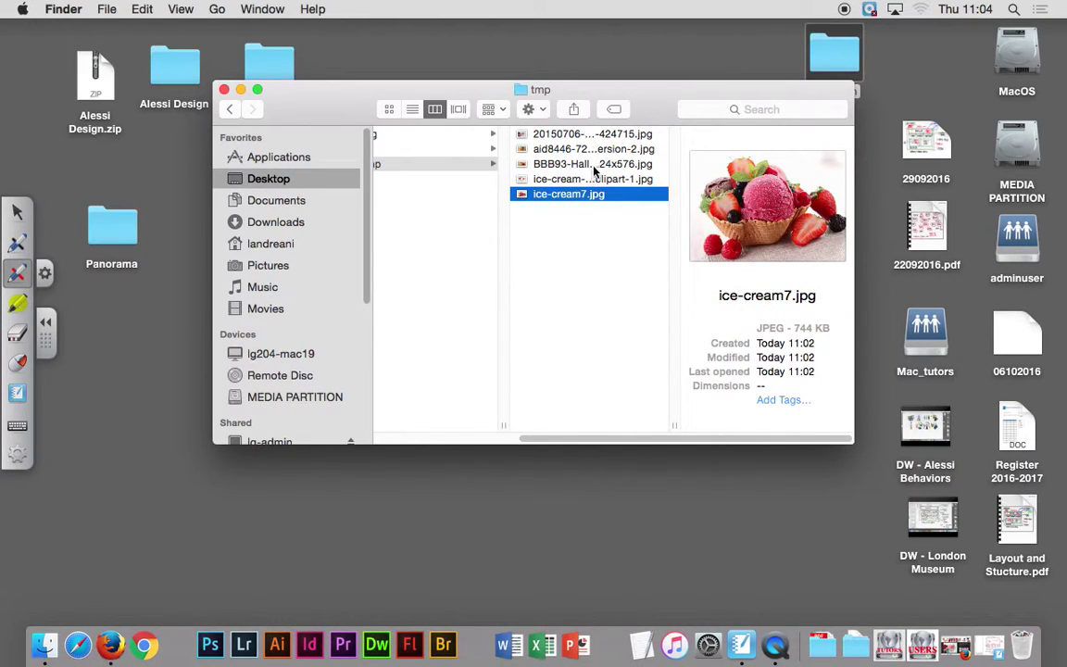
click(579, 149)
click(572, 180)
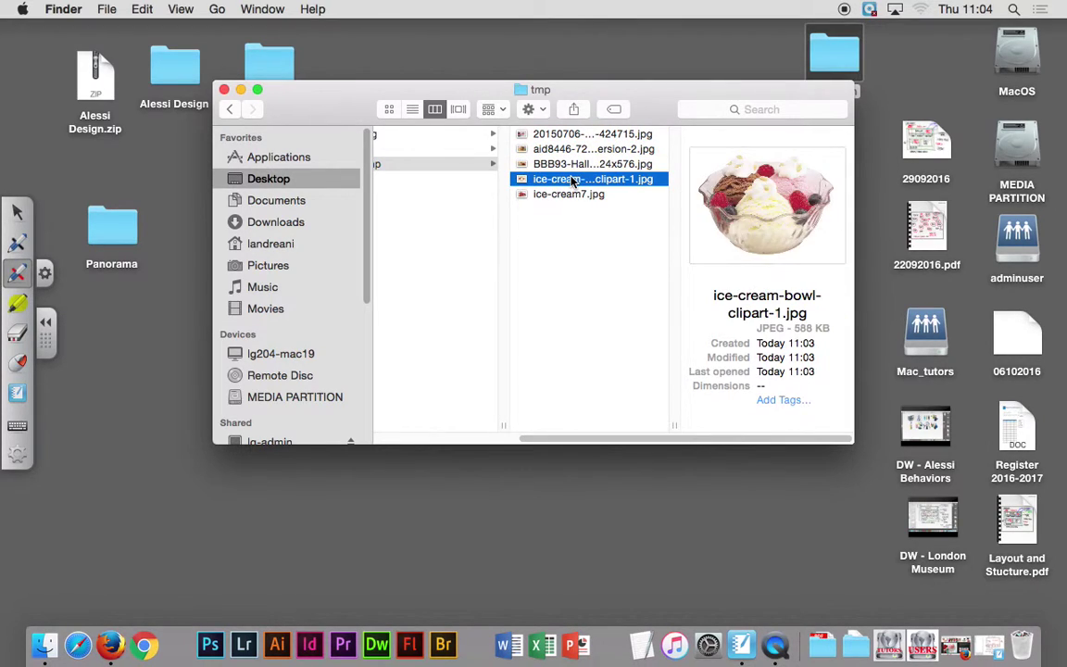
click(572, 180)
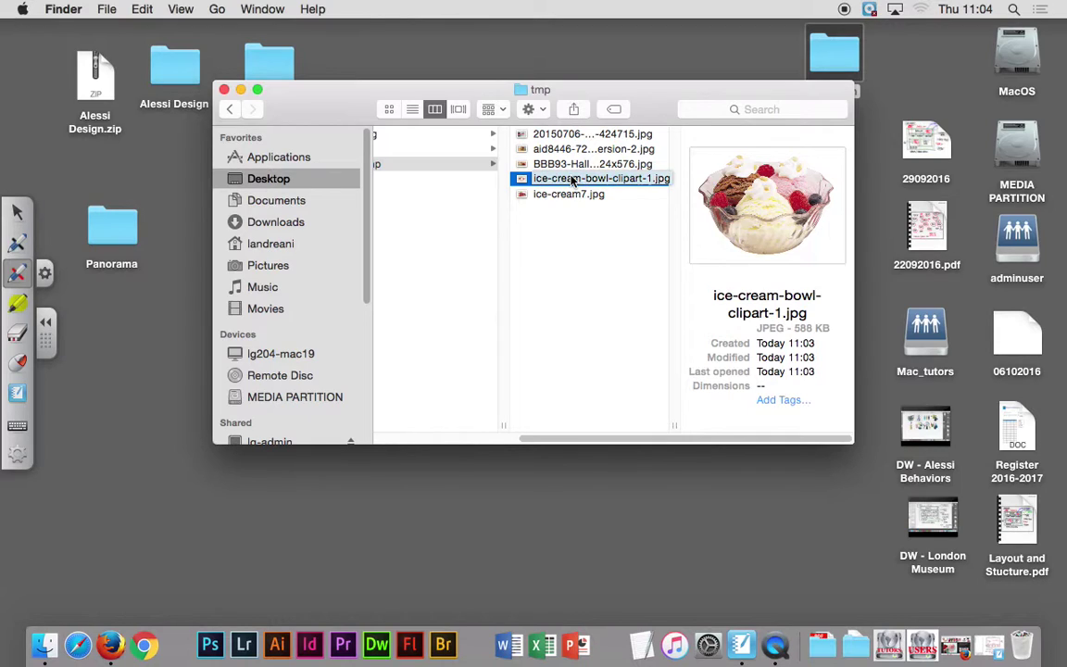
click(586, 231)
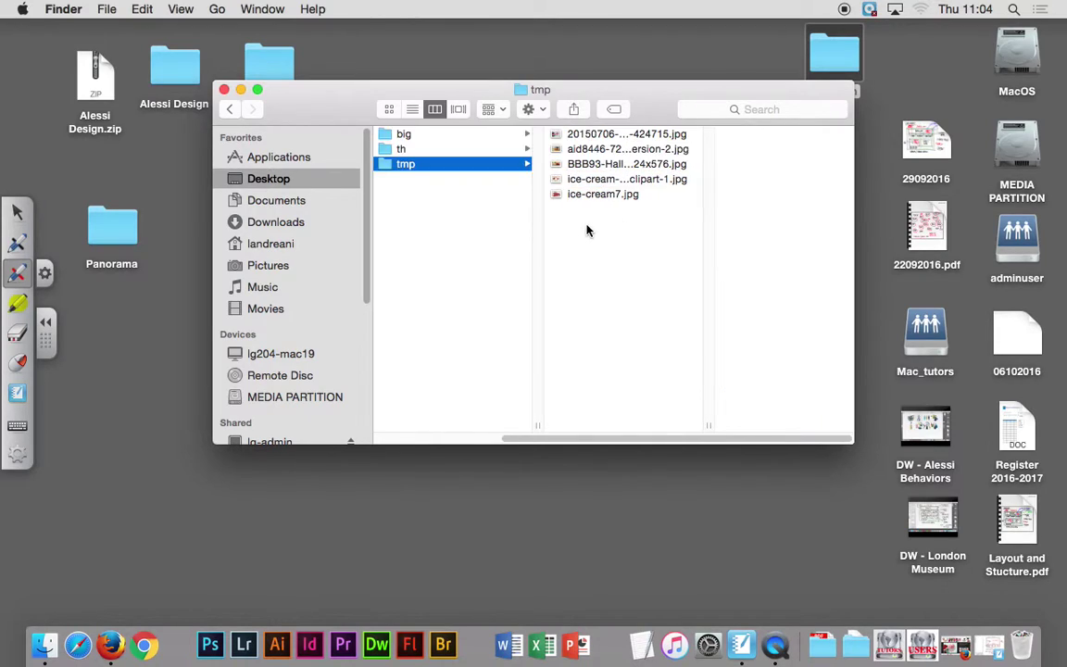
Step: Drag a selection rectangle over all five ice cream JPEGs in tmp
drag(608, 210, 587, 139)
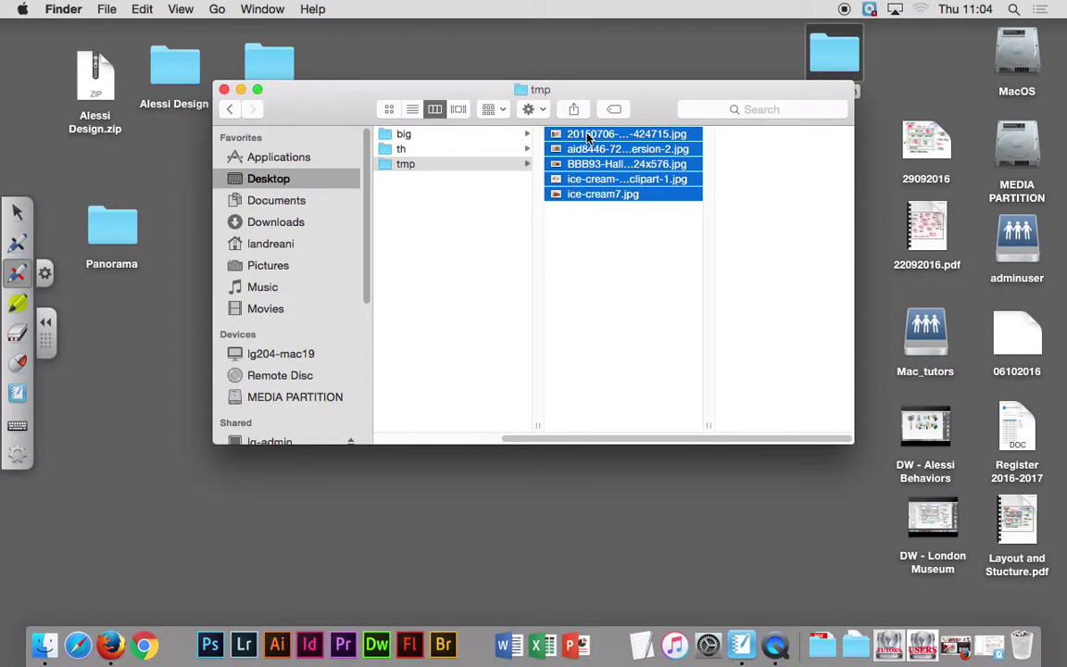
click(592, 241)
click(586, 136)
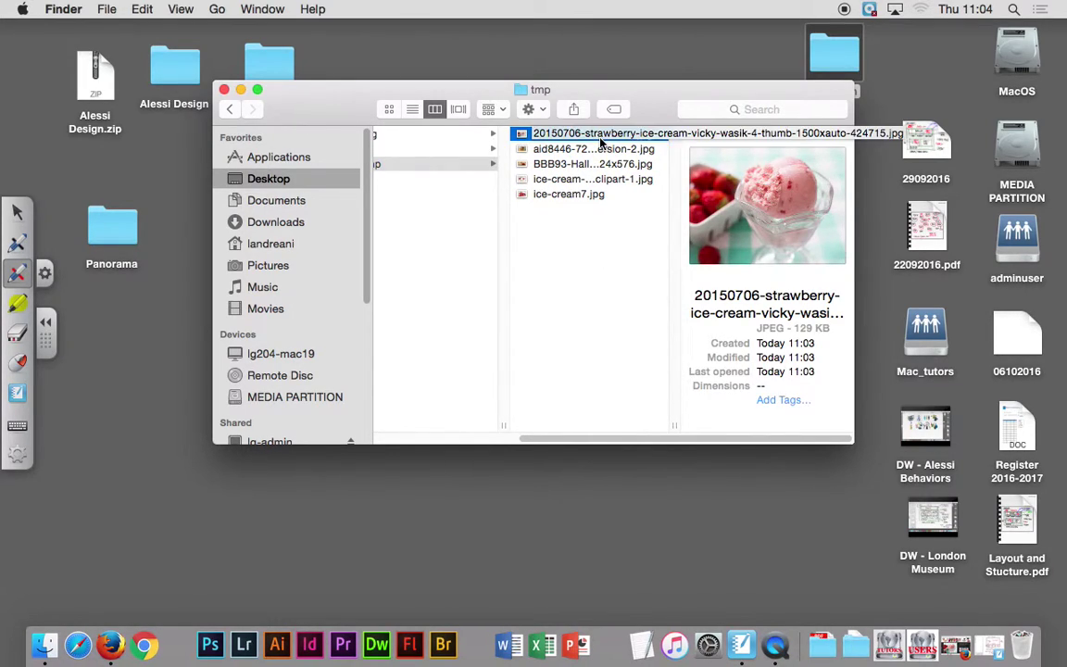
shift+click(591, 197)
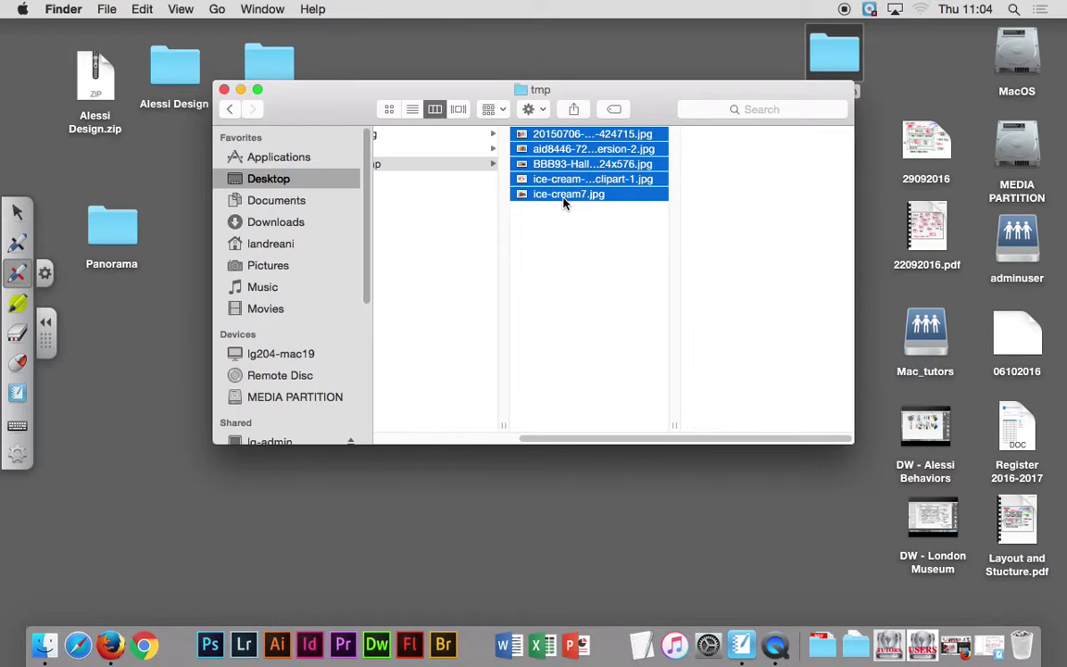
click(516, 190)
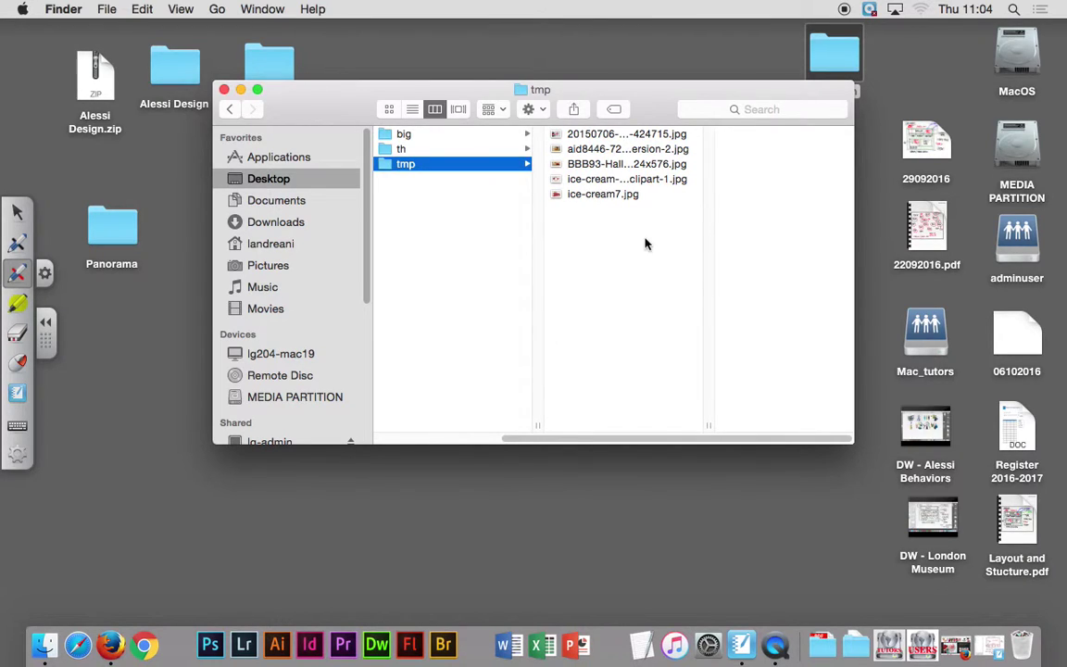
drag(667, 246, 593, 142)
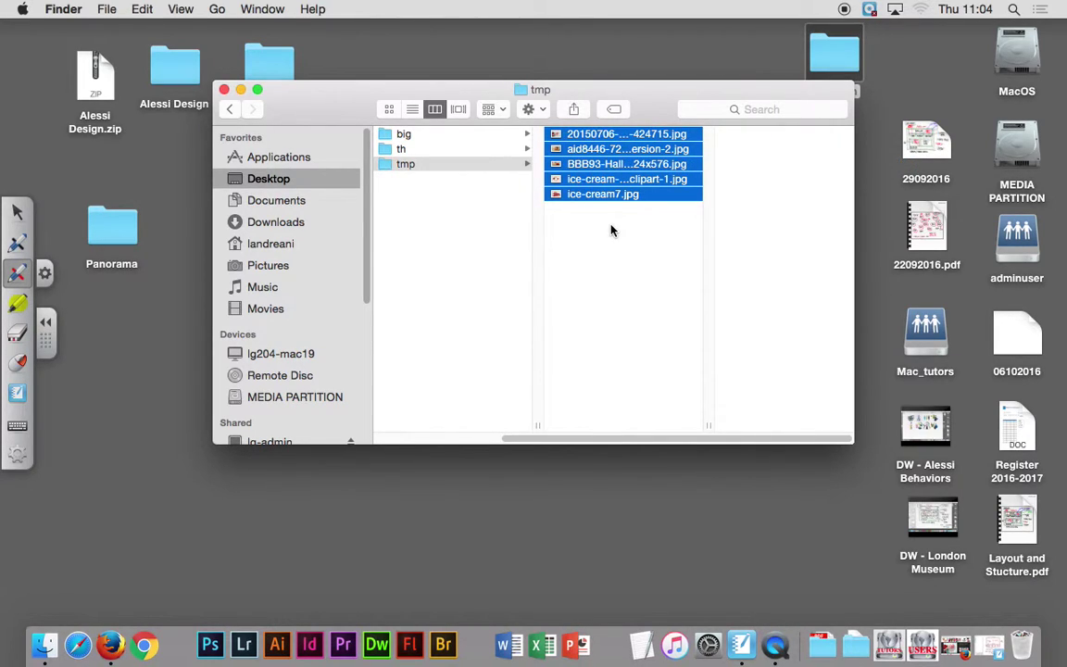
Step: Drag the five selected JPEGs onto the Photoshop Dock icon to open them
mouse_move(582, 139)
mouse_down()
mouse_move(489, 215)
mouse_move(210, 652)
mouse_up()
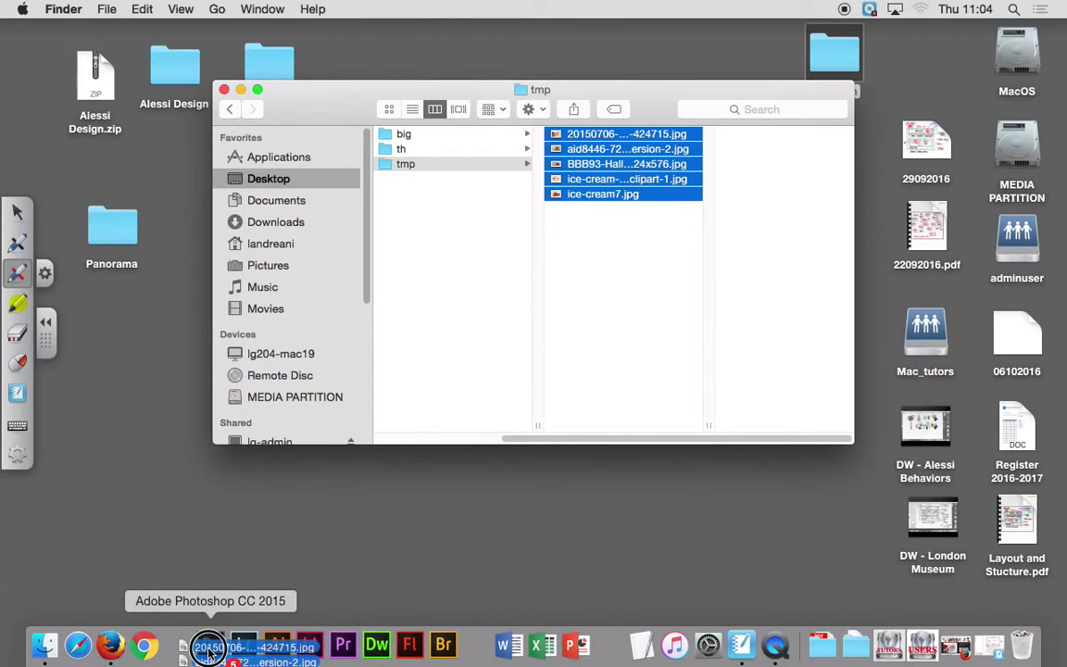
drag(209, 652, 209, 651)
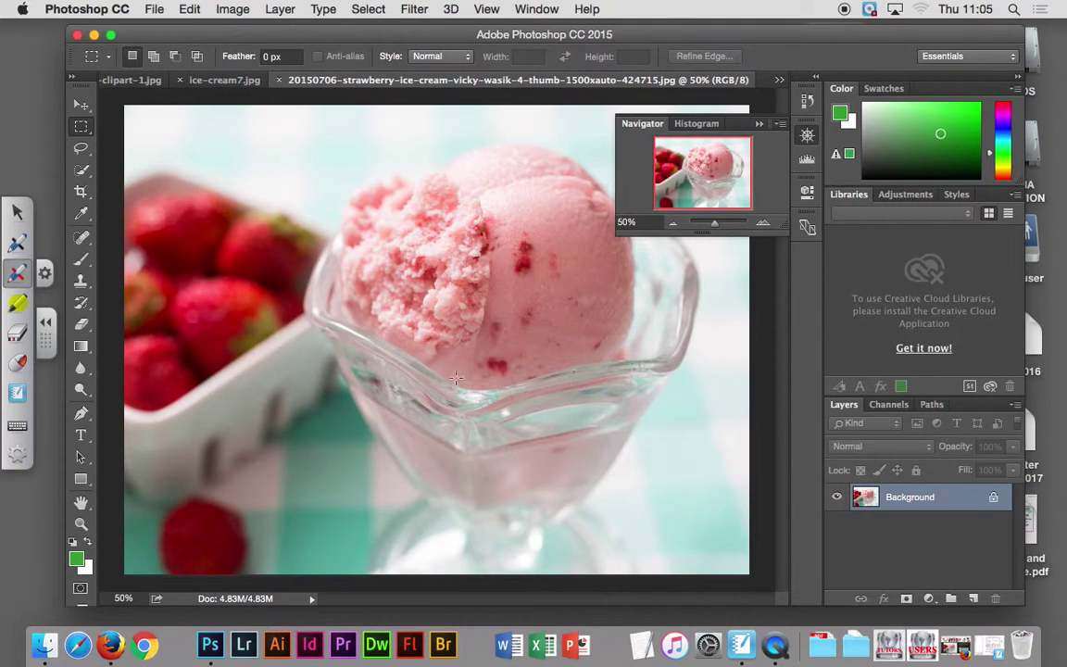
Step: Reset the Photoshop workspace to Essentials
right_click(347, 177)
click(646, 48)
click(537, 10)
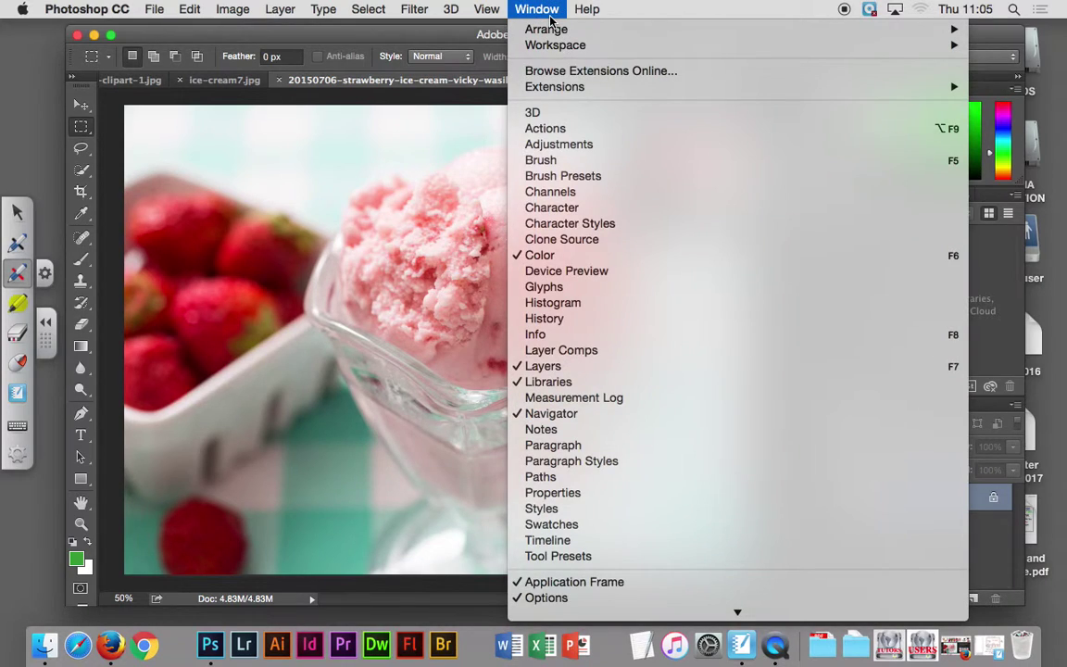
mouse_move(556, 44)
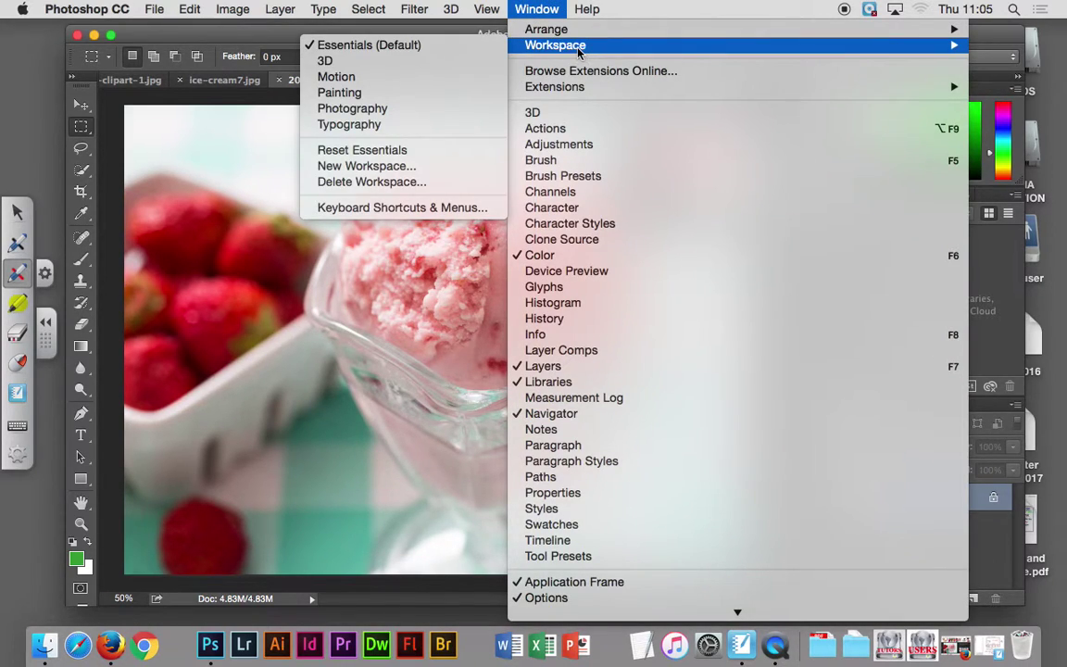
click(388, 153)
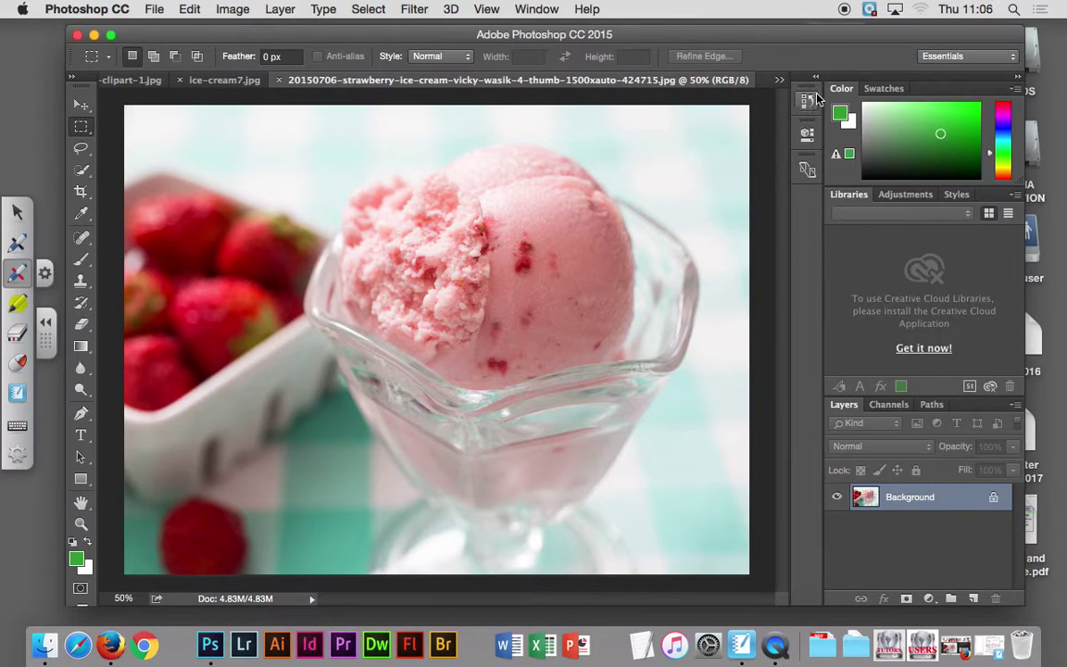
Step: Show the Navigator panel and adjust its zoom slider
click(535, 9)
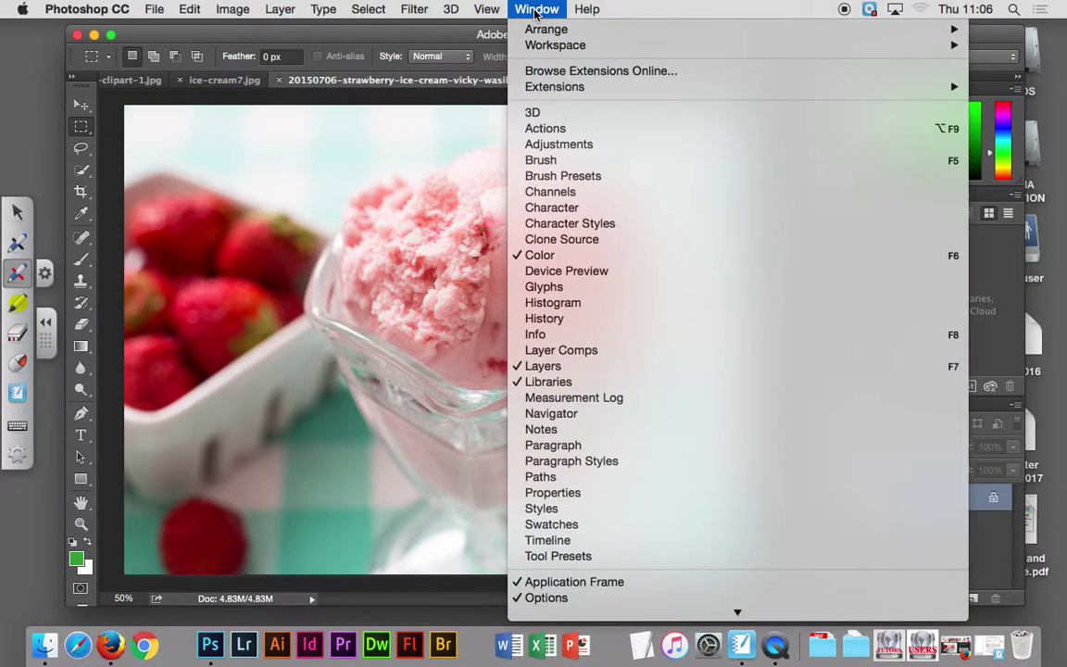
click(552, 416)
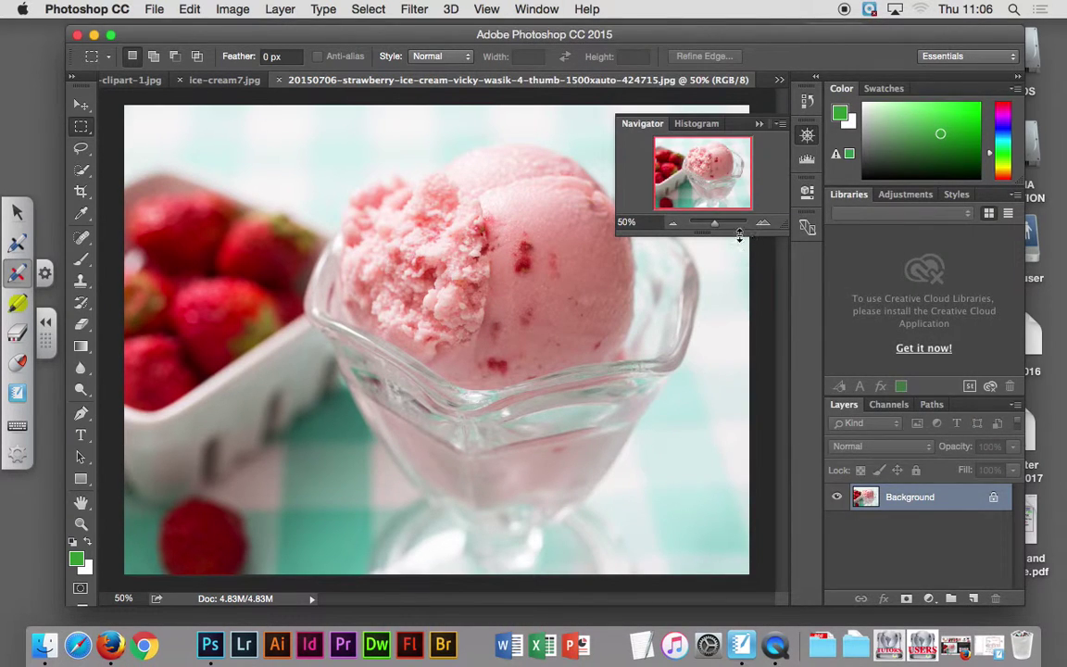
mouse_move(720, 229)
mouse_down()
mouse_move(727, 222)
mouse_move(716, 230)
mouse_up()
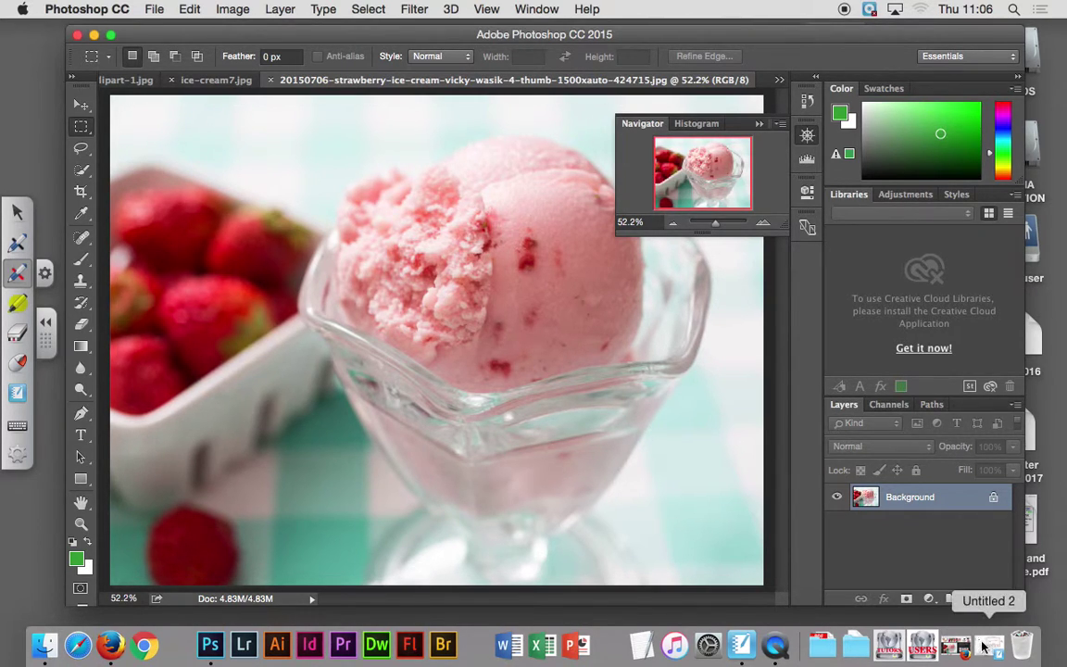
click(973, 607)
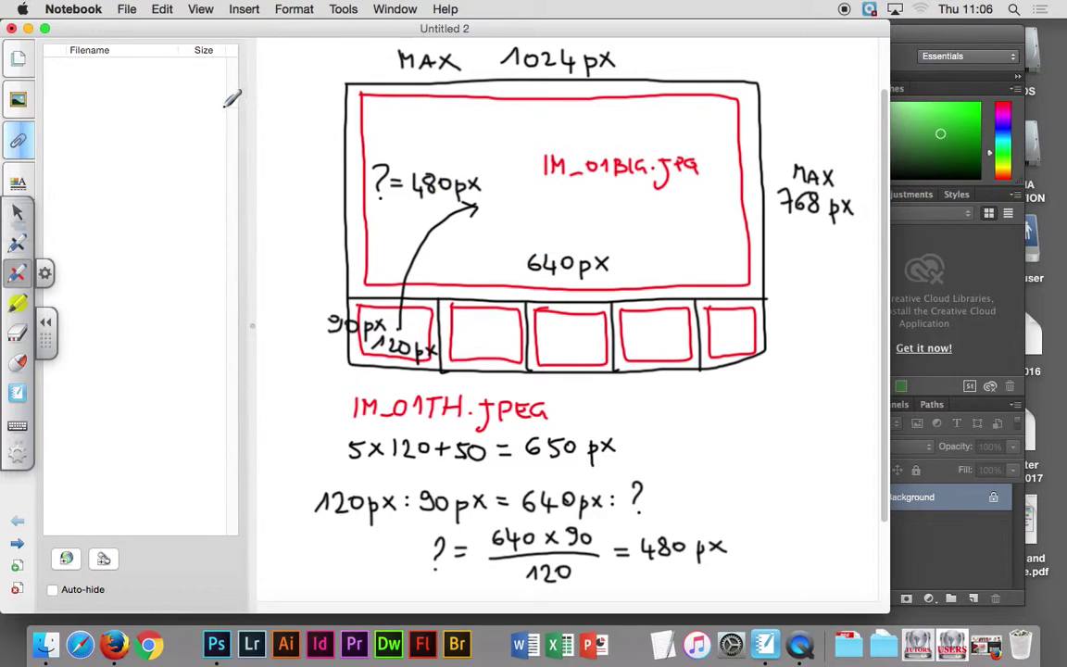
click(28, 28)
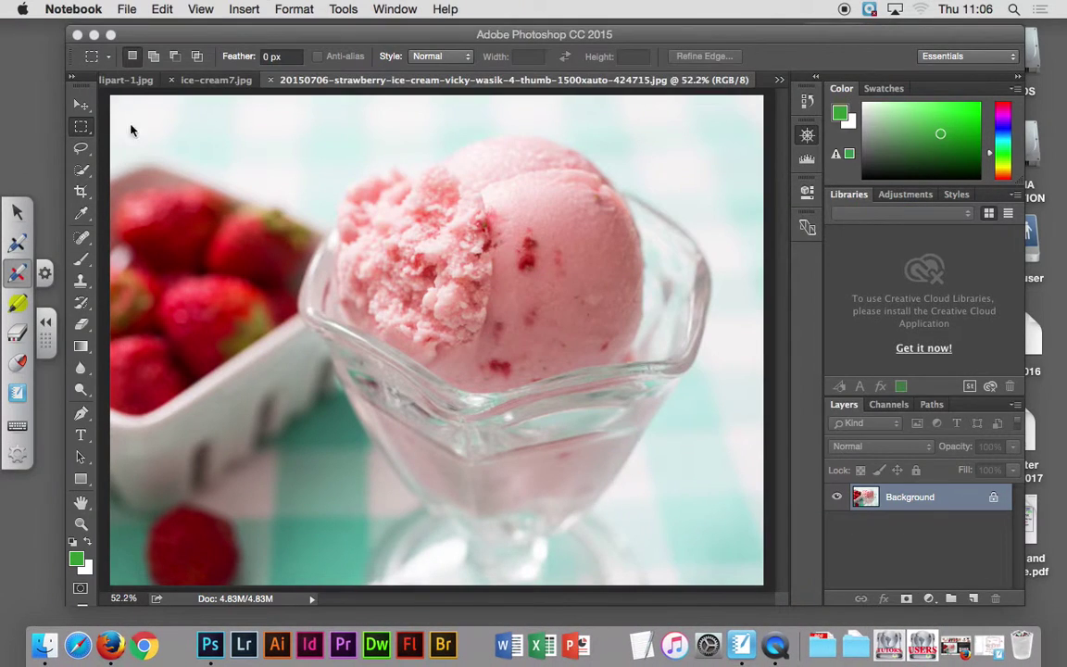
Step: Switch the crop to the W x H x Resolution preset and select the 1000 px width for retyping
click(81, 192)
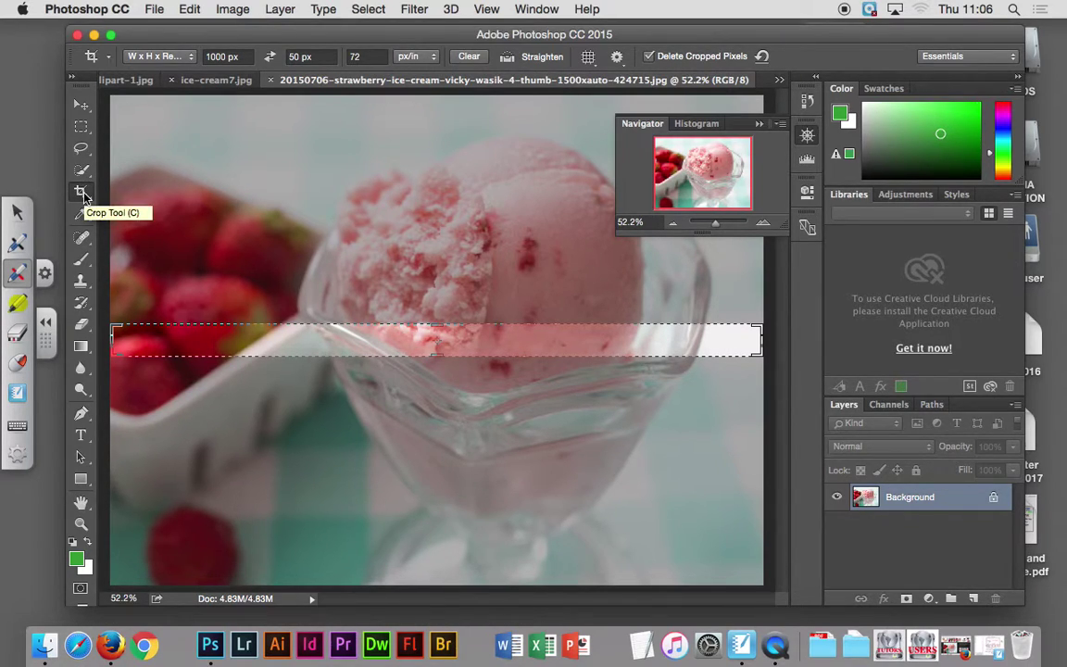
click(143, 58)
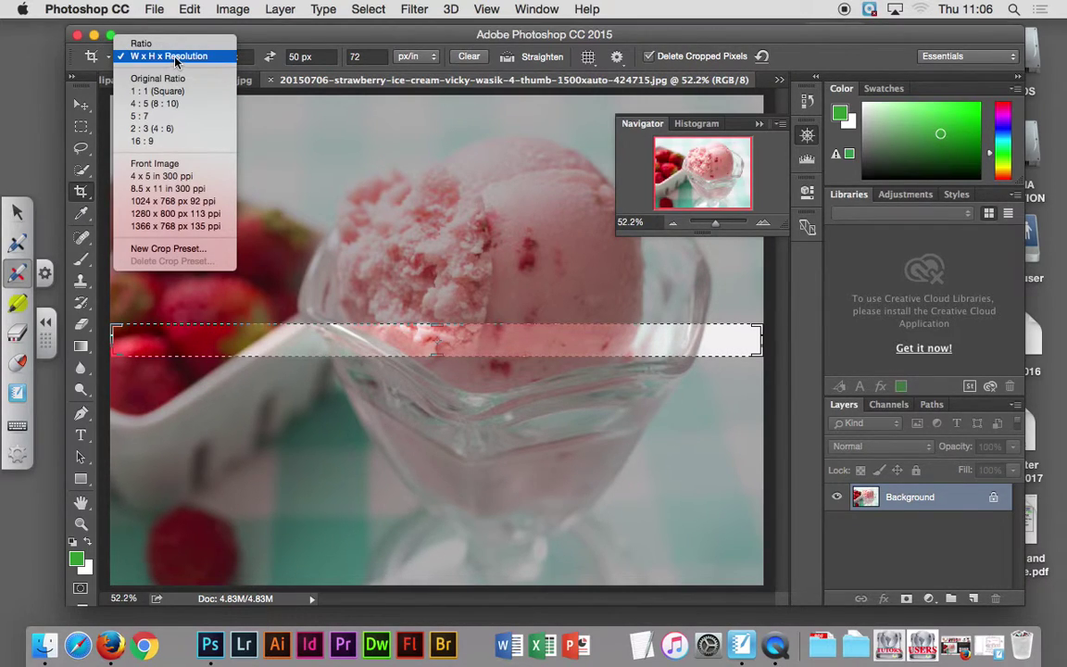
click(252, 23)
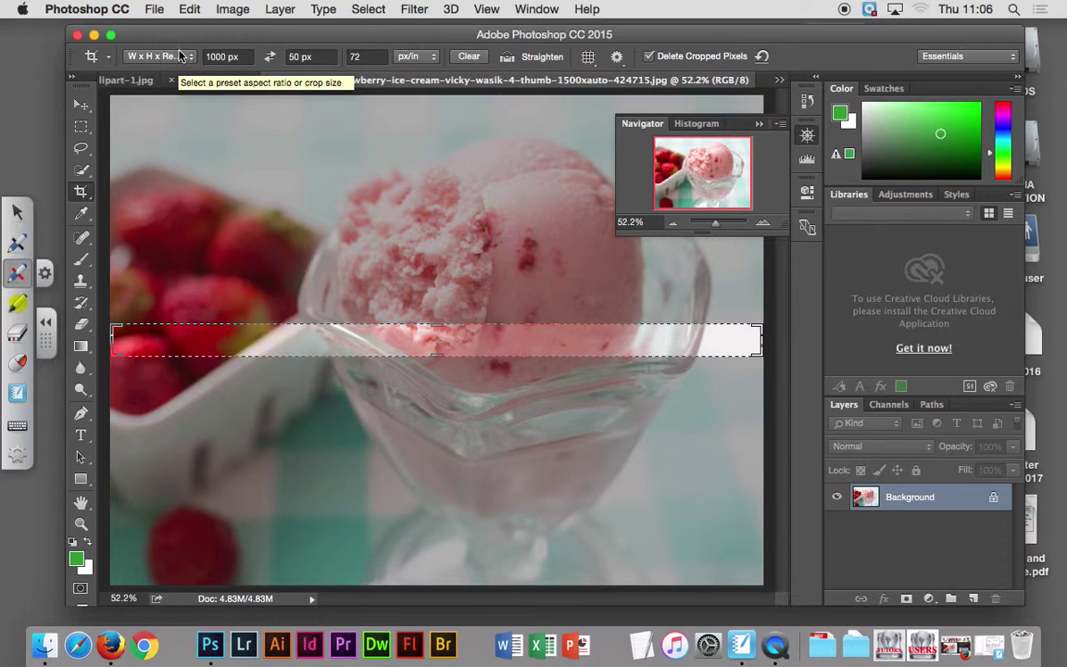
click(186, 58)
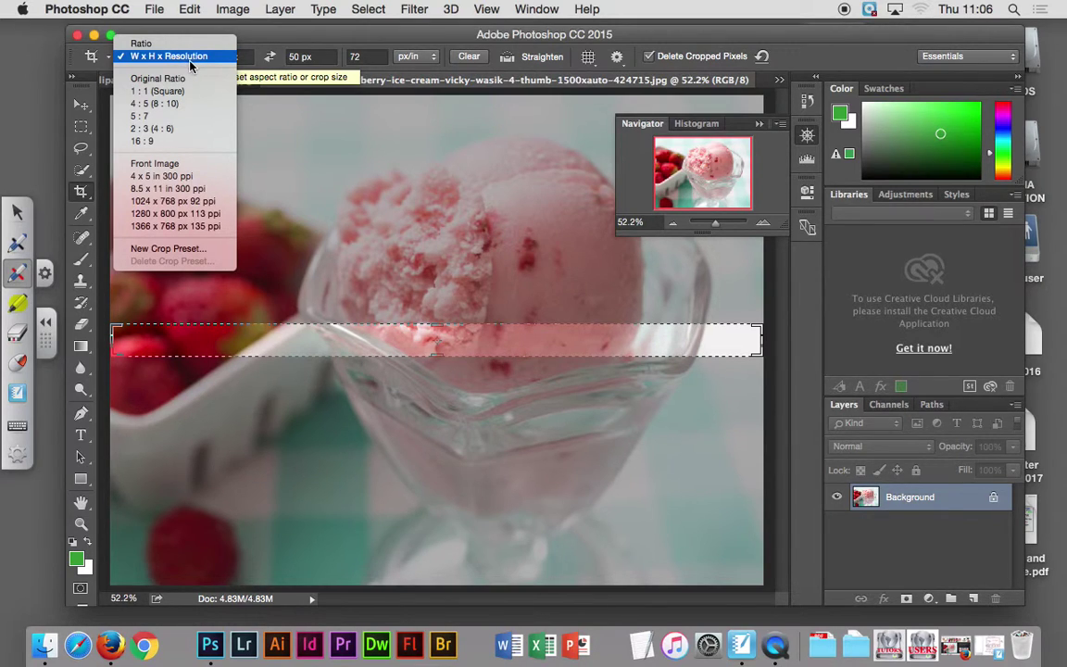
click(171, 56)
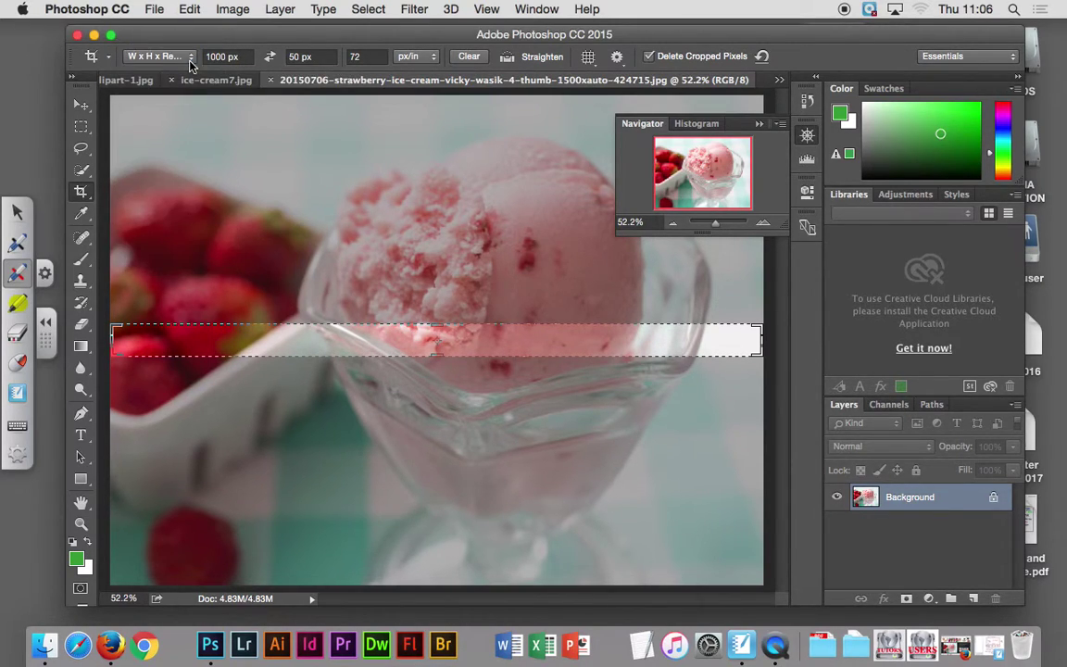
click(220, 56)
double_click(229, 57)
Step: Enter a 640 px crop width and 480 px crop height
text(64)
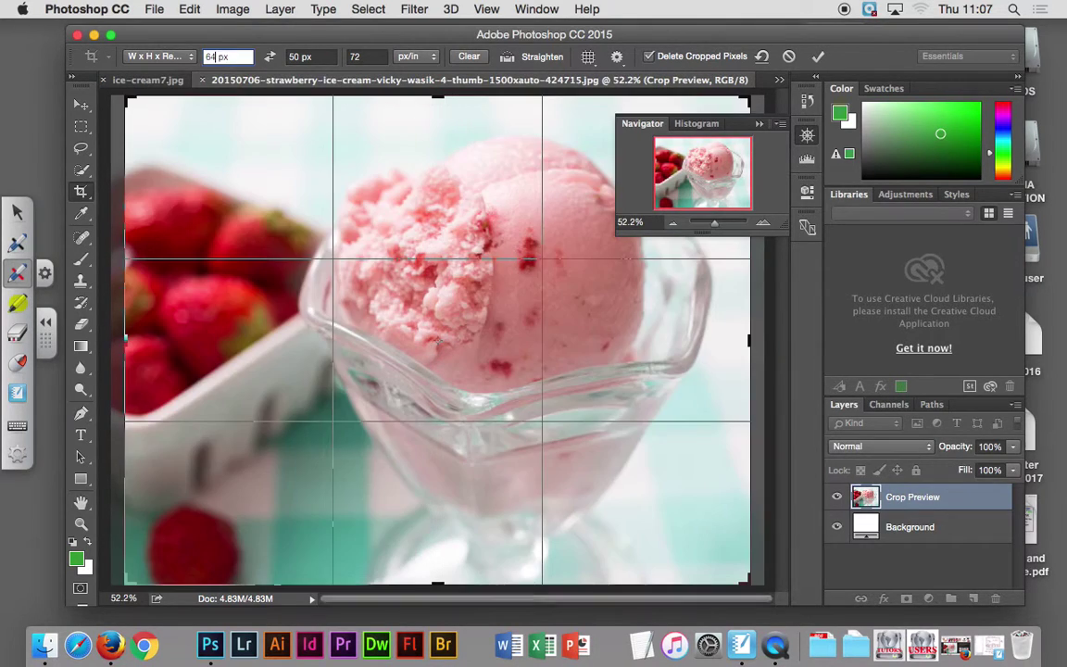
text(0)
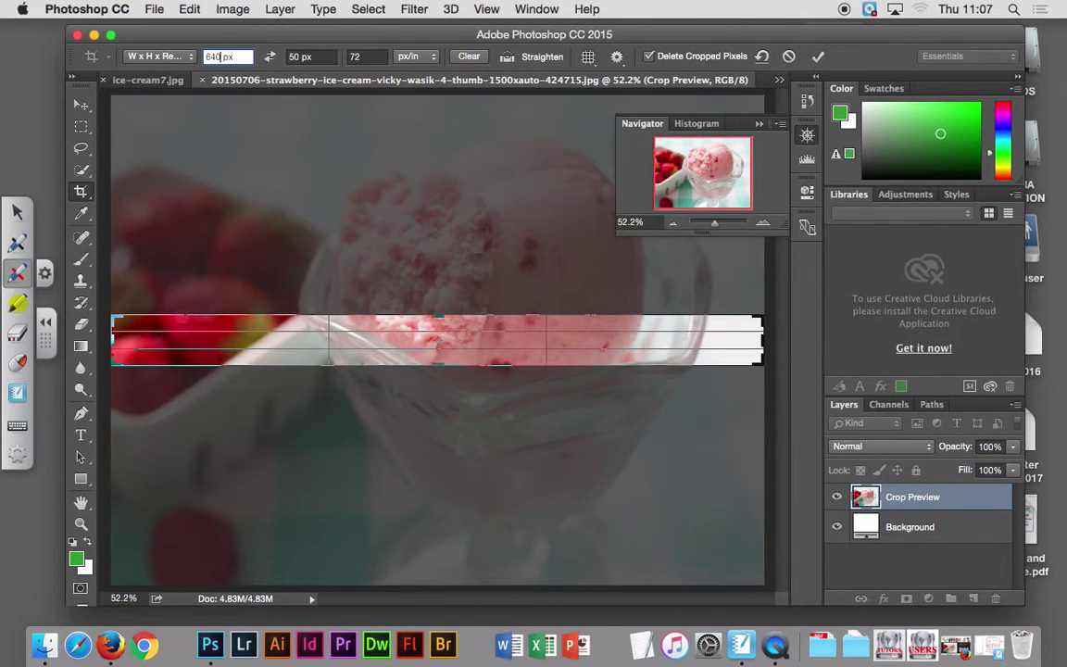
double_click(301, 58)
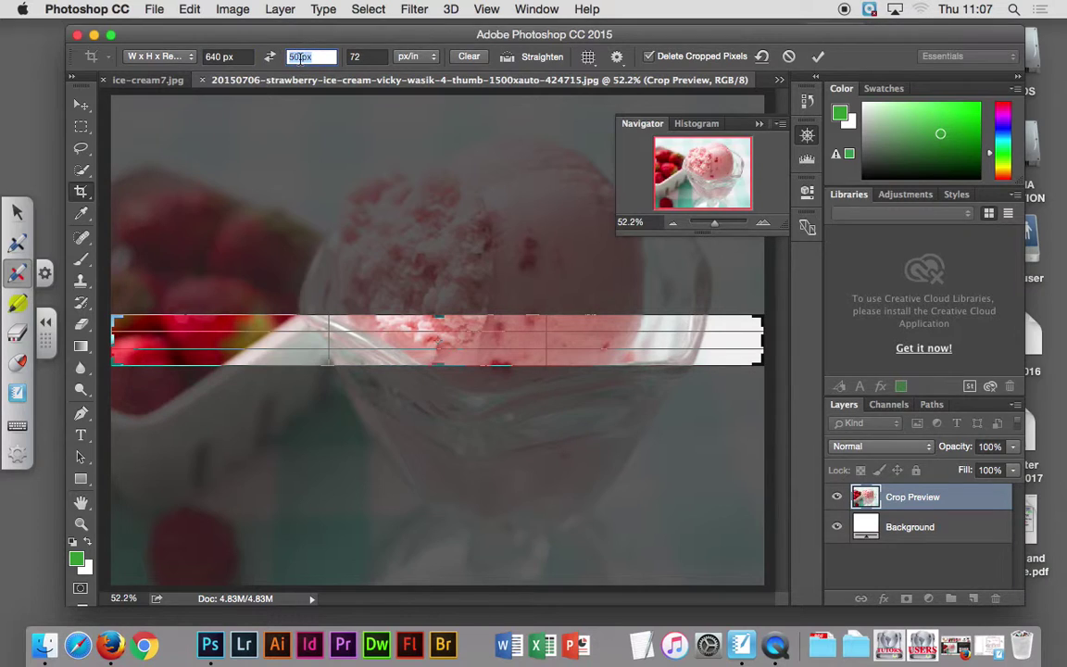
key(Return)
text(480)
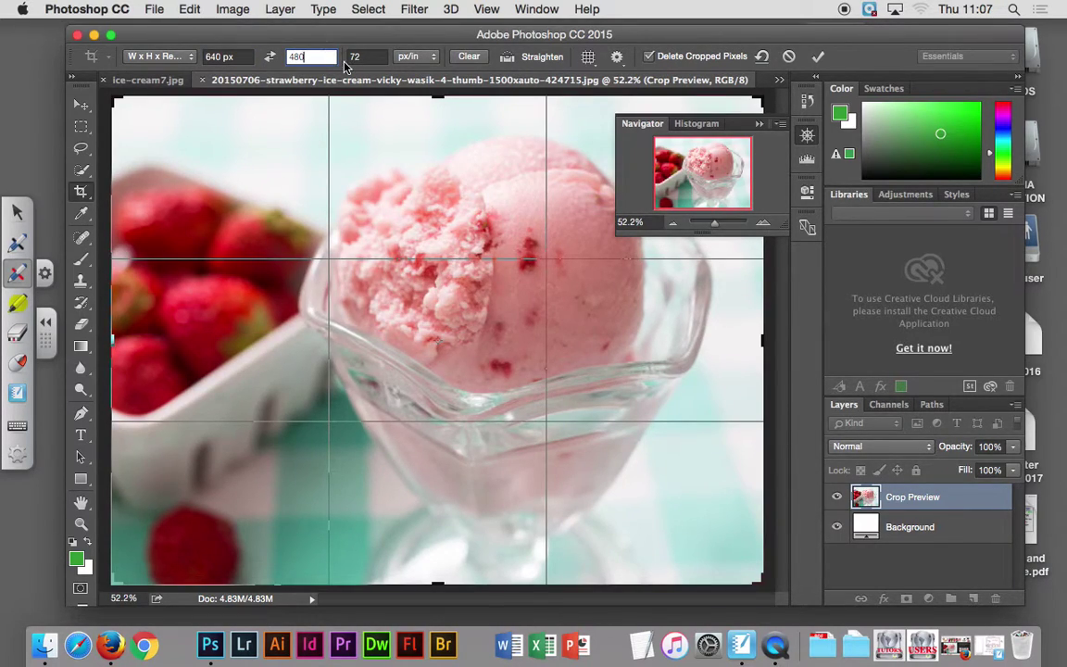
text(px)
key(Left)
key(Left)
key(Left)
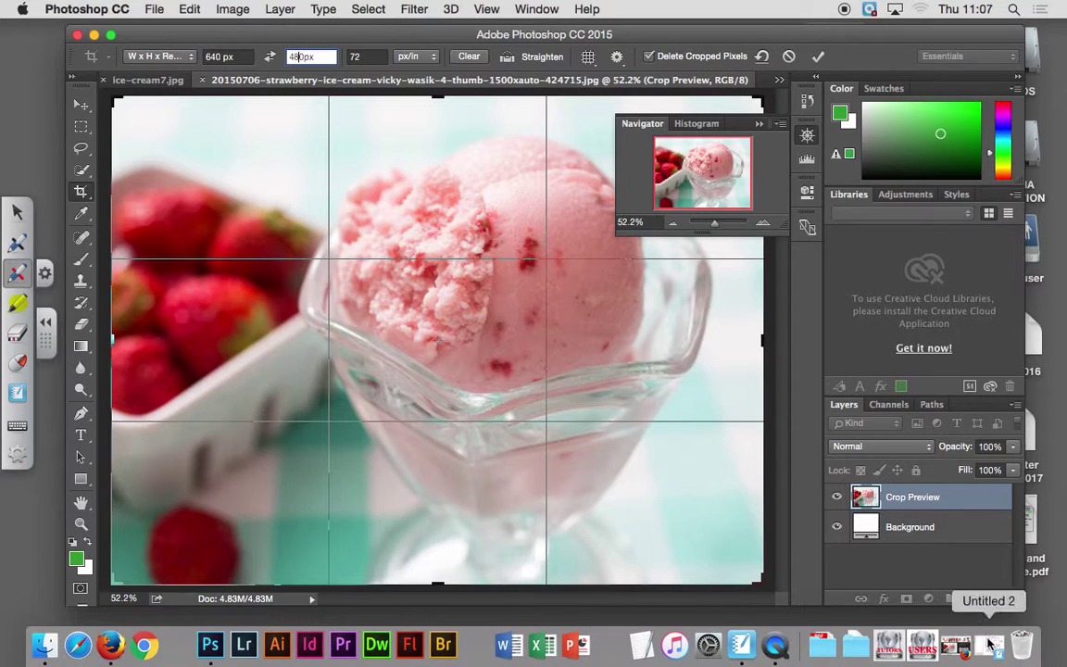
Step: Check the target sizes on the sketch, confirm the 480 px height and reframe the crop around the bowl
click(985, 645)
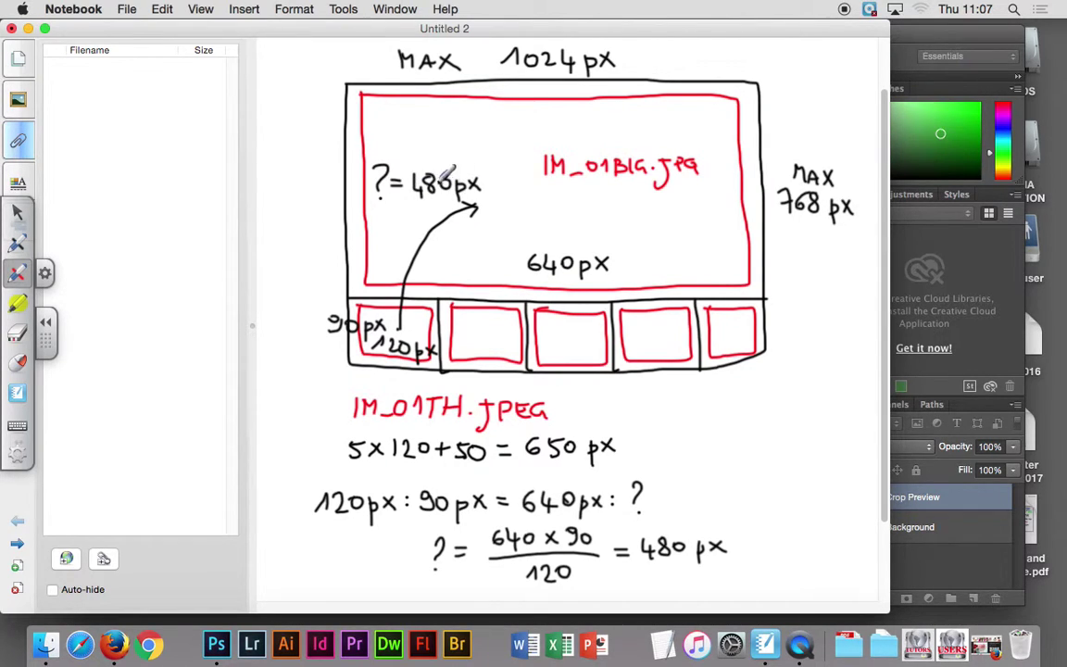
click(28, 28)
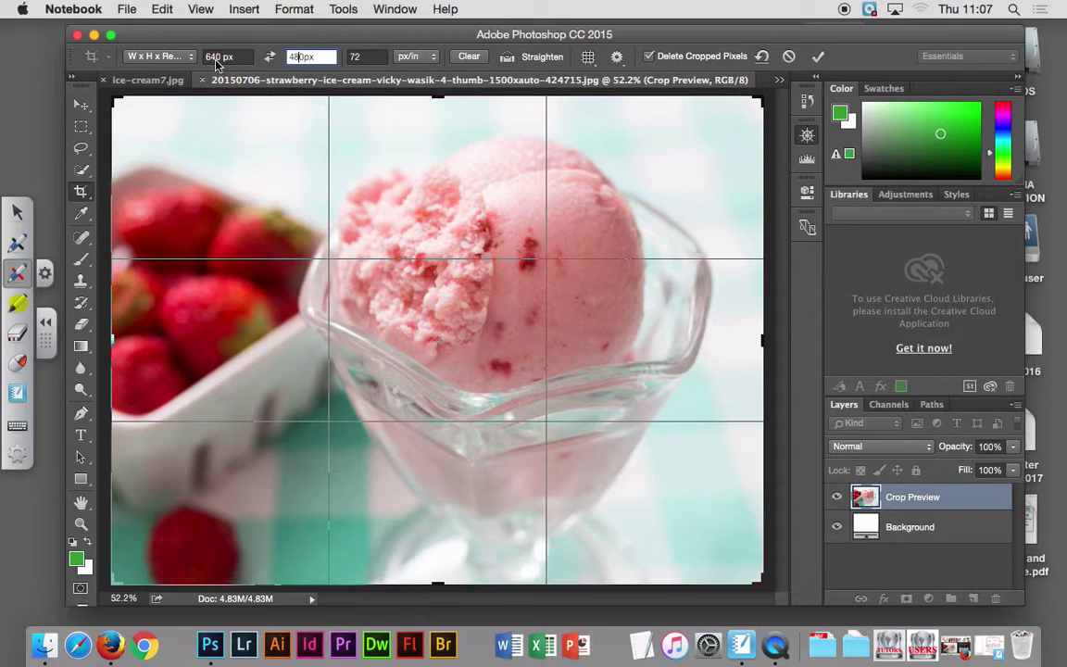
click(321, 58)
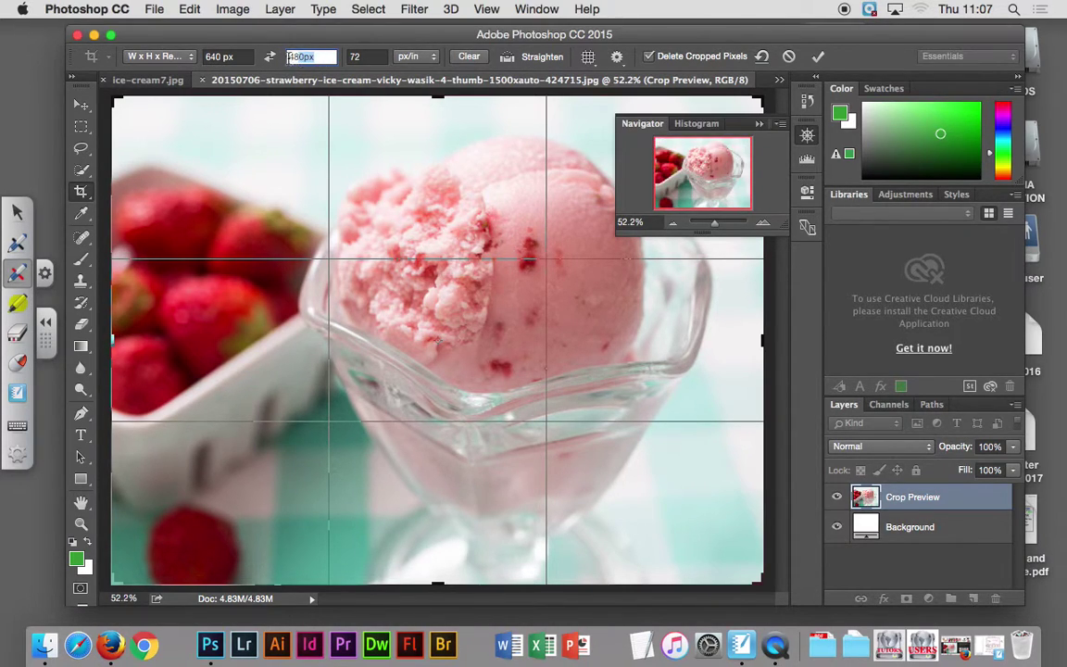
click(364, 57)
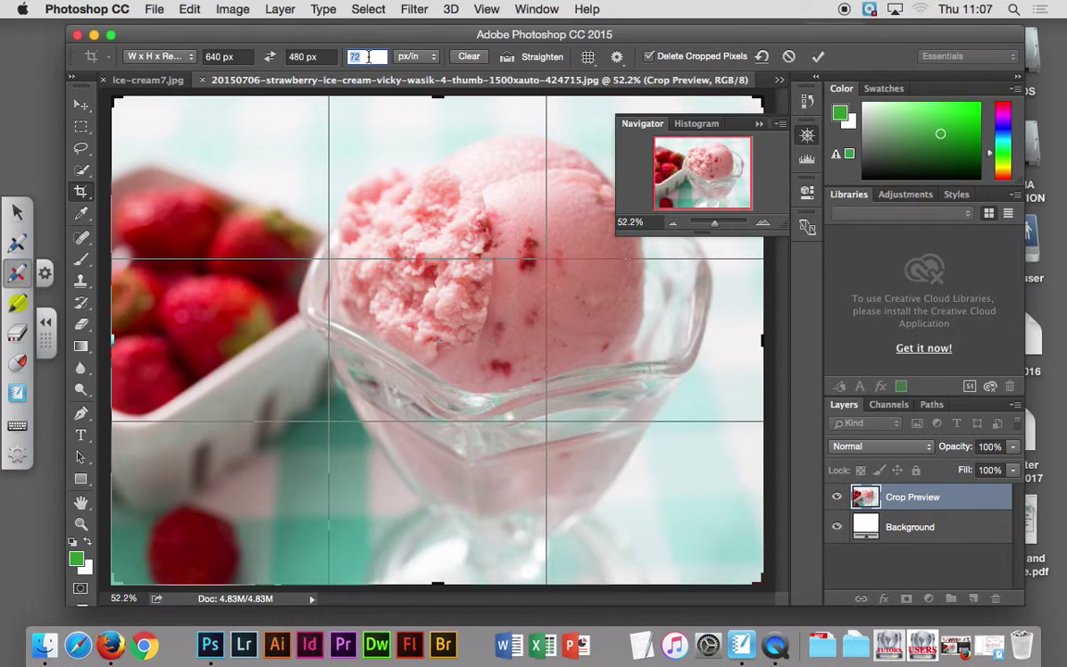
click(125, 104)
mouse_move(125, 105)
mouse_down()
mouse_move(143, 105)
mouse_move(119, 102)
mouse_up()
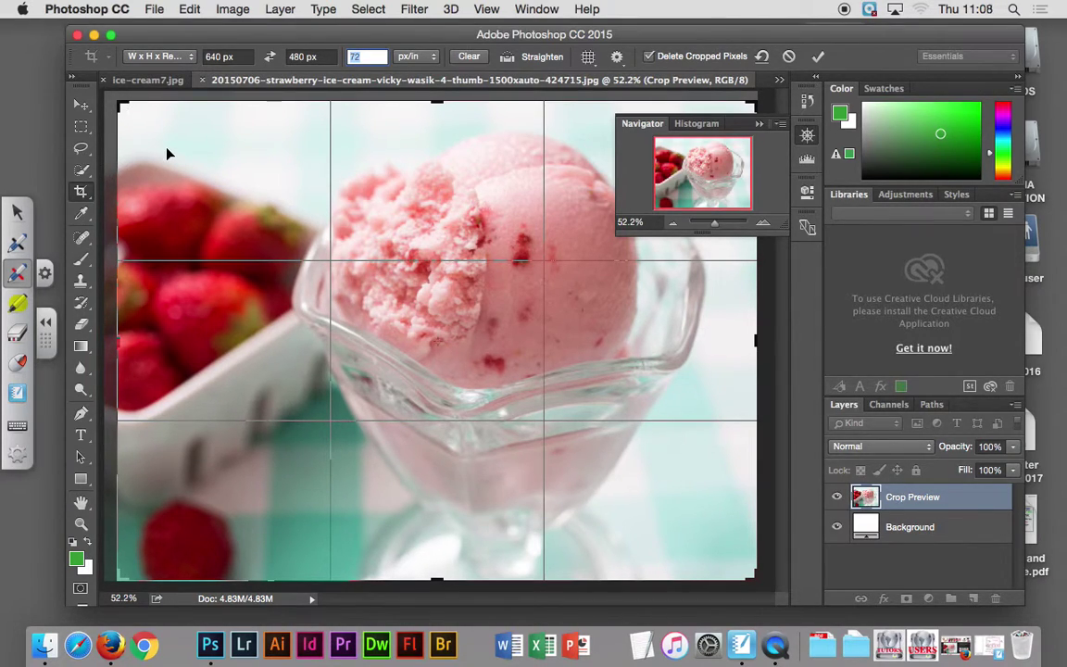
Step: Apply the 640 × 480 crop and check the colour mode under Image
click(819, 56)
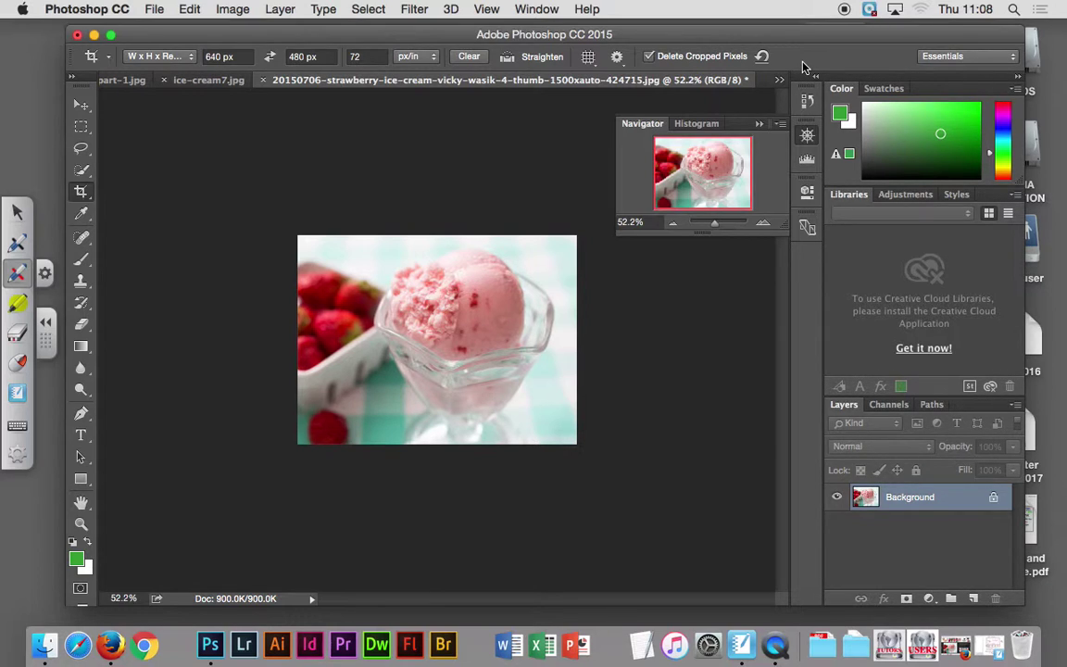
click(239, 11)
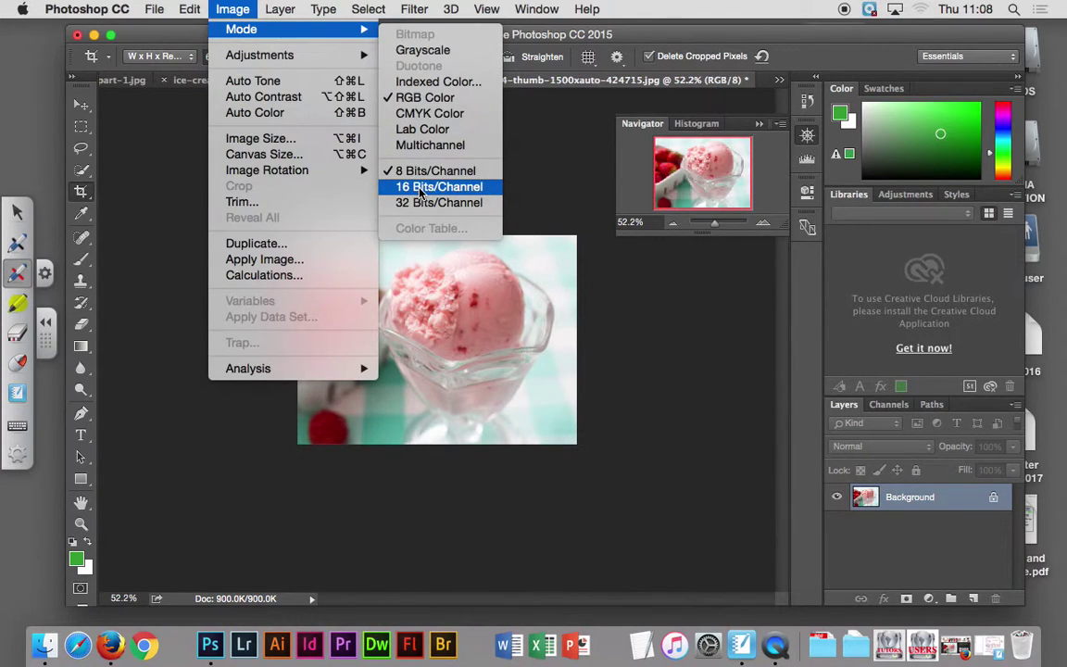
Step: Dismiss the Image menu unchanged and bring up the File export commands
click(250, 12)
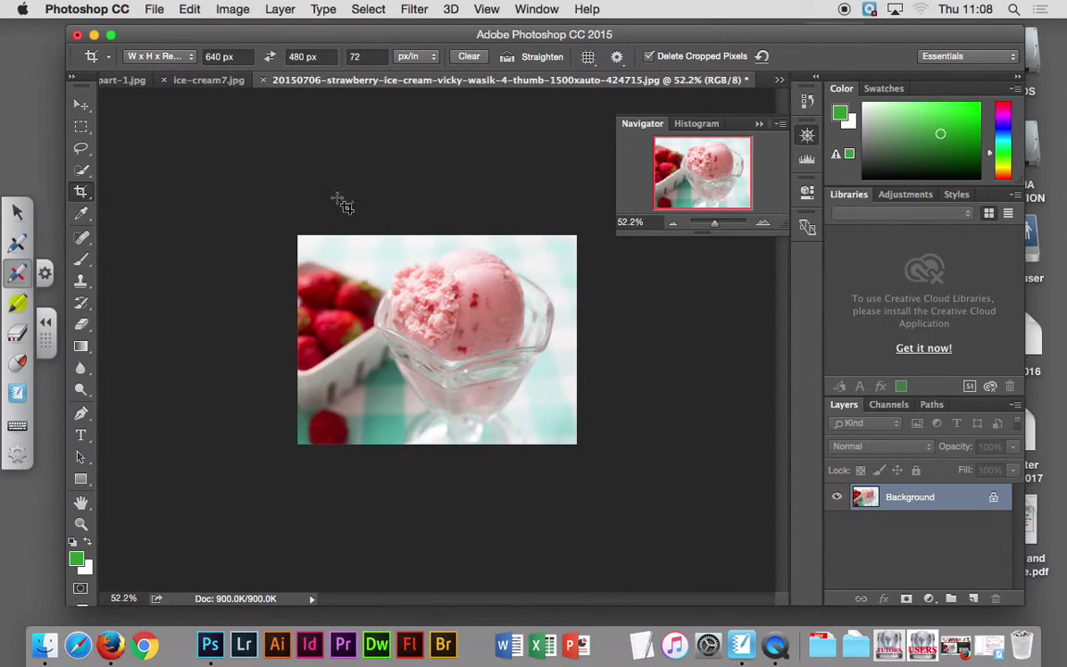
click(153, 11)
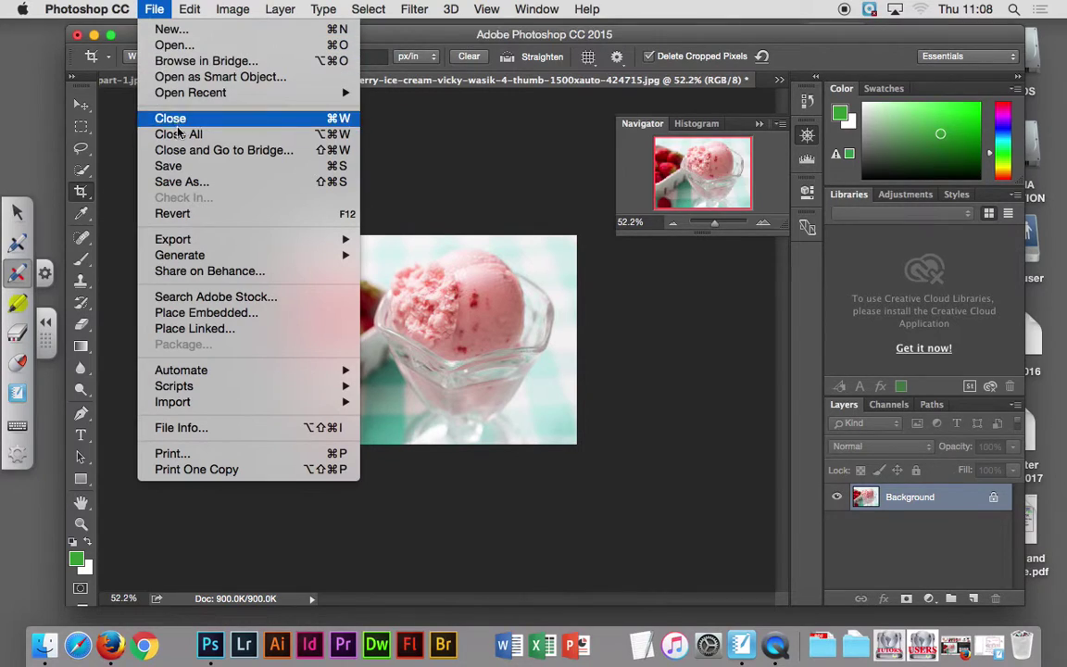
mouse_move(173, 239)
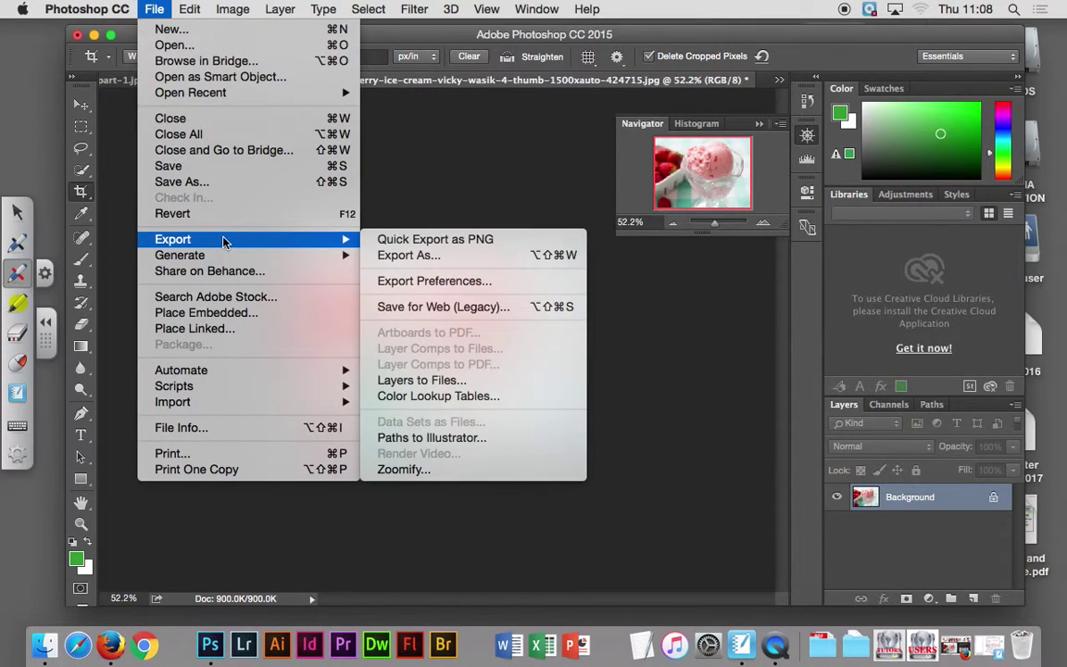
Step: Open Save for Web (Legacy) and compare Original, Optimized and 2-Up views before returning to 4-Up
click(453, 309)
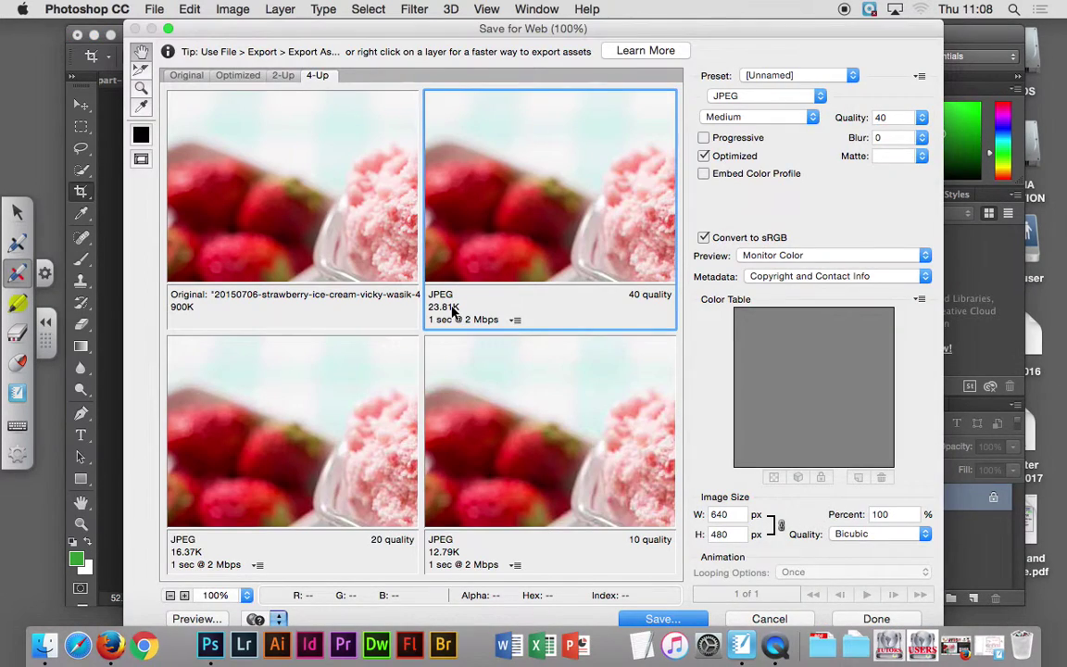
click(188, 76)
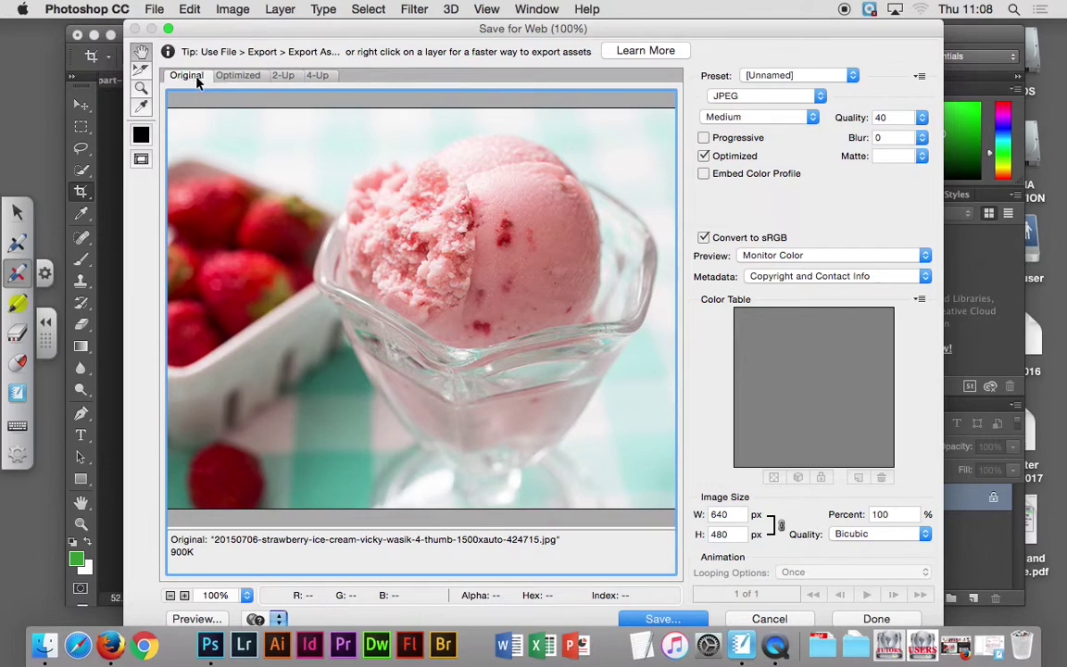
click(238, 76)
click(283, 76)
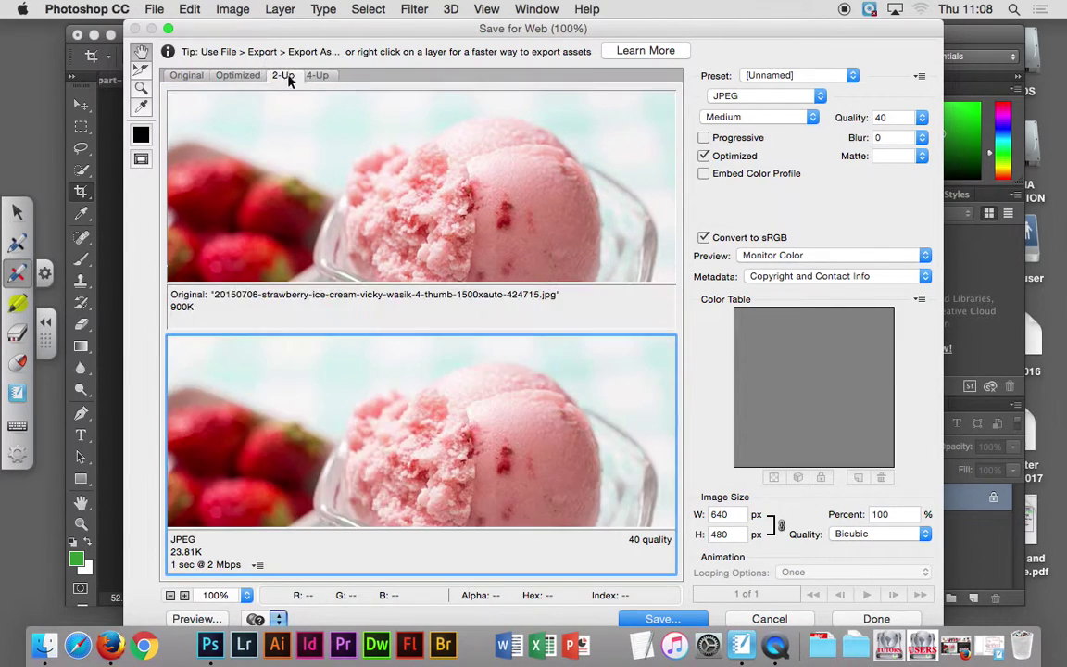
click(317, 76)
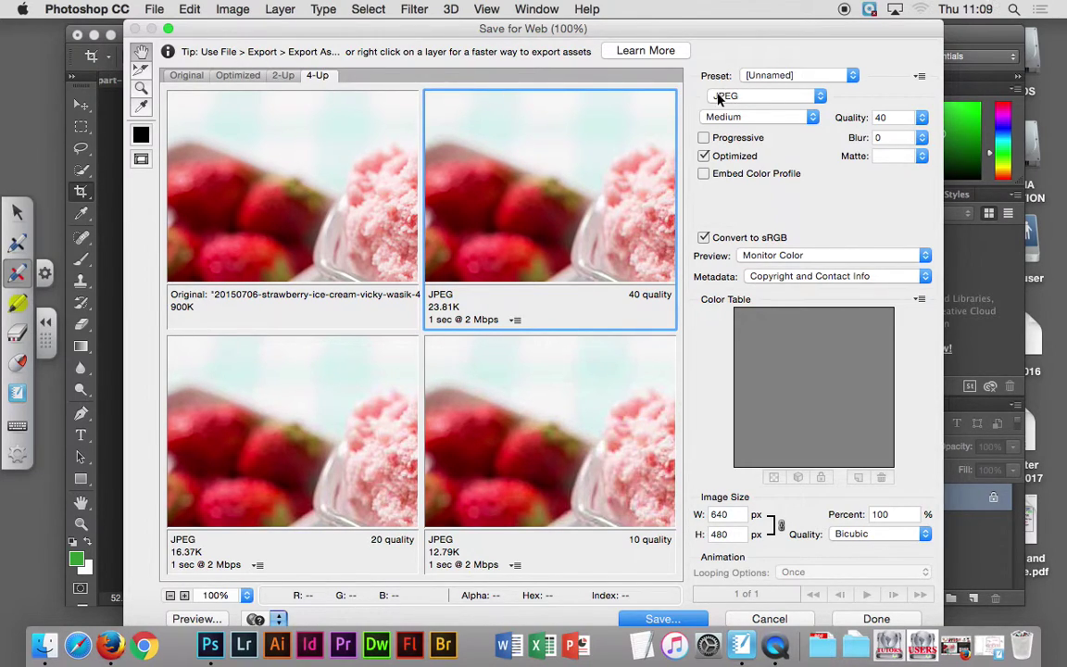
Step: Keep JPEG as the output format, with the Medium quality-40 preview selected
click(746, 97)
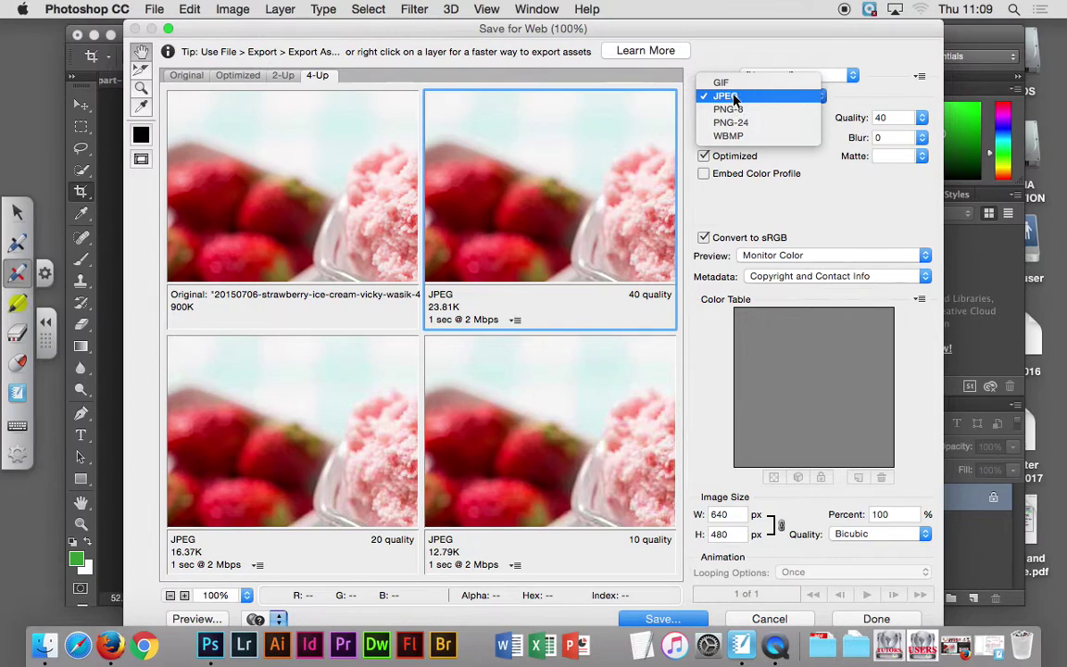
click(730, 97)
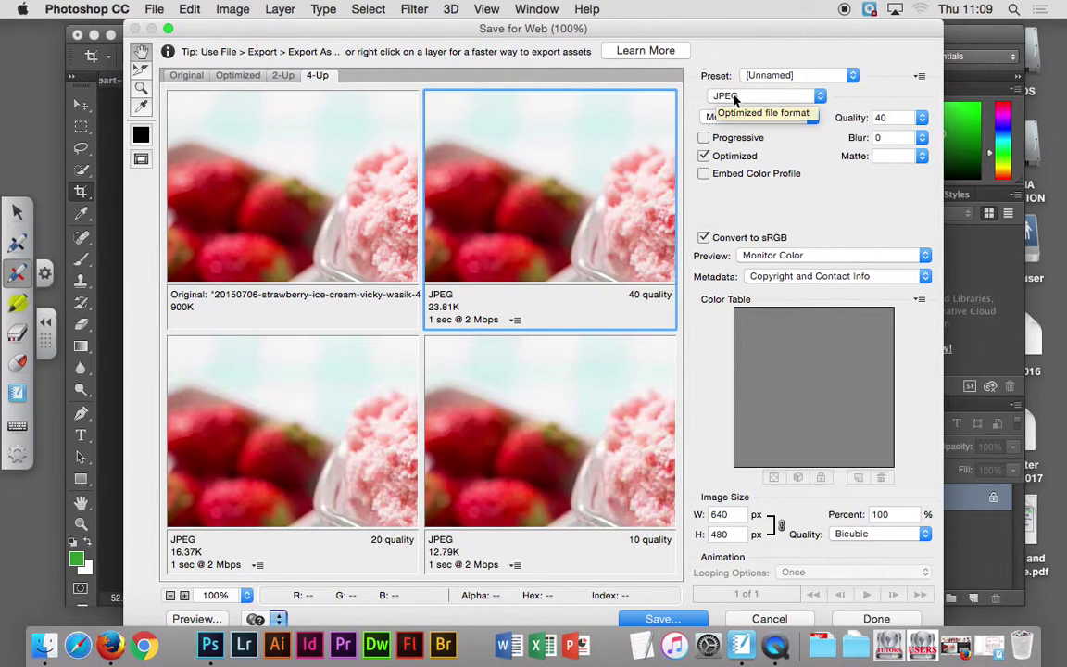
click(734, 99)
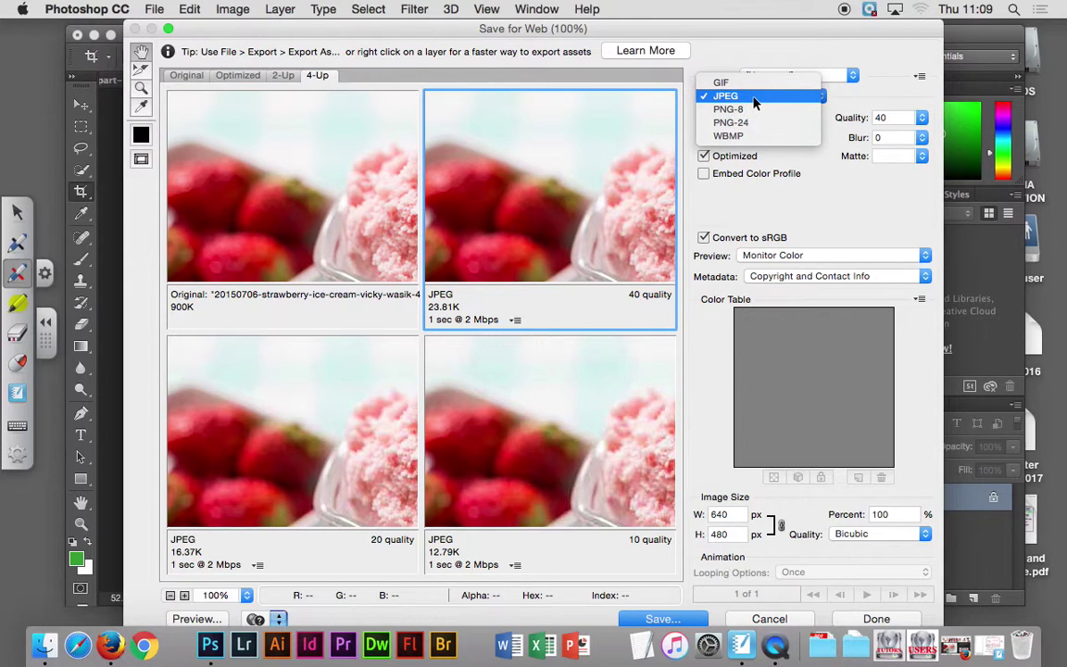
click(755, 102)
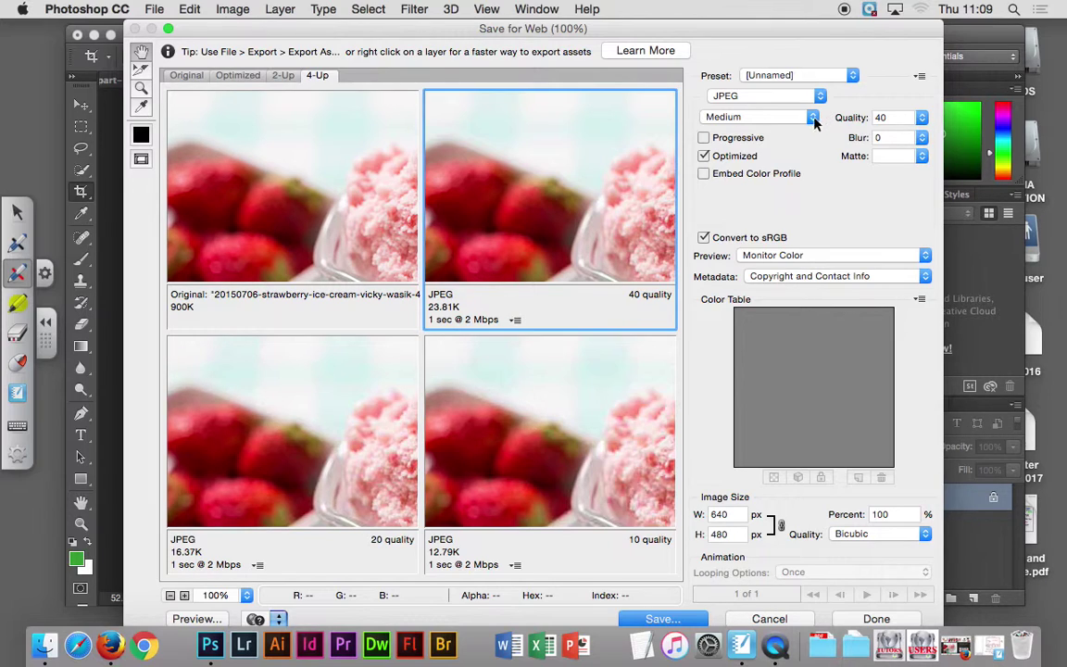
click(811, 122)
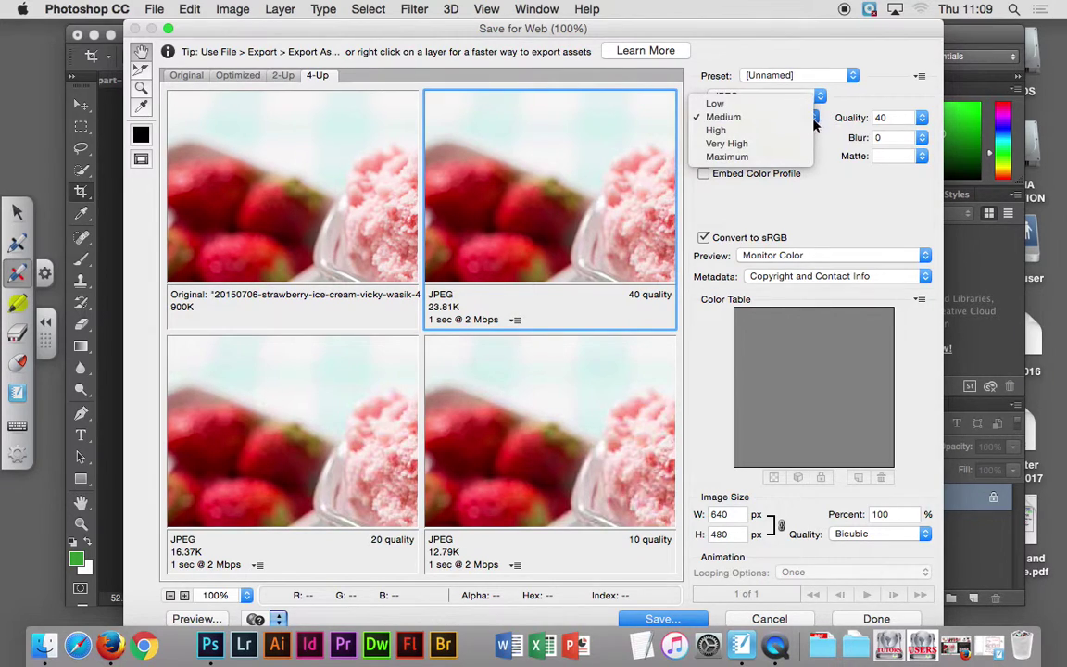
click(829, 136)
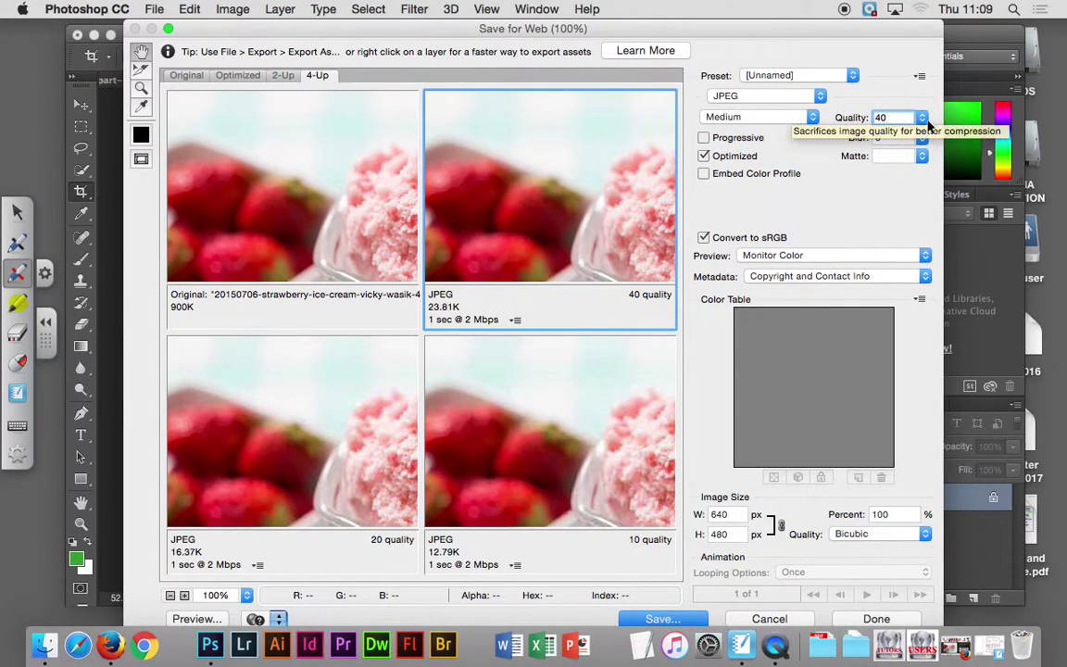
click(923, 117)
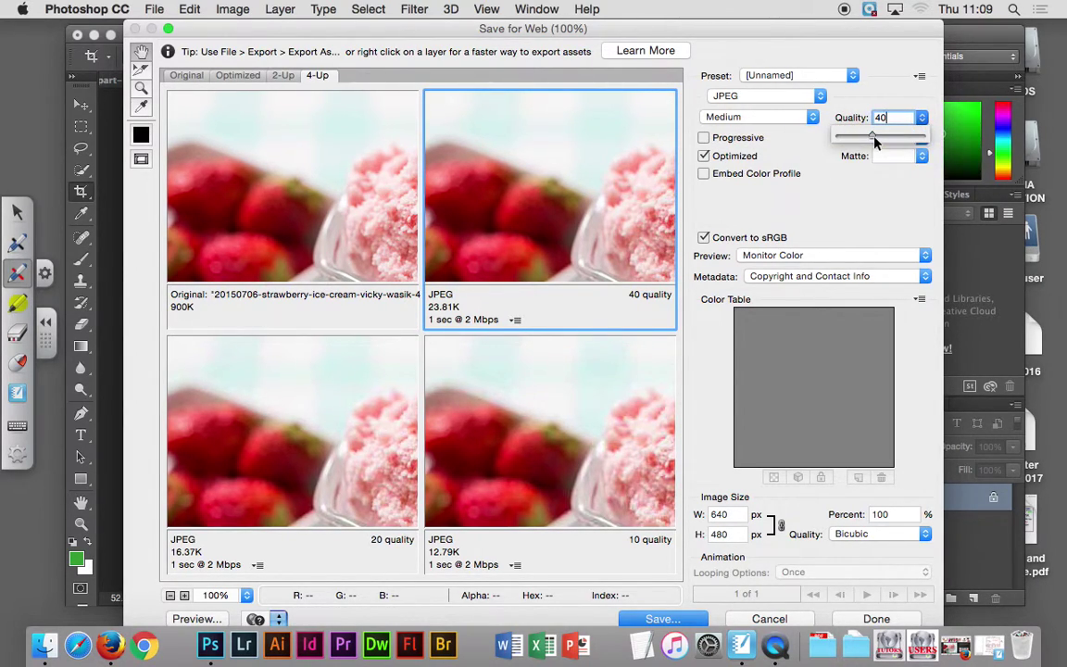
drag(874, 141, 927, 144)
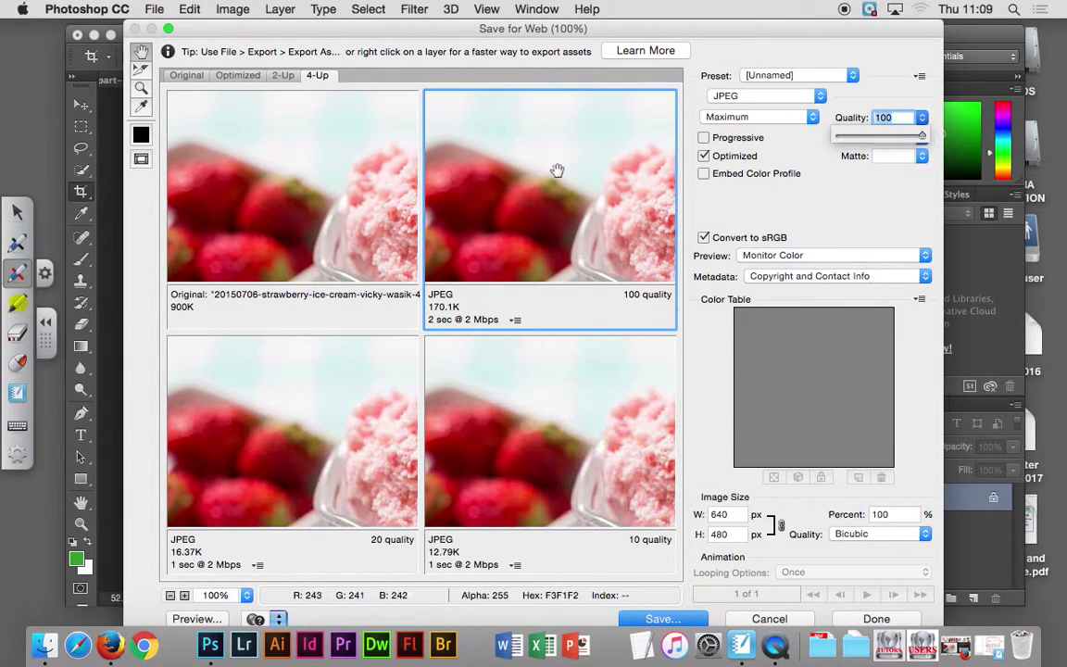
drag(555, 178, 422, 137)
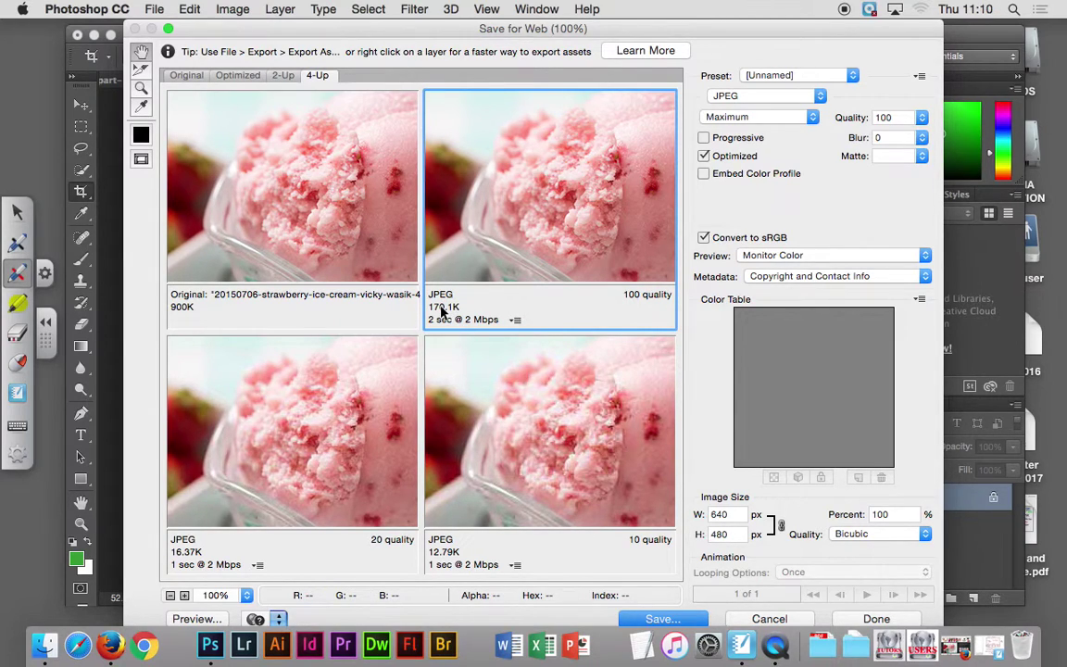
mouse_move(922, 117)
mouse_down()
mouse_move(912, 139)
mouse_move(891, 143)
mouse_up()
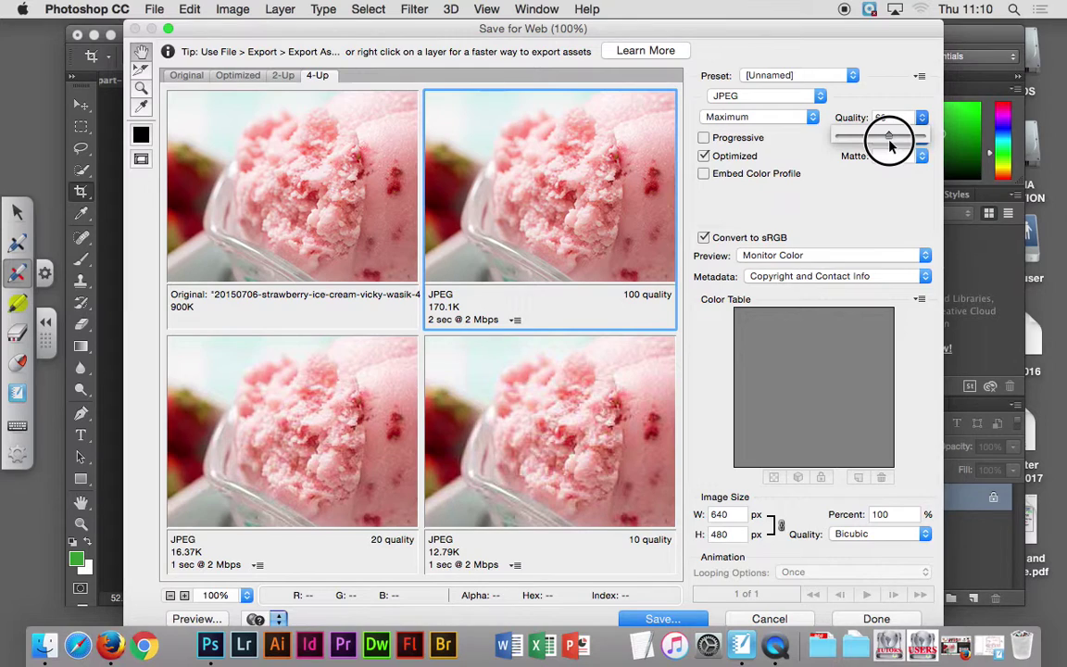
drag(891, 143, 889, 146)
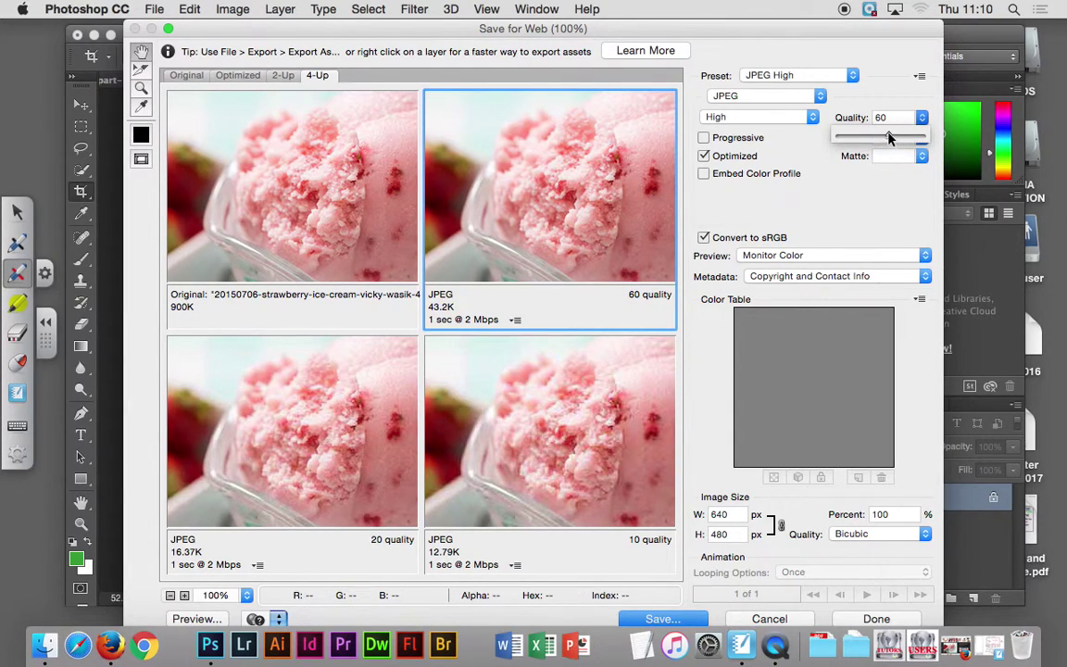
drag(889, 137, 871, 137)
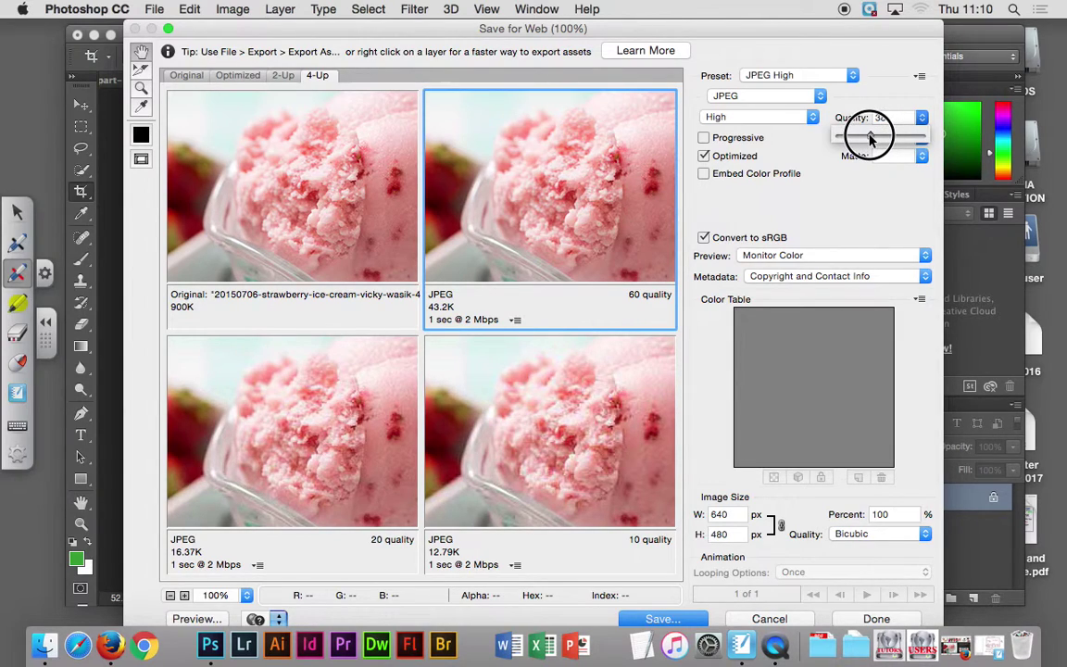
drag(871, 137, 872, 138)
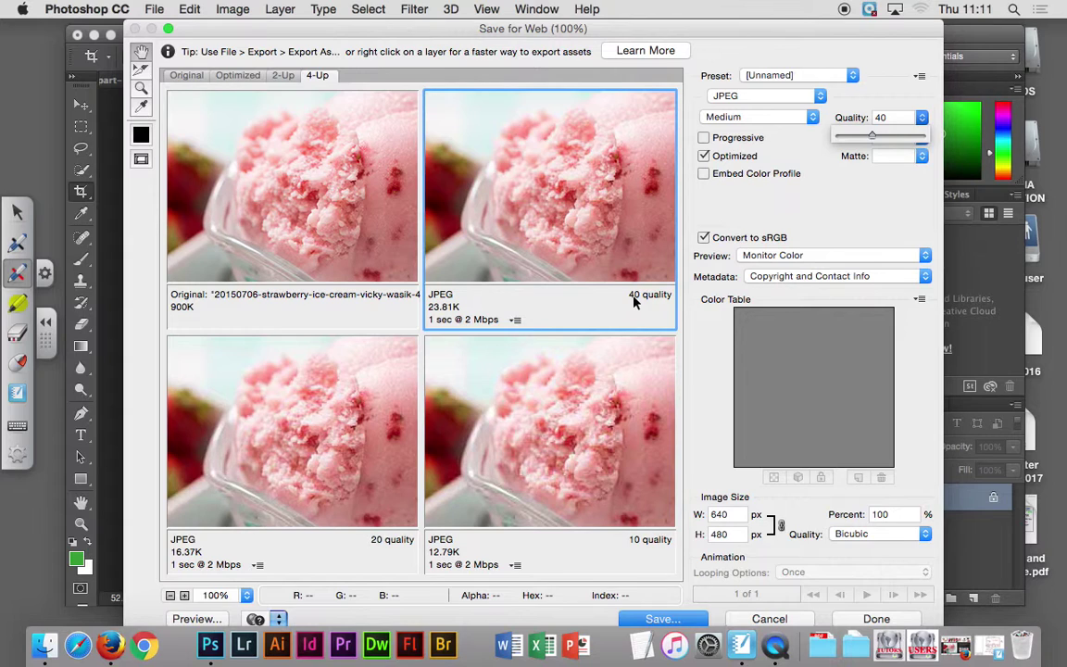
Step: Pan the previews to the ice cream and raise JPEG quality to 50 (30.21K)
mouse_move(623, 222)
mouse_down()
mouse_move(615, 159)
mouse_move(524, 158)
mouse_up()
mouse_move(591, 179)
mouse_down()
mouse_move(563, 198)
mouse_move(574, 195)
mouse_up()
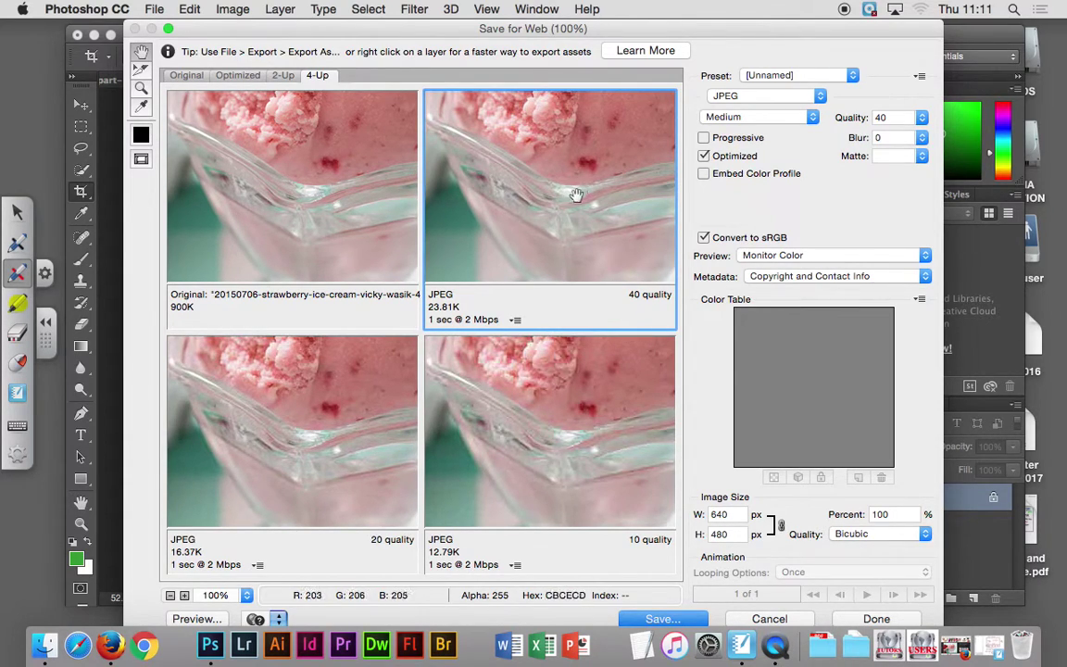
click(923, 118)
drag(873, 137, 881, 142)
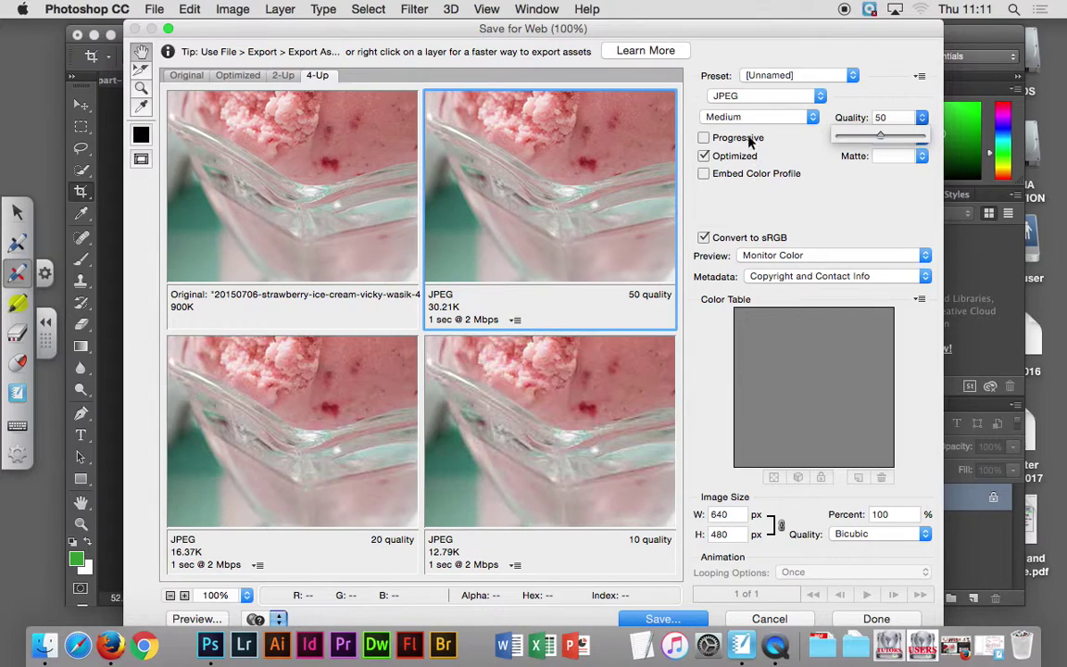
Step: Start saving the optimized image and choose the Icecream/big folder as destination
click(664, 620)
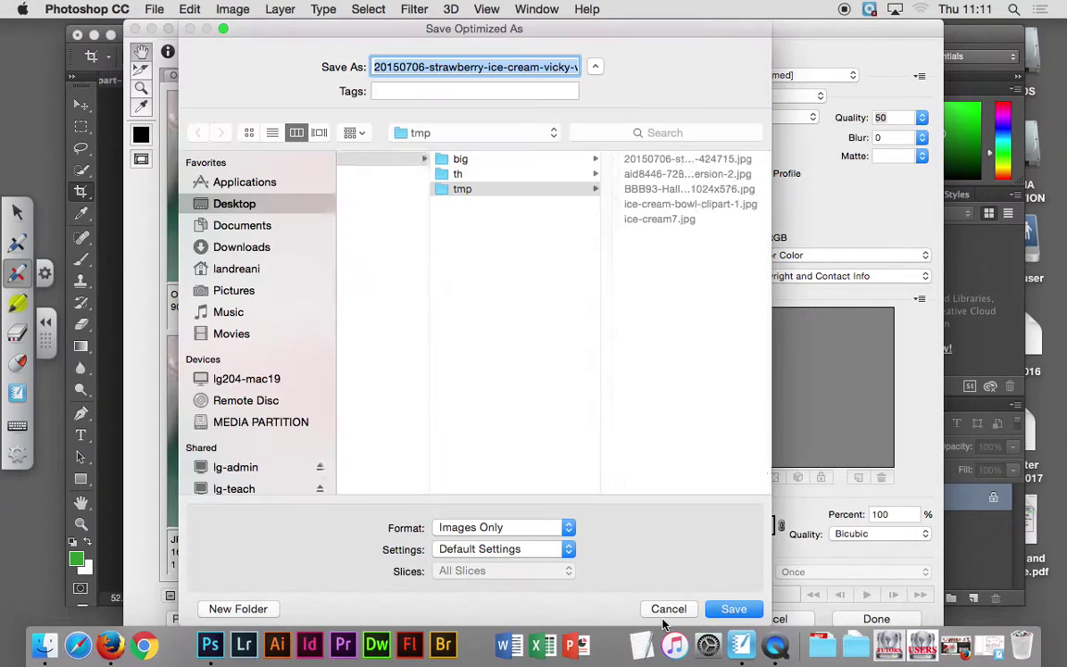
drag(489, 491, 348, 489)
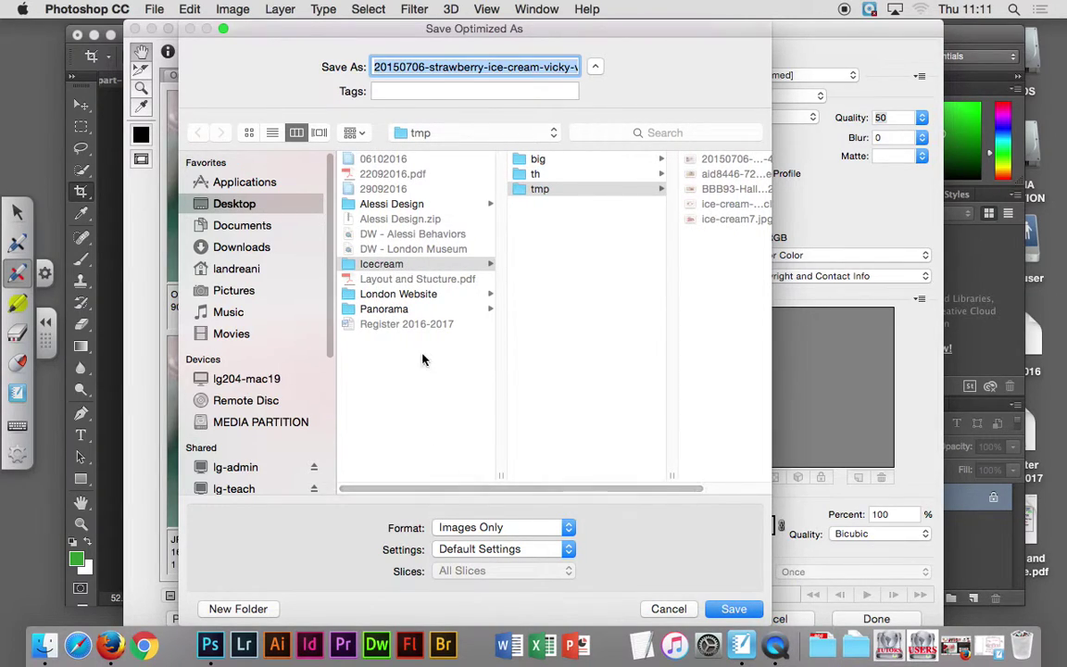
click(398, 265)
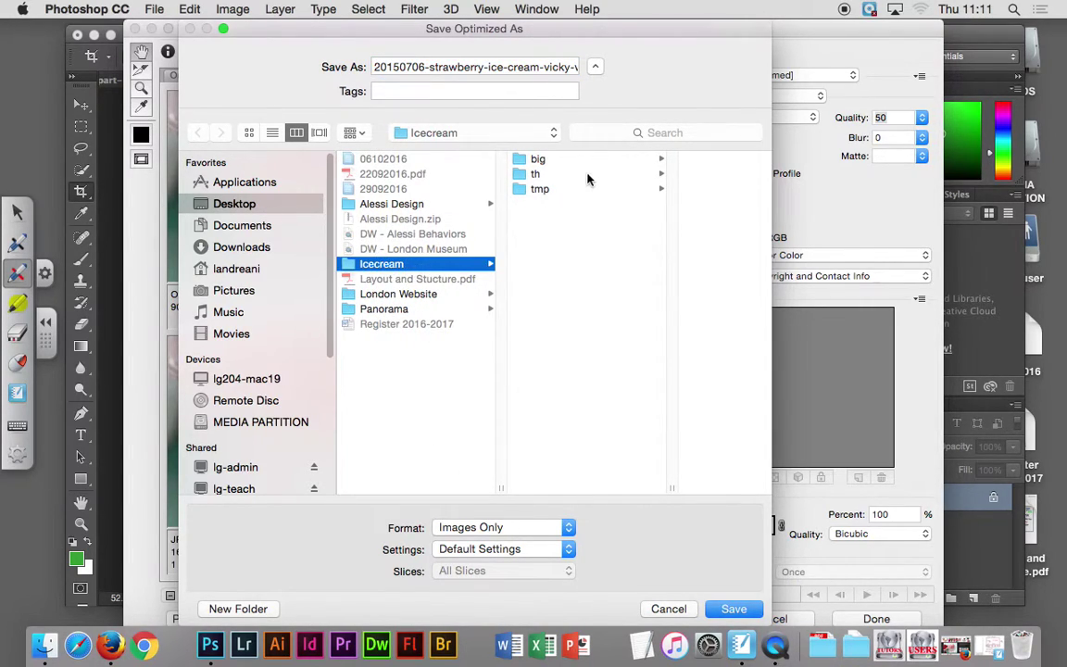
click(556, 159)
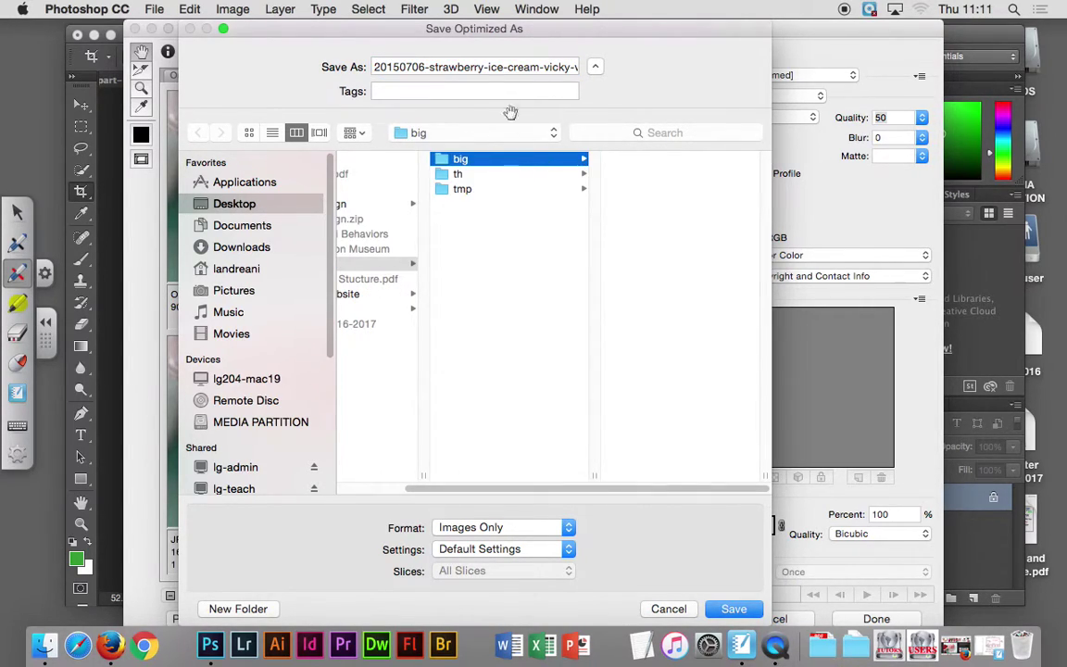
Step: Replace the file name with im_01big and save the JPEG
click(508, 68)
click(571, 66)
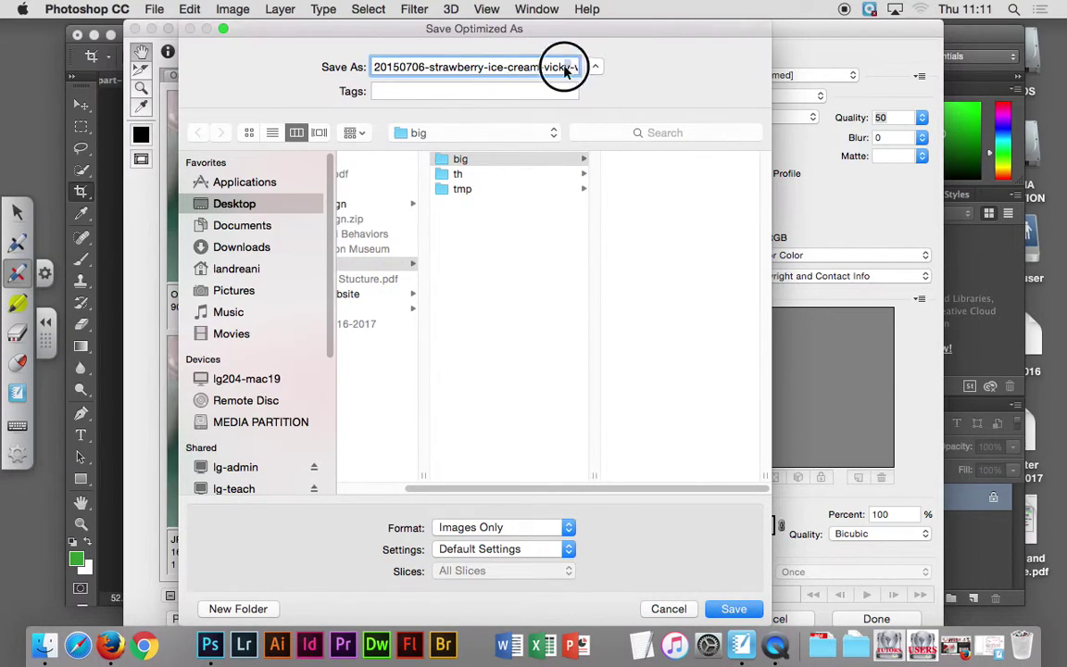
key(End)
key(Delete)
key(Delete)
key(Delete)
key(Delete)
key(Delete)
key(Delete)
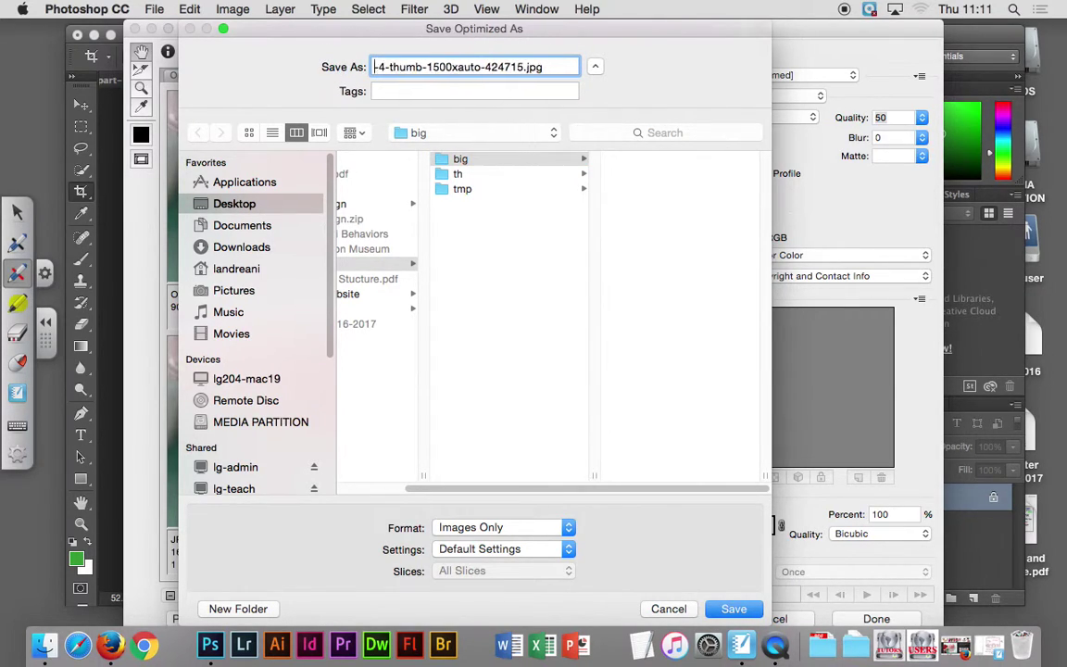
key(Delete)
key(Delete)
key(Delete)
key(Delete)
key(Delete)
key(Delete)
key(Delete)
key(Delete)
key(Delete)
key(Delete)
key(Delete)
key(Delete)
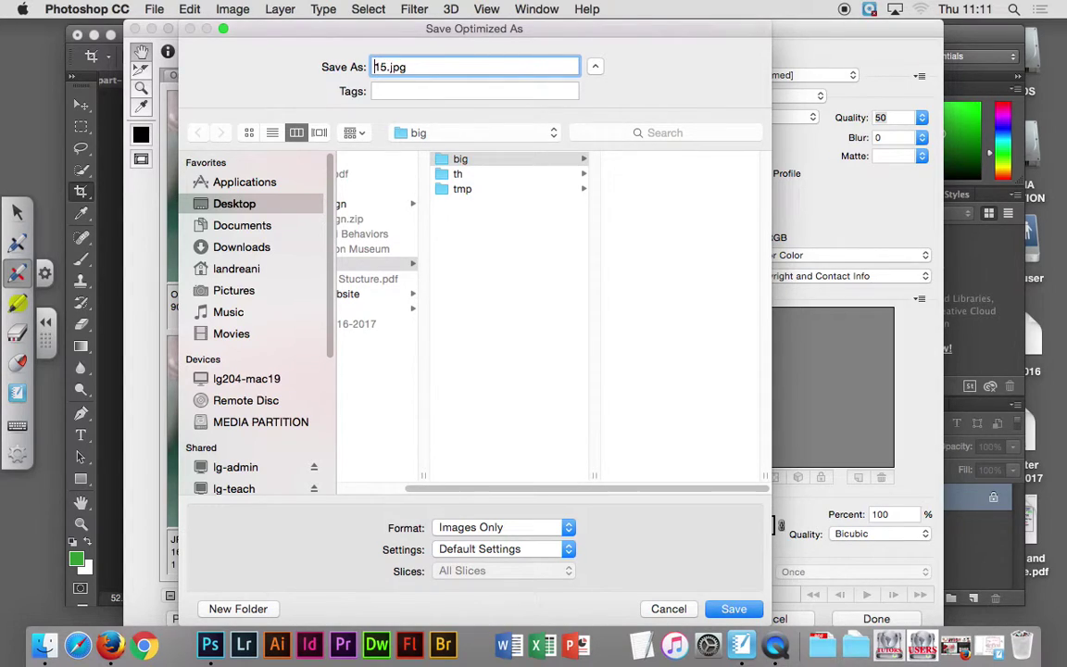
key(Delete)
key(Delete)
text(i)
text(m_)
text(01big)
click(732, 612)
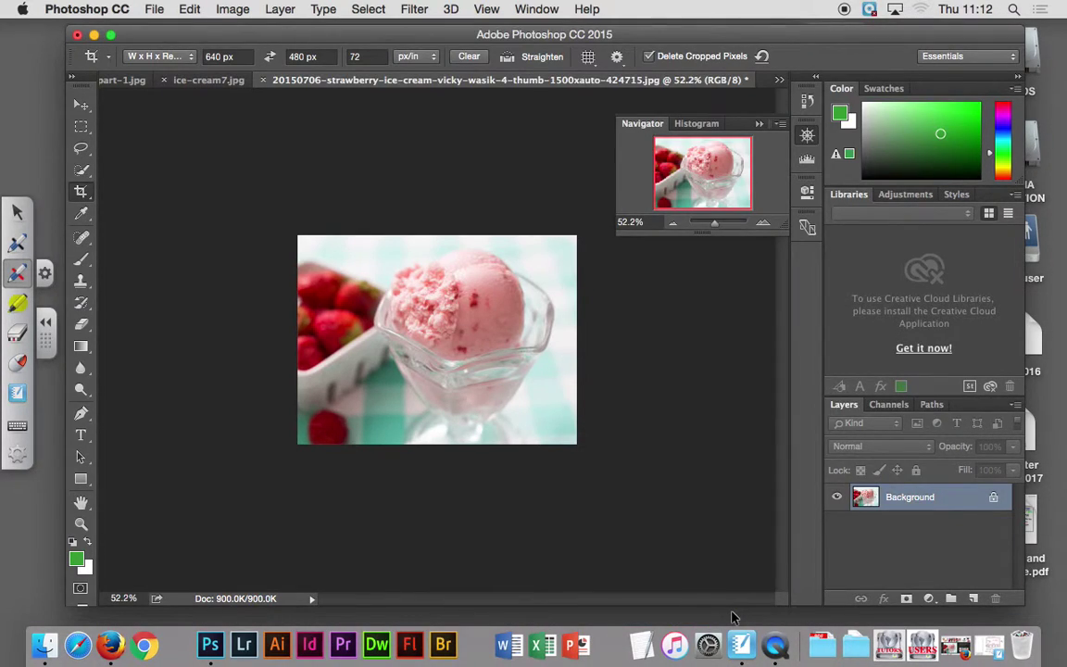
Step: Close the strawberry ice cream photo choosing Don't Save, bringing ice-cream7.jpg forward
click(264, 81)
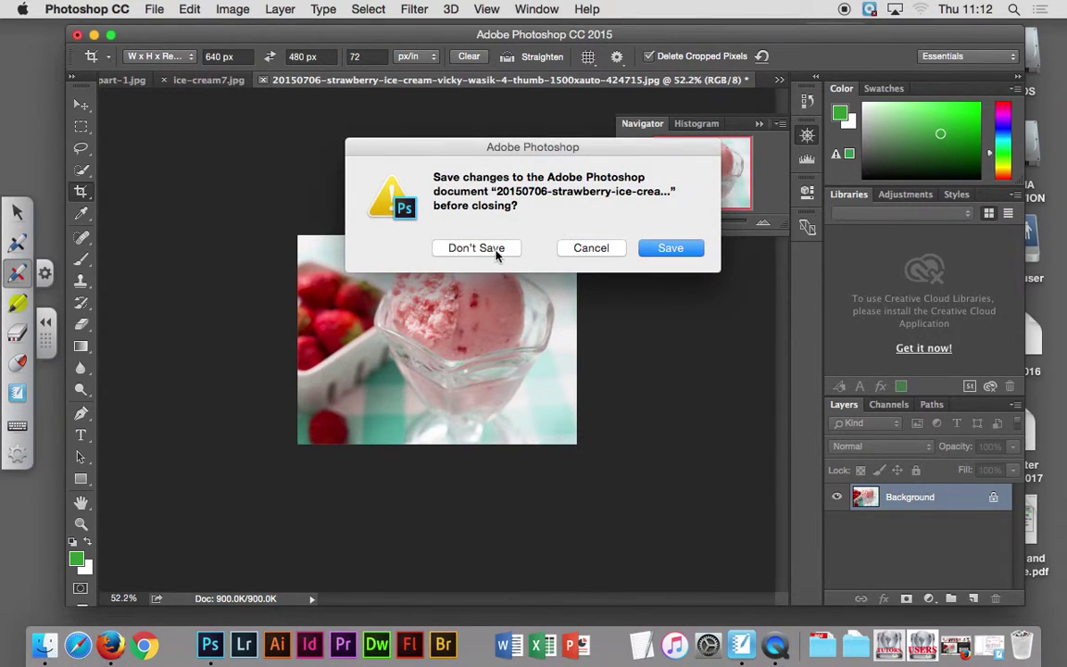
click(492, 250)
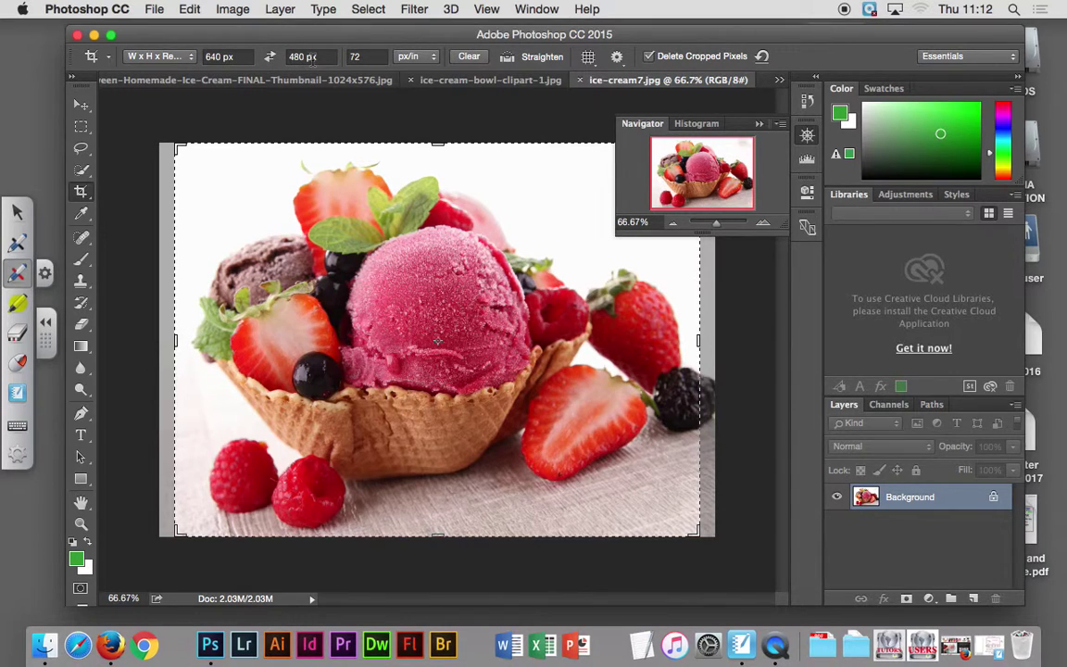
Step: Nudge the crop frame on ice-cream7.jpg and apply the 640 × 480 crop
click(179, 146)
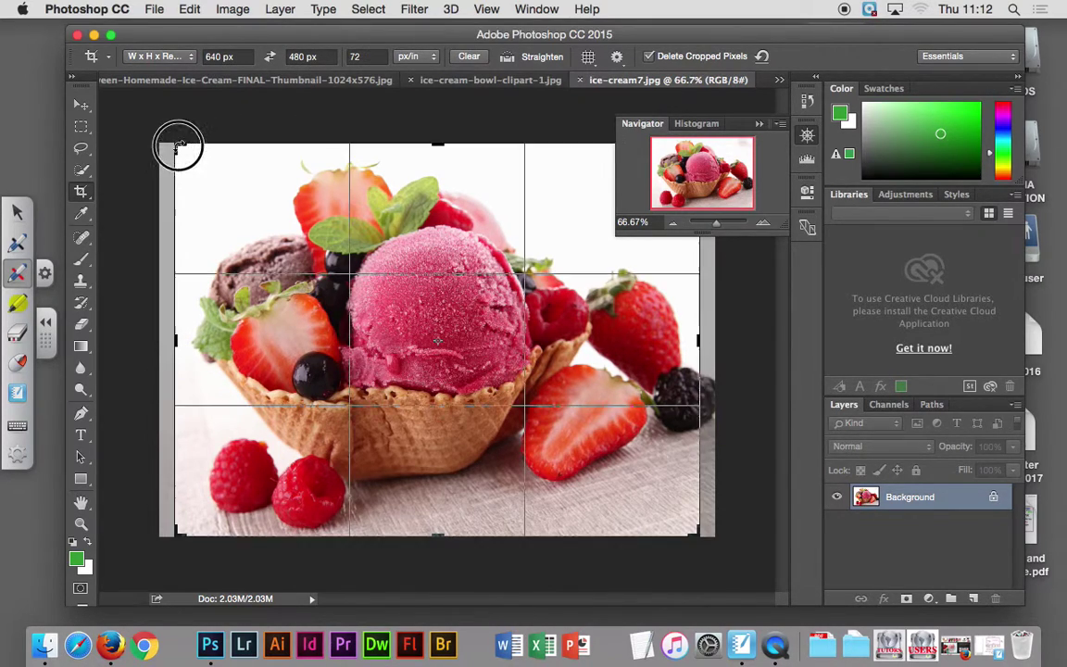
drag(178, 146, 183, 150)
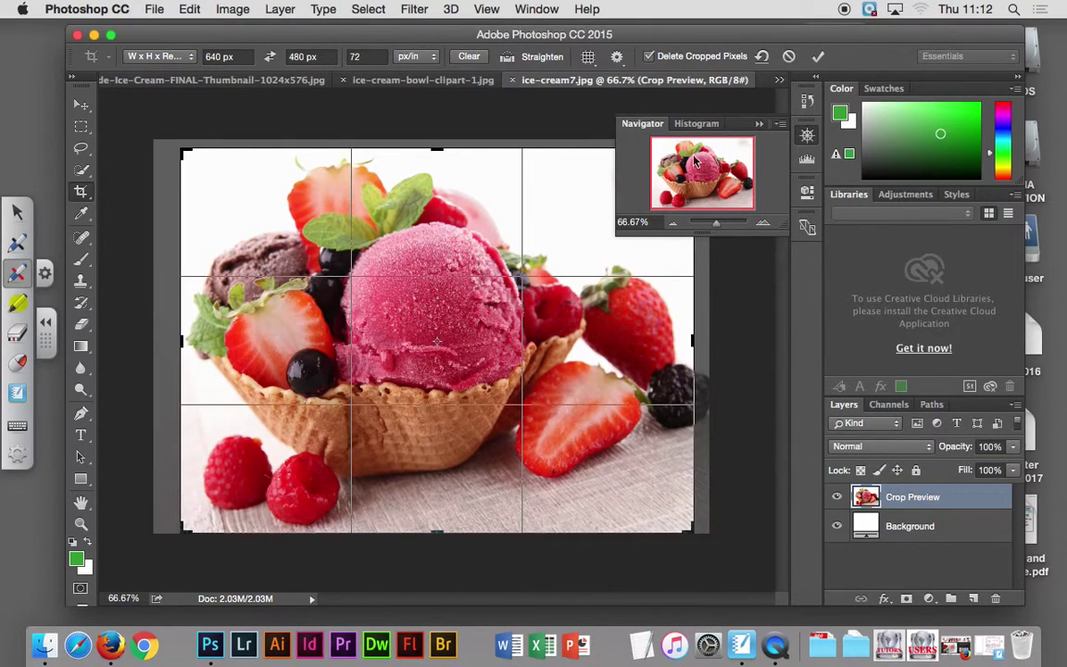
click(818, 59)
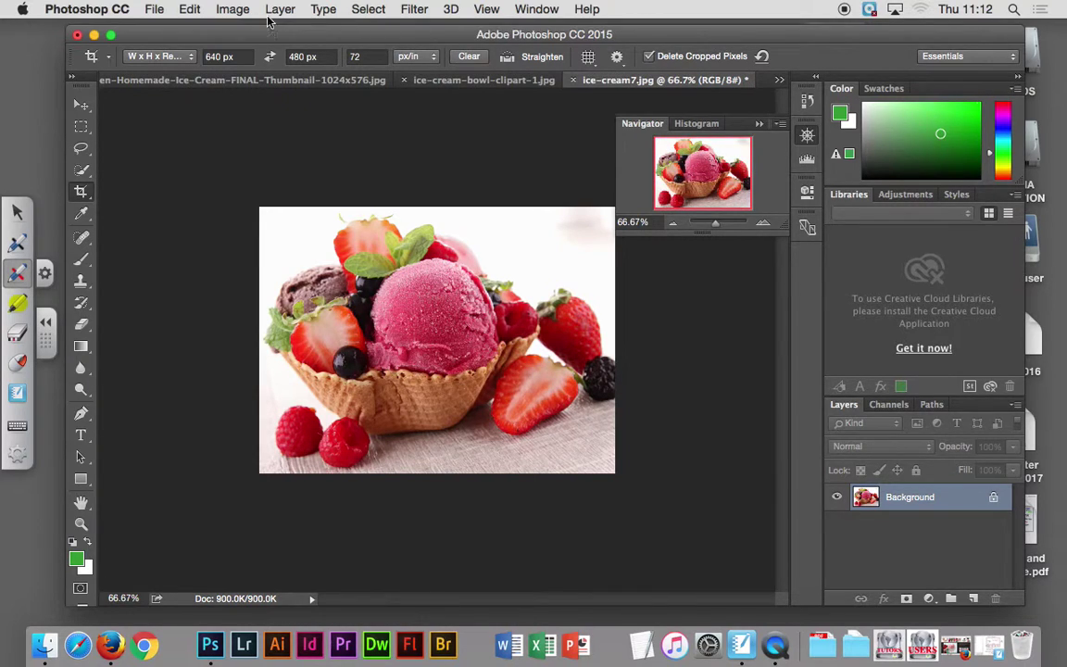
click(233, 9)
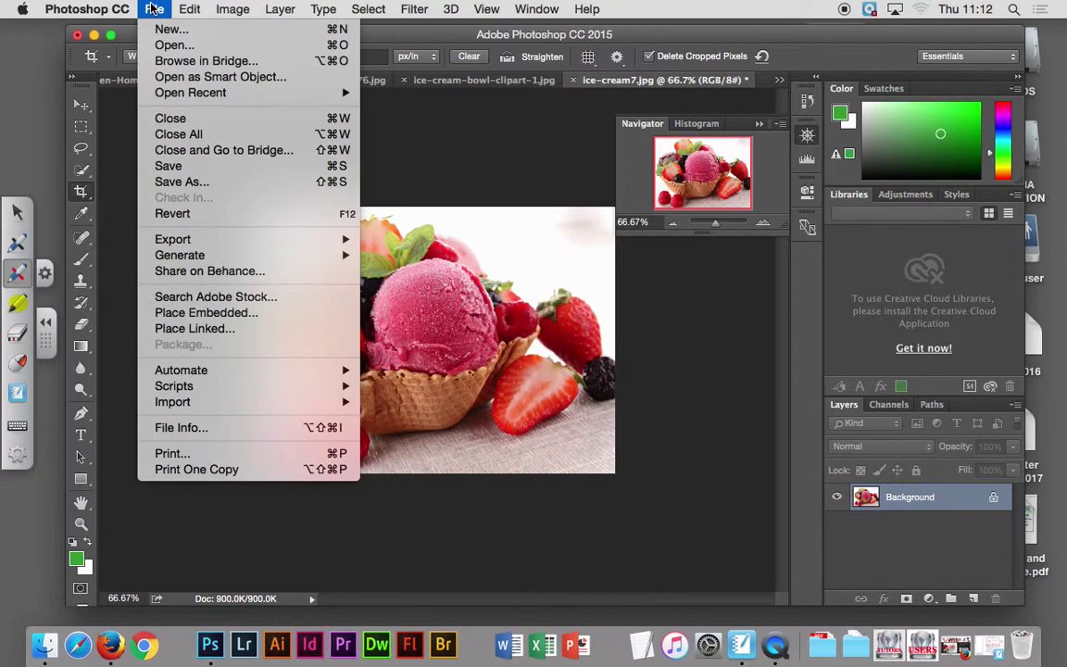
mouse_move(173, 239)
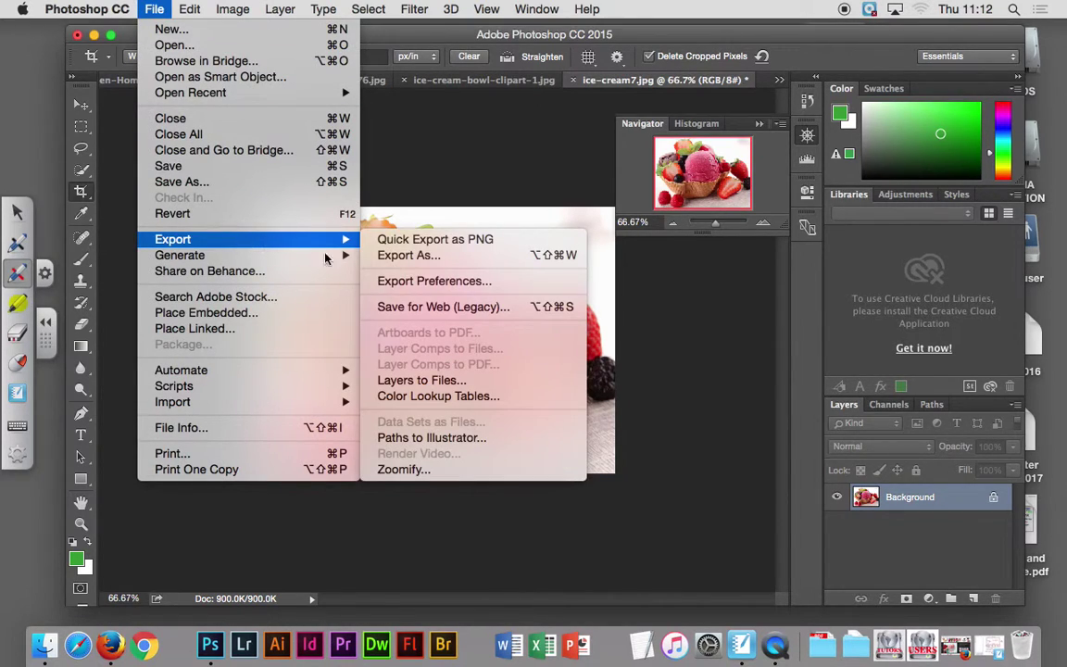
Step: Open Save for Web (Legacy) with the quality-50 JPEG settings and preview the scoop
click(505, 308)
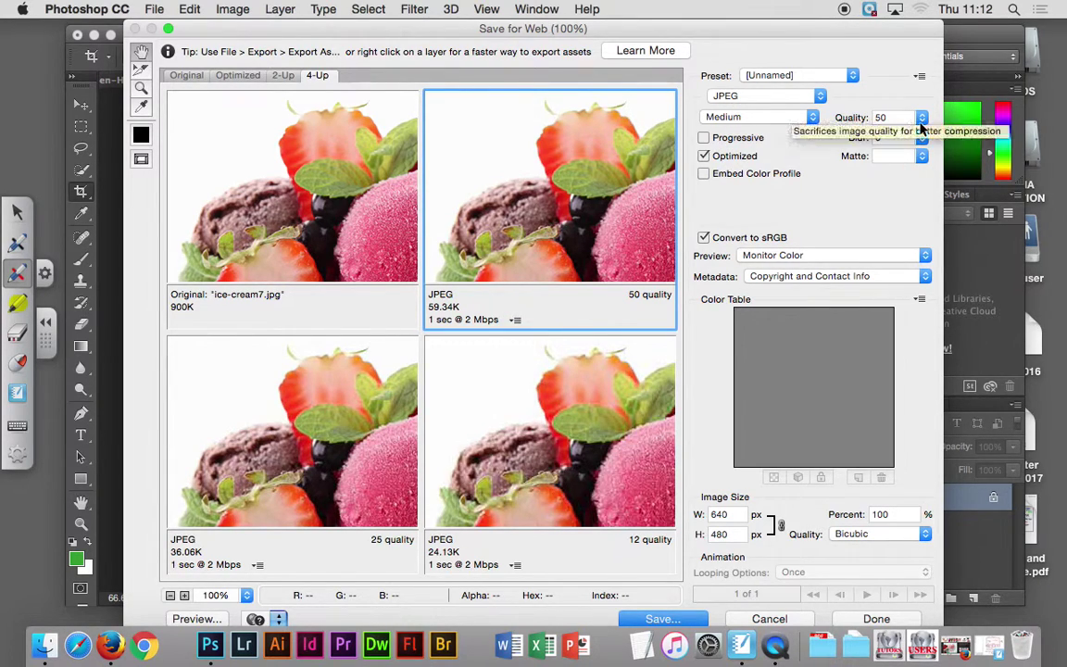
mouse_move(560, 193)
mouse_down()
mouse_move(505, 149)
mouse_move(574, 185)
mouse_up()
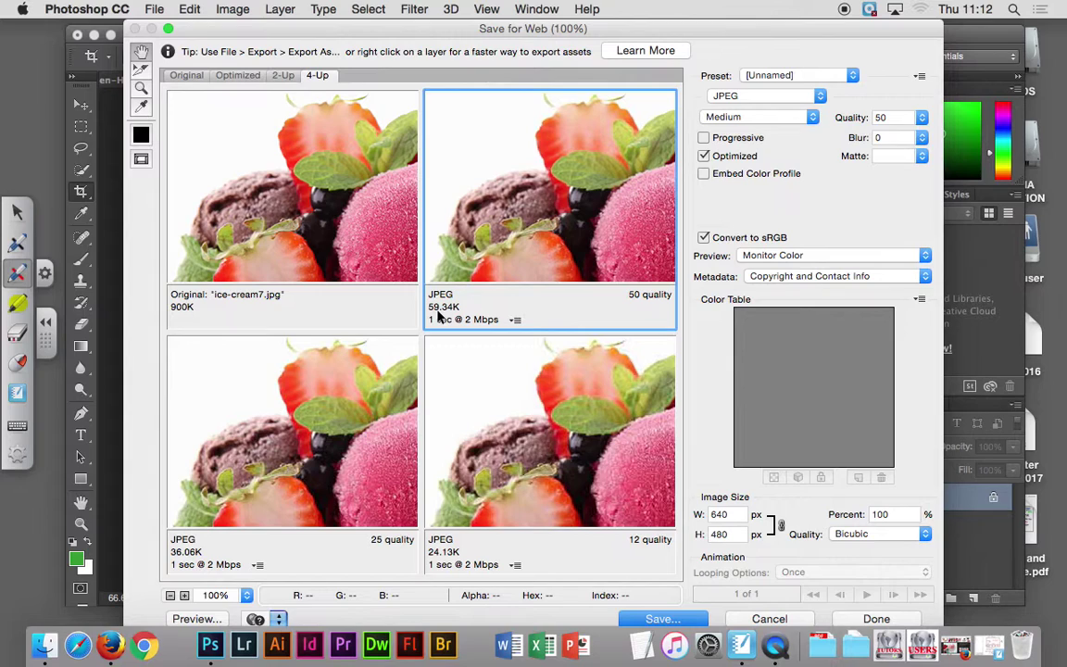
click(664, 618)
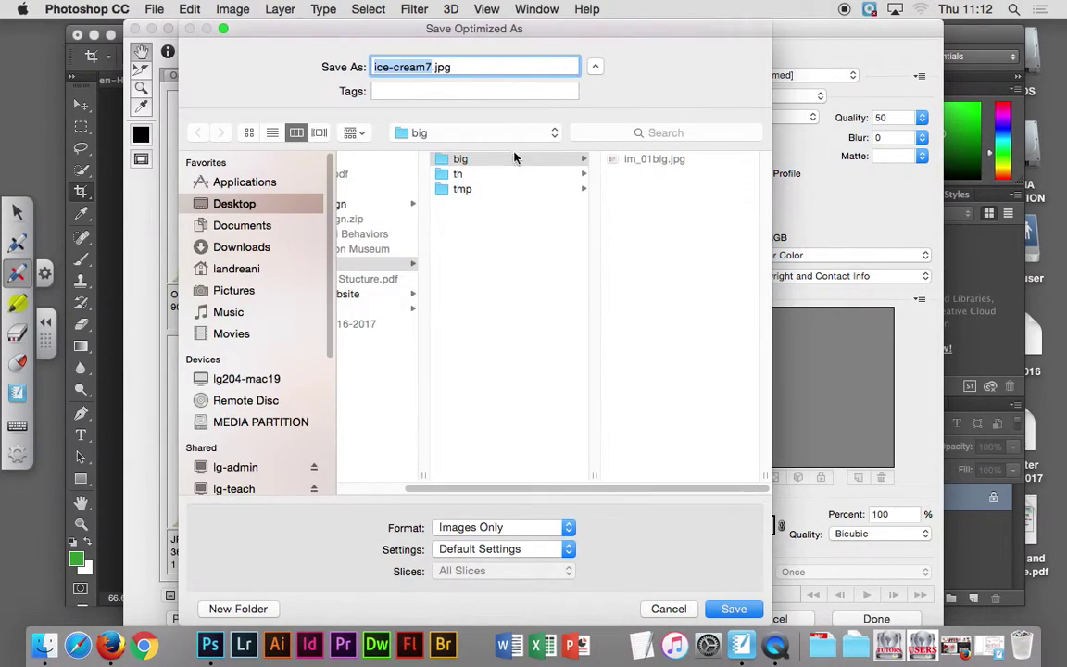
Step: Save the JPEG into the big folder as im_02big.jpg
click(516, 159)
click(653, 159)
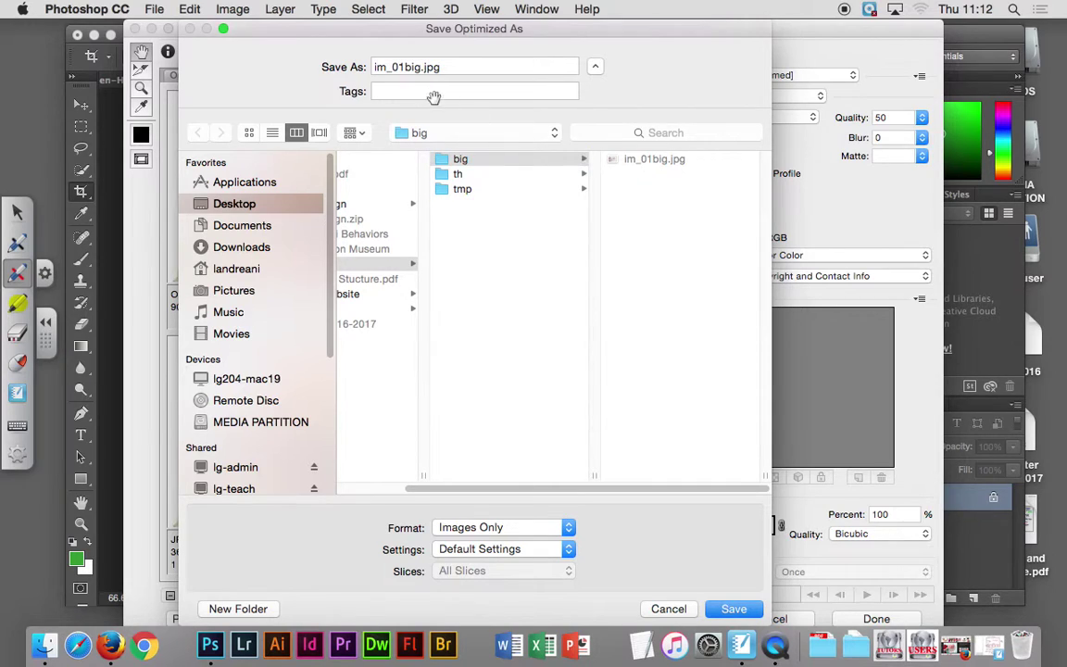
click(396, 67)
key(BackSpace)
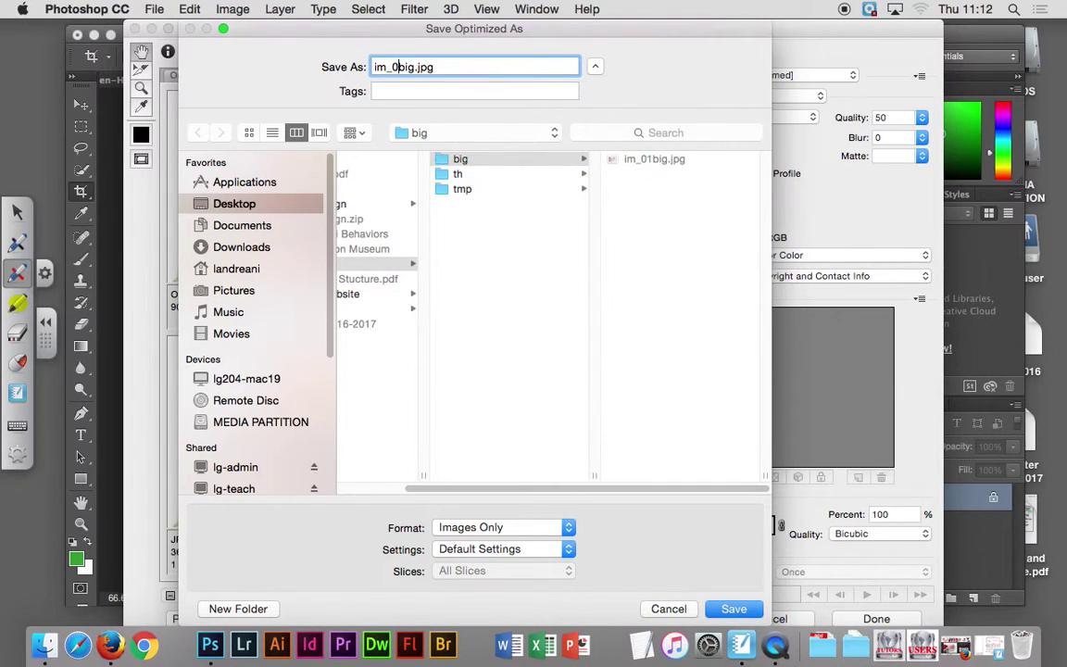
text(2)
click(733, 609)
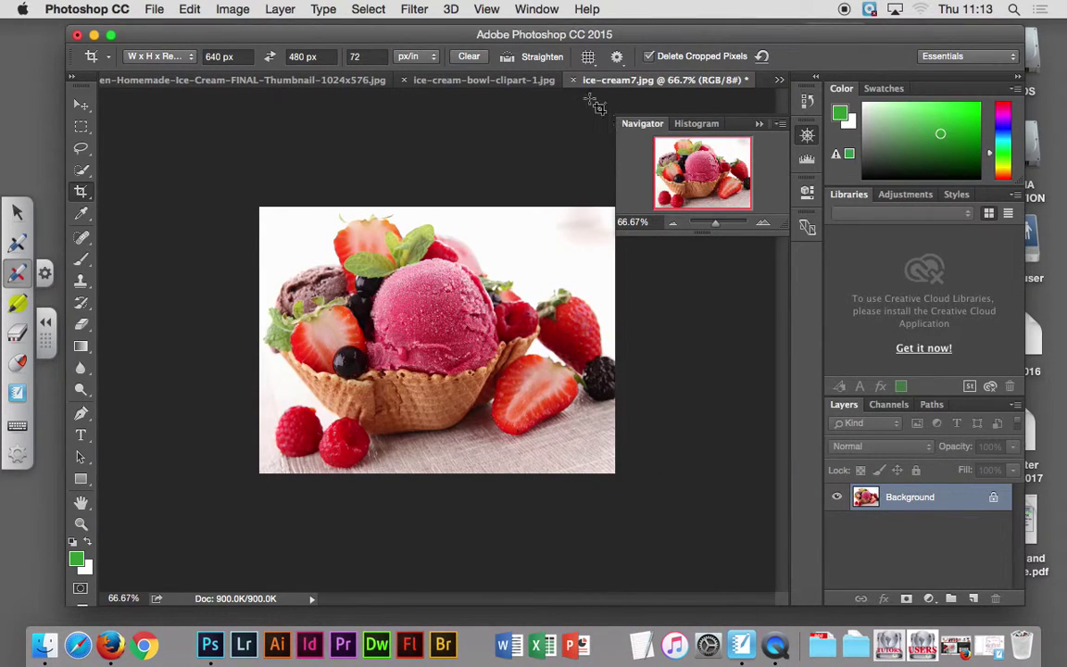
Step: Close ice-cream7.jpg without saving and crop the bowl clipart to 640×480
click(574, 81)
click(494, 242)
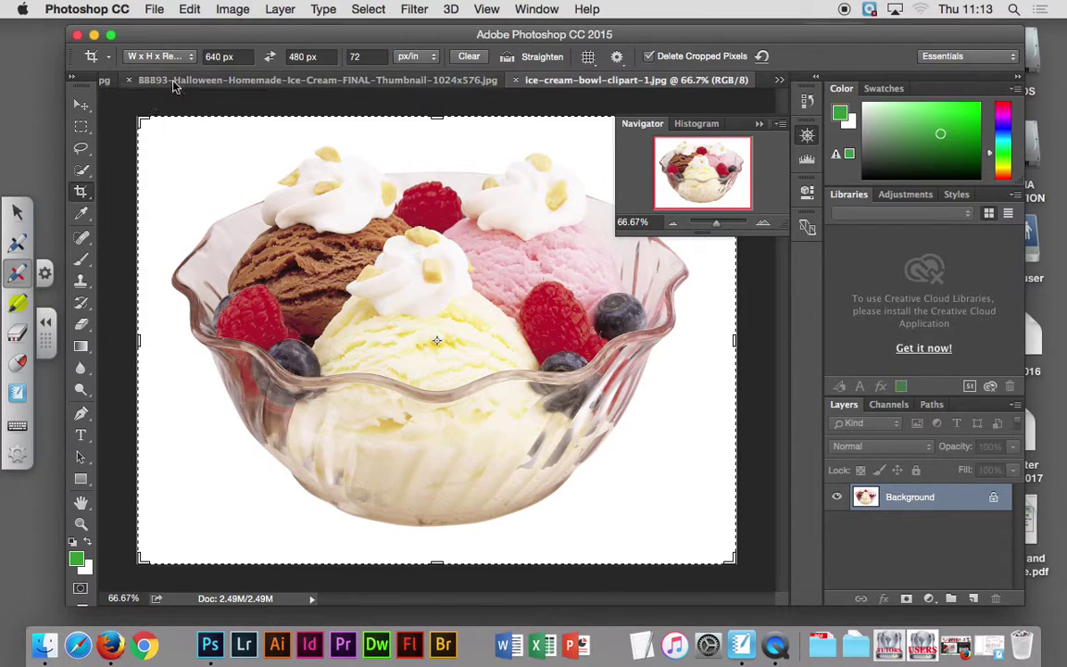
click(142, 123)
drag(142, 123, 154, 123)
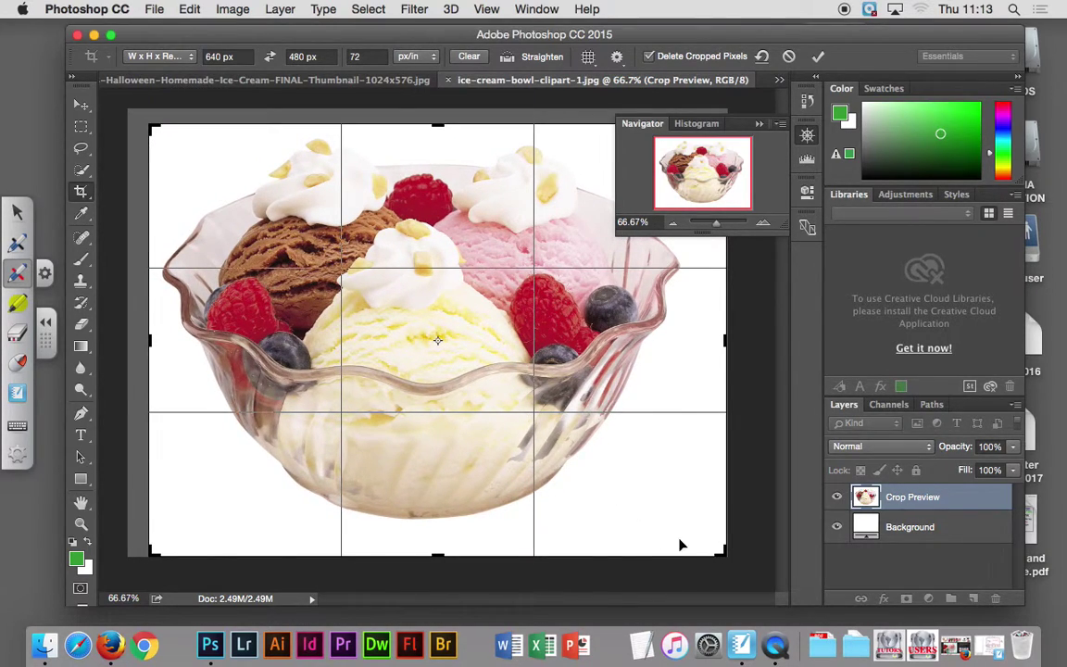
drag(726, 554, 715, 544)
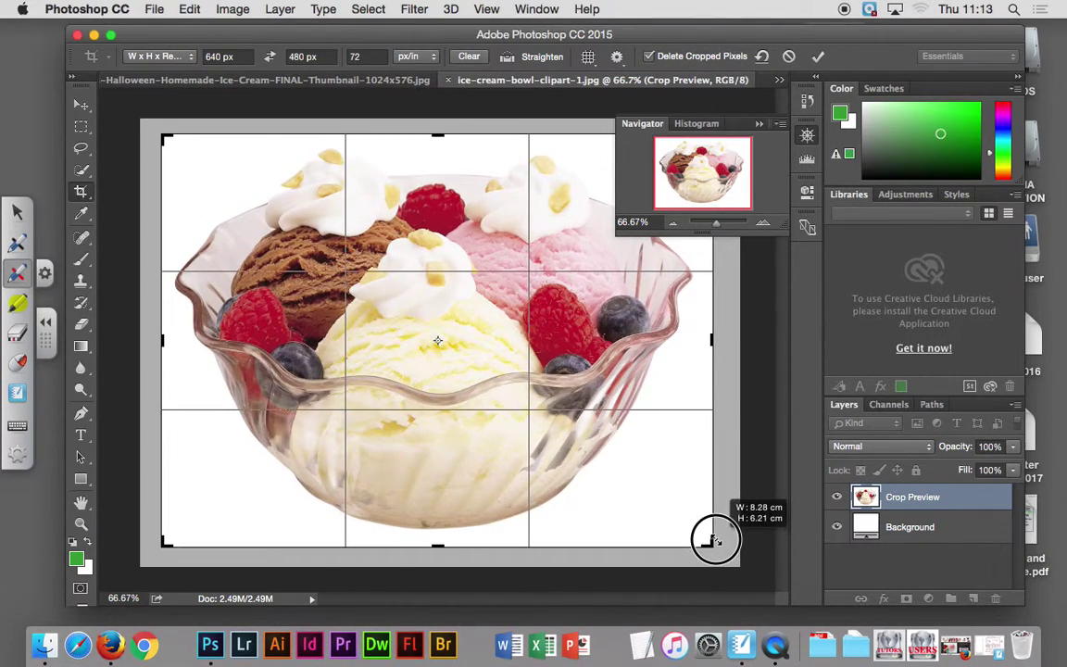
click(818, 56)
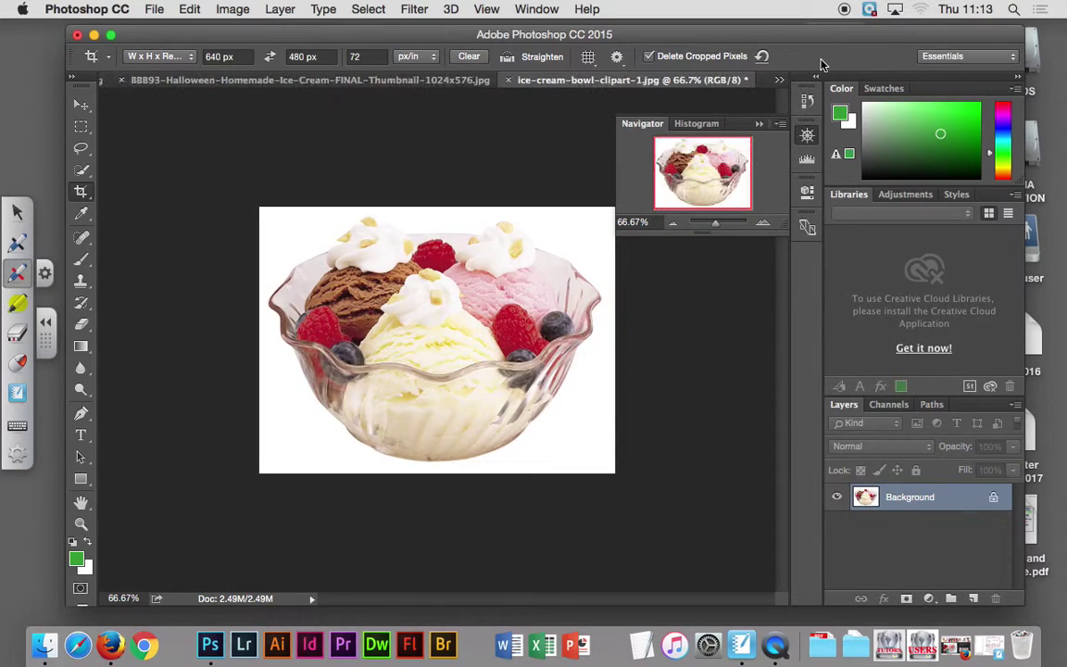
Step: Export the cropped bowl via Save for Web as im_03big.jpg in big, then close it
click(231, 11)
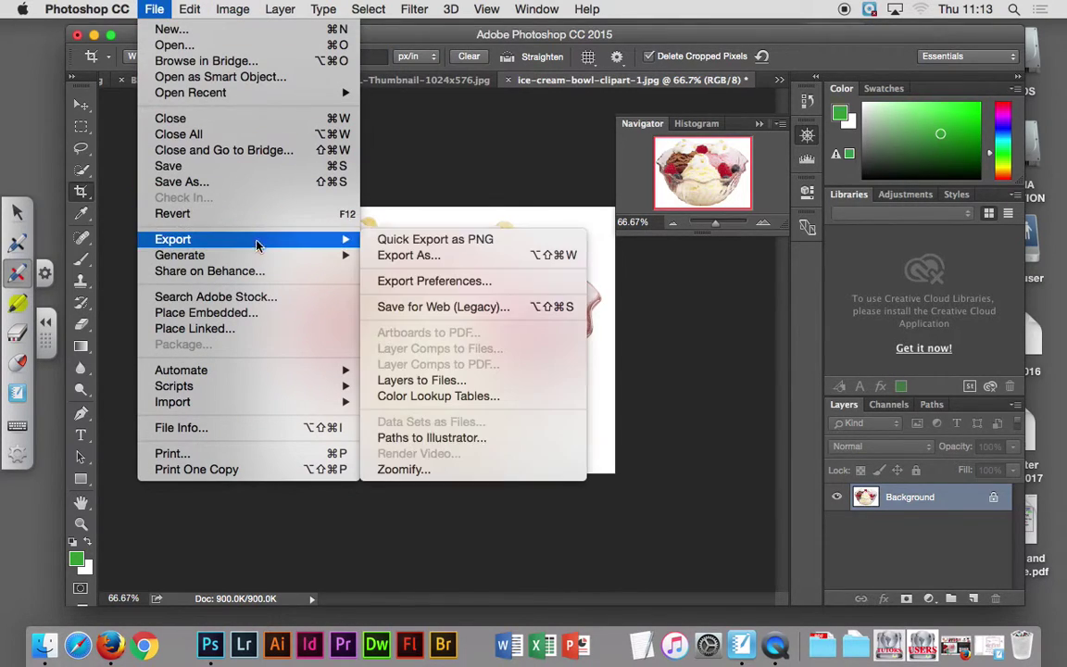
mouse_move(174, 239)
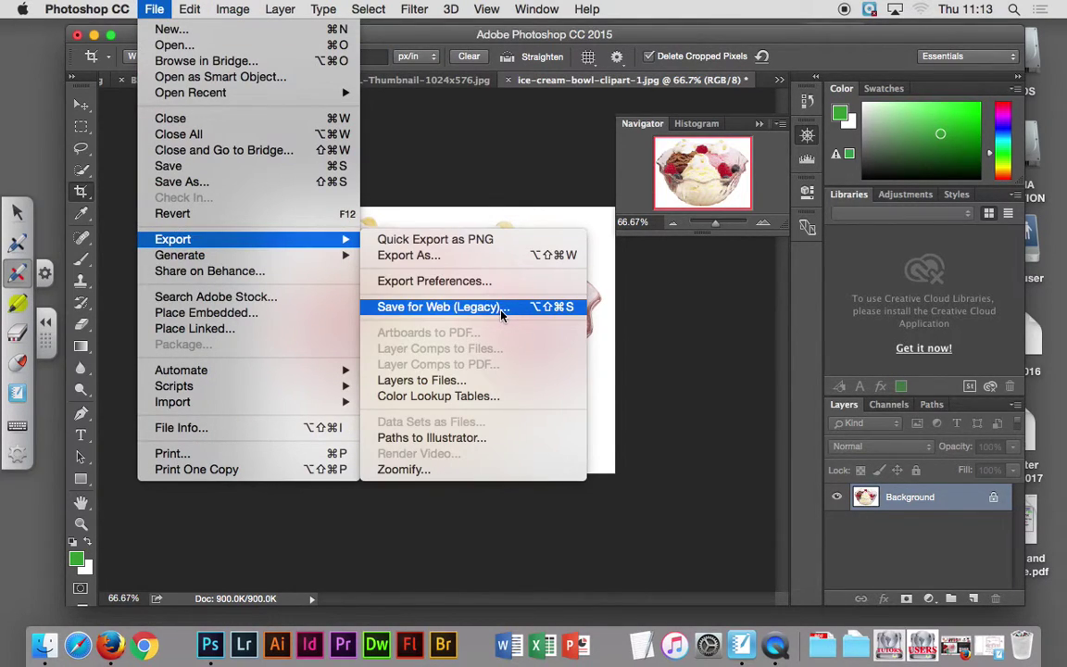
click(454, 307)
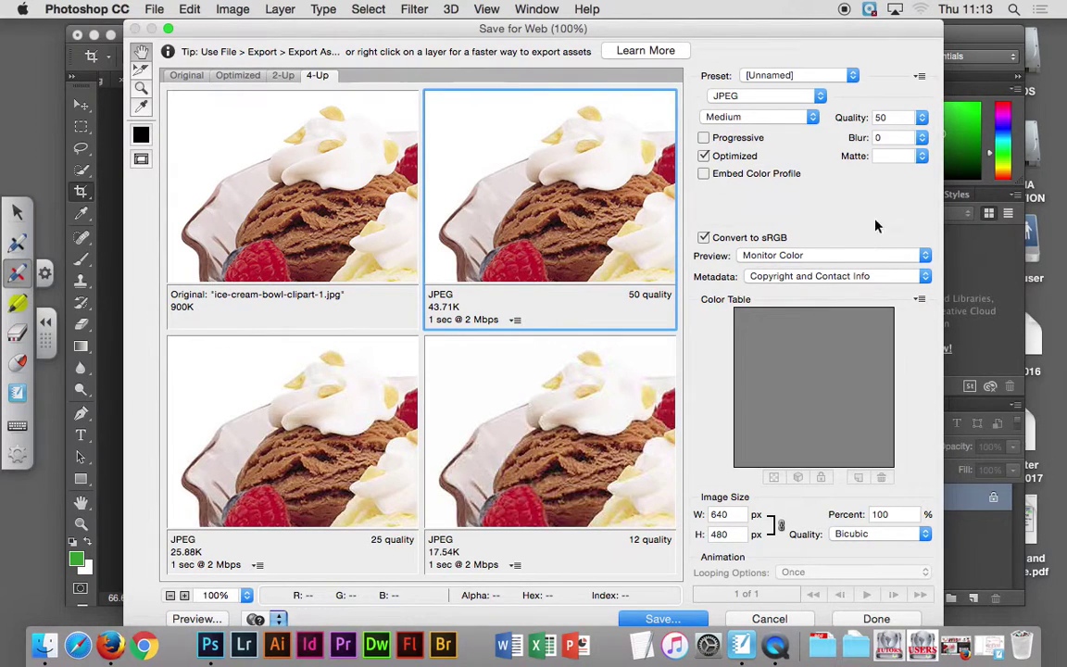
drag(553, 171, 522, 126)
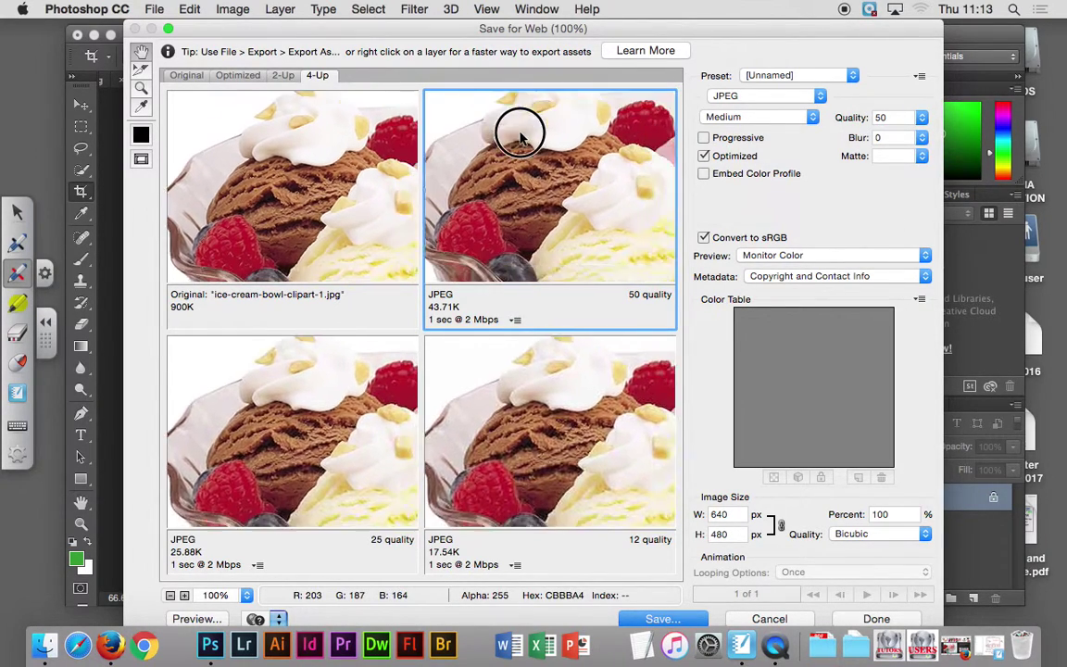
click(671, 619)
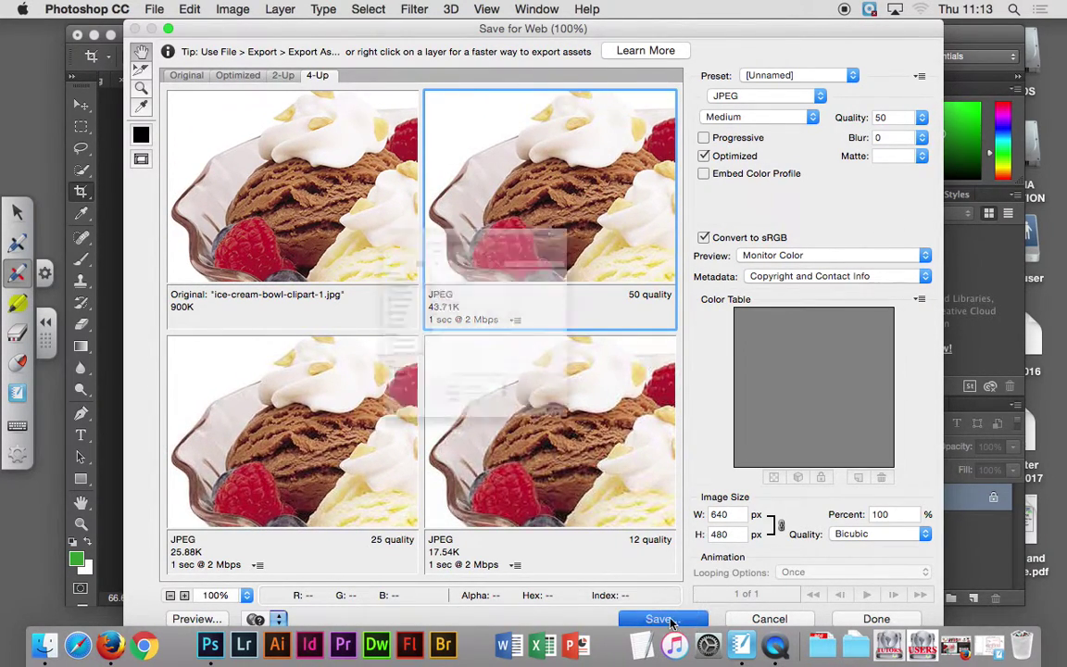
click(660, 176)
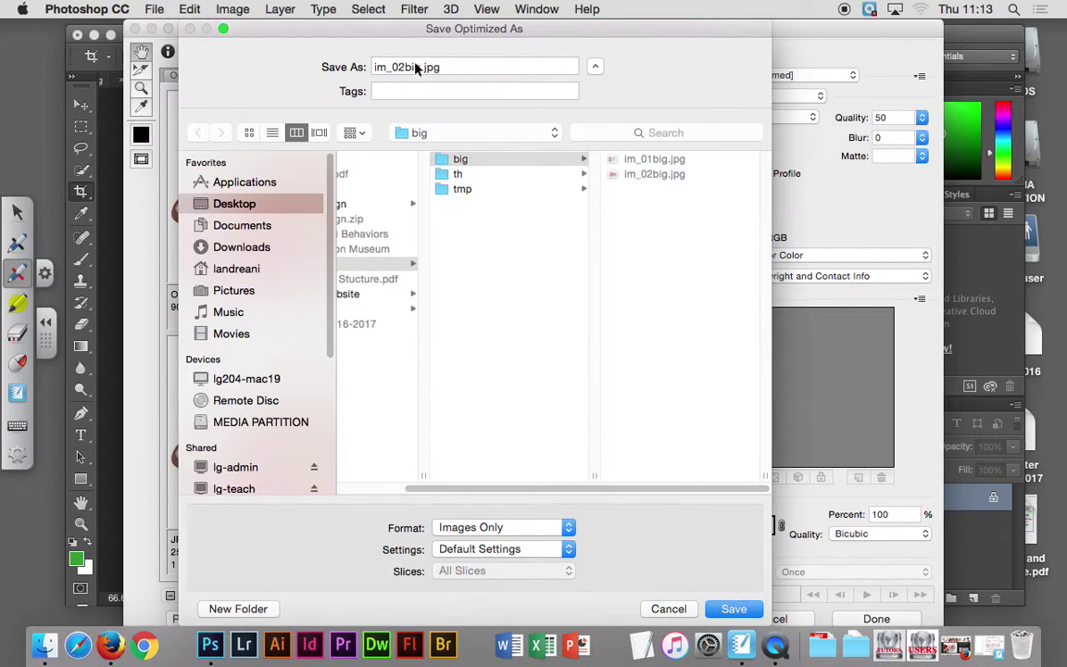
key(BackSpace)
text(3)
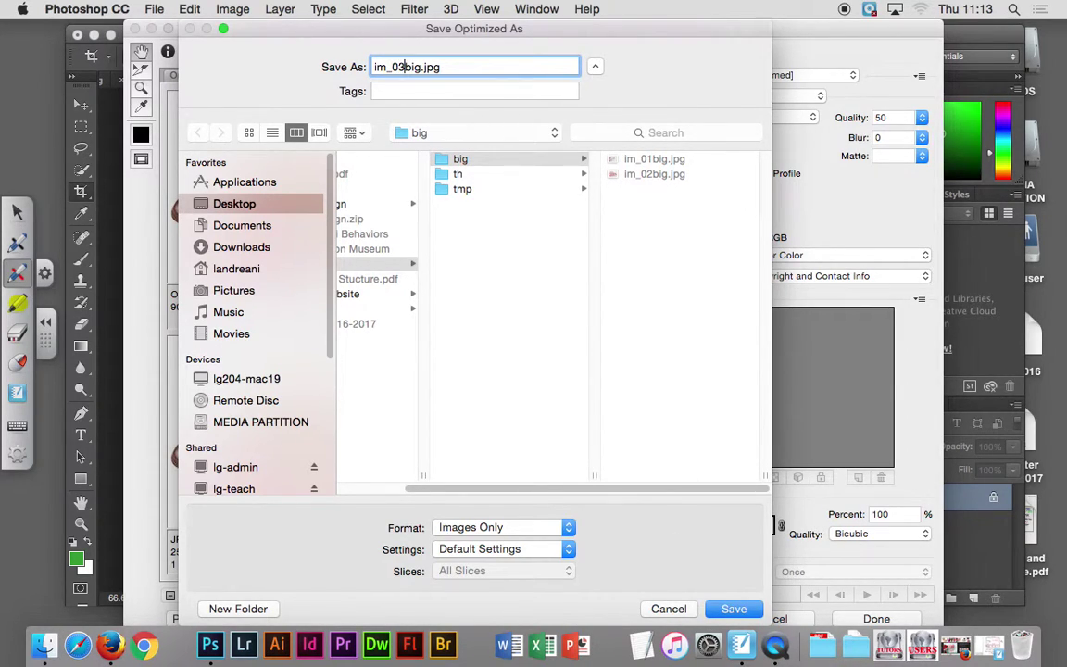
key(Return)
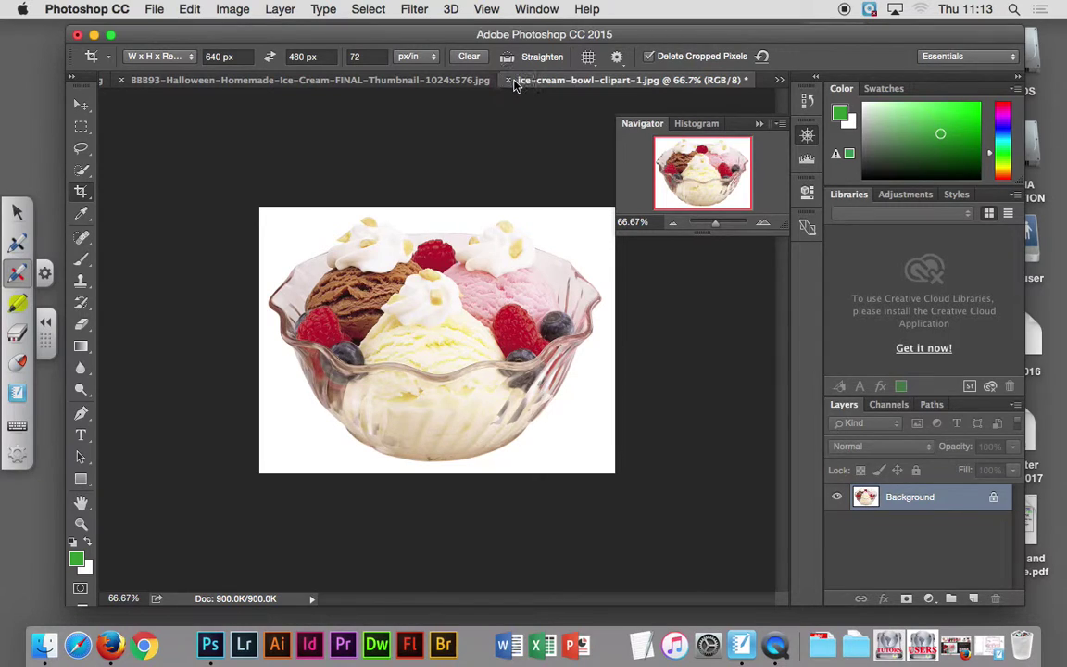
click(510, 80)
Step: Discard the bowl image's changes and crop the Halloween photo to 640×480
click(500, 247)
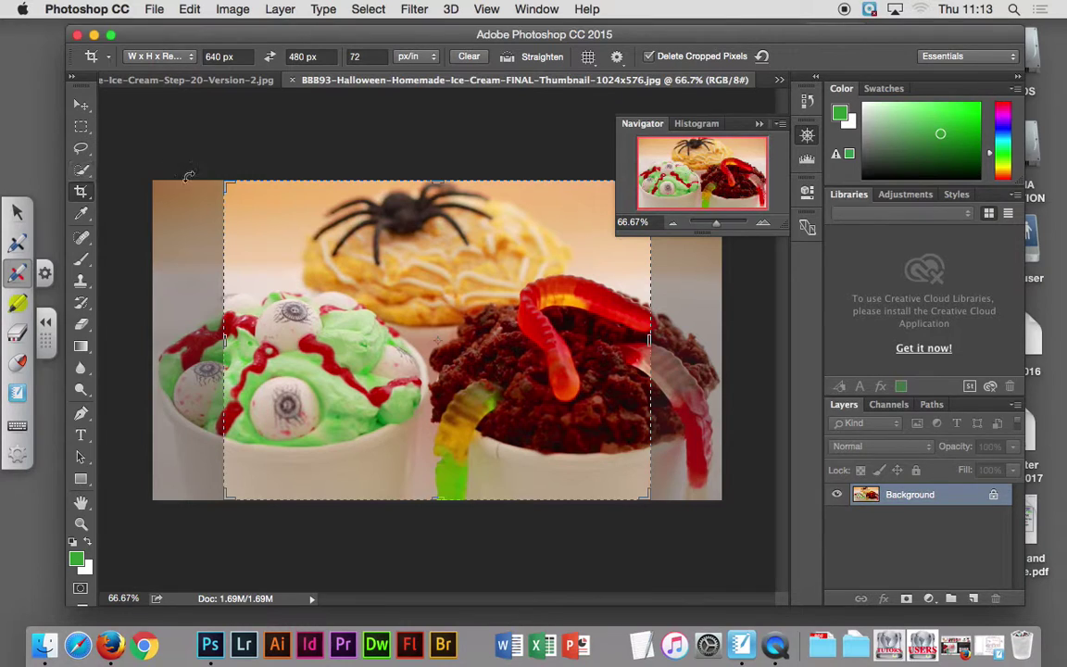
click(225, 184)
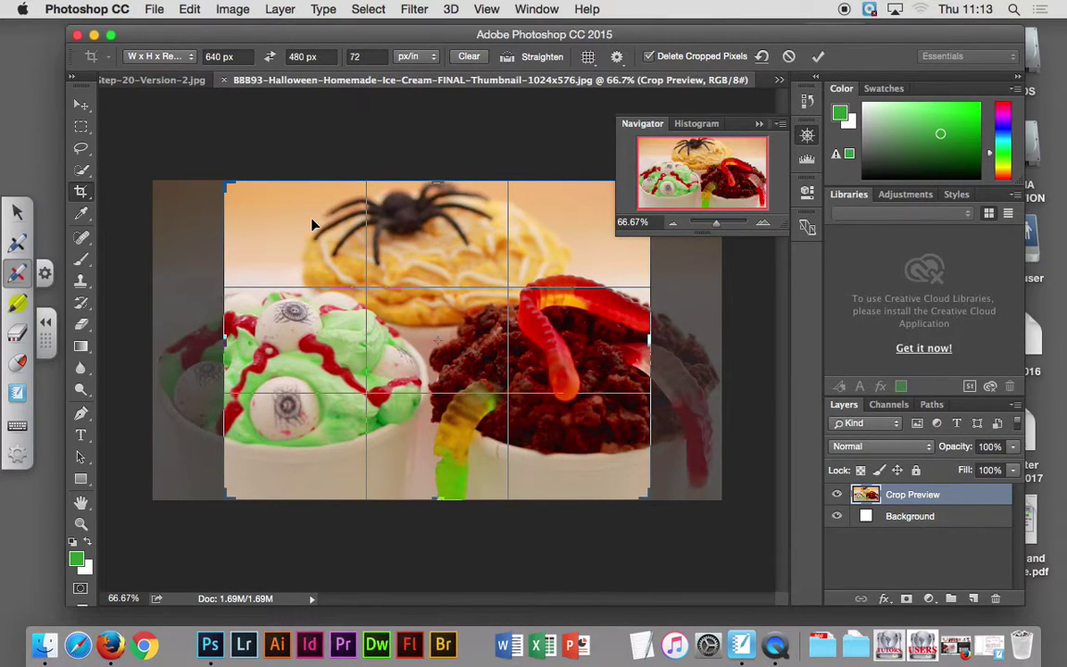
mouse_move(312, 224)
mouse_down()
mouse_move(347, 221)
mouse_move(274, 225)
mouse_up()
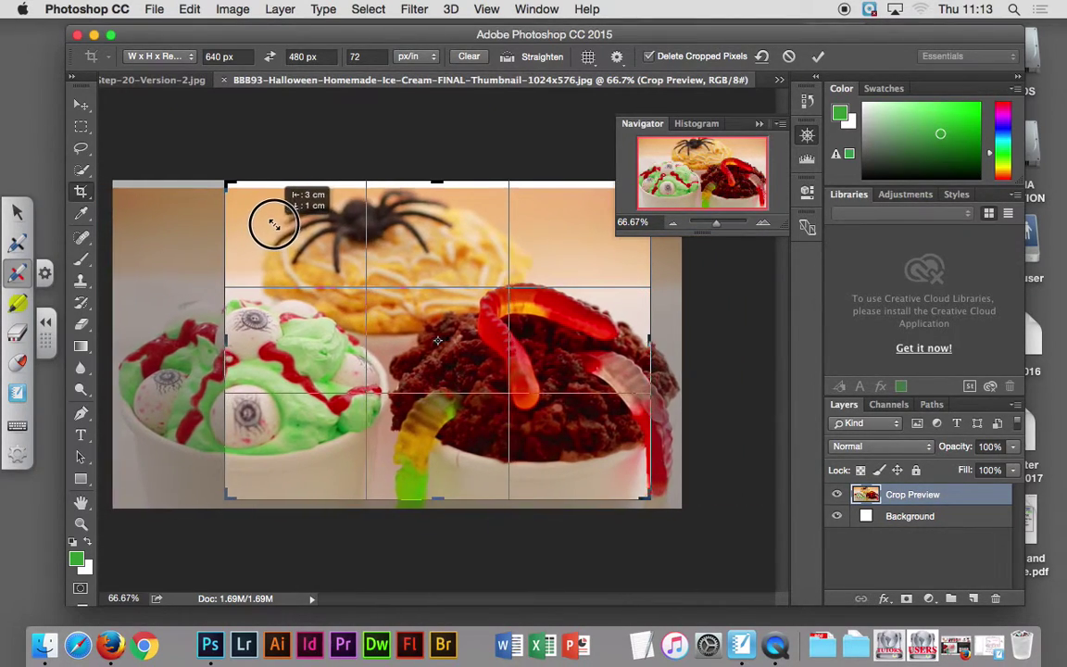
drag(274, 225, 271, 223)
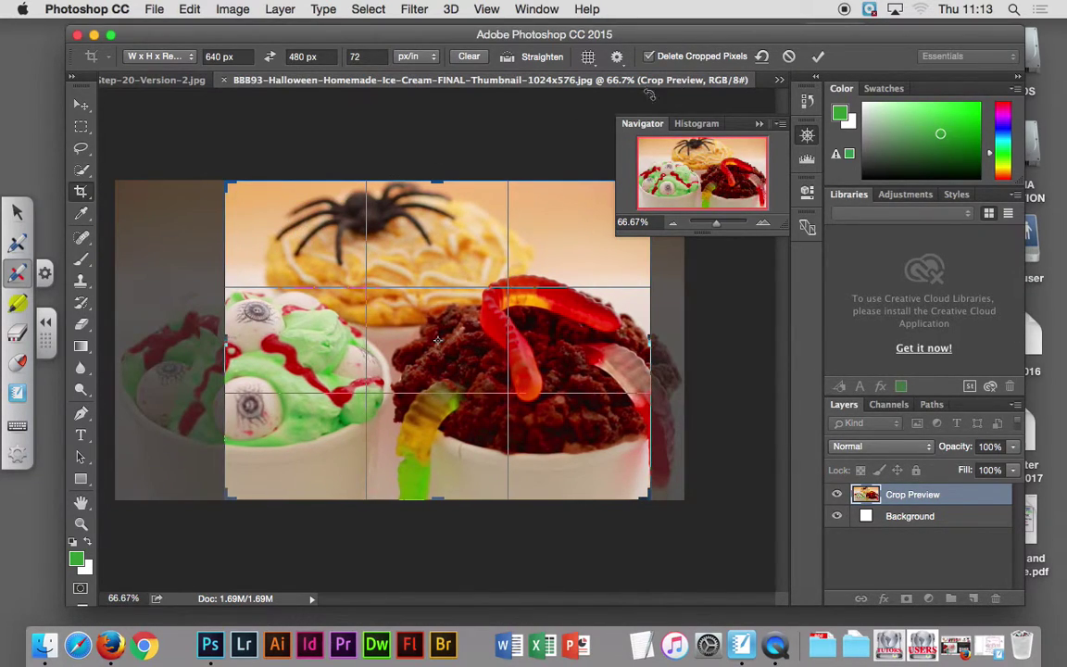
click(818, 55)
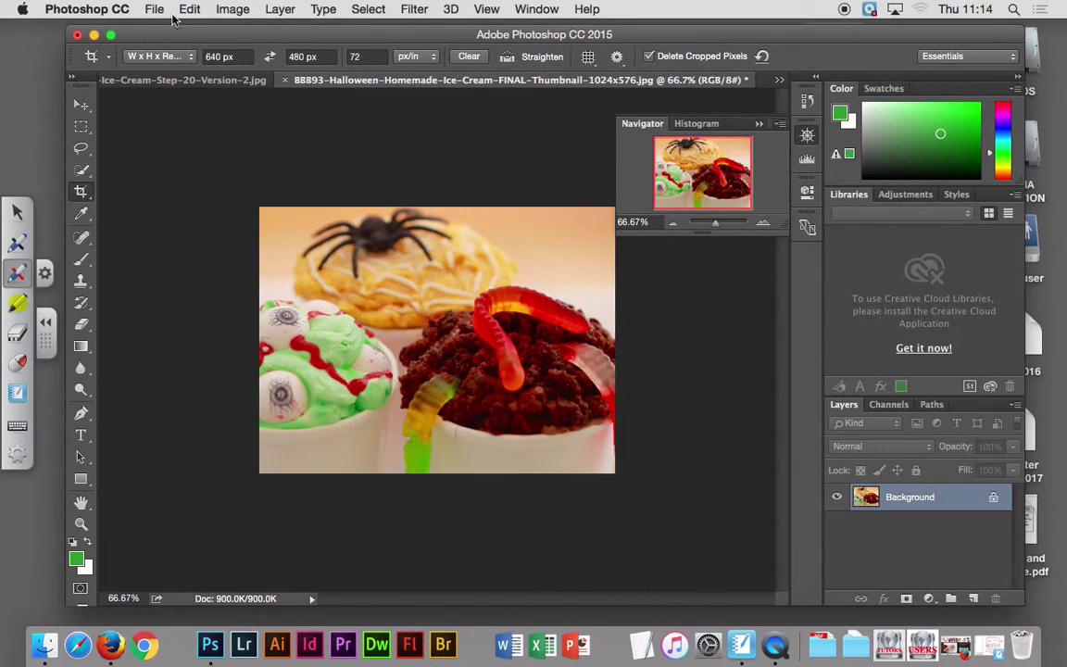
Step: Export the Halloween photo as im_04big.jpg in big, then close it without saving
click(232, 10)
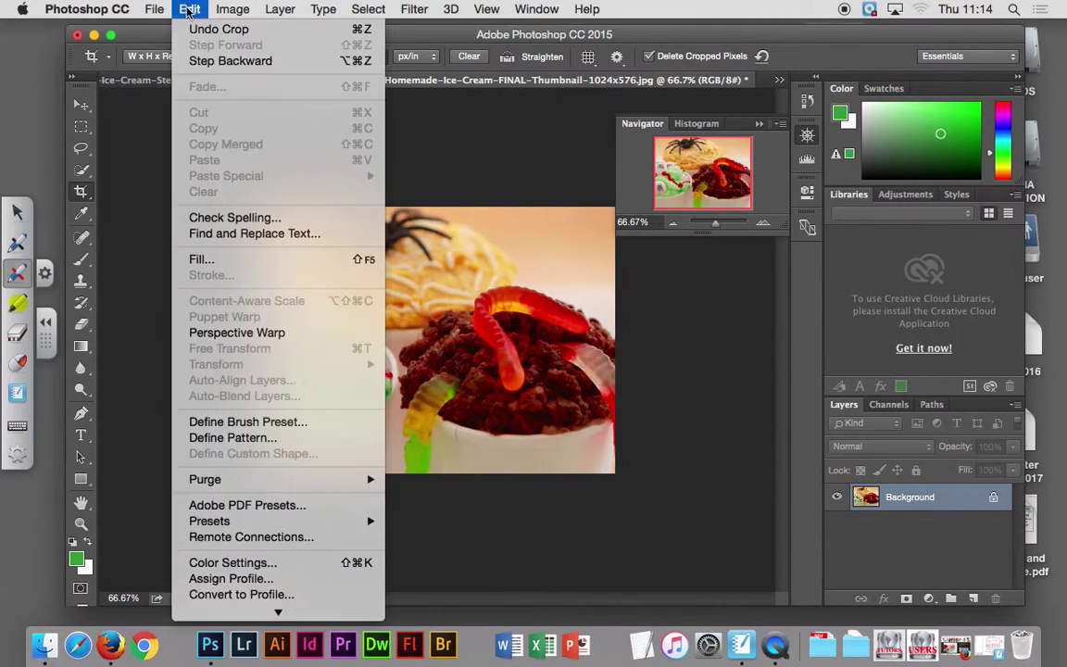
mouse_move(153, 9)
mouse_move(174, 239)
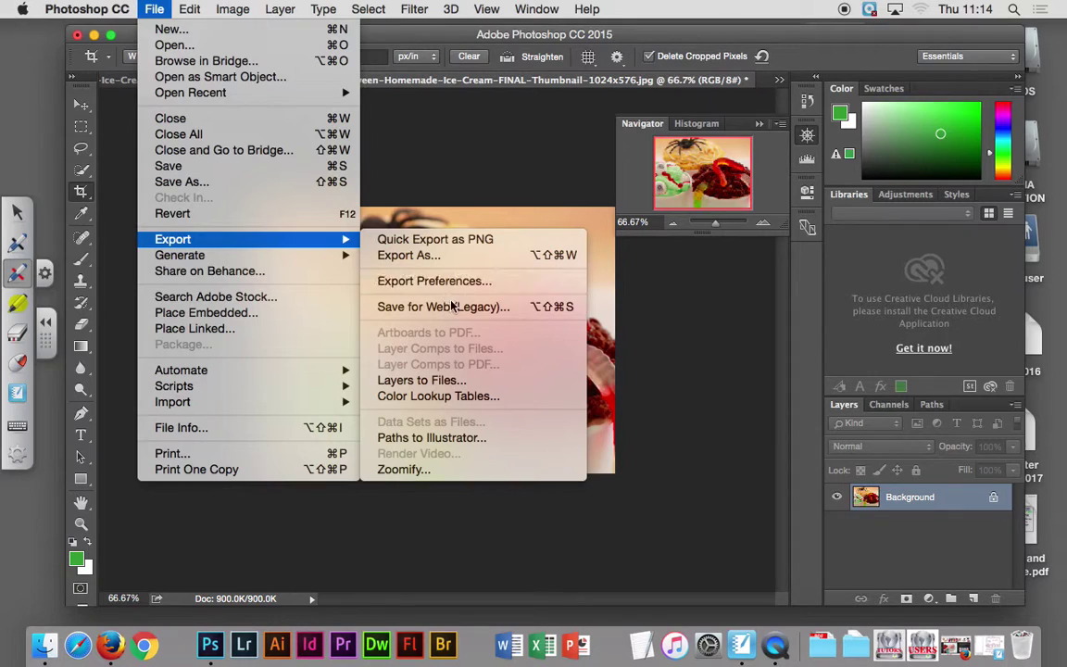
click(454, 309)
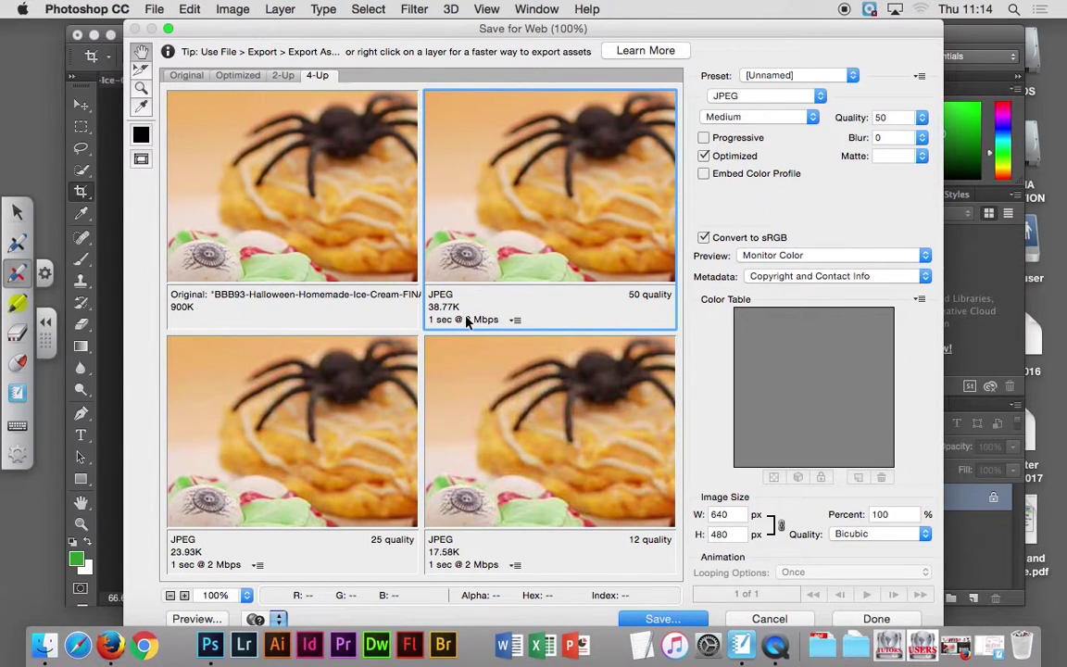
click(683, 618)
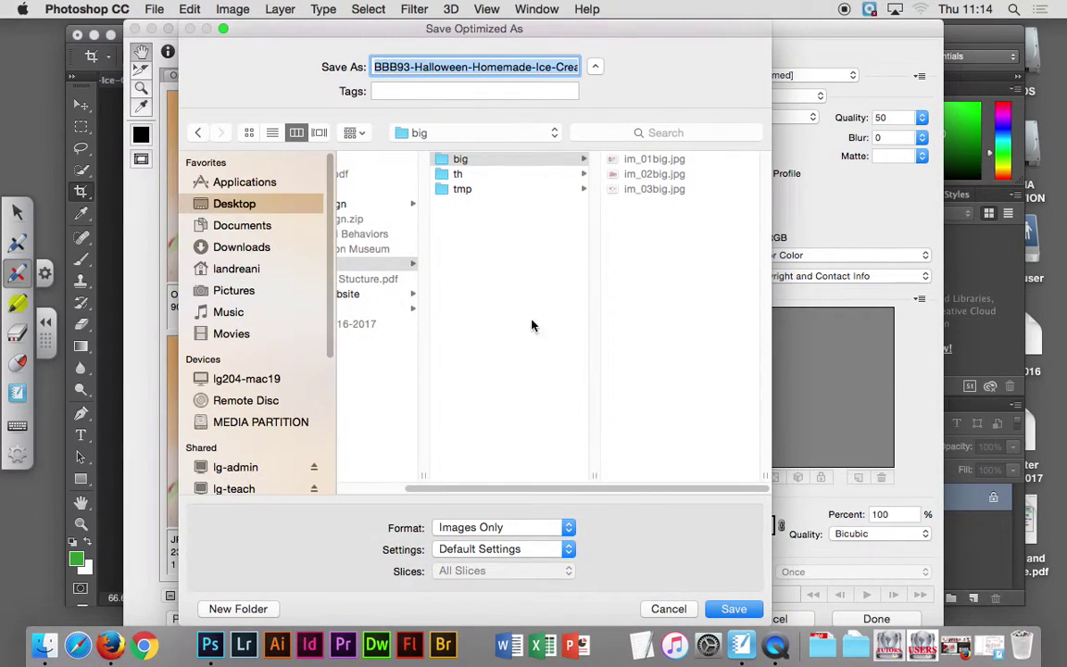
click(648, 189)
click(398, 67)
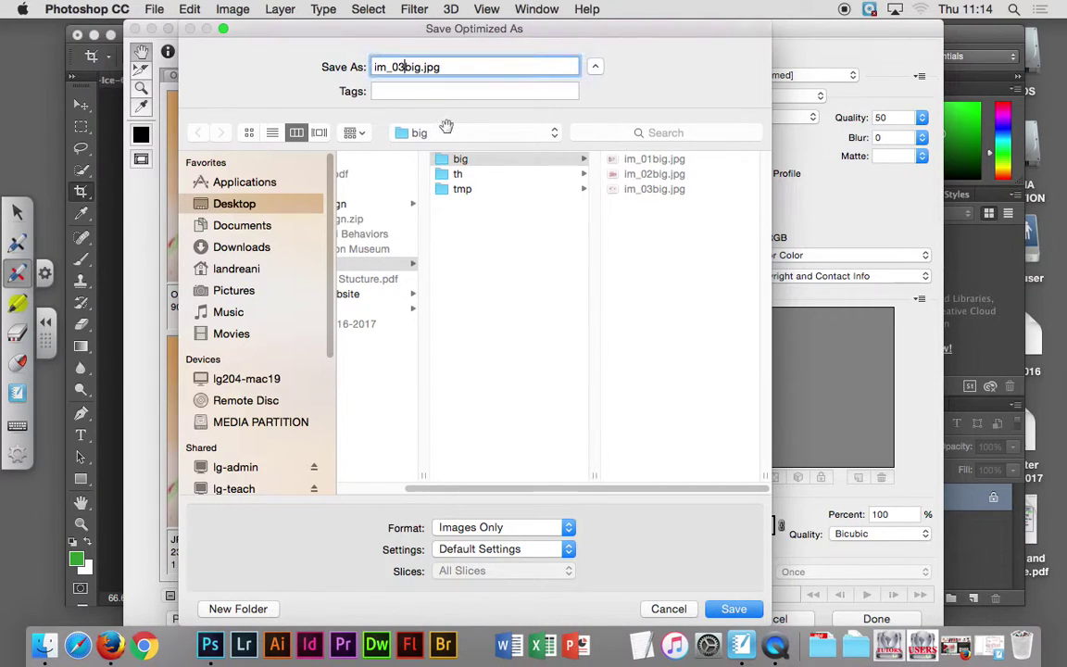
key(BackSpace)
text(4)
key(Return)
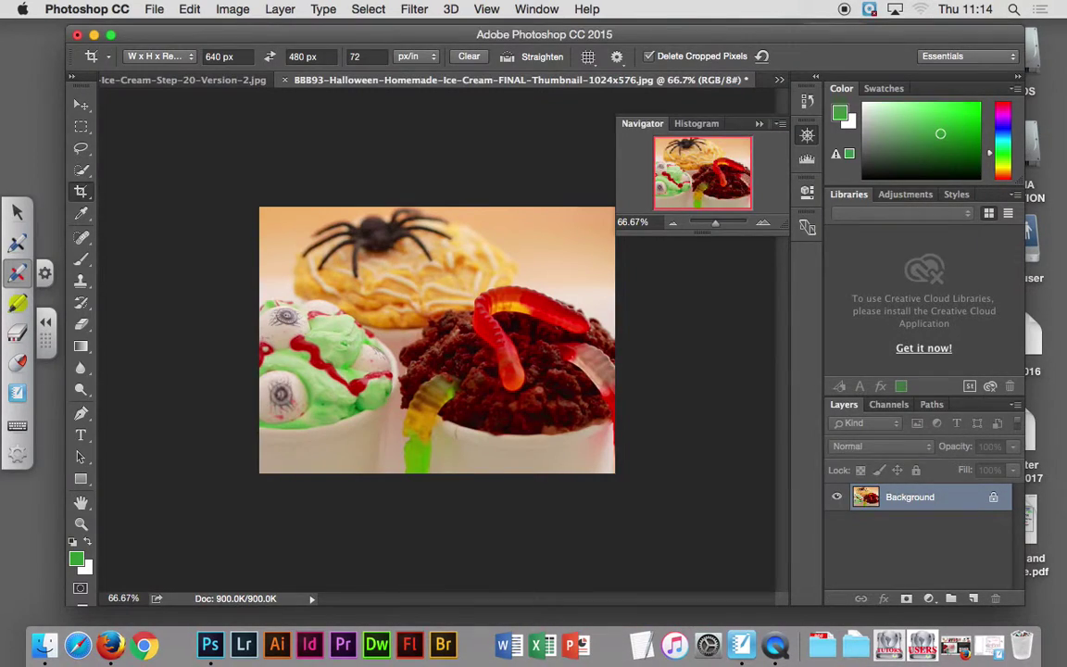
click(286, 80)
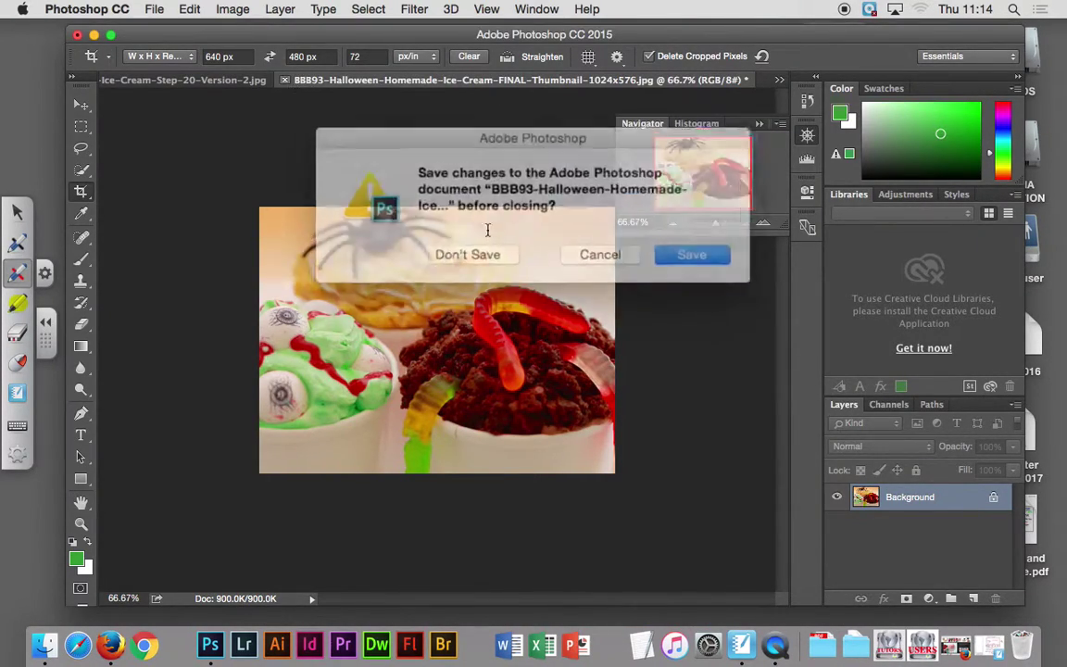
click(503, 246)
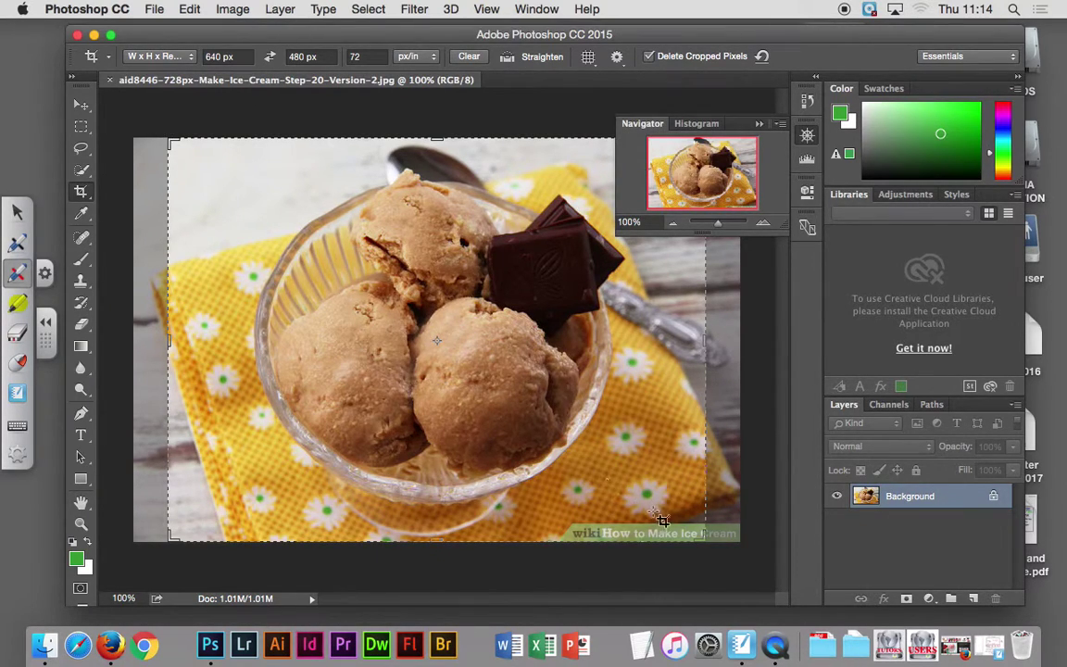
Step: Crop the chocolate ice cream photo to a 640×480 frame
drag(702, 537, 686, 529)
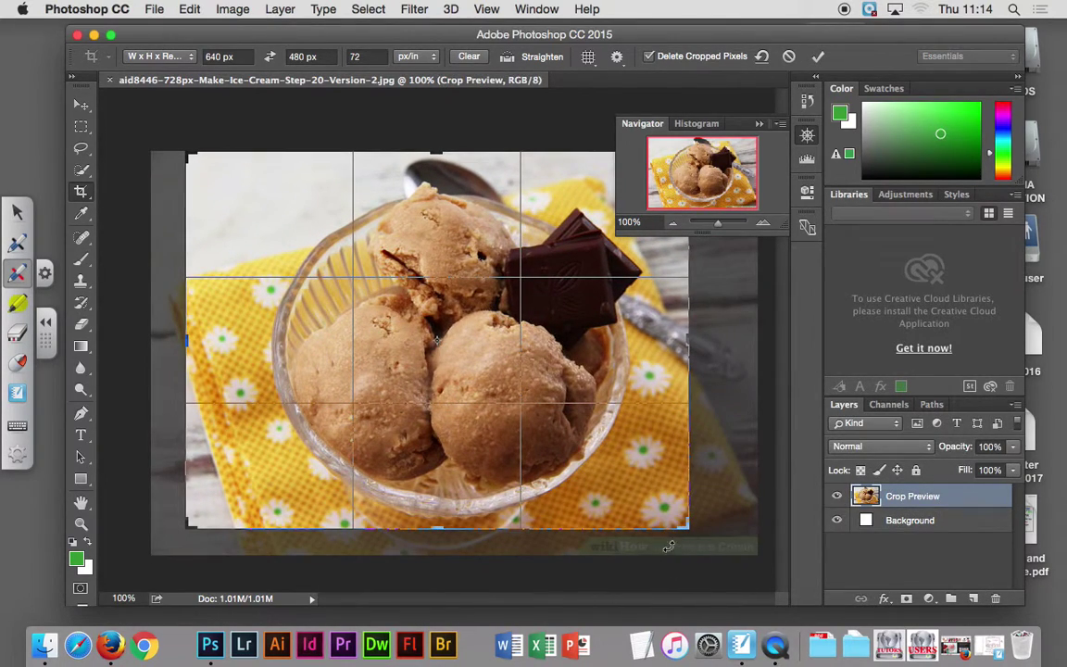
drag(254, 497, 209, 484)
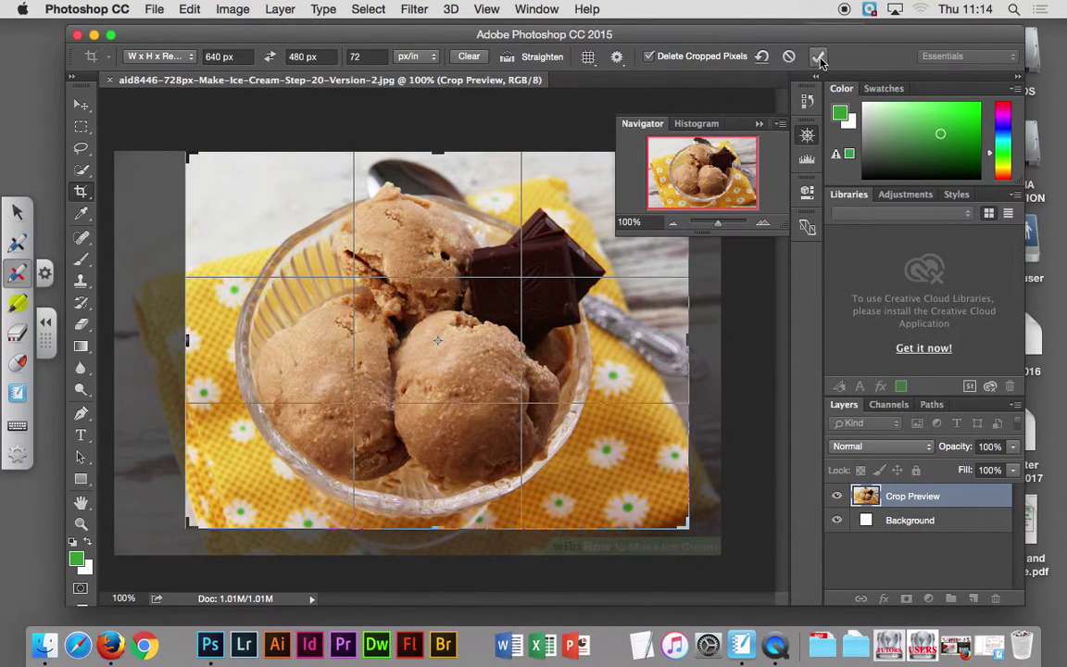
key(Return)
Step: Export the chocolate photo as im_05big.jpg in big, then close it without saving
click(232, 9)
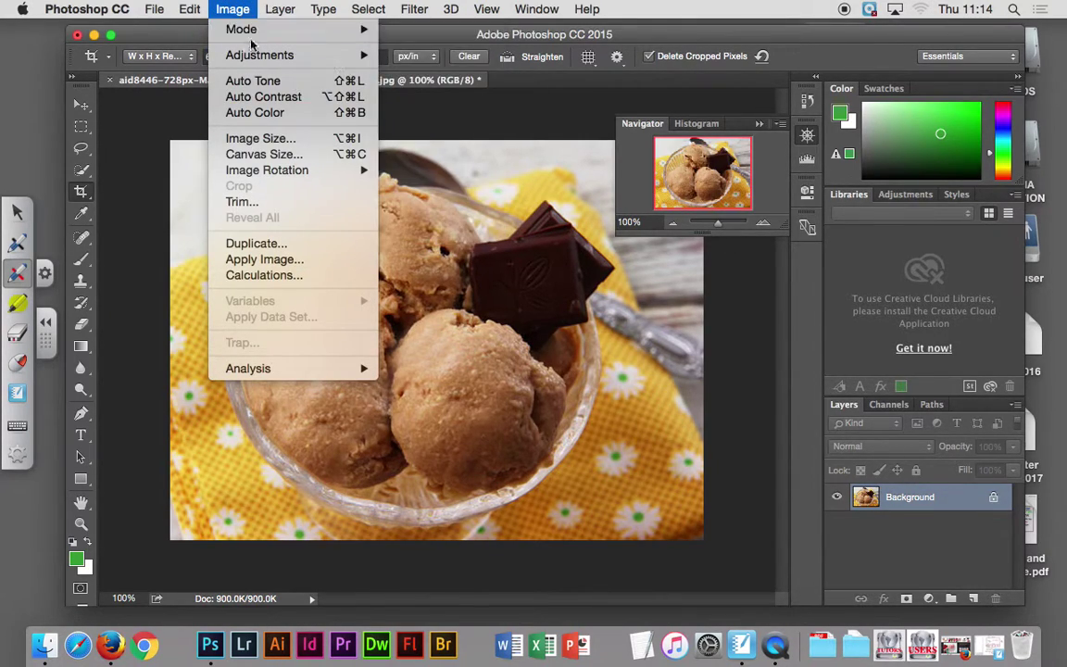
mouse_move(154, 10)
mouse_move(173, 239)
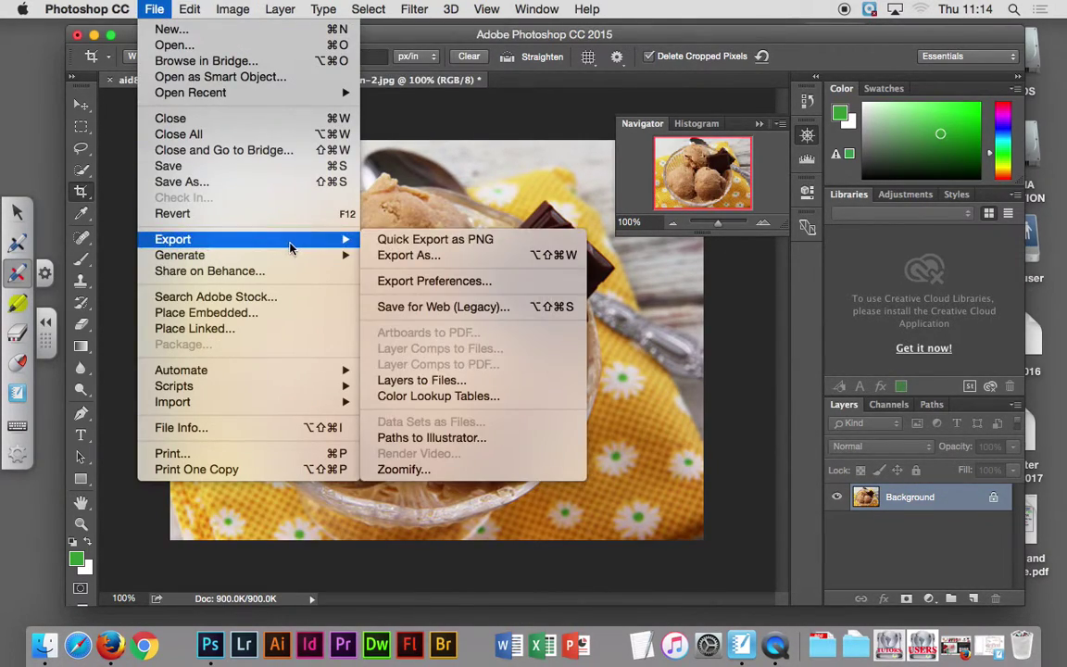
click(472, 316)
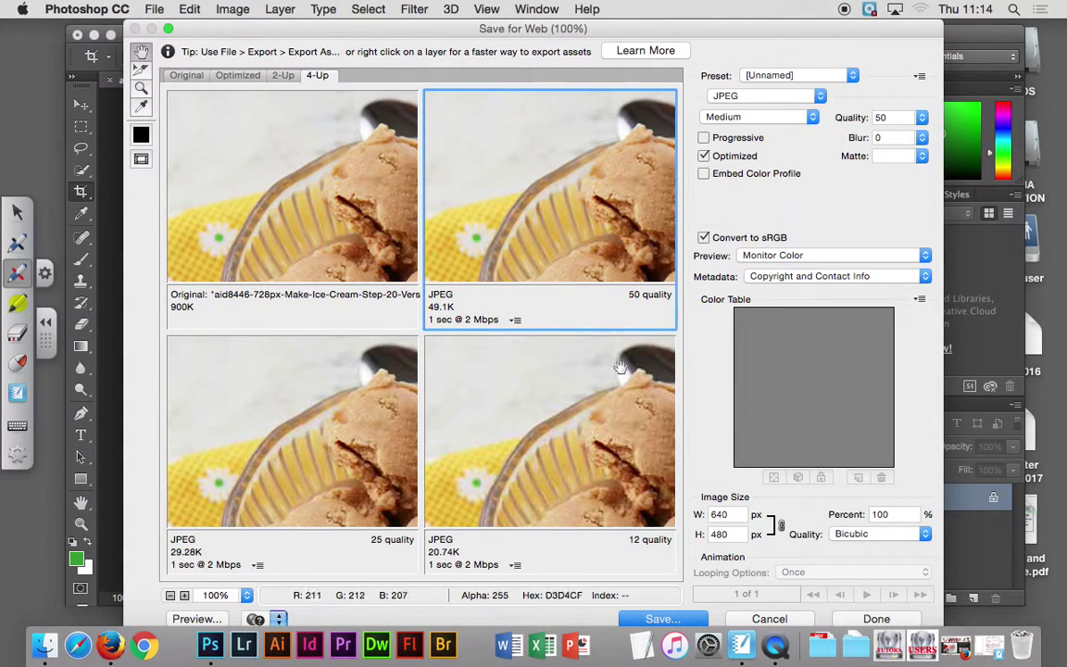
click(694, 619)
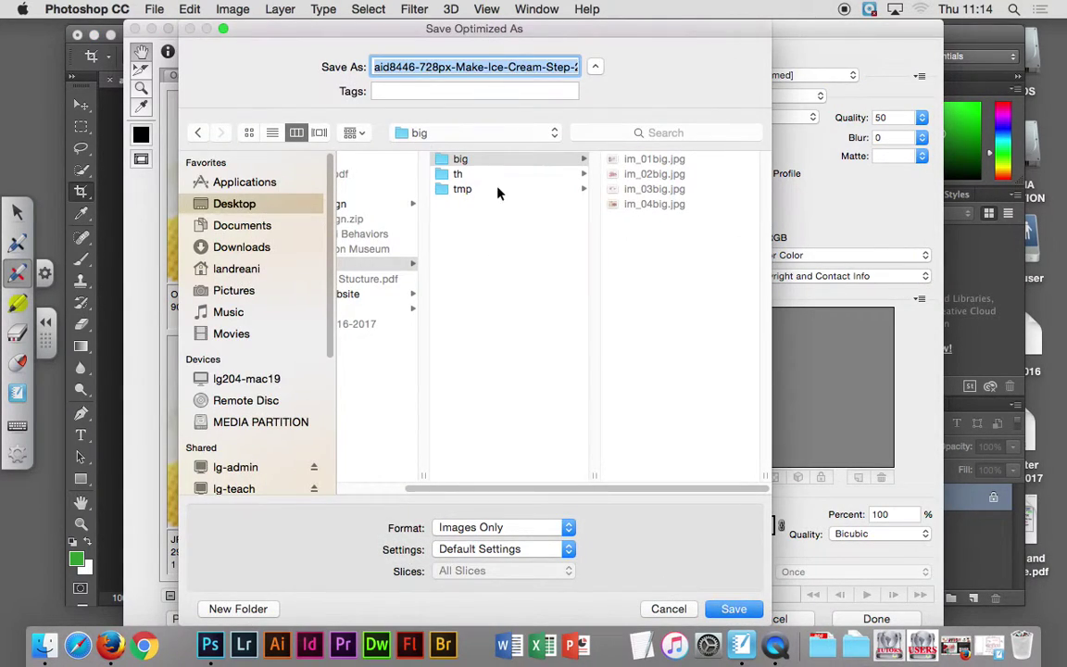
click(644, 203)
click(405, 69)
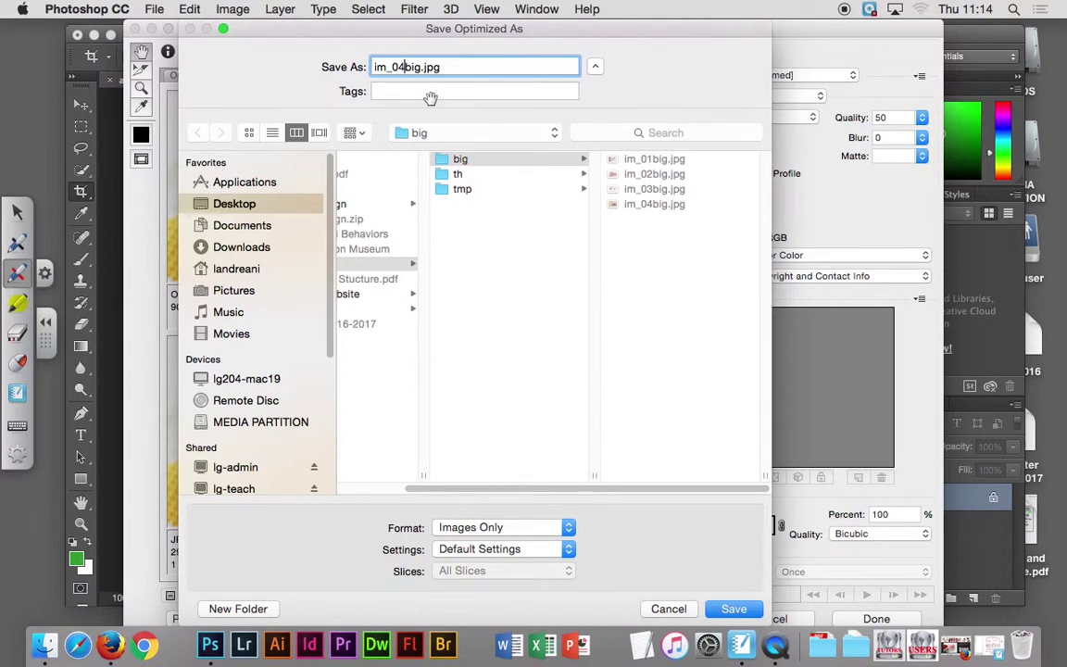
key(BackSpace)
key(BackSpace)
text(05)
key(Return)
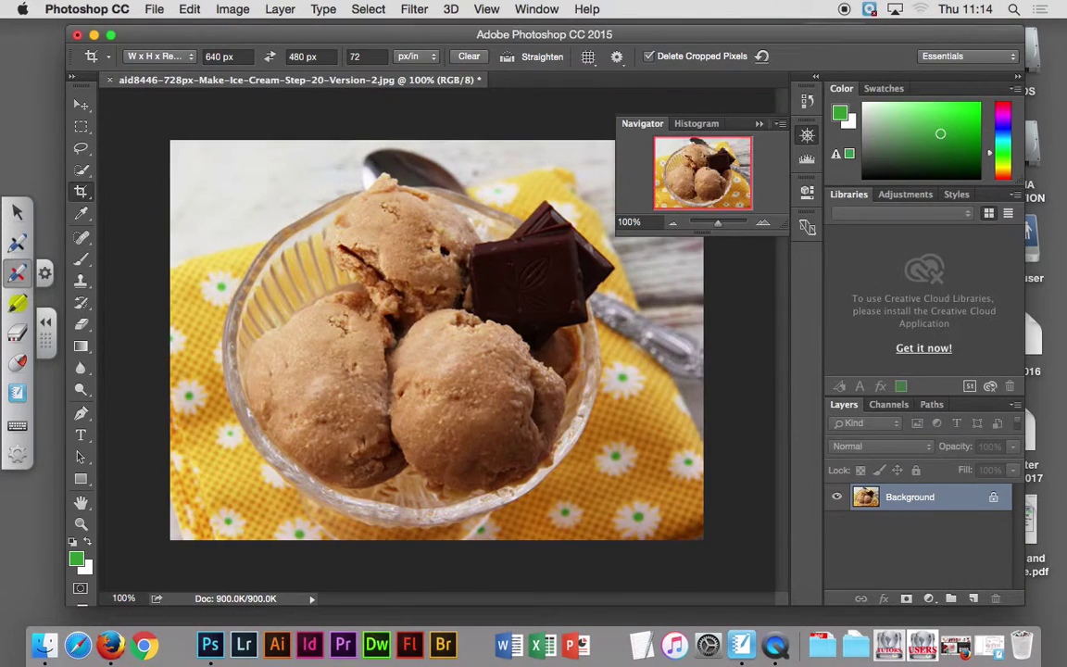
click(110, 79)
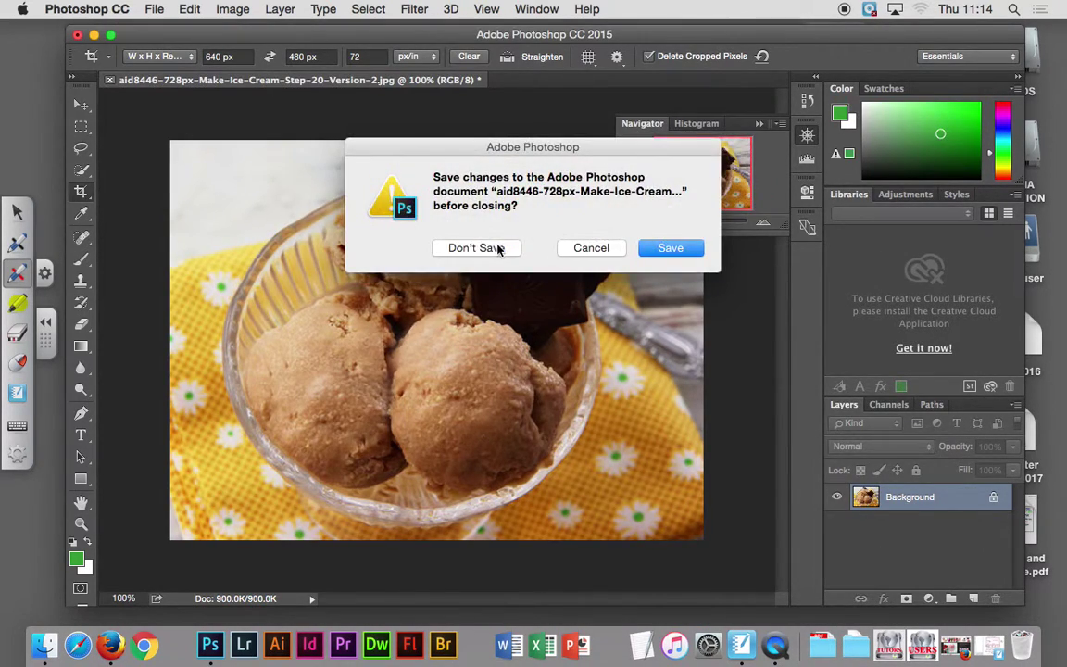
click(500, 245)
Step: Minimise Photoshop and preview im_01big.jpg to im_05big.jpg in Finder's Icecream/big folder
click(94, 34)
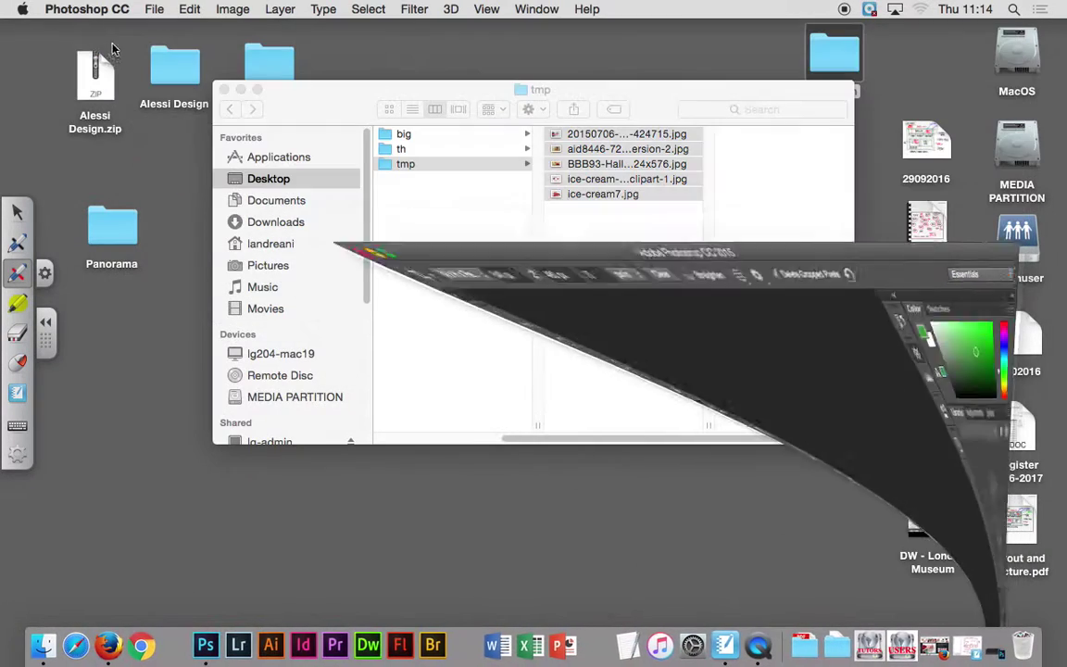
scroll(490, 257, left, 5)
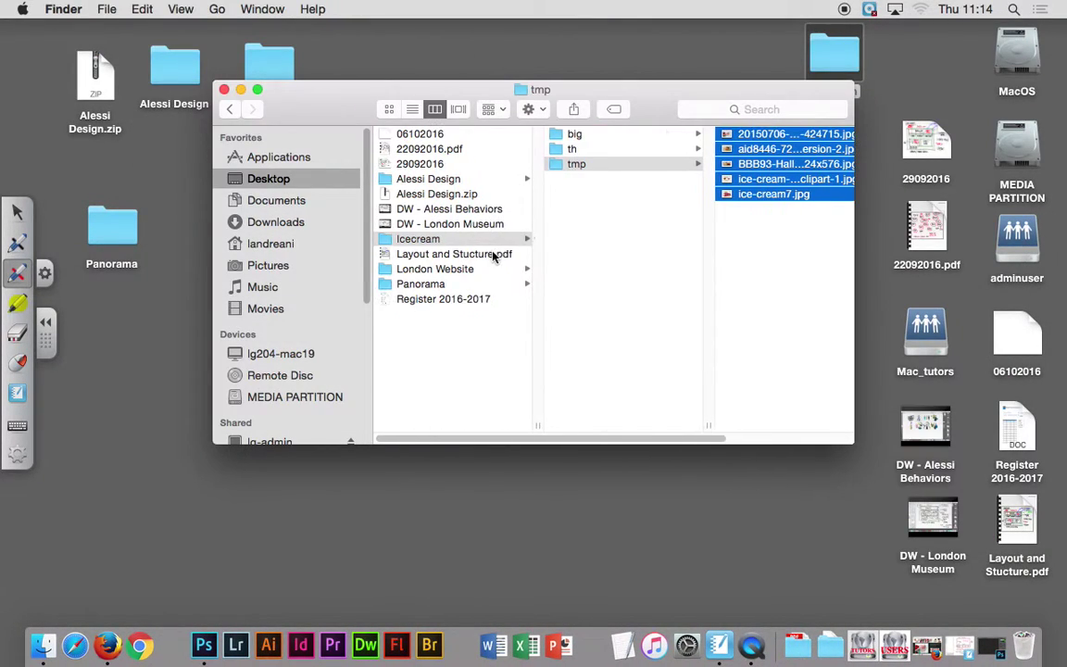
click(616, 185)
click(584, 165)
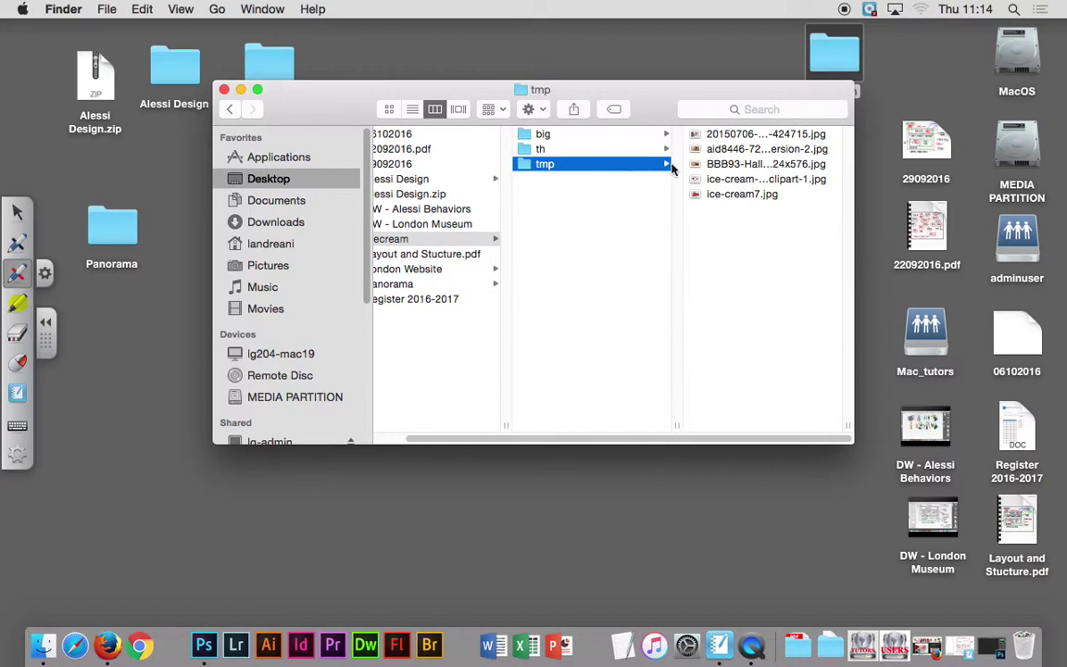
click(565, 136)
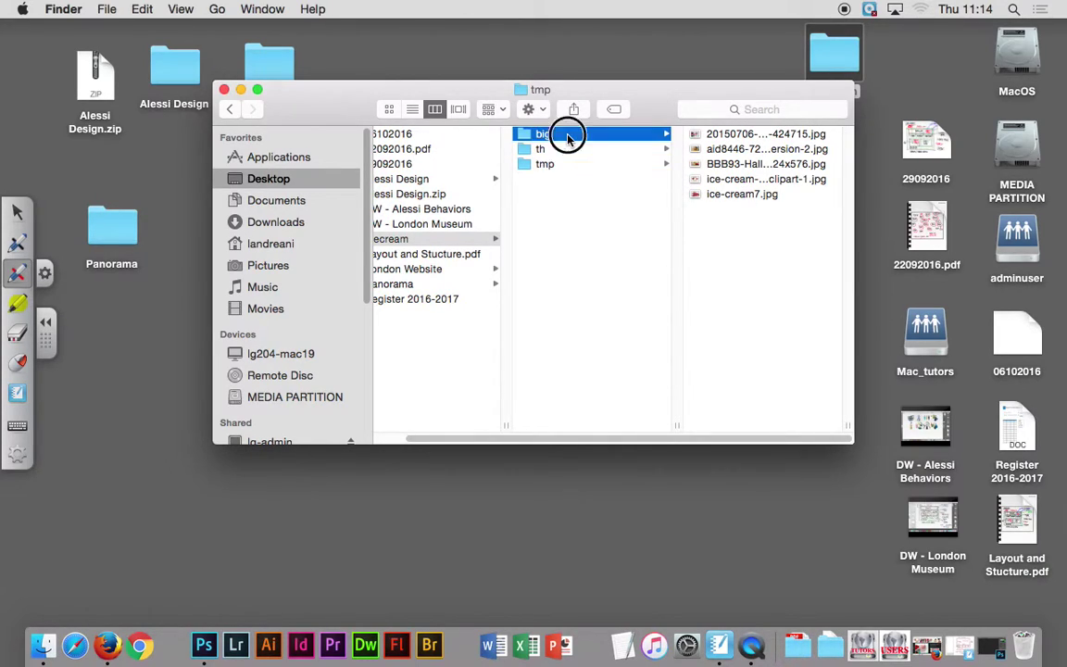
click(721, 137)
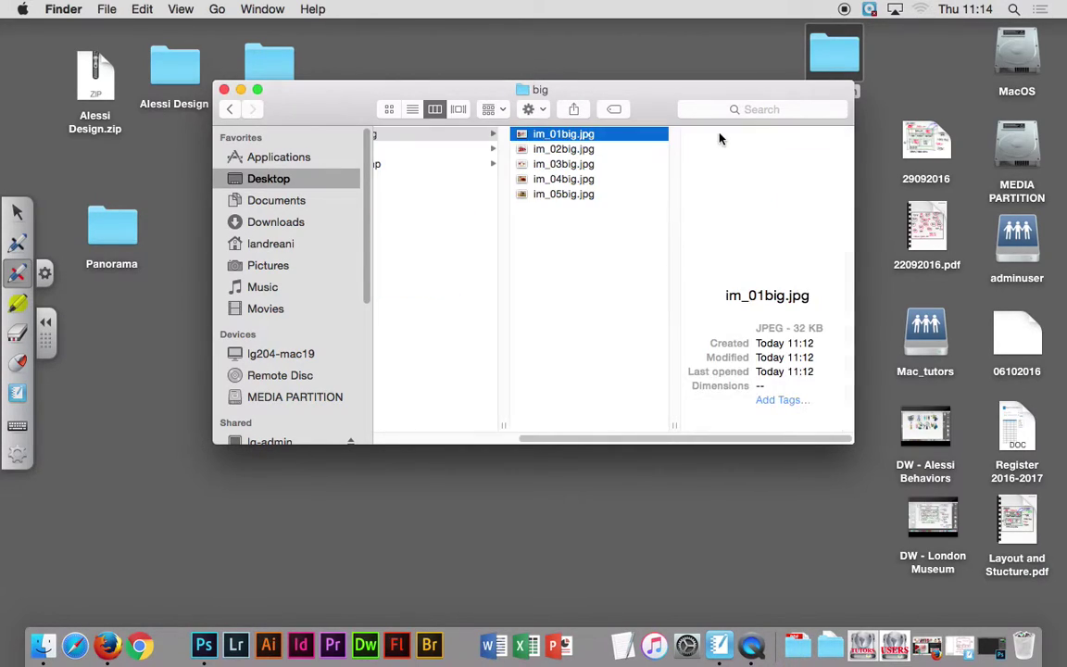
click(606, 149)
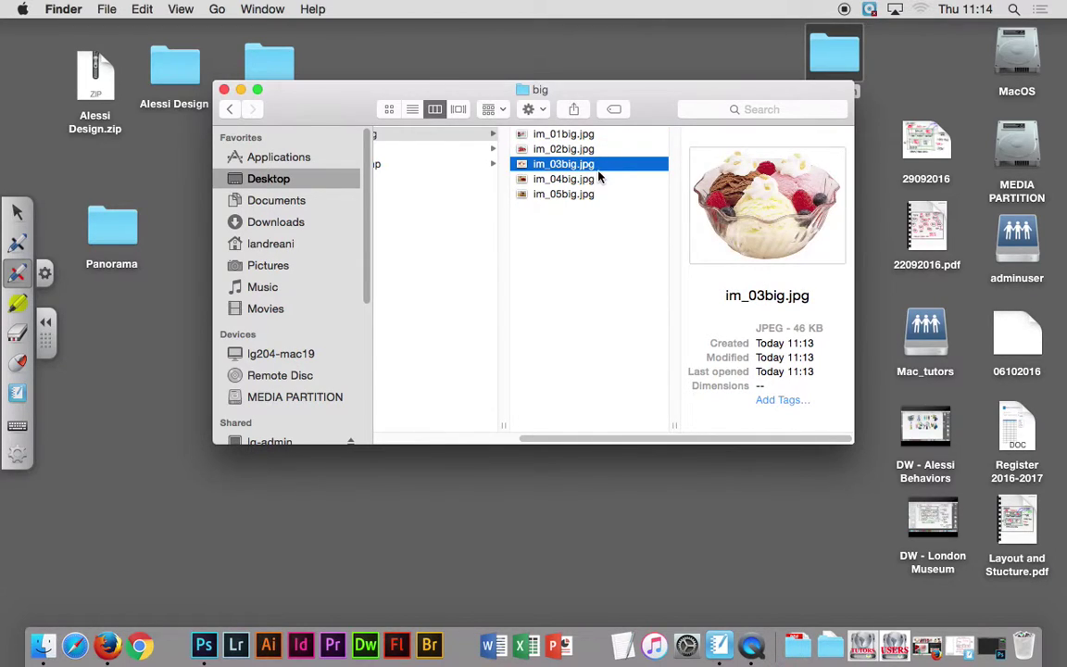
click(597, 179)
click(595, 195)
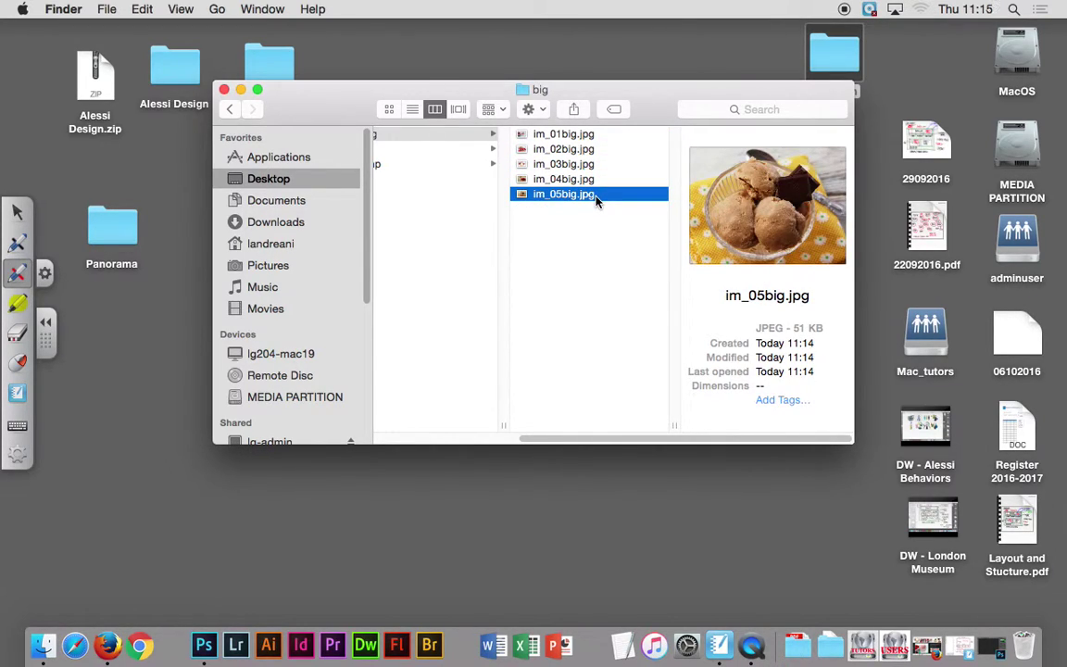
Step: Select all five big images and drag them onto Photoshop to open them
click(596, 222)
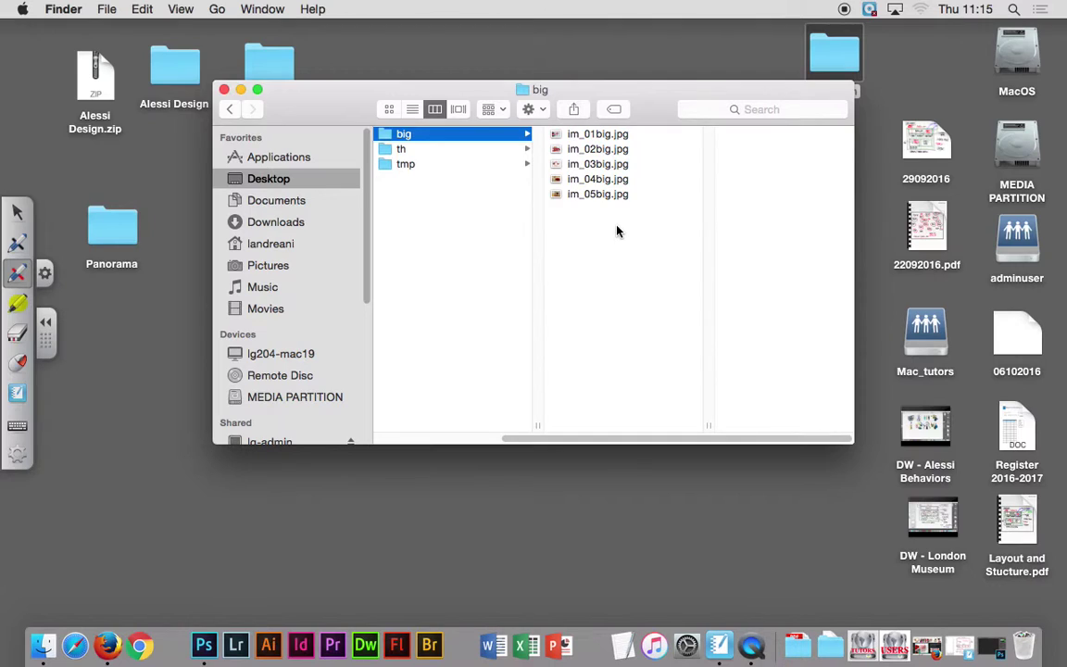
drag(634, 247, 586, 137)
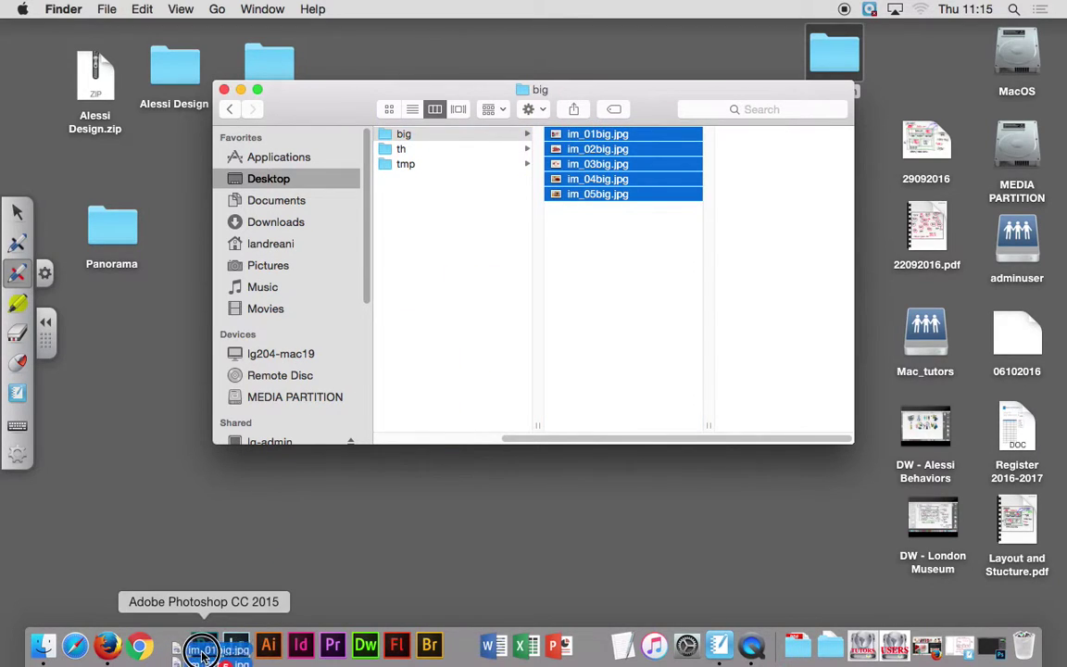
drag(581, 139, 204, 651)
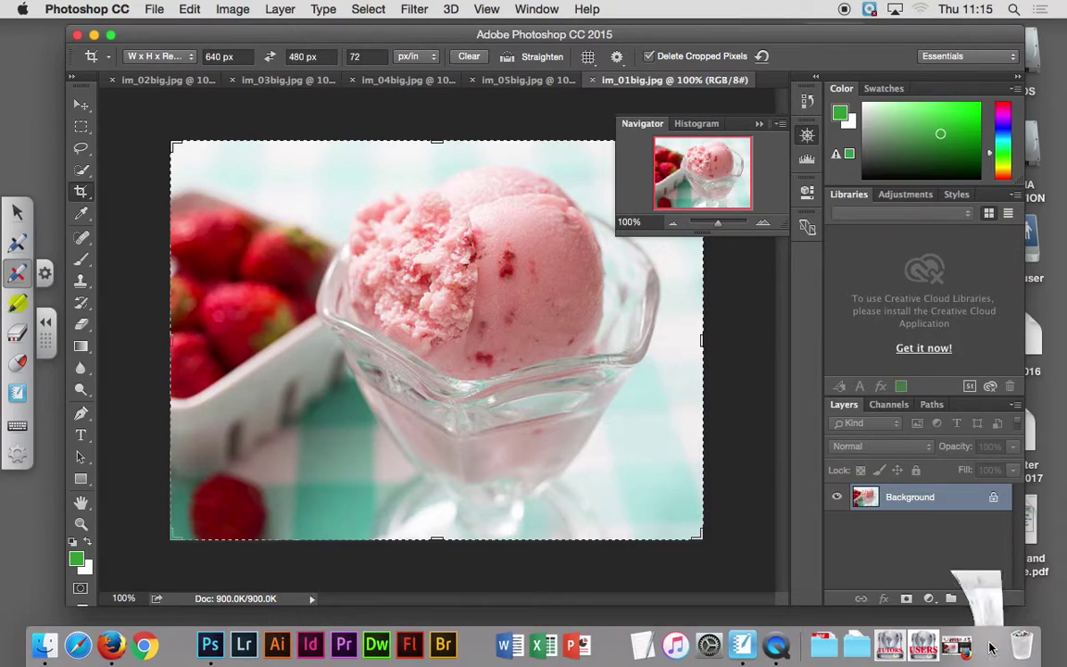
Step: Review the SMART Notebook sketch of 120×90 thumbnails, then hide it and return to Photoshop
click(986, 646)
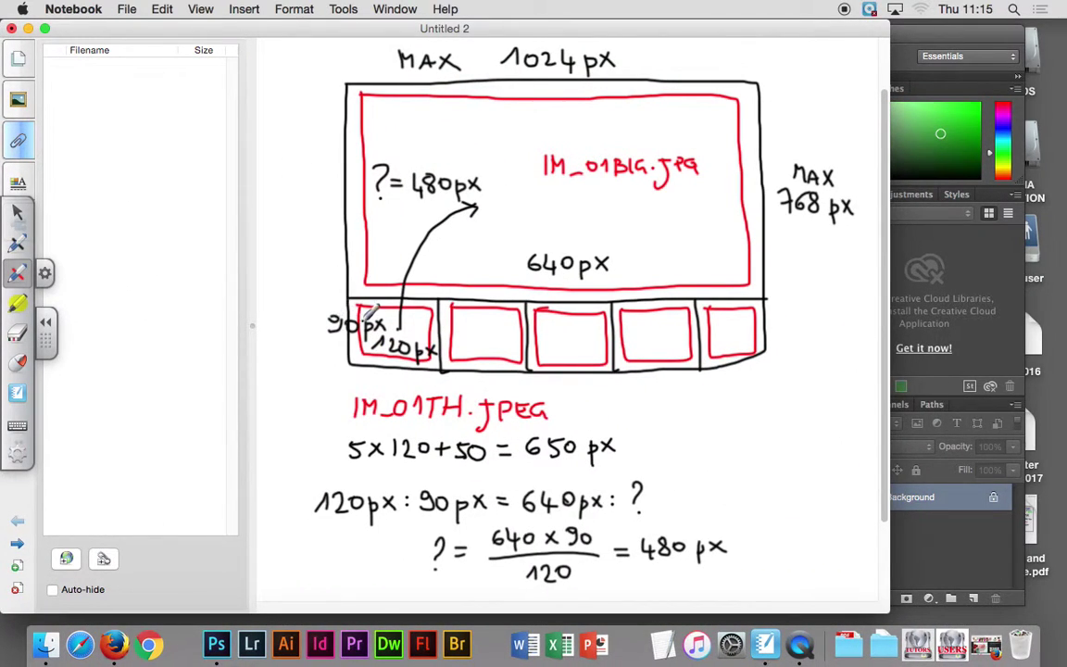
click(29, 28)
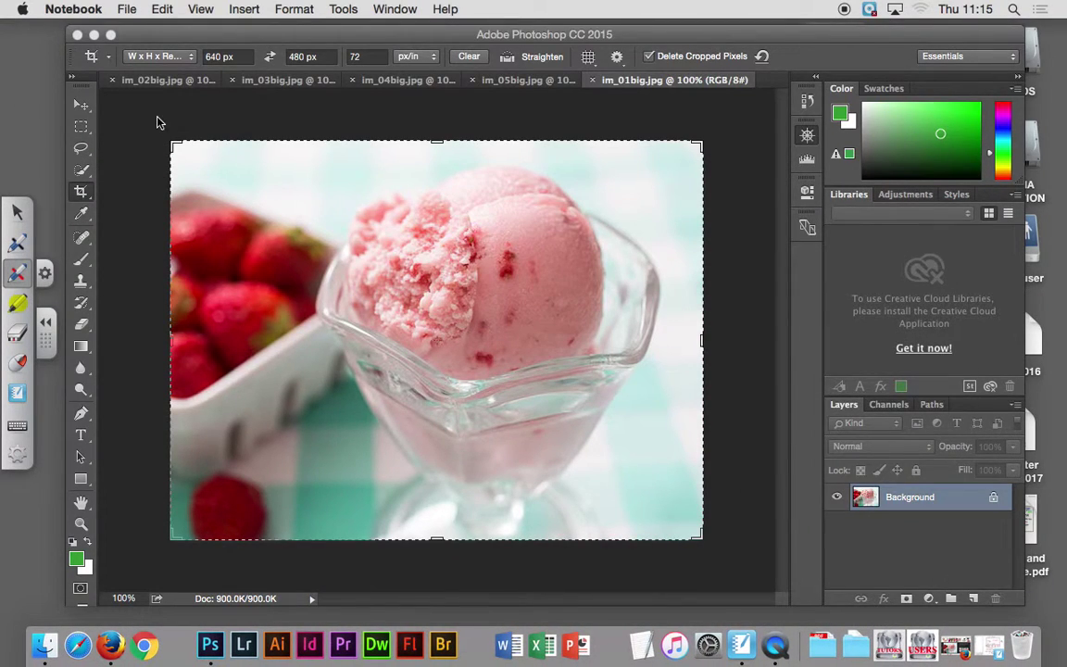
click(204, 13)
Step: Resize im_01big.jpg to 120×90 pixels with proportions linked
click(154, 33)
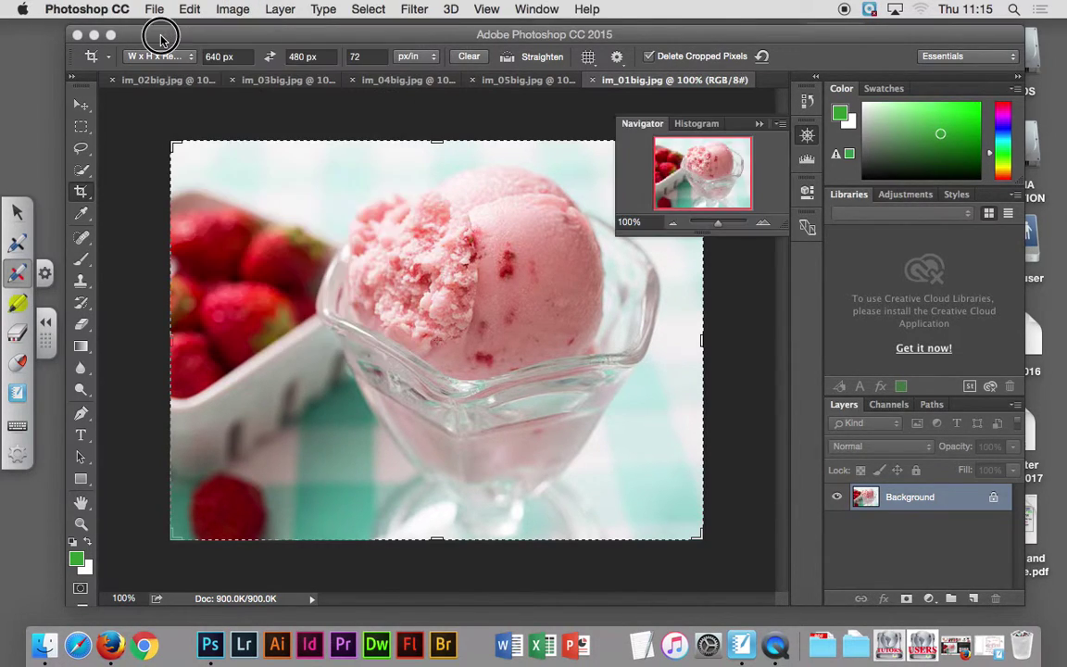
click(214, 11)
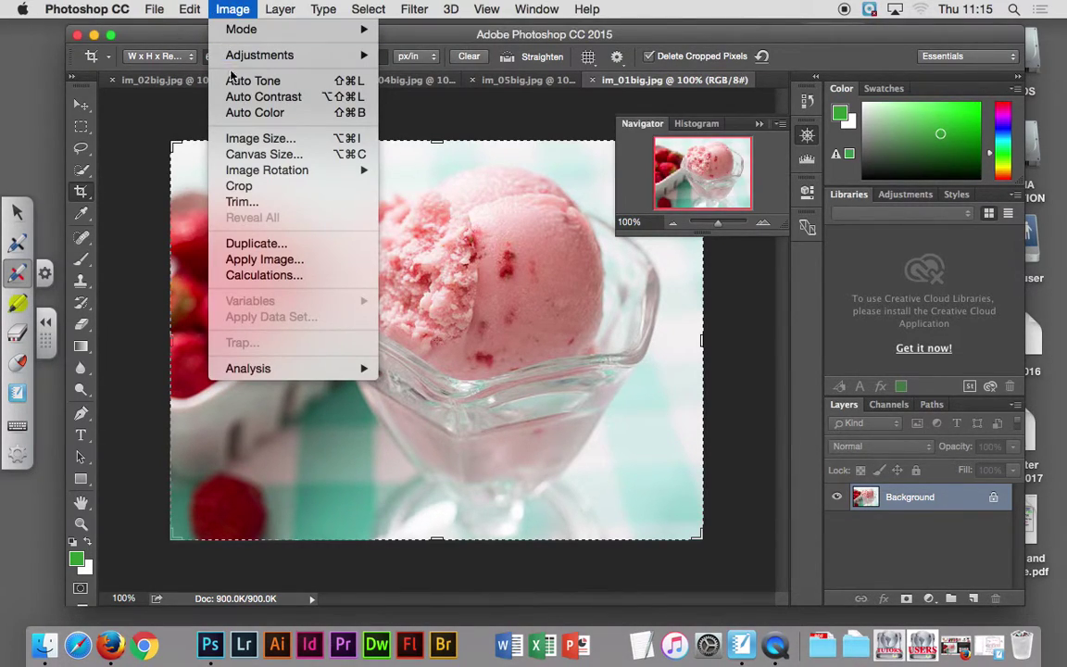
click(260, 138)
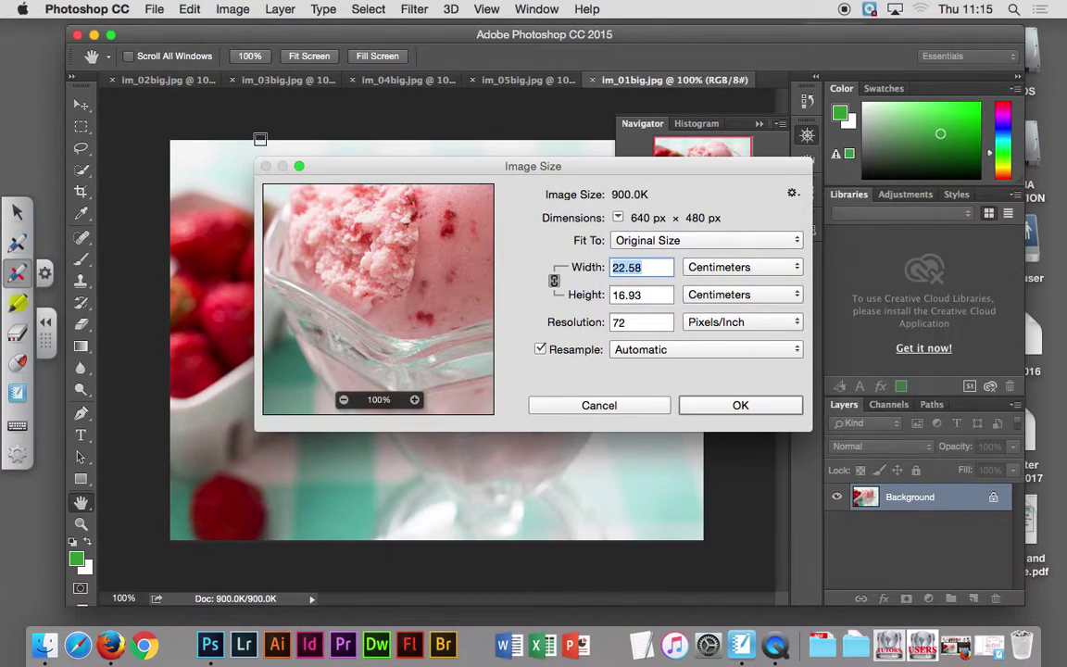
click(722, 269)
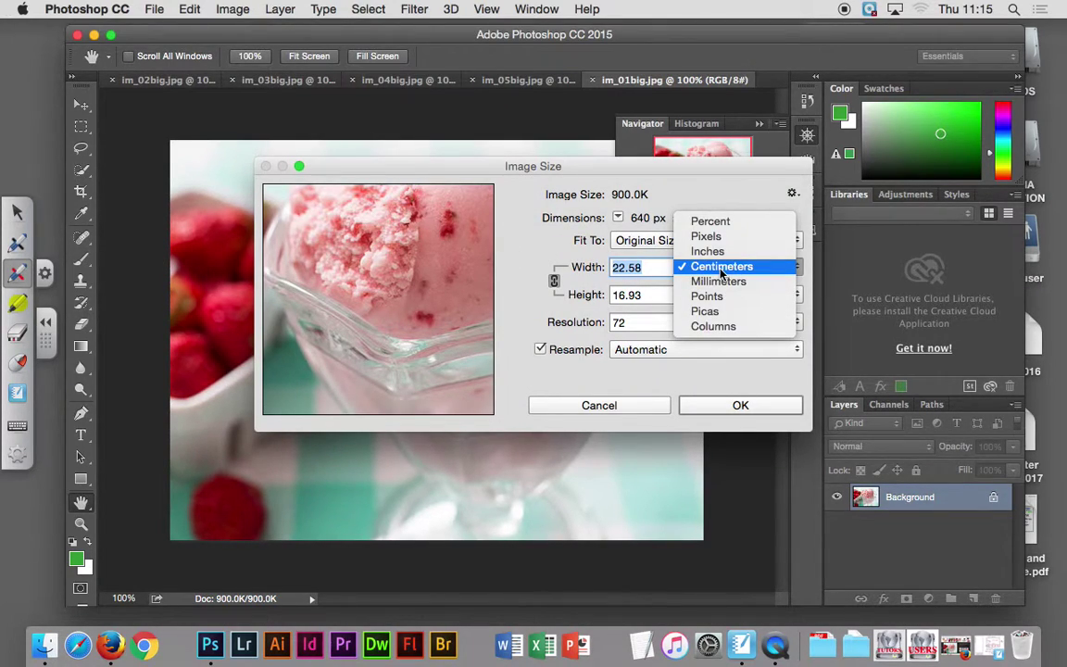
click(706, 236)
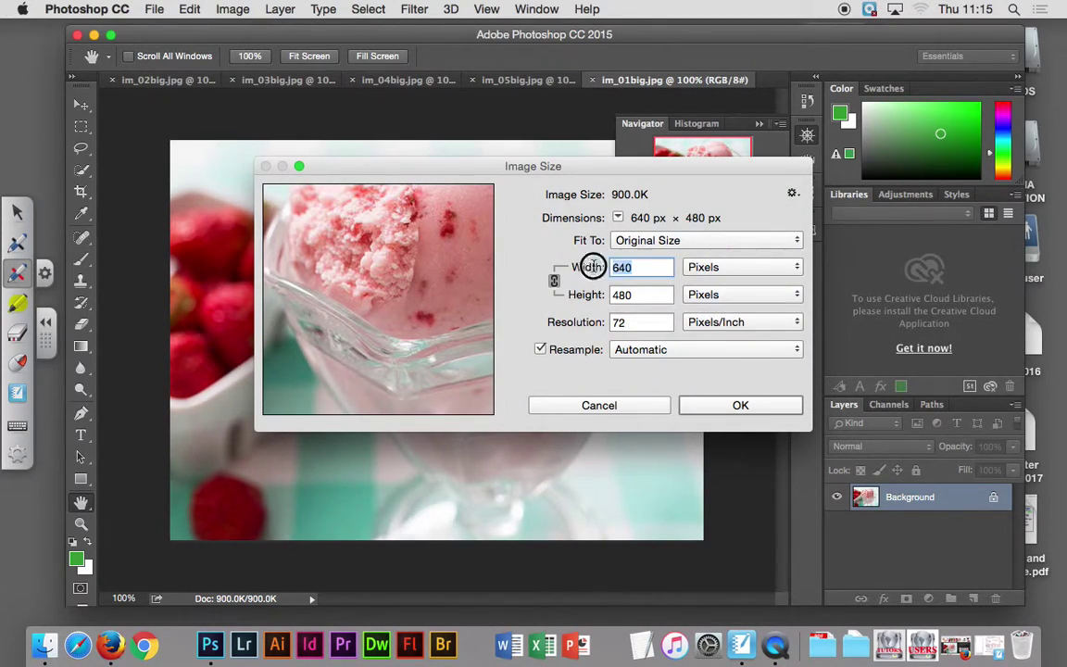
text(120)
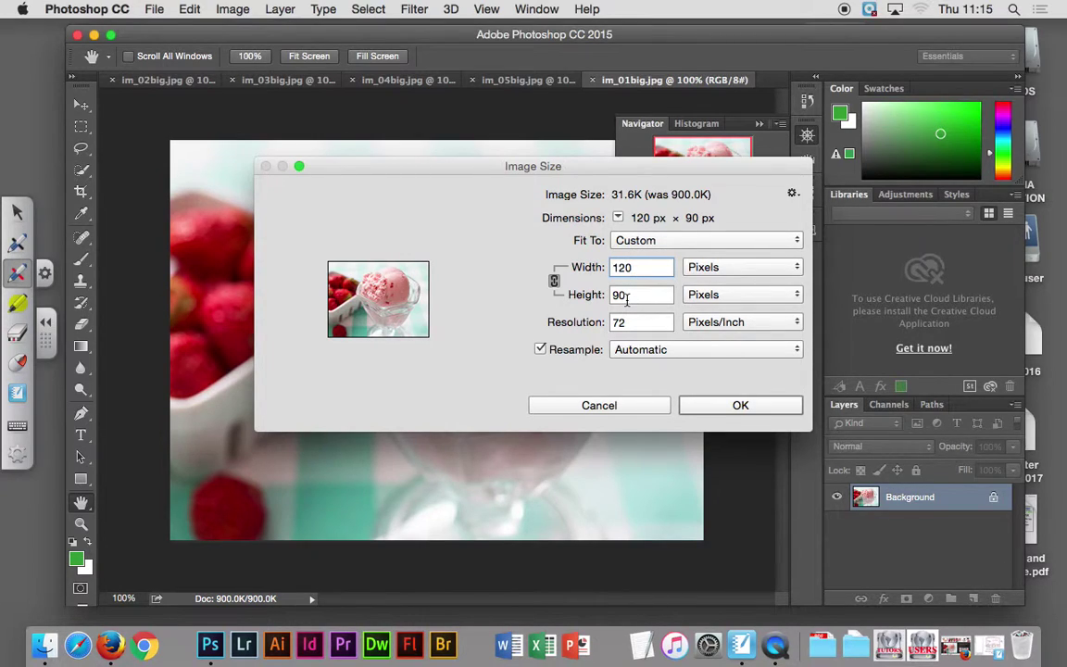
click(554, 280)
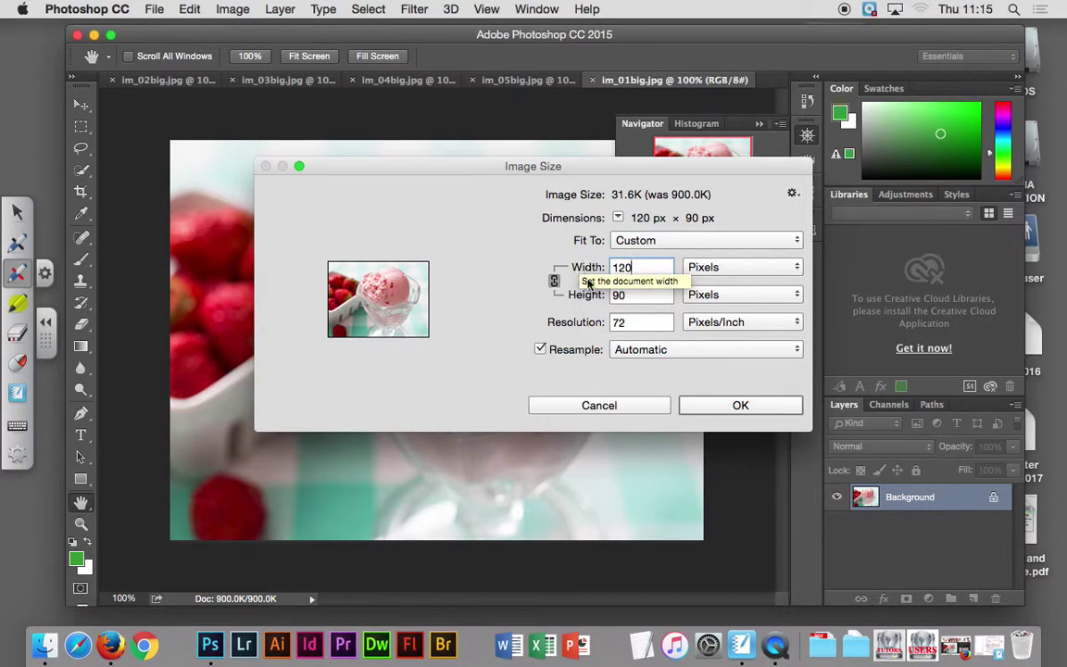
click(688, 405)
key(c)
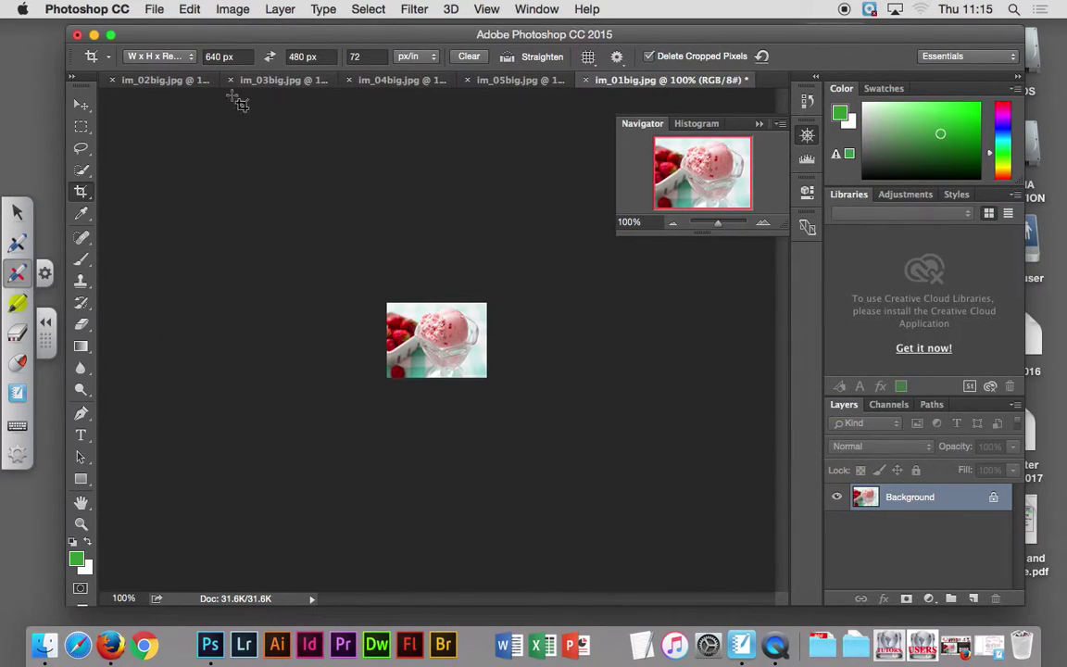
Step: Save the resized image as im_01th.jpg in the th folder, accepting JPEG options
click(152, 9)
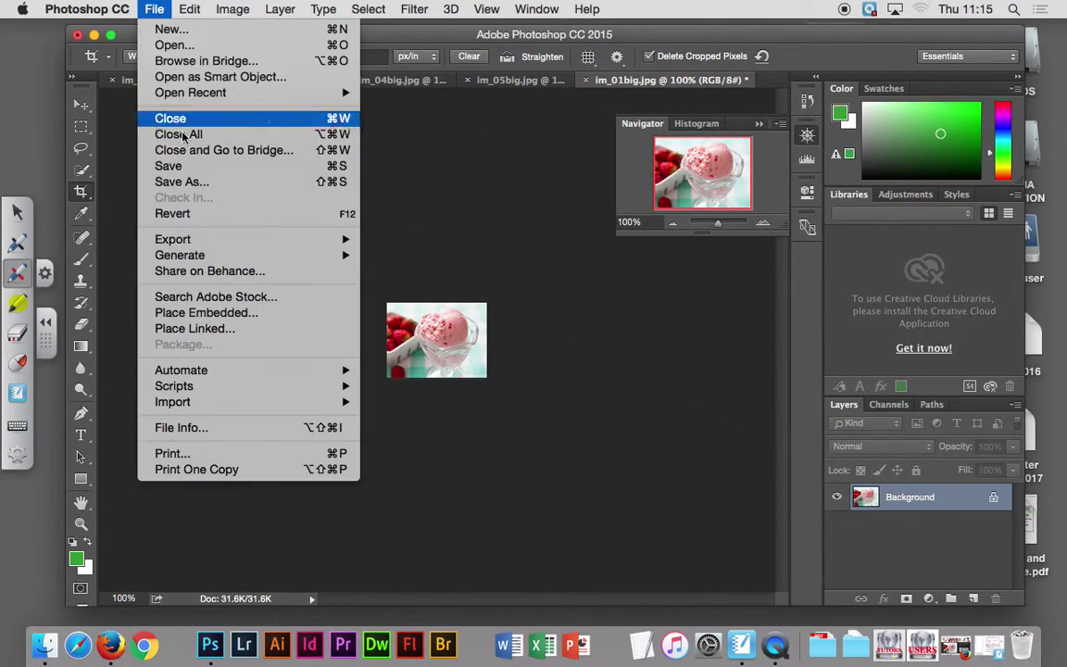
click(220, 182)
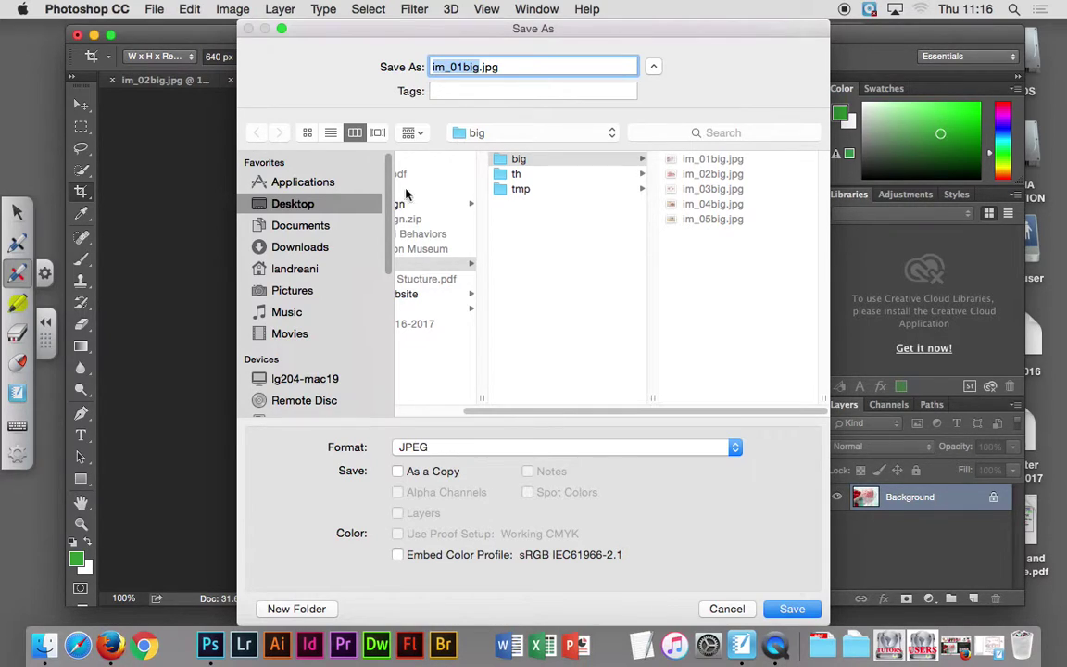
click(514, 159)
click(476, 67)
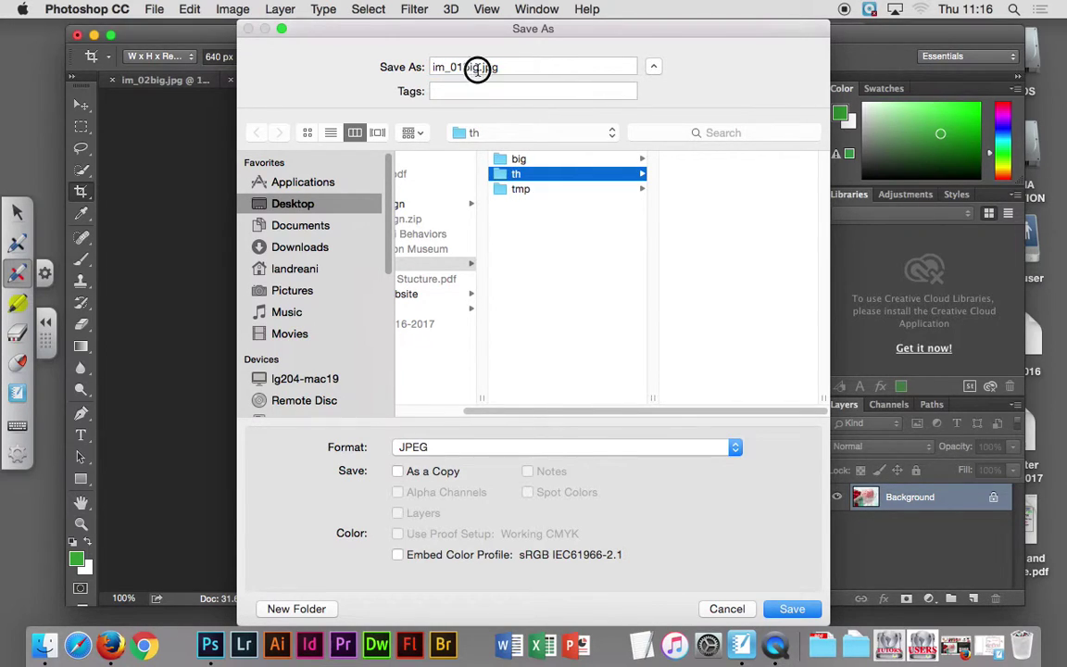
key(BackSpace)
key(BackSpace)
key(BackSpace)
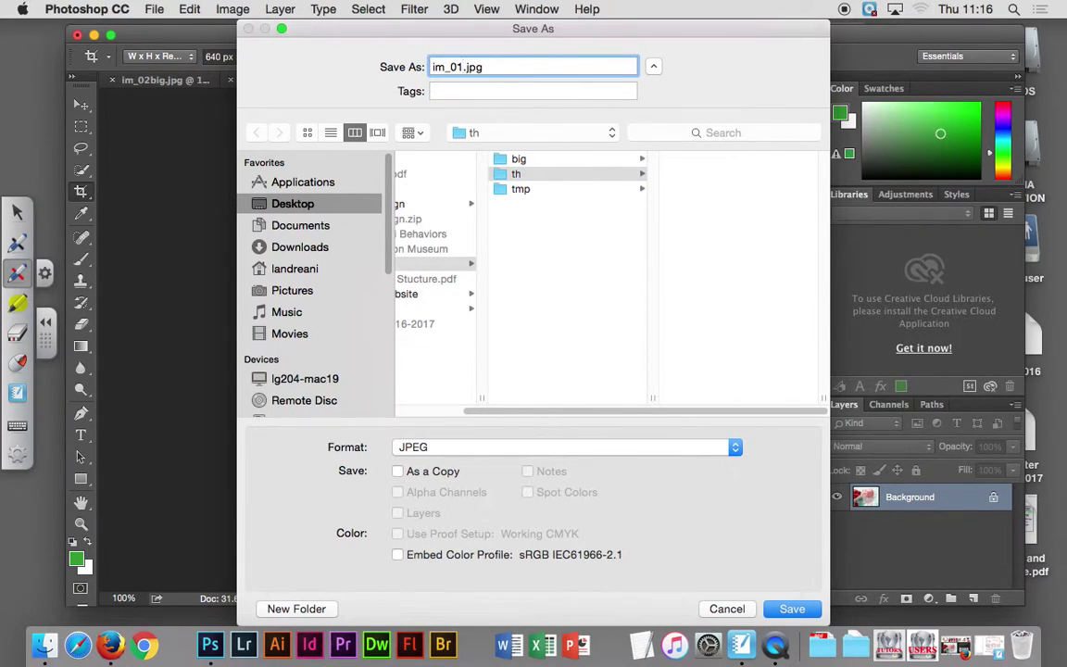
text(th)
click(794, 608)
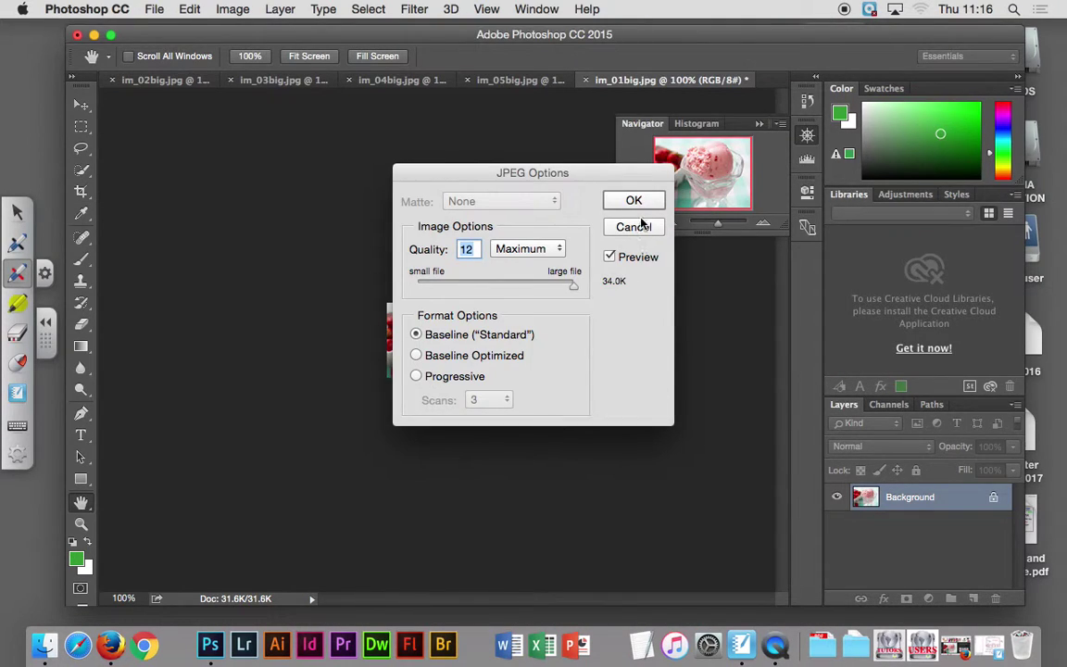
click(634, 200)
Step: Close im_01th.jpg and resize im_05big.jpg to 120×90 pixels
key(c)
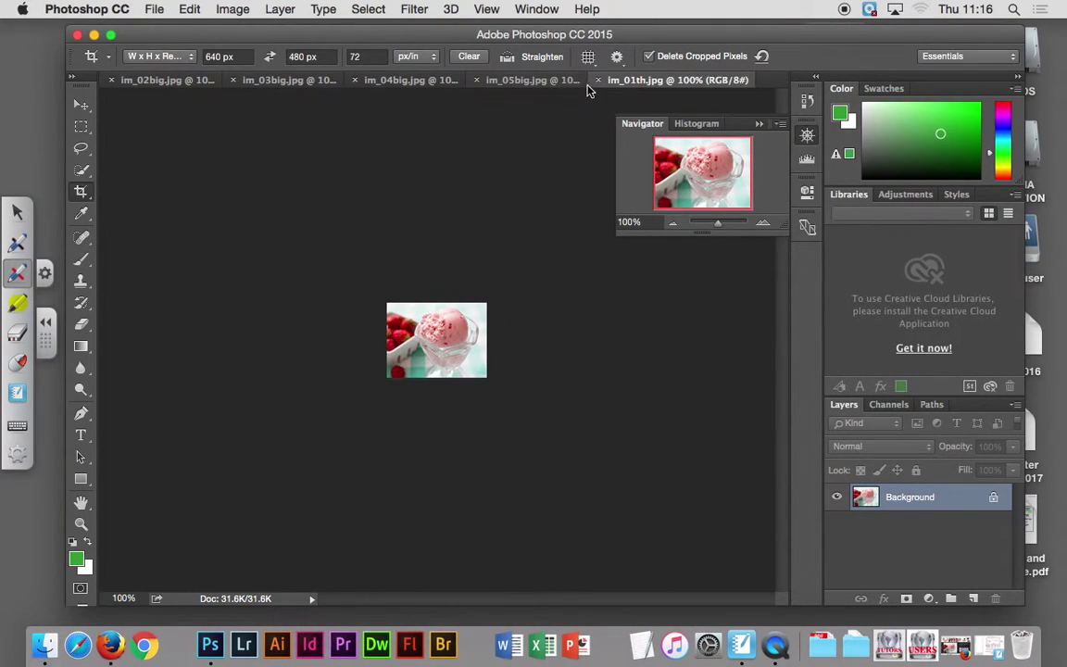
click(598, 80)
click(233, 9)
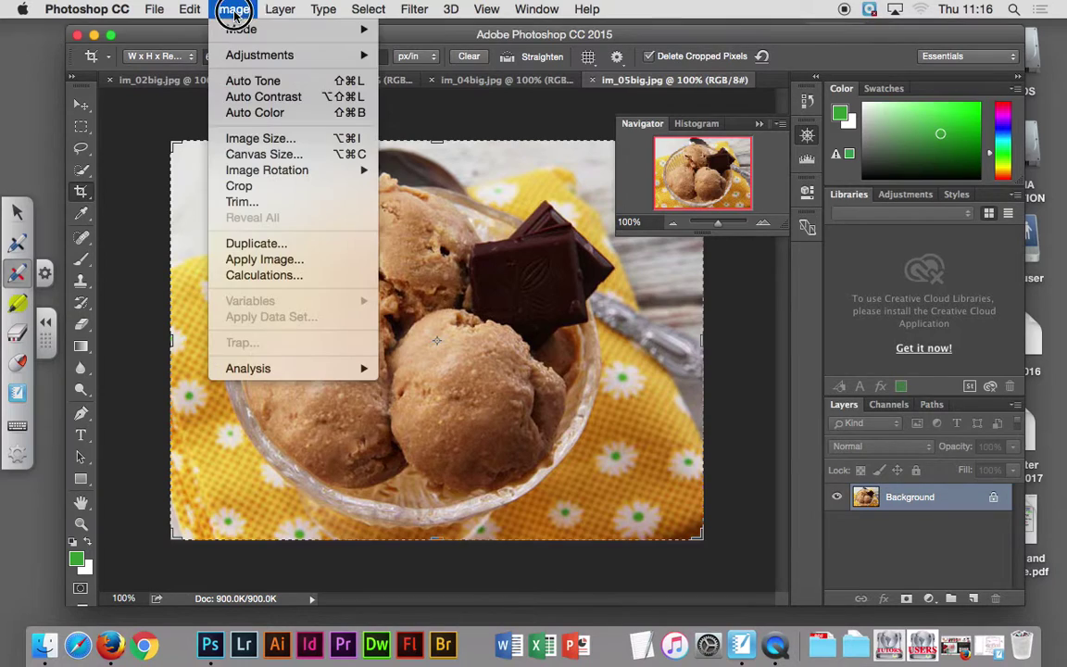
click(276, 138)
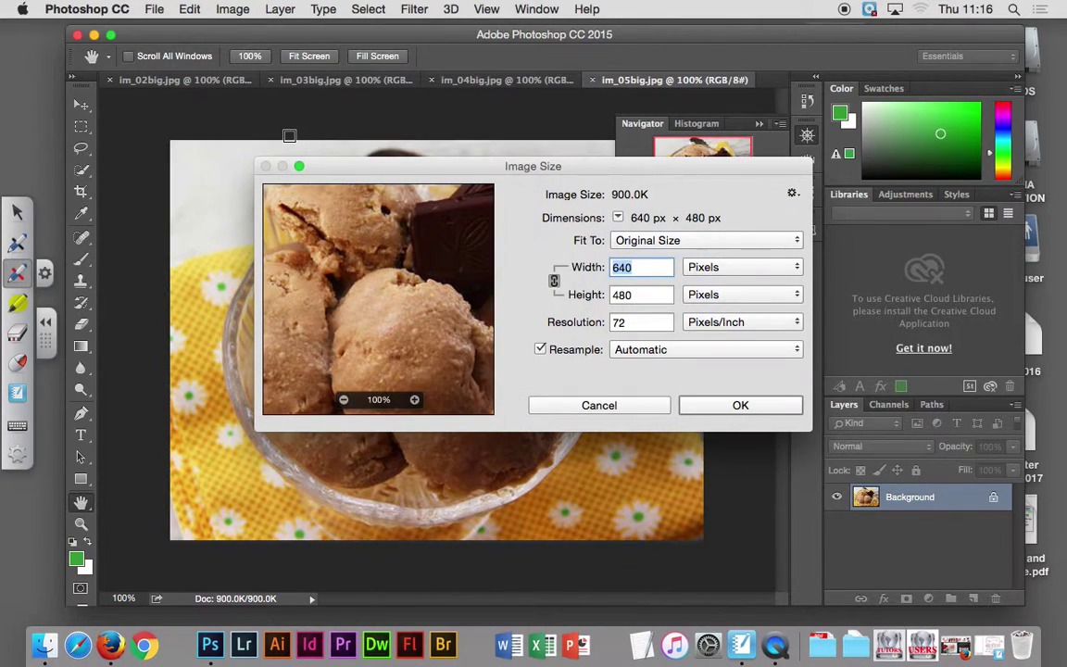
text(120)
key(Return)
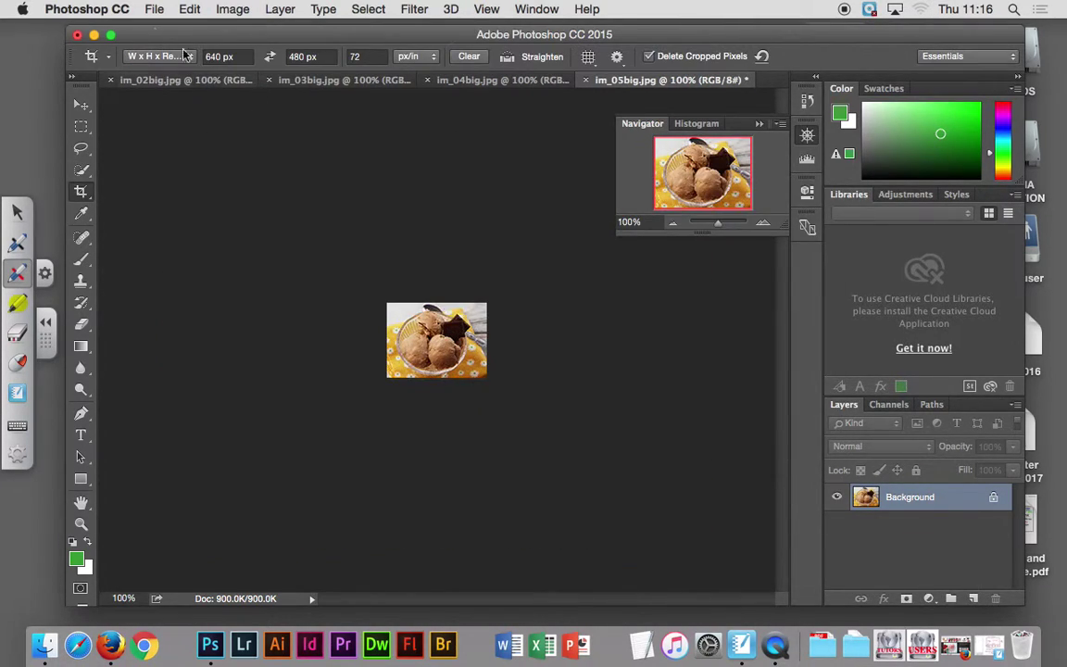
Step: Save the chocolate thumbnail as im_05th.jpg in the th folder, accepting JPEG options
click(155, 10)
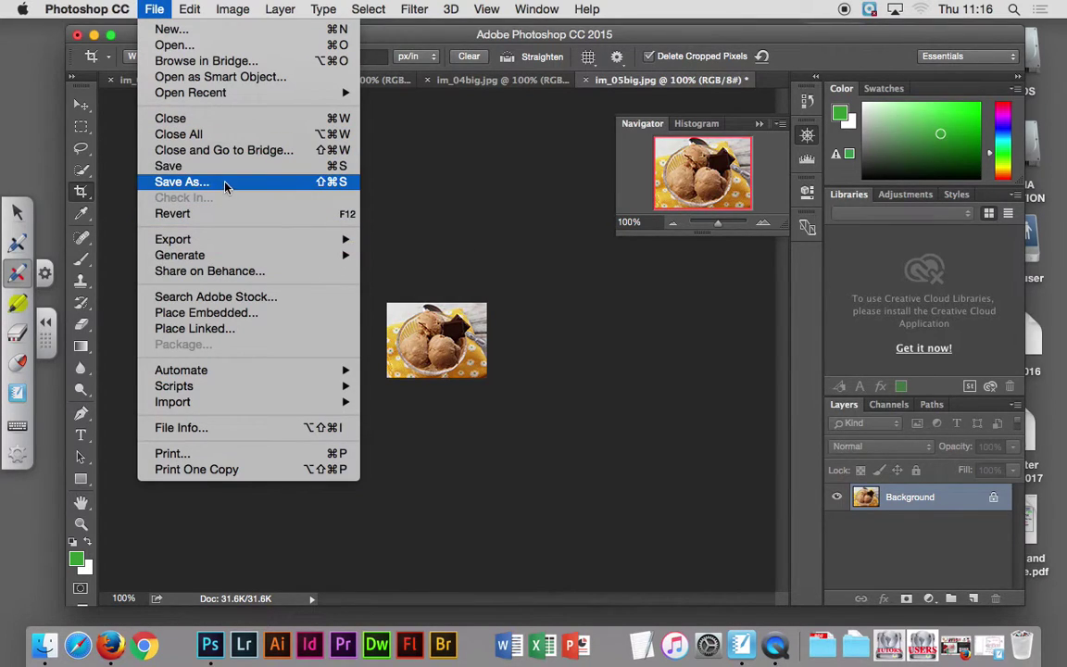
click(225, 183)
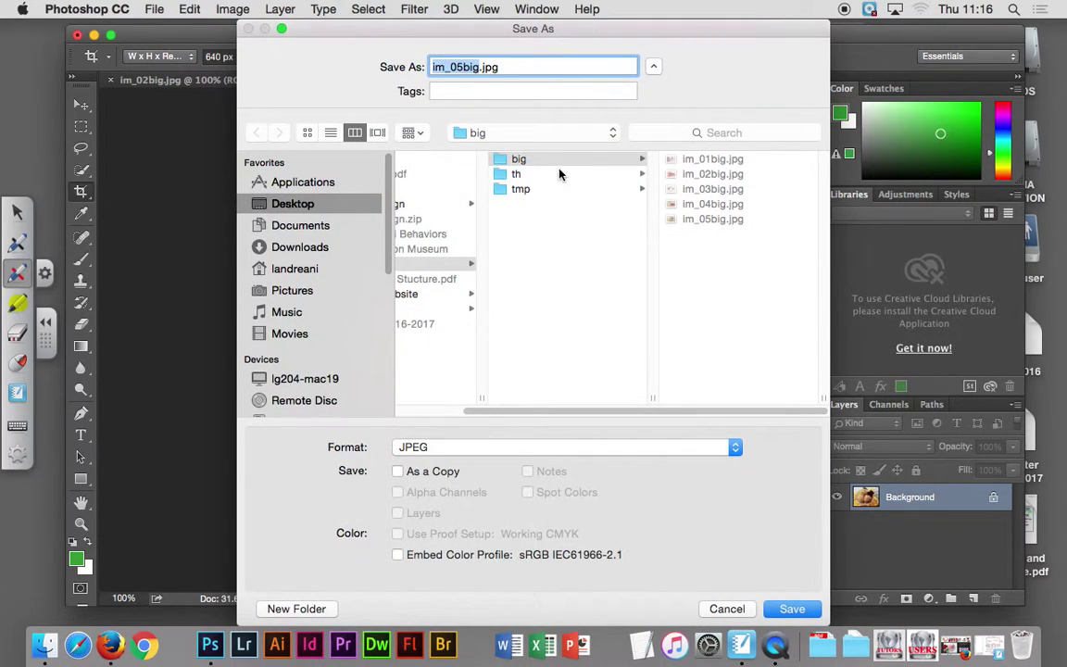
click(530, 152)
key(Down)
click(710, 159)
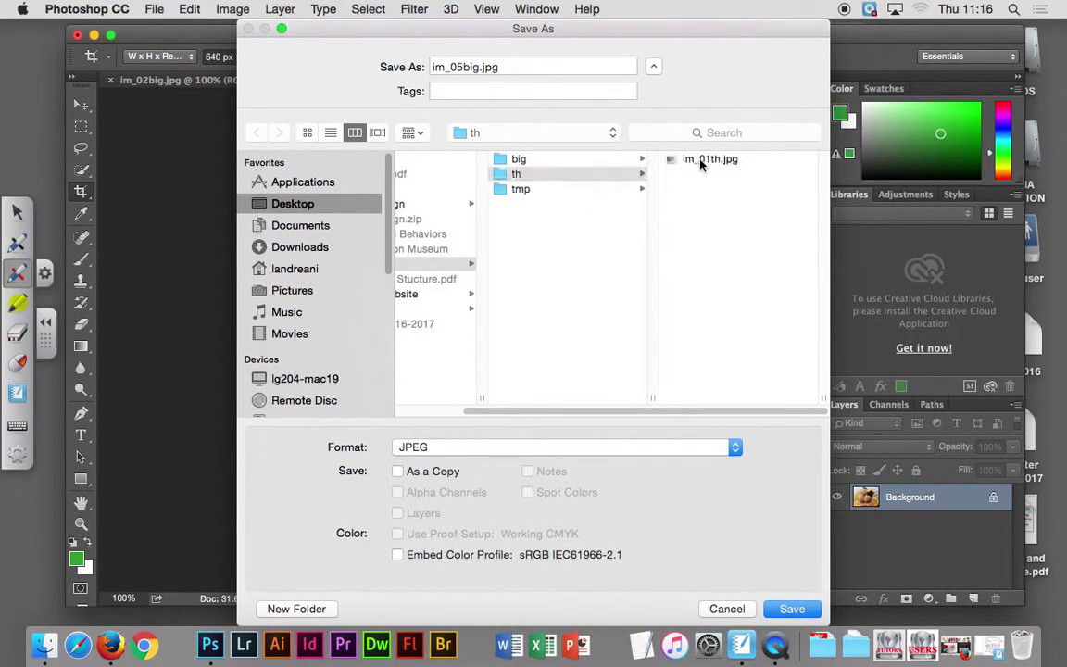
click(462, 67)
key(BackSpace)
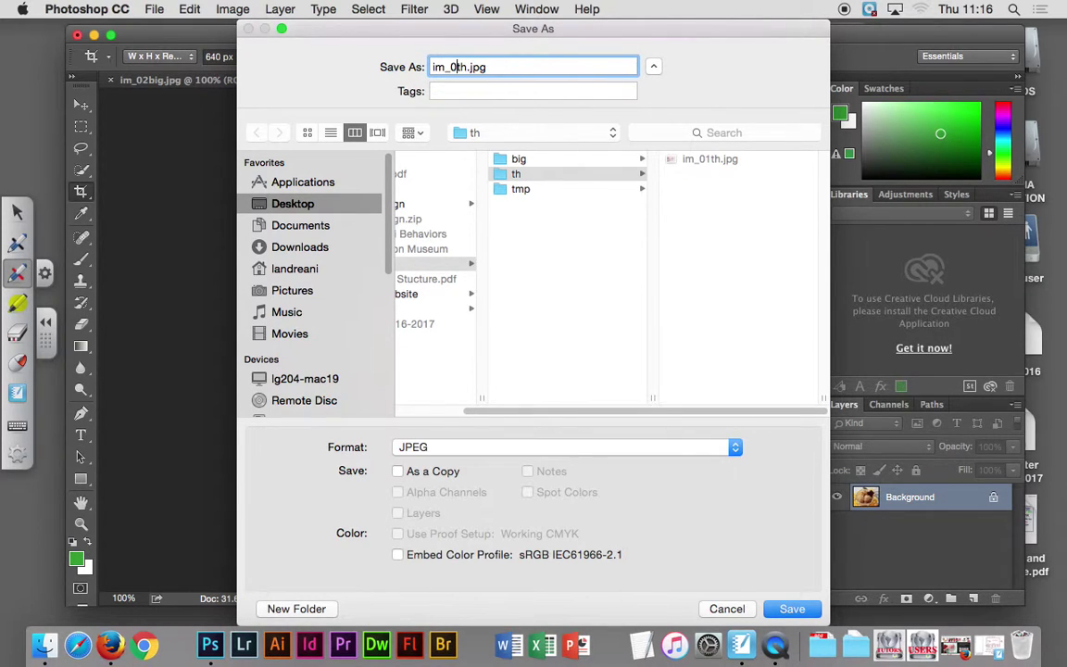
mouse_move(452, 35)
mouse_down()
mouse_move(812, 222)
mouse_move(819, 238)
mouse_move(480, 32)
mouse_up()
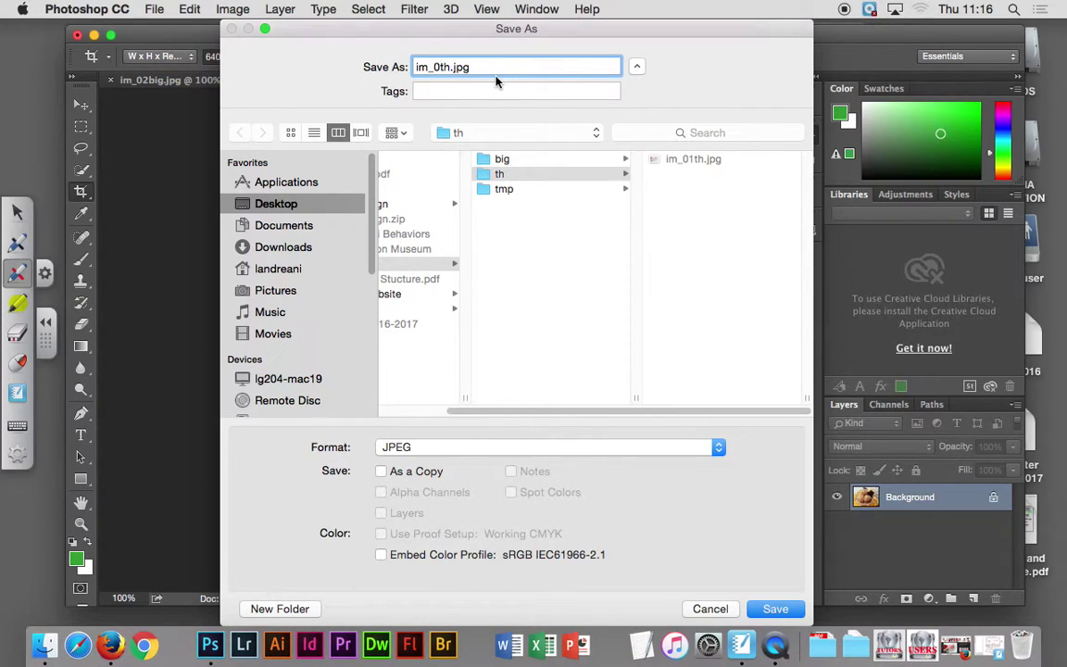
text(5)
click(771, 608)
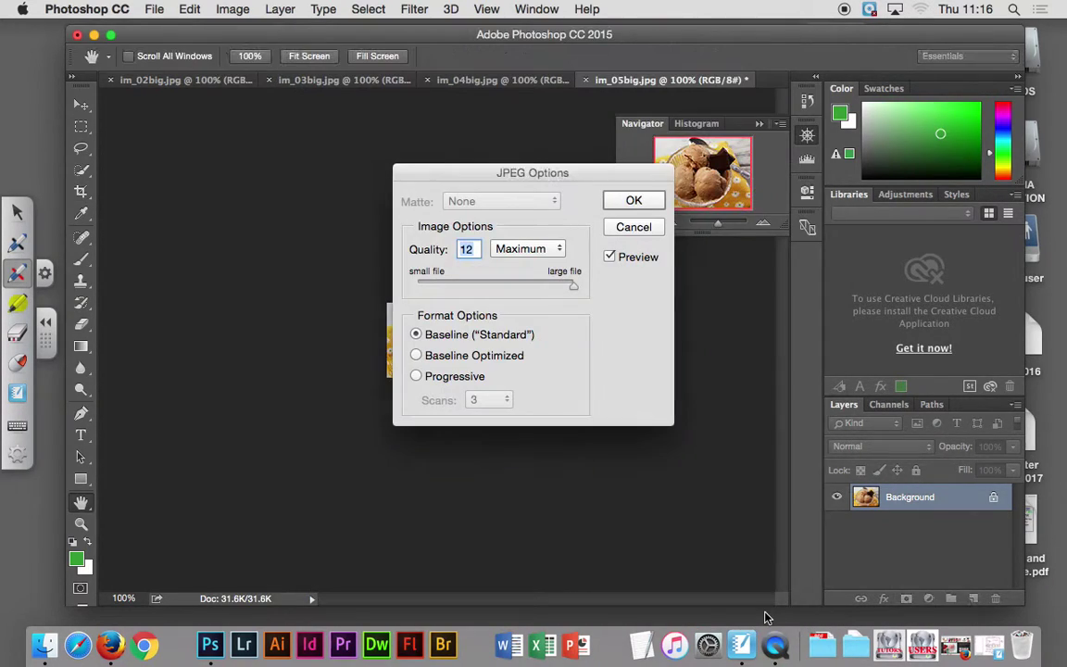
click(630, 201)
Step: Close im_05th.jpg and resize im_04big.jpg to 120×90 pixels
key(c)
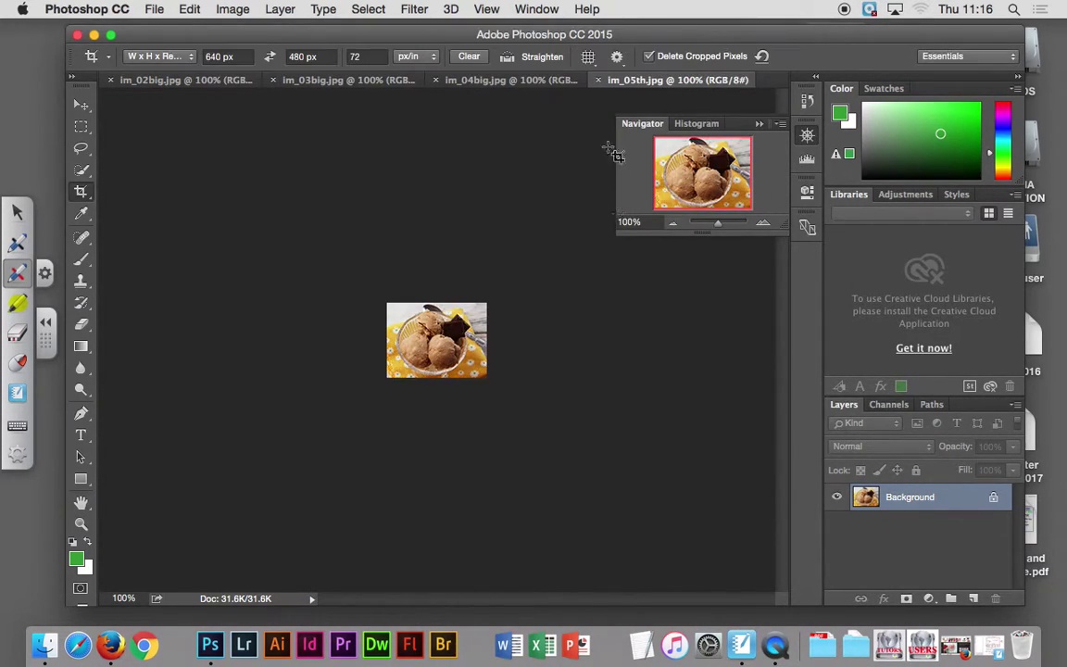
click(585, 80)
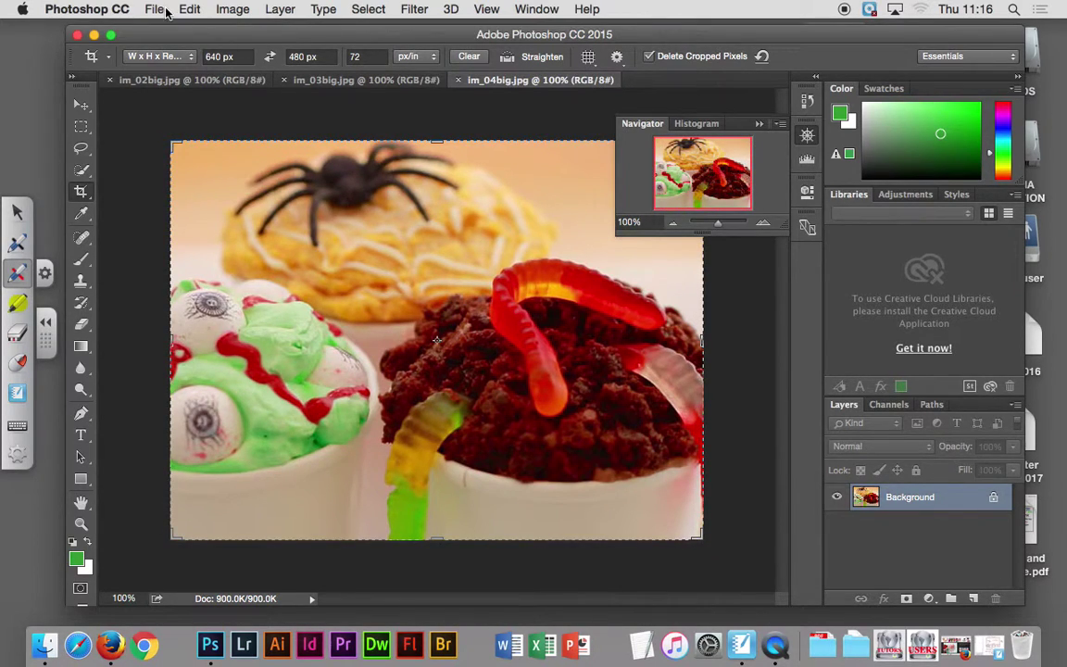
click(232, 9)
click(268, 139)
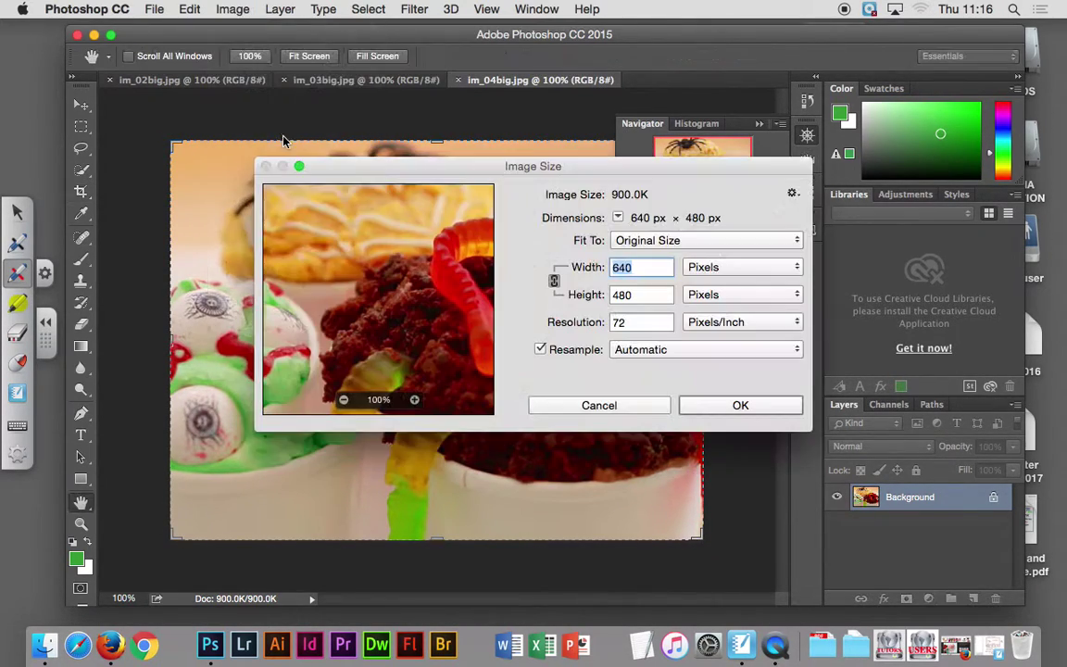
text(120)
key(Return)
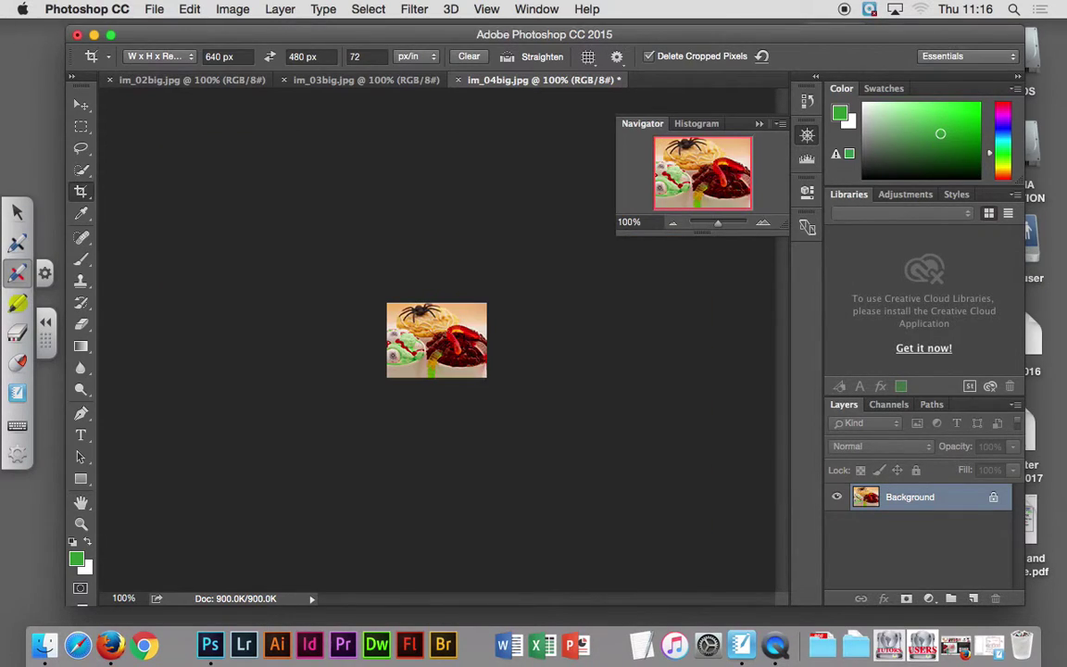
Step: Save the Halloween thumbnail as im_04th.jpg in th at JPEG quality 12
click(153, 9)
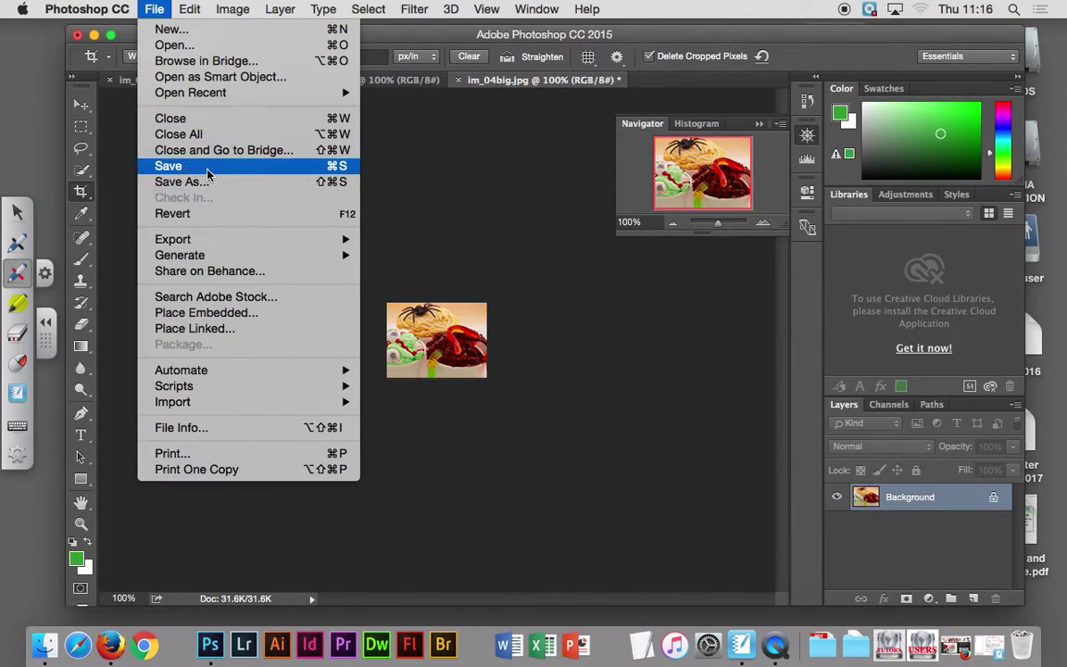
click(209, 181)
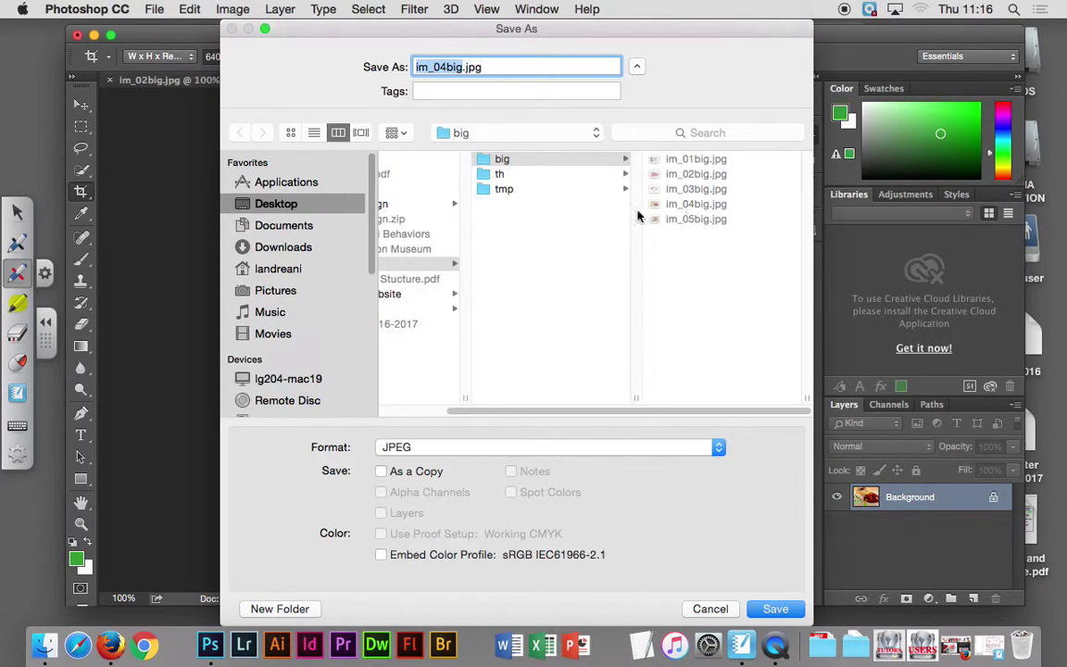
click(522, 176)
click(690, 175)
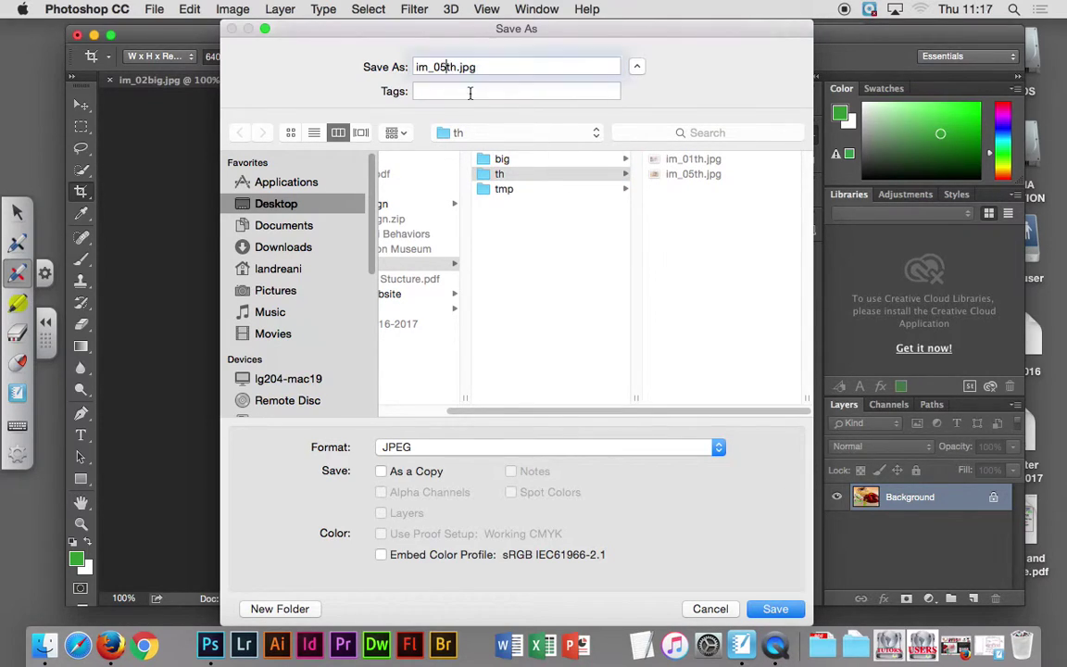
click(446, 67)
key(BackSpace)
text(4)
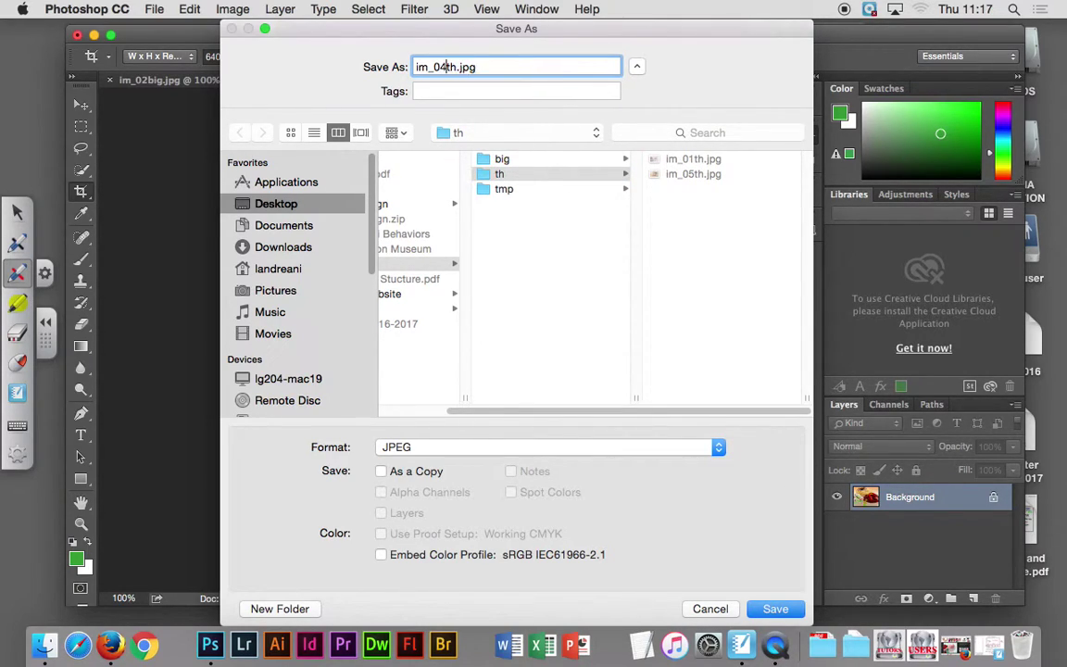
key(Return)
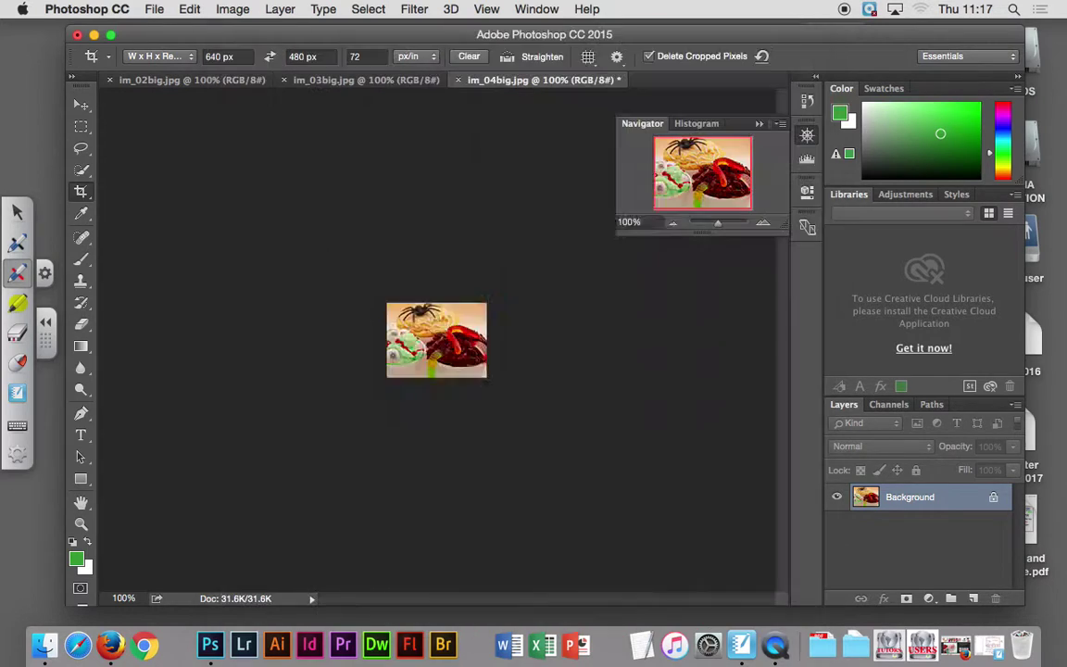
key(Return)
key(c)
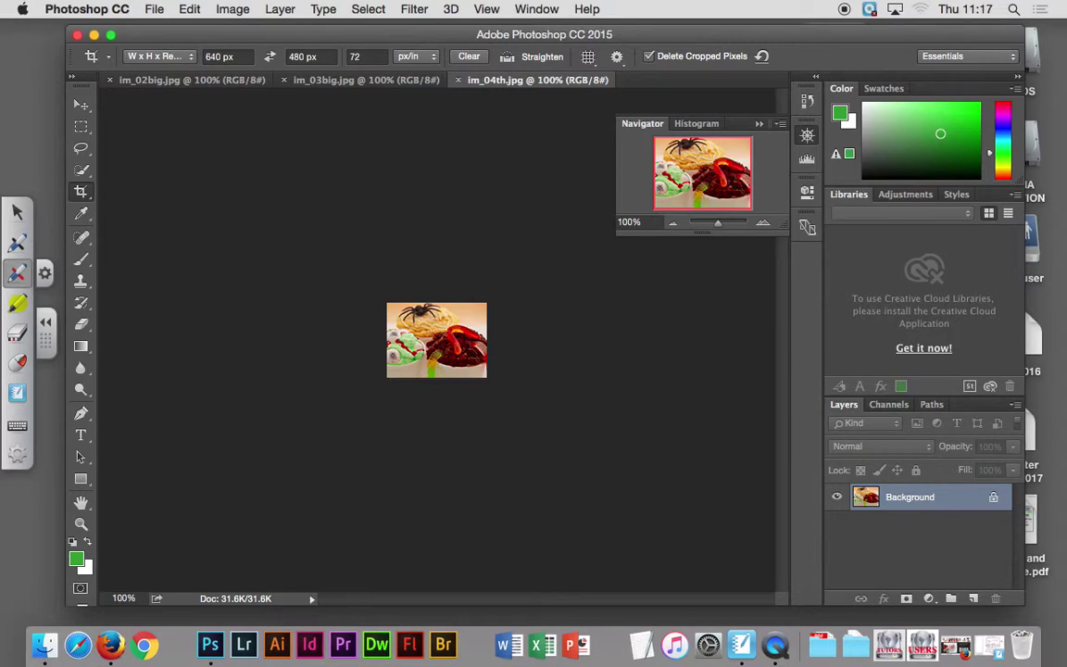
Step: Close im_04th.jpg and resize the bowl image im_03big.jpg to 120×90 pixels
click(458, 81)
click(232, 9)
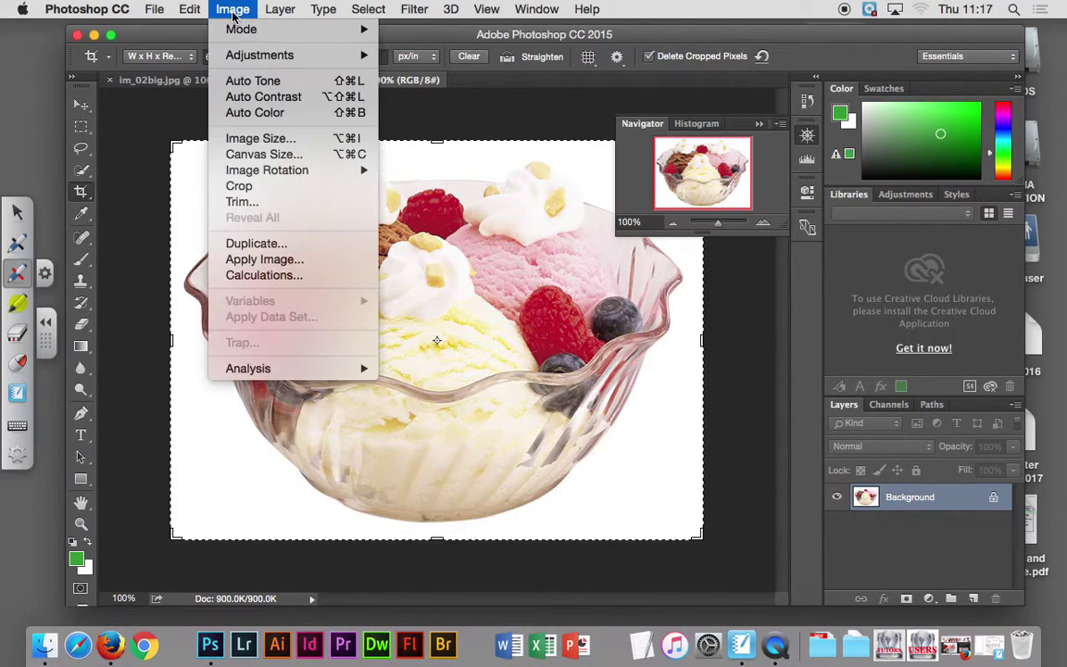
click(268, 138)
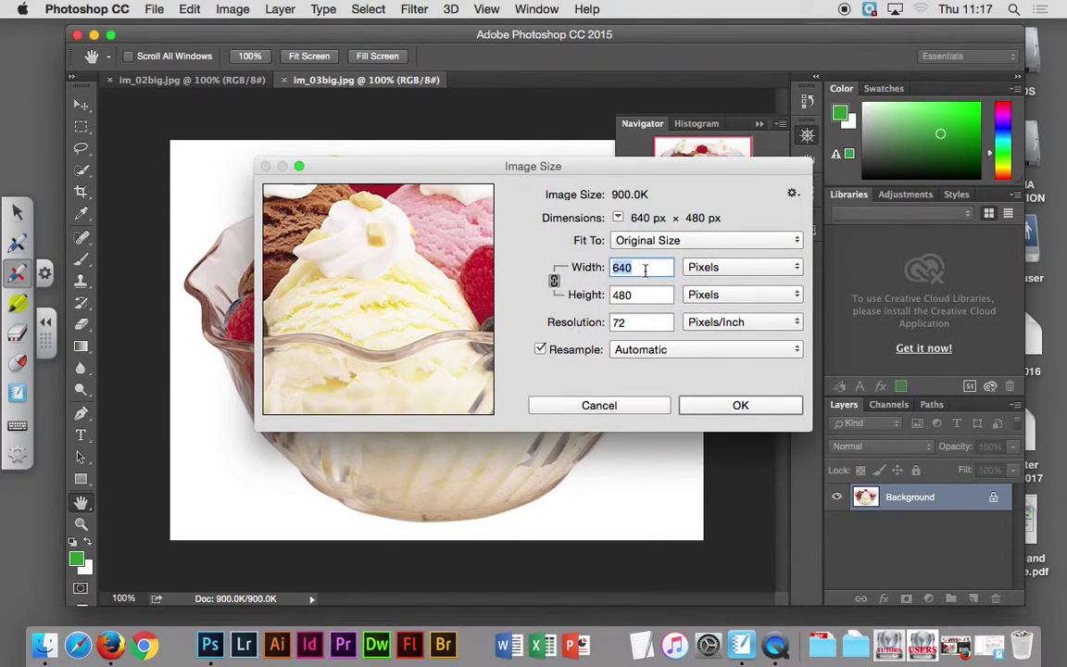
text(120)
key(Return)
key(c)
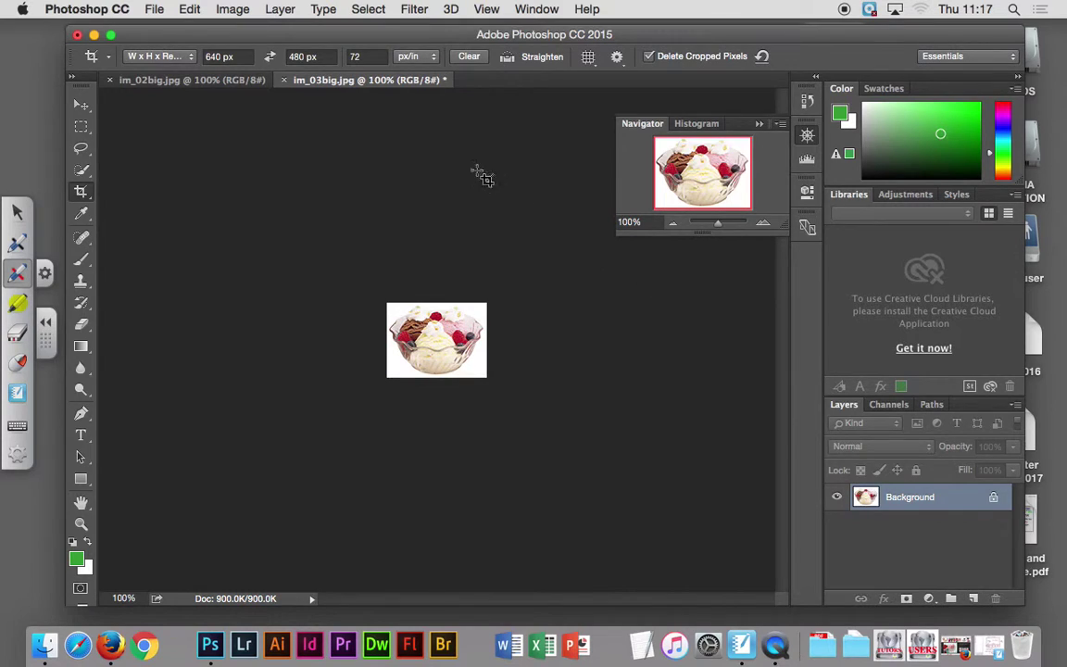
Step: Save the bowl thumbnail as im_03th.jpg in the th folder
click(154, 10)
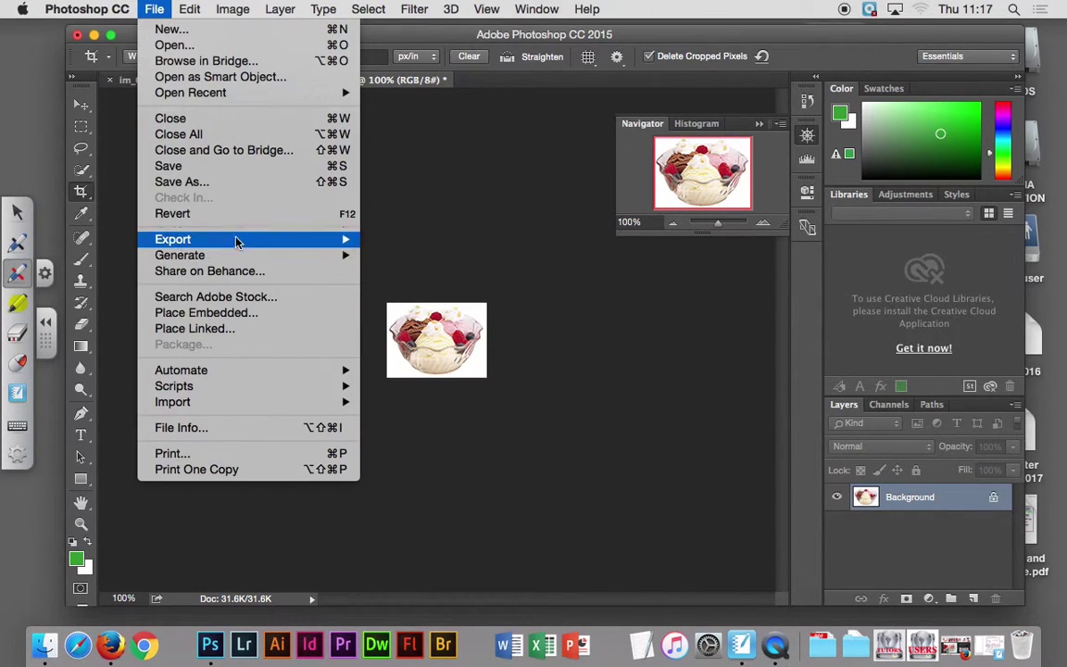
click(239, 181)
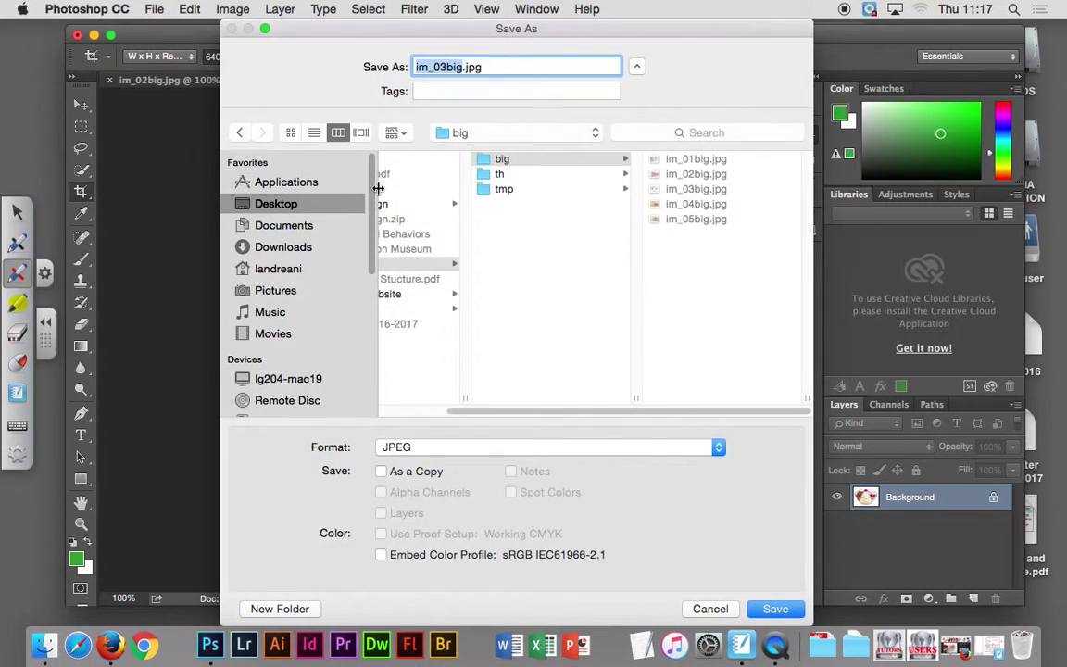
text(im_04th)
click(501, 173)
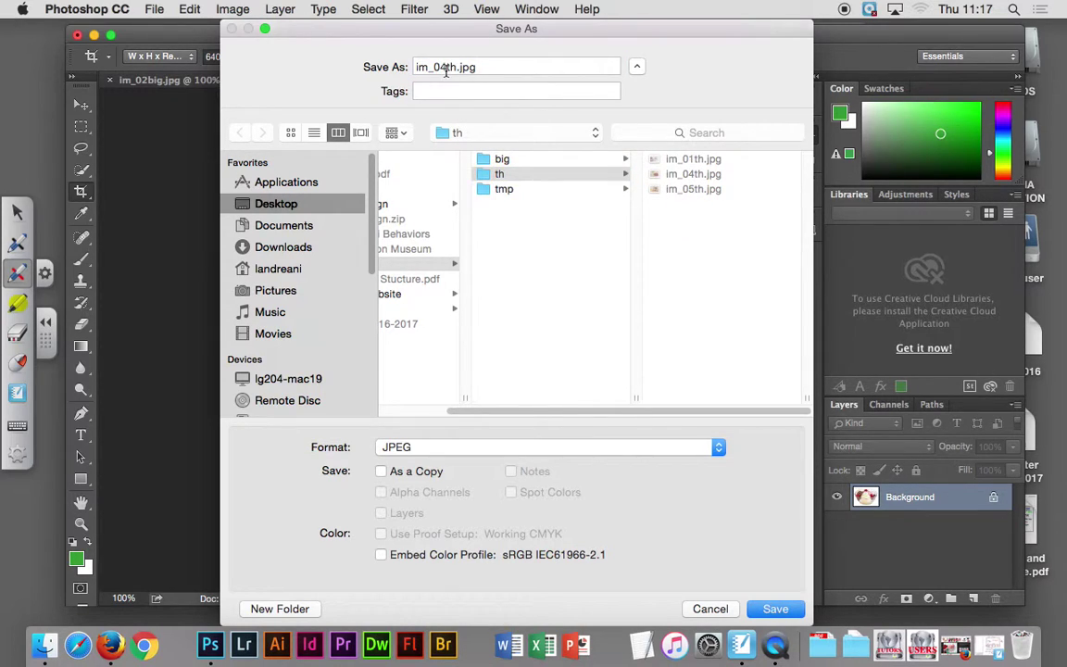
click(446, 69)
key(BackSpace)
text(5)
key(Return)
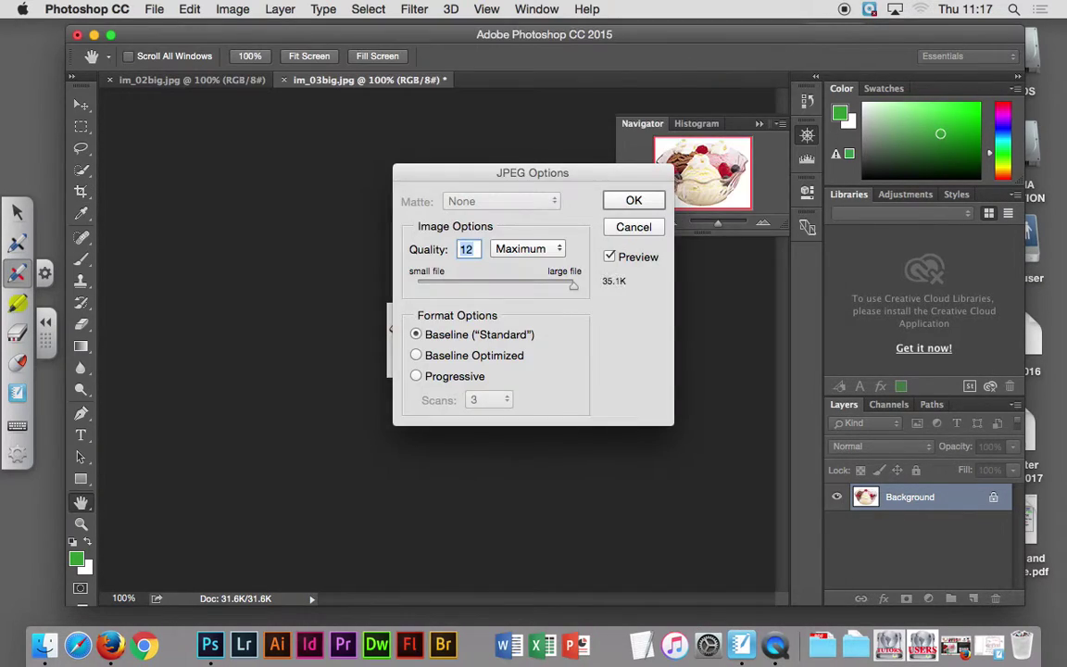
key(Return)
Step: Close the bowl image and resize im_02big.jpg to 120×90 pixels
click(284, 80)
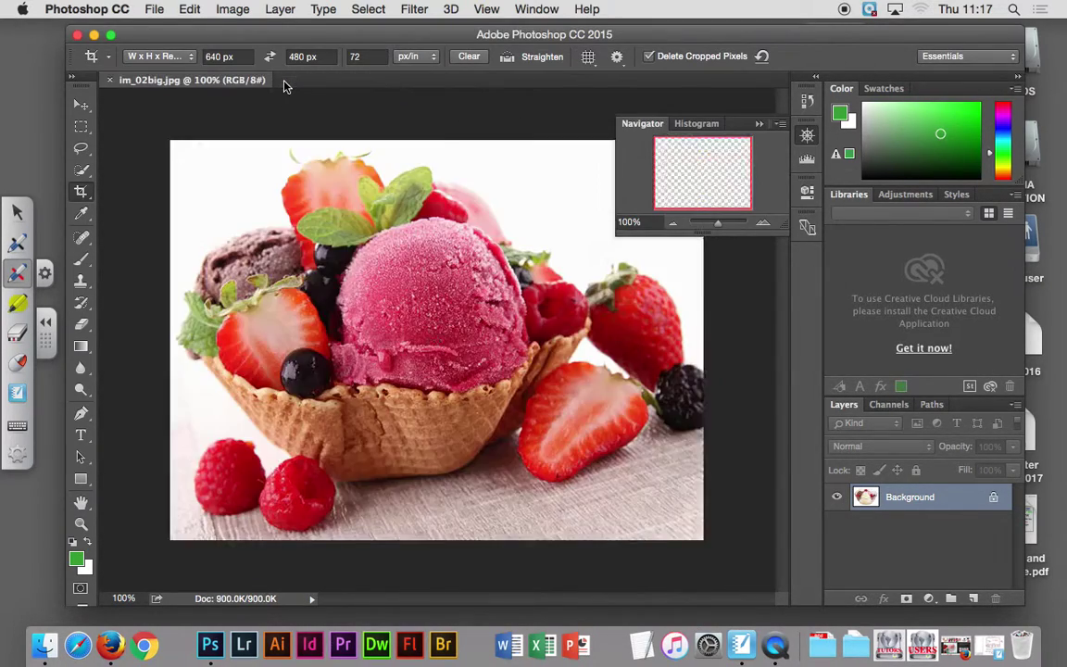
click(232, 10)
click(269, 136)
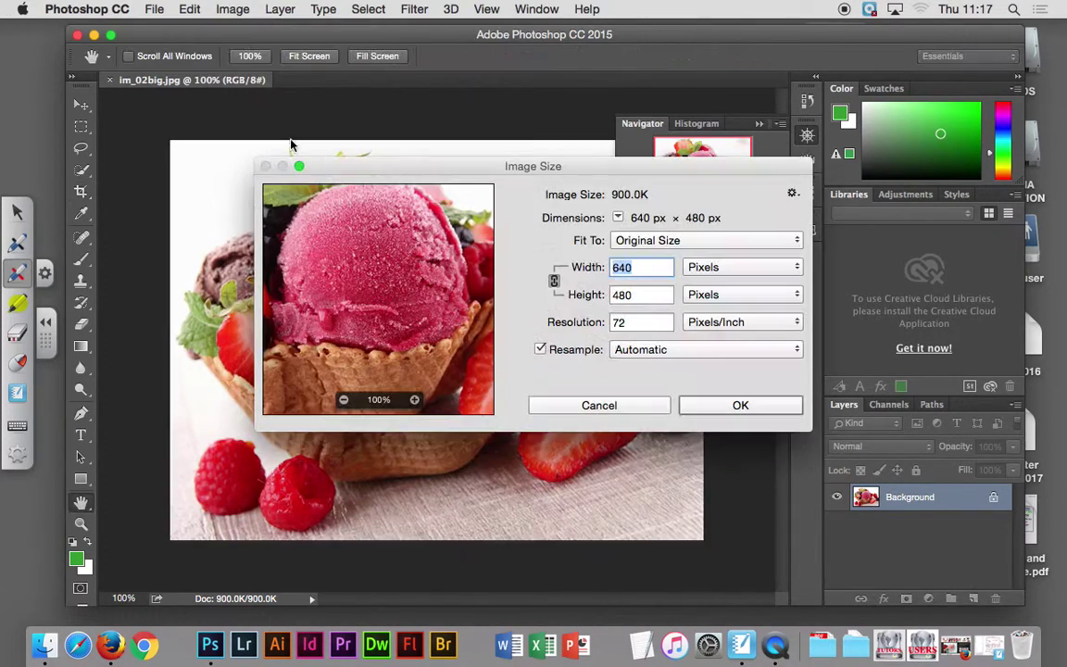
text(120)
key(Return)
key(c)
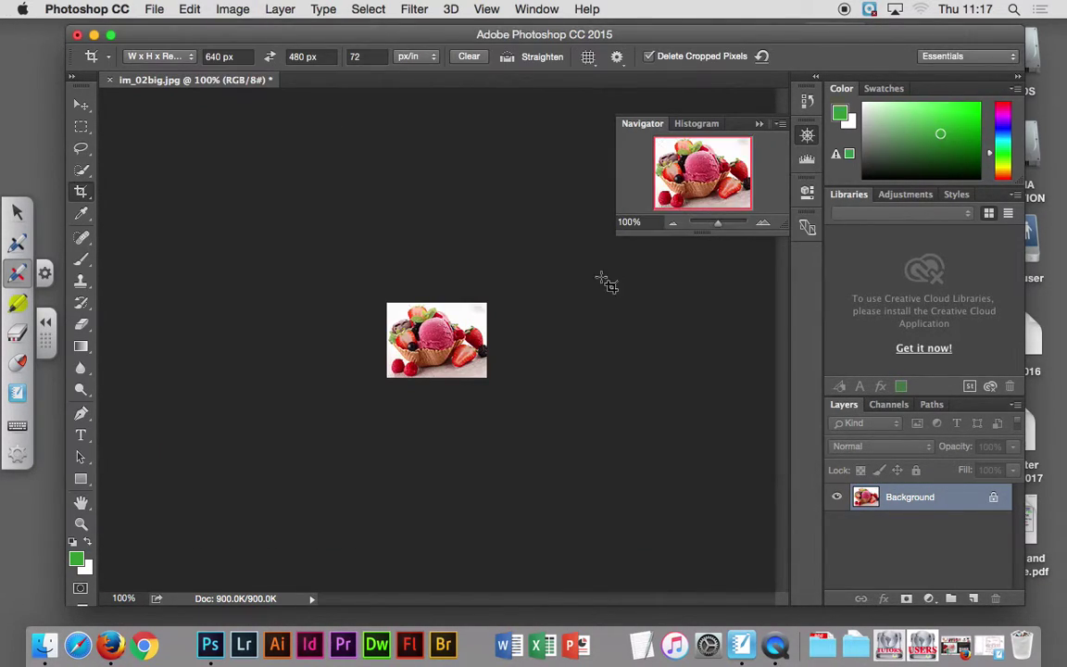
Step: Save the waffle-bowl thumbnail as im_02th.jpg in the th folder
click(154, 9)
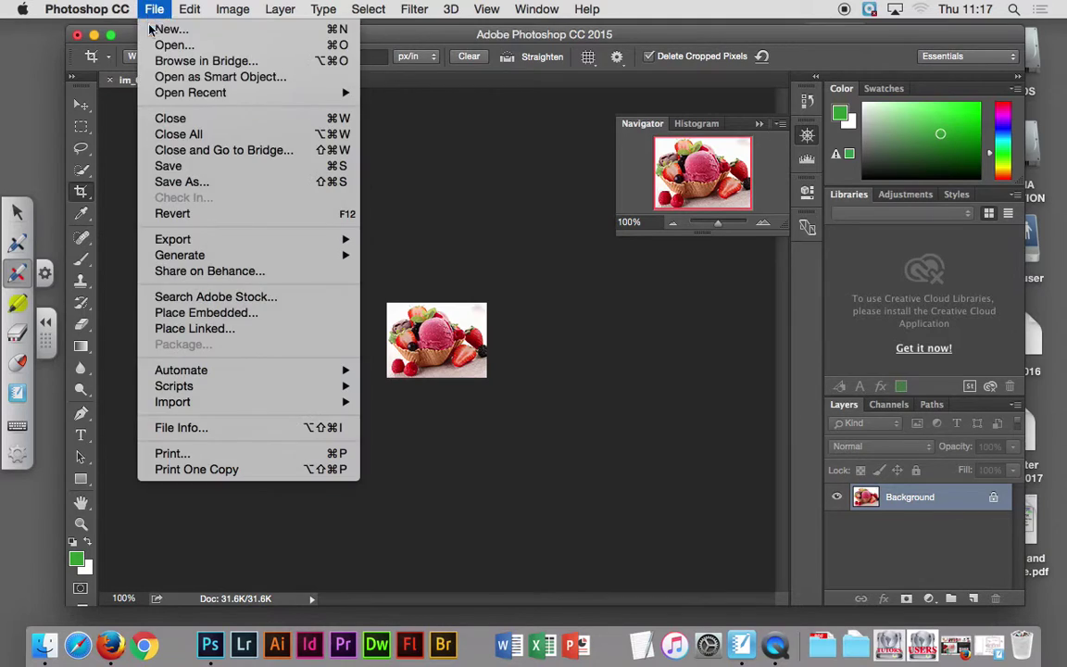
click(256, 183)
click(544, 174)
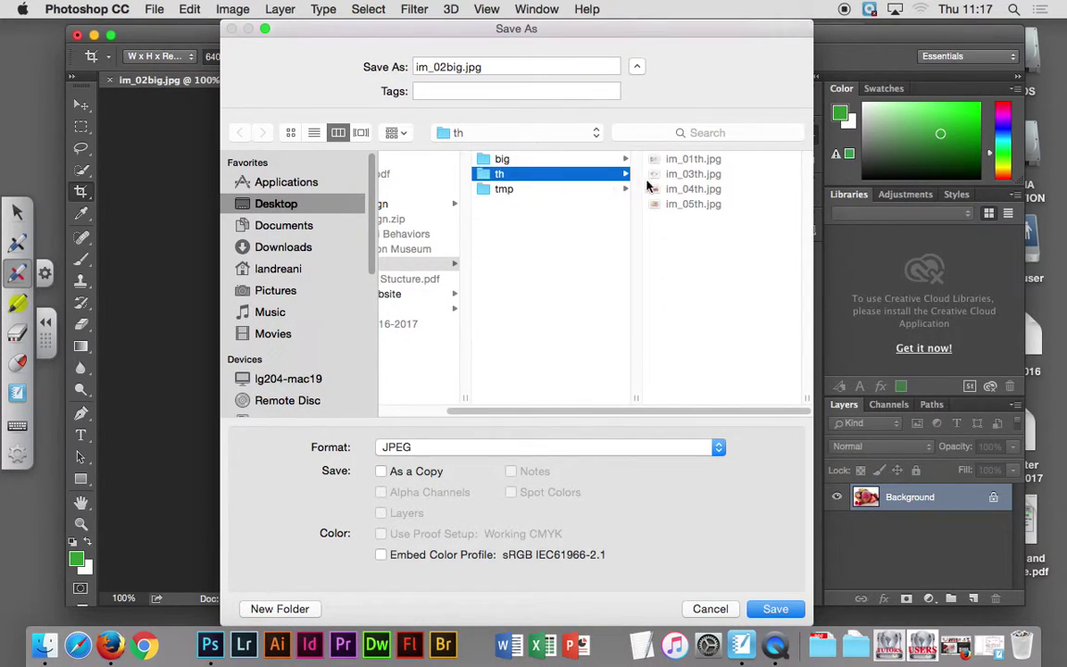
click(690, 174)
click(435, 66)
key(Delete)
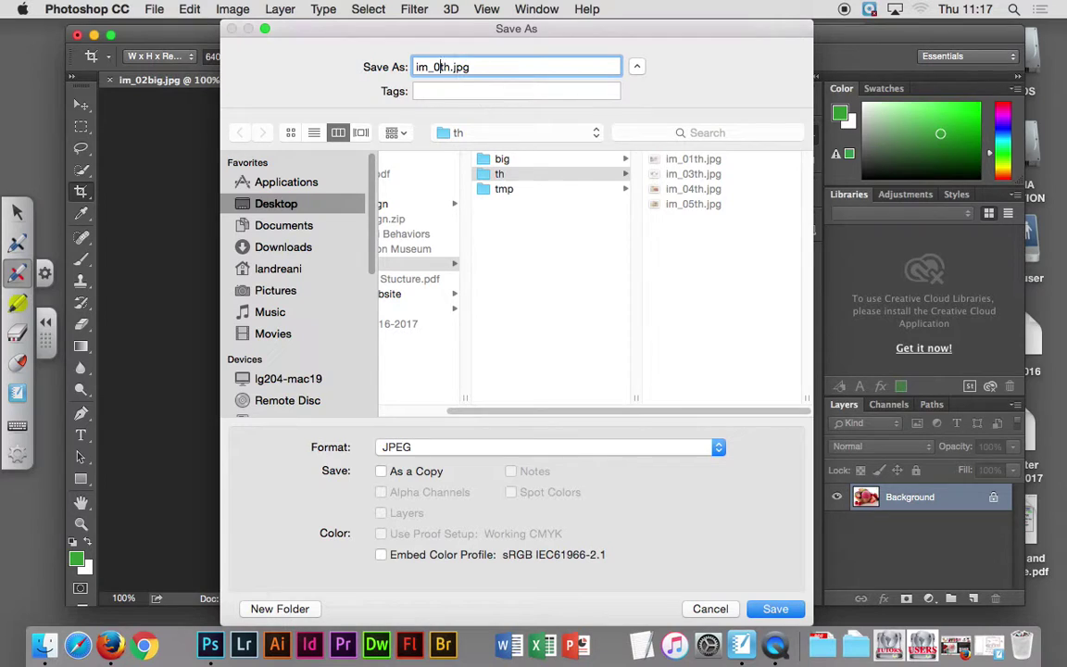
text(2)
key(Return)
key(Return)
Step: Save im_02th.jpg with the JPEG options, close it, and move Photoshop aside
key(c)
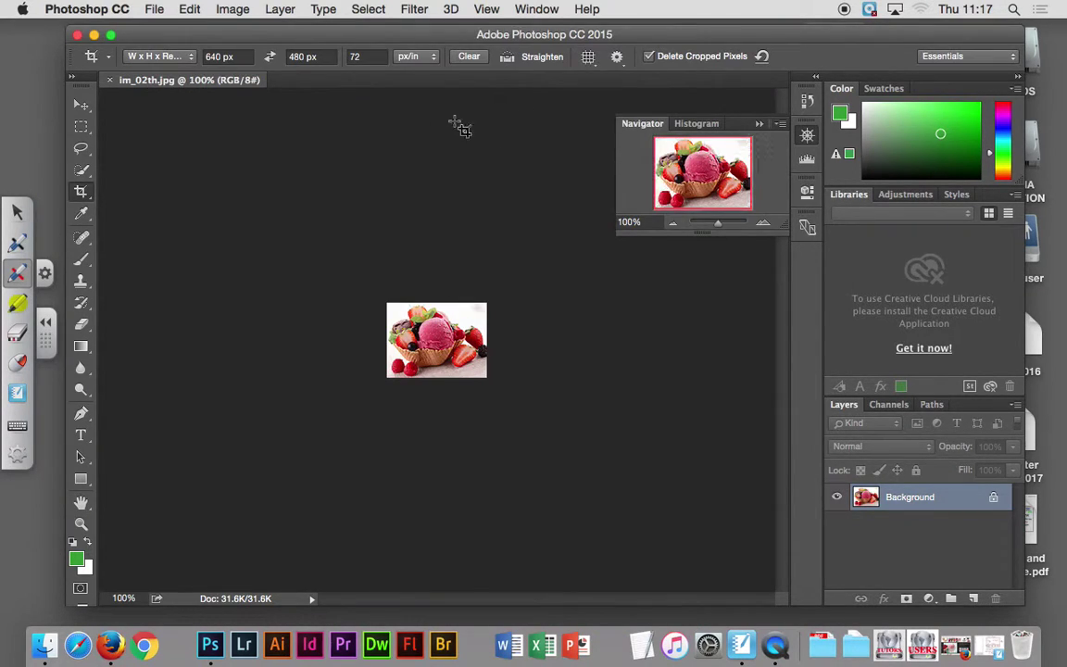
click(109, 79)
click(78, 39)
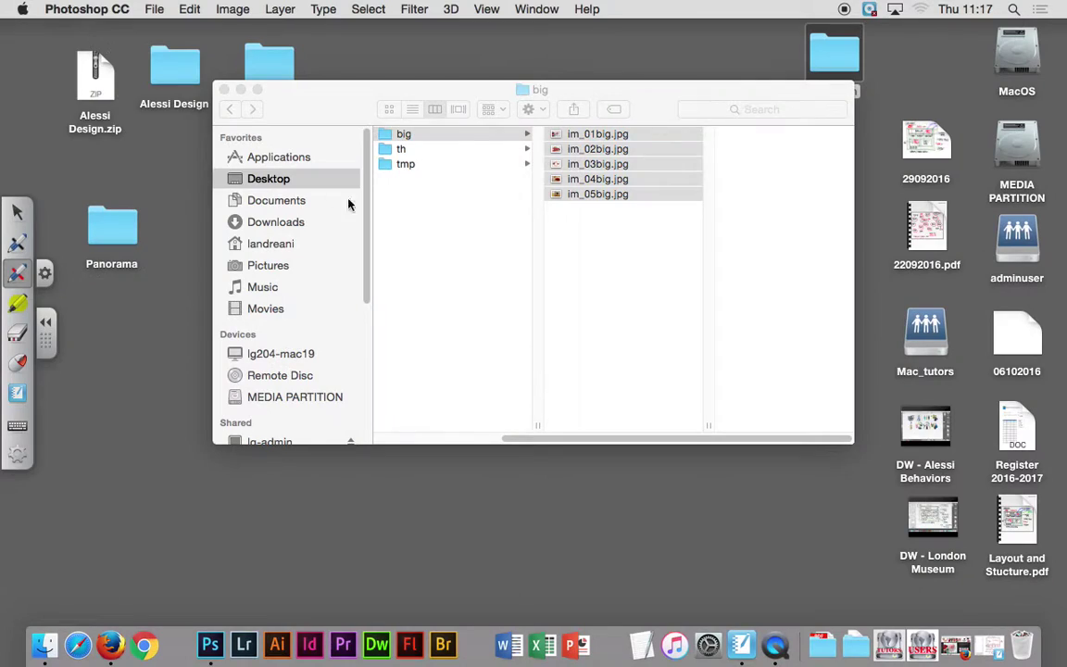
Step: In Finder, inspect the big, th and tmp folders, previewing im_01th.jpg
click(466, 225)
click(417, 136)
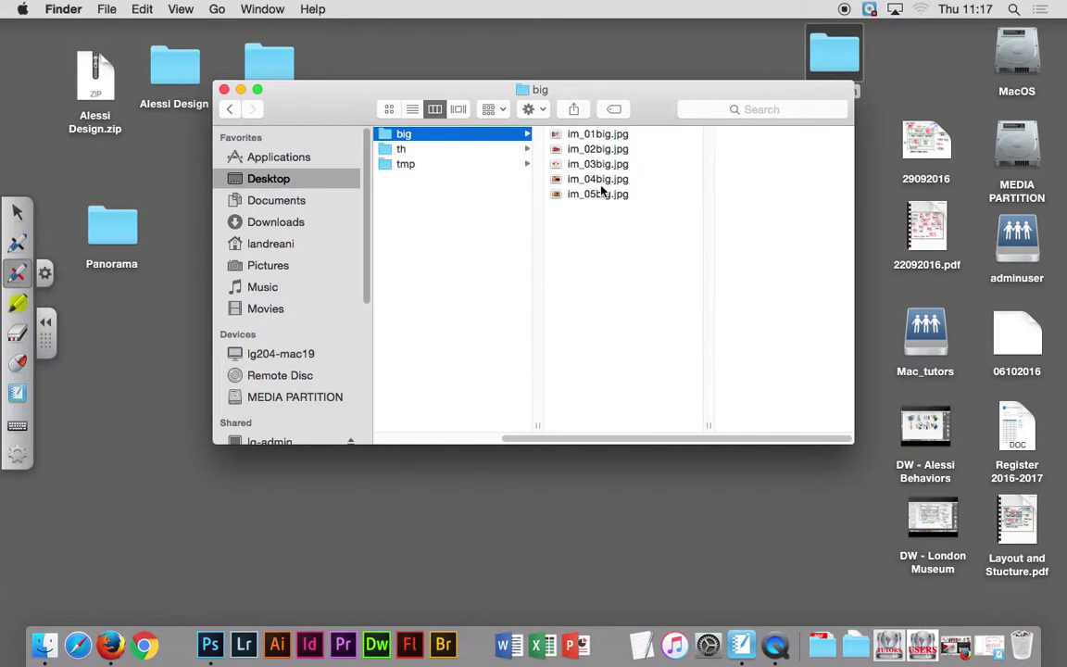
click(443, 149)
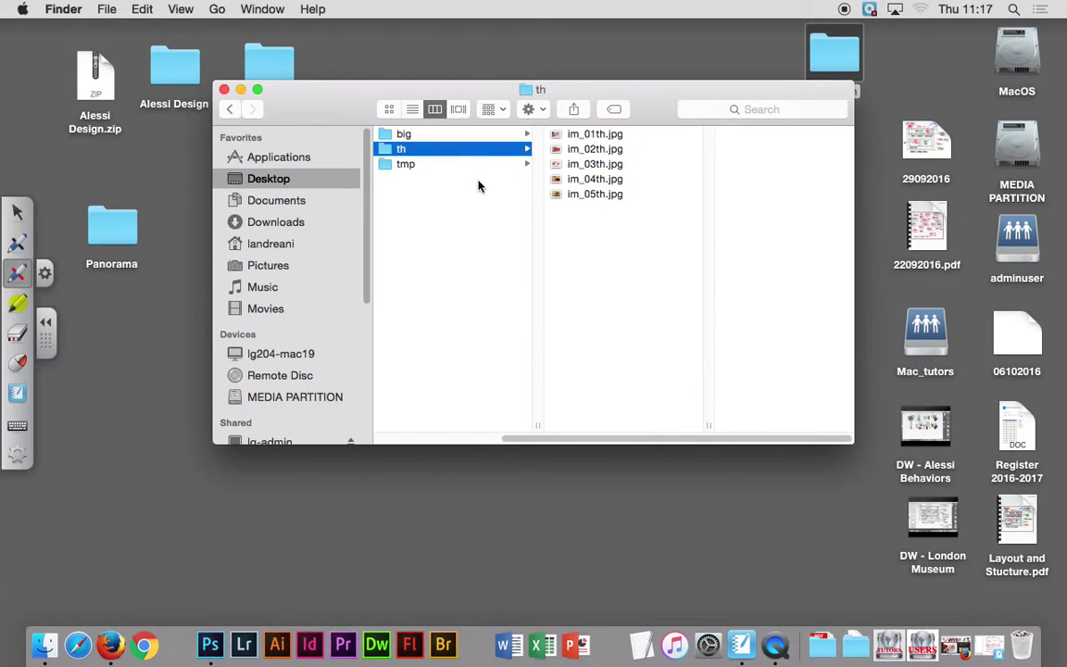
click(607, 135)
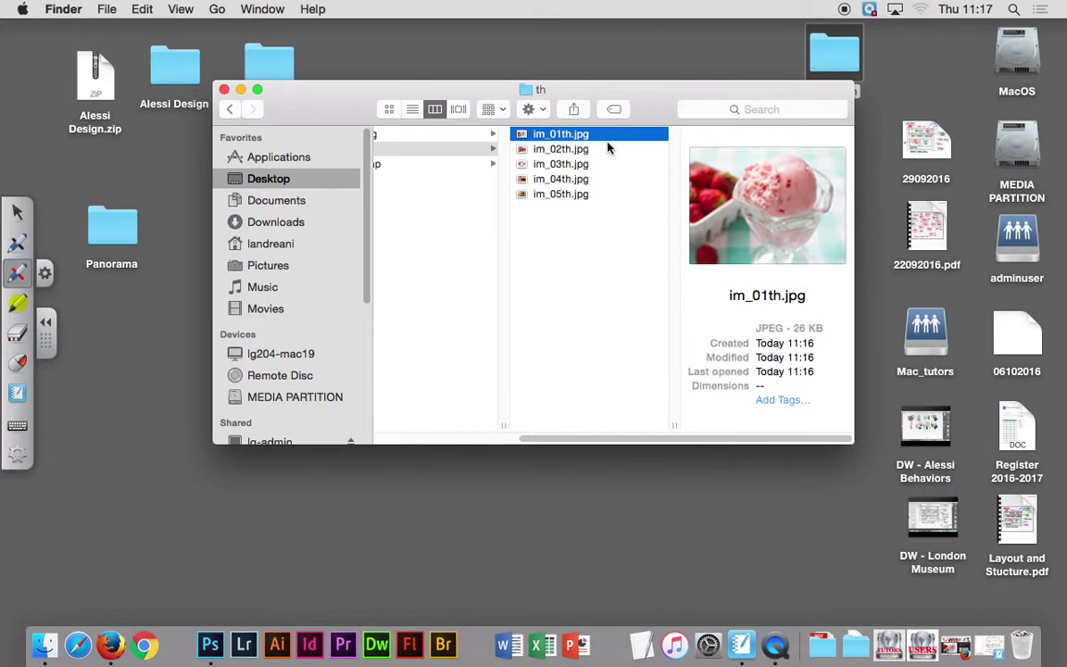
click(473, 165)
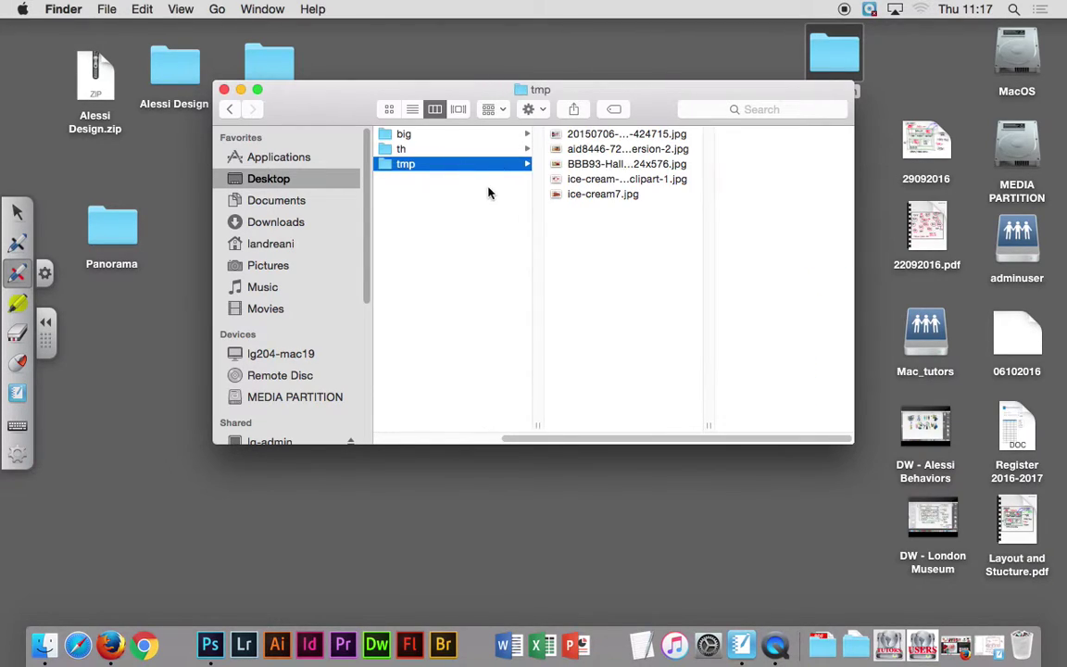
scroll(500, 195, left, 5)
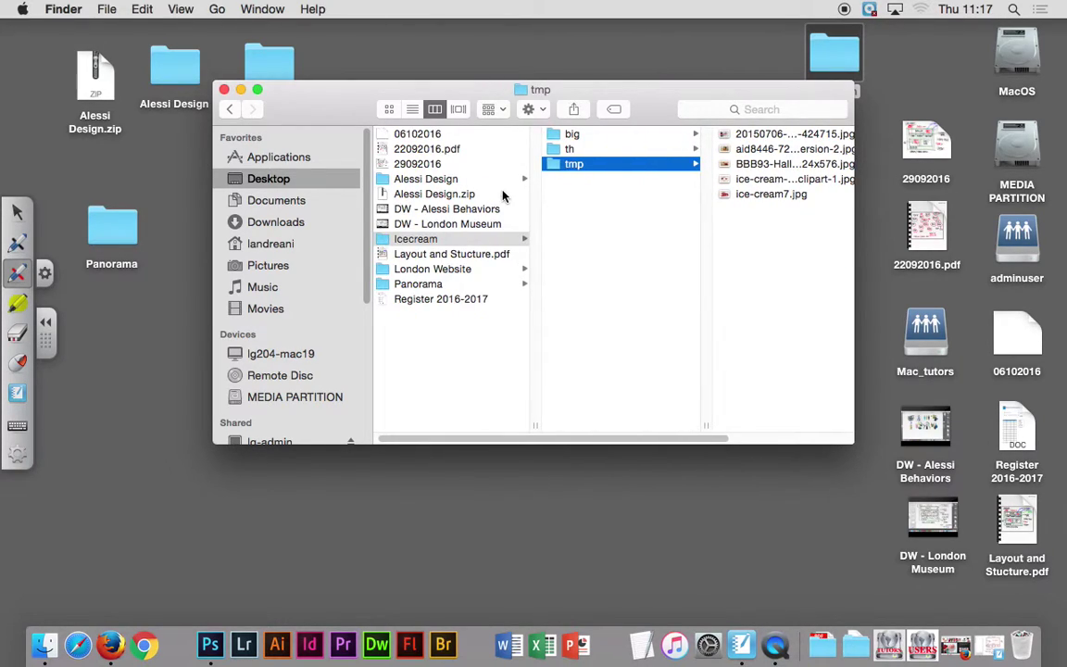
Step: Enlarge and reposition the Finder window, then launch Dreamweaver from the dock
drag(865, 447, 998, 521)
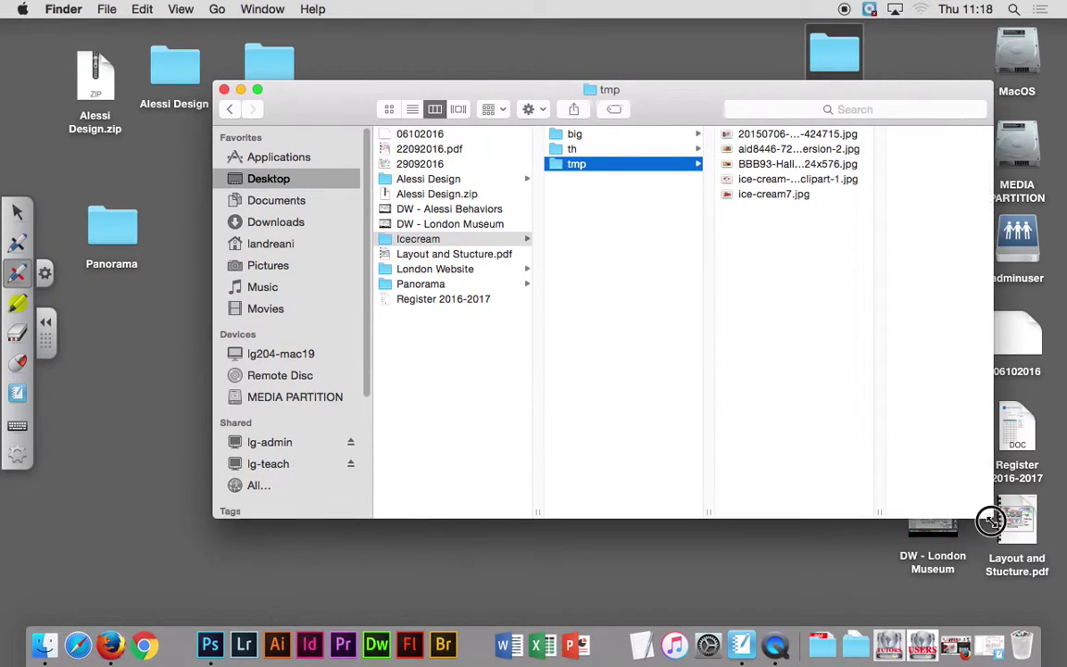
drag(642, 90, 544, 68)
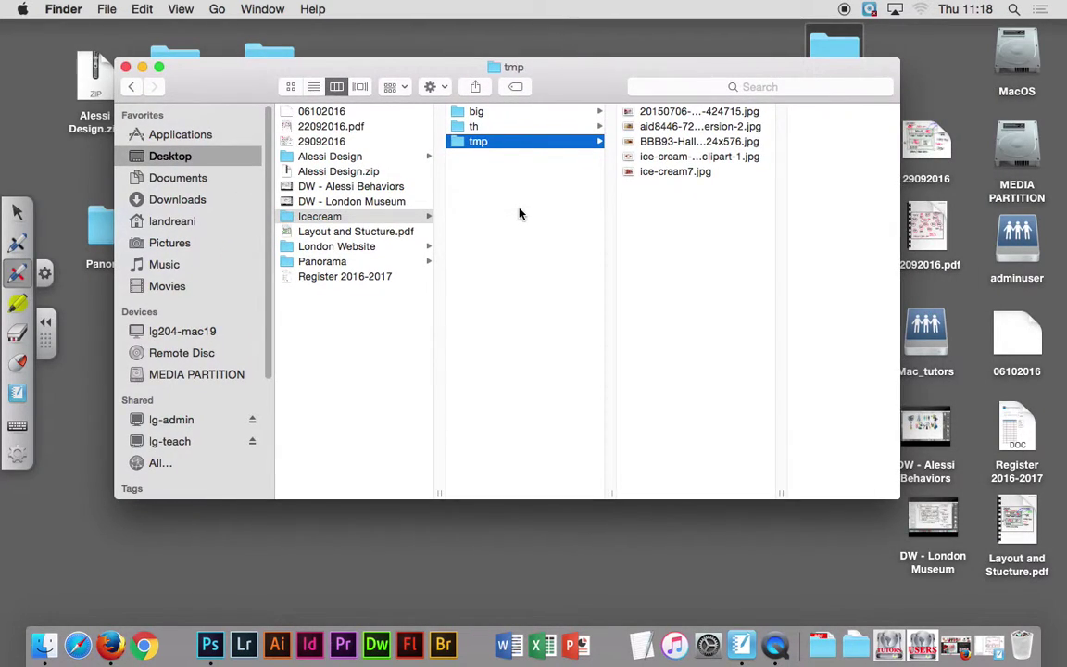
click(375, 654)
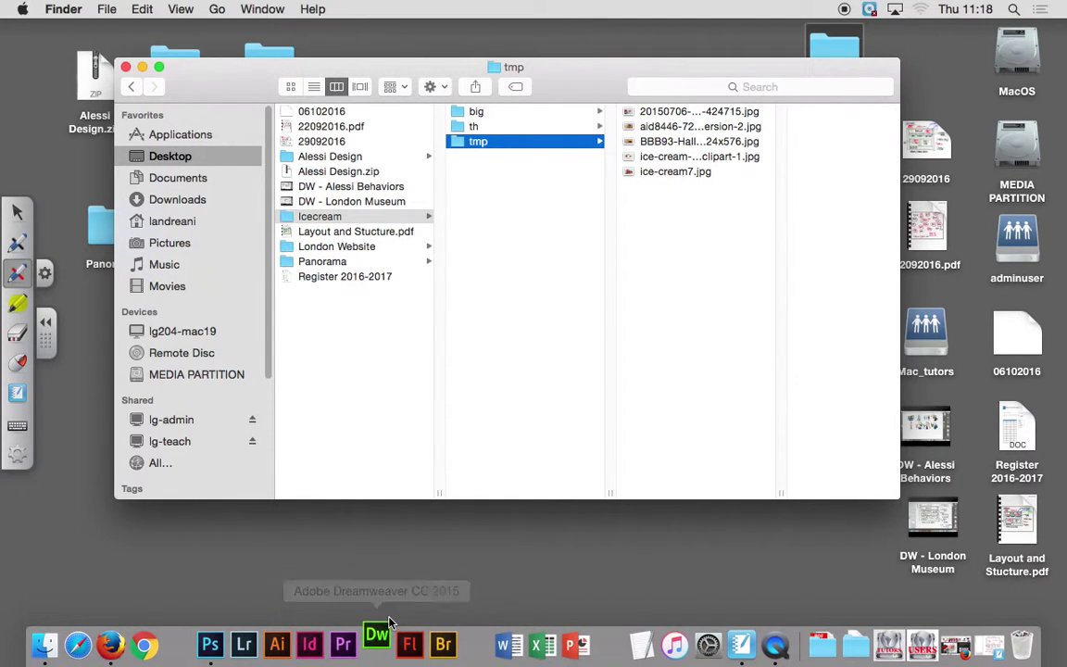
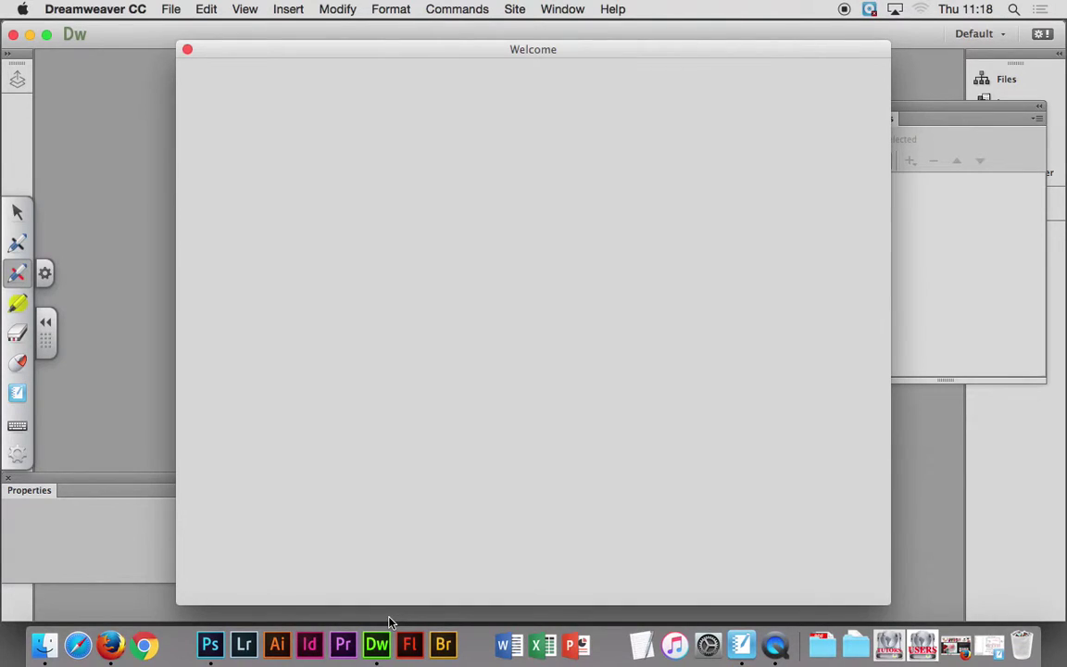
Step: Close the Welcome screen, move the Properties panel and collapse the floating toolbar
click(187, 49)
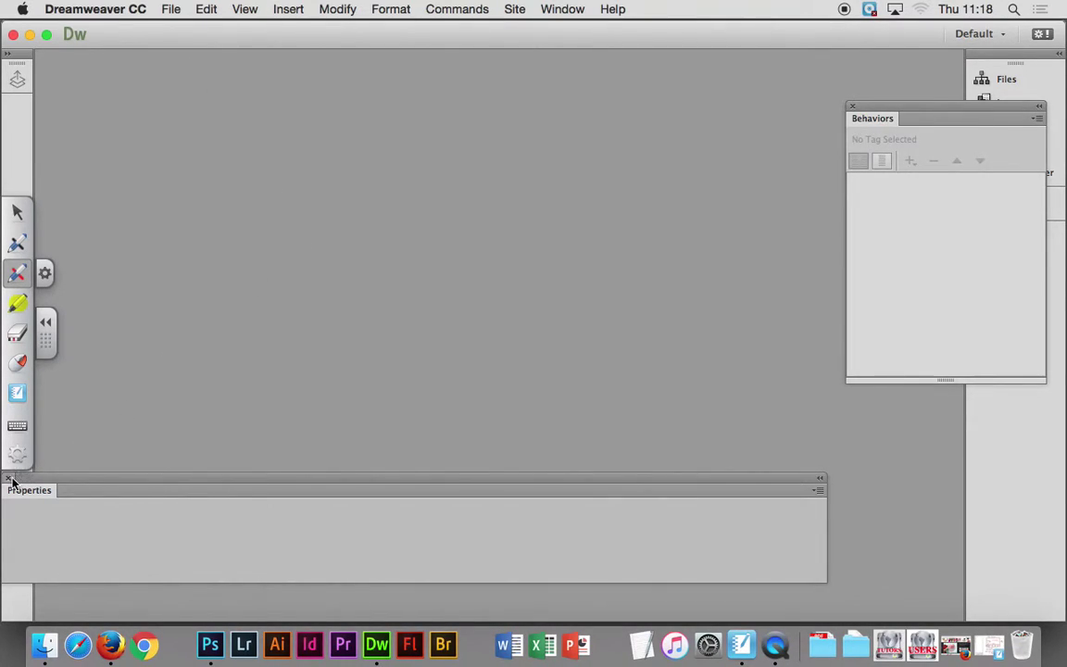
drag(64, 480, 133, 496)
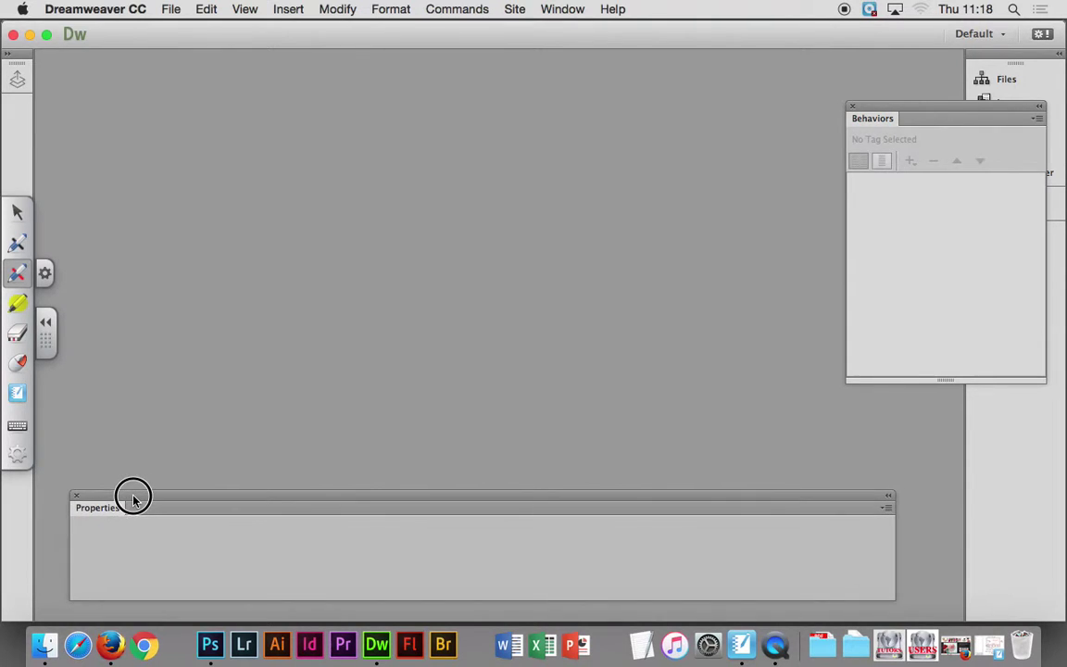
click(46, 324)
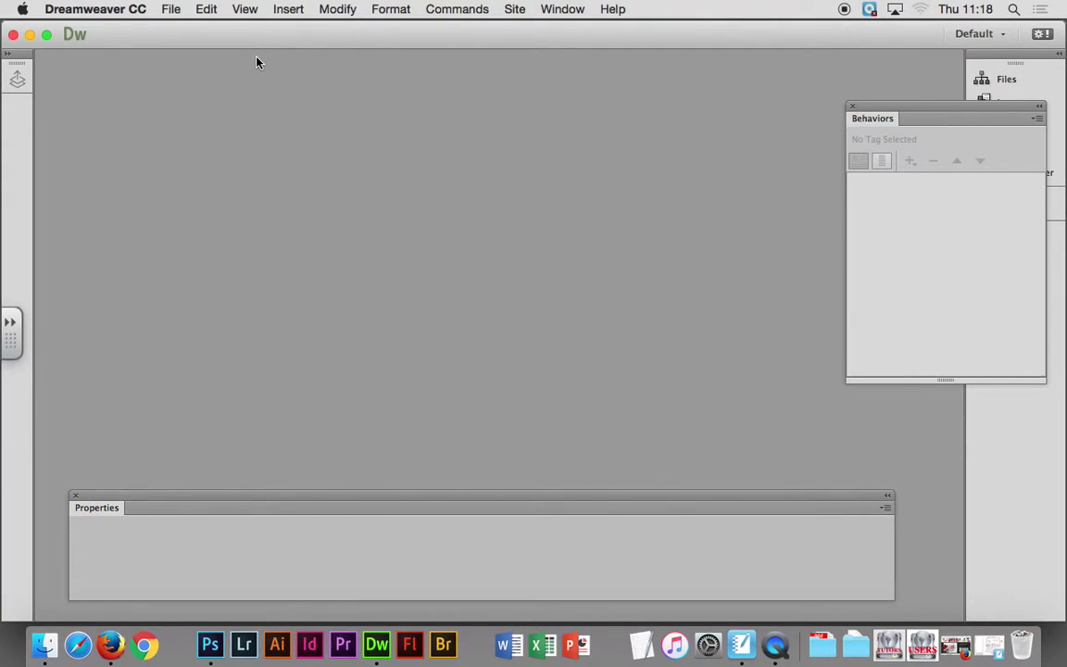
Step: Create a new blank HTML document from File > New
click(170, 10)
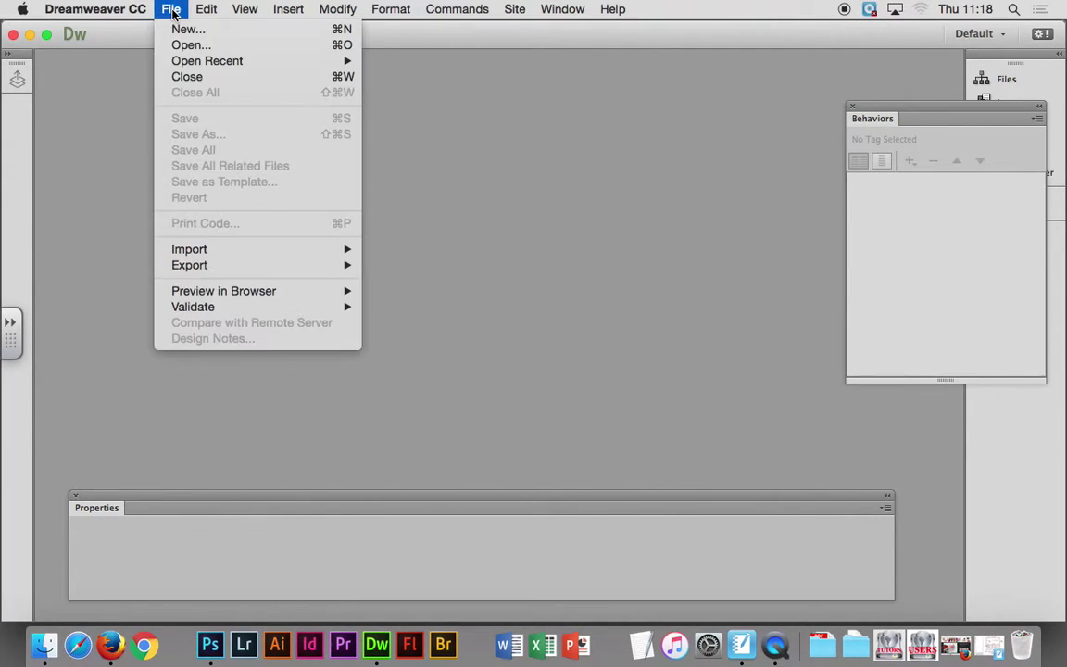
click(182, 30)
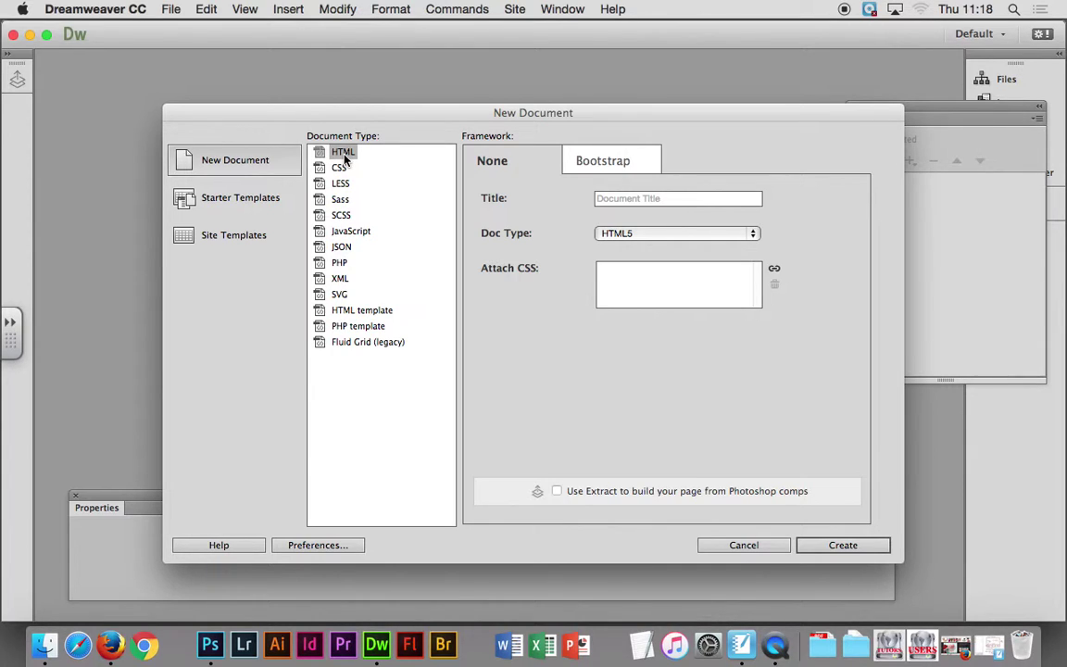
click(826, 545)
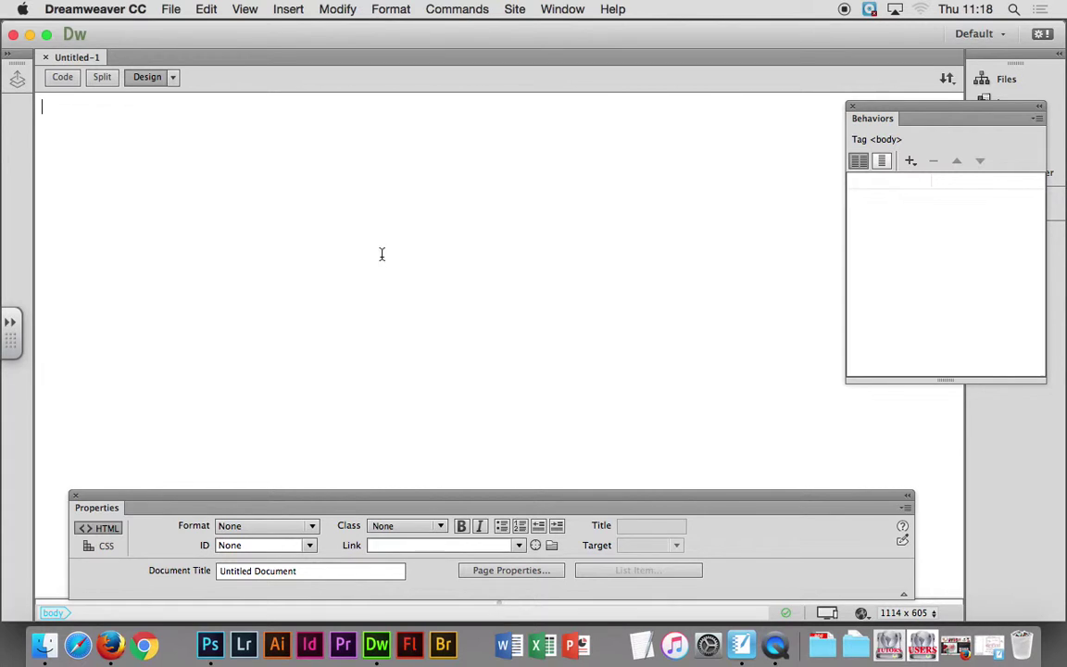
Step: Use Save As to store the blank page as index.html in the Icecream folder
click(171, 10)
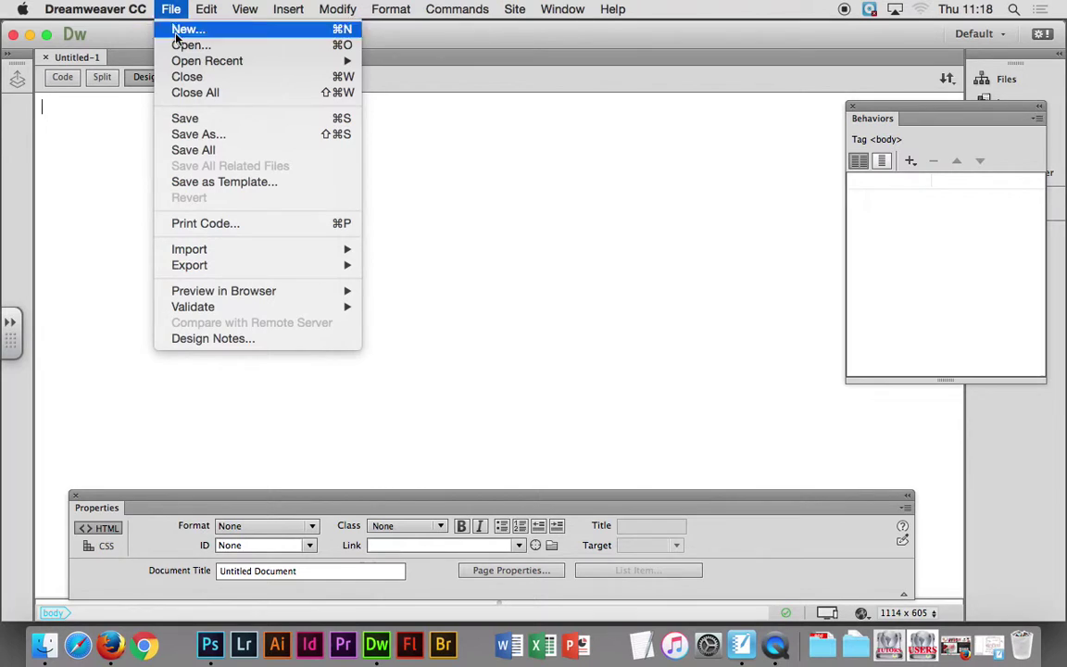
click(215, 139)
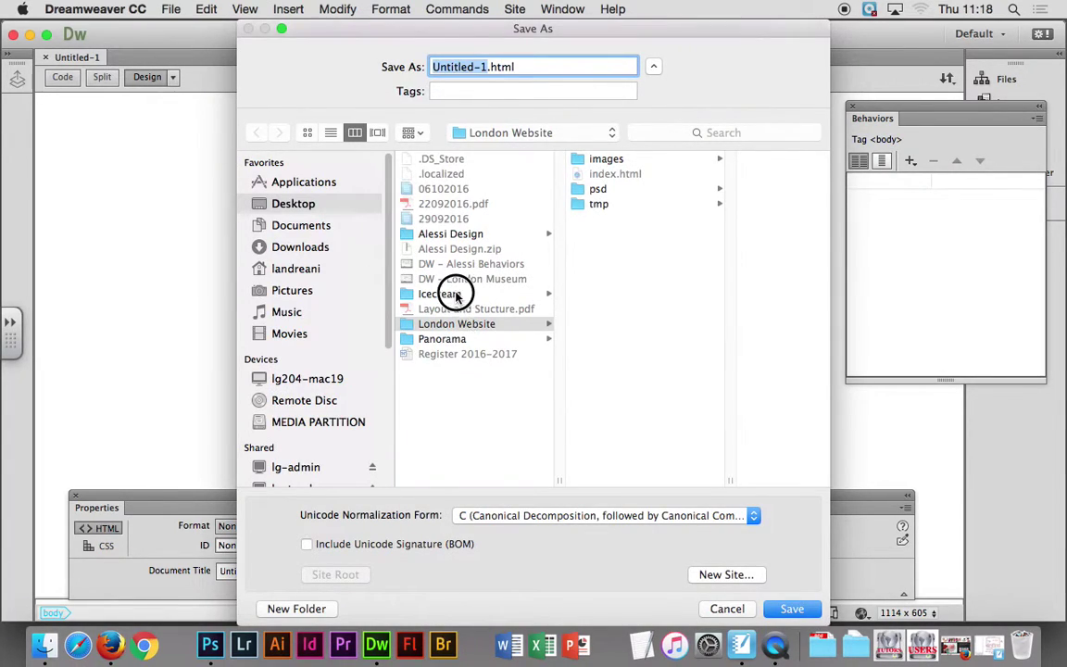
click(456, 294)
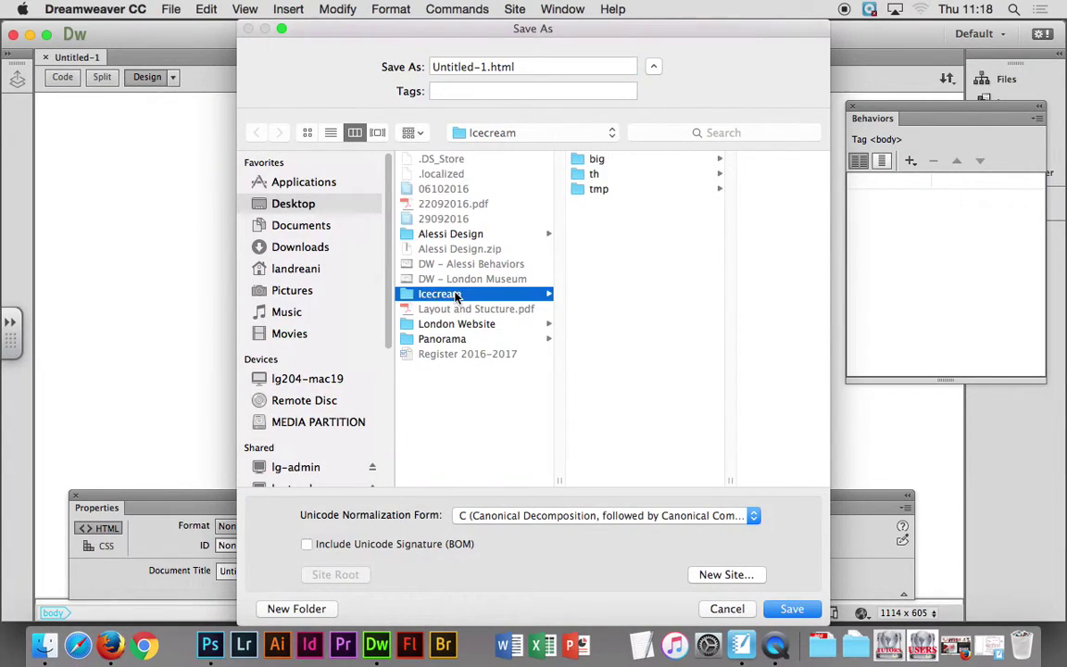
click(478, 67)
triple_click(478, 67)
text(in)
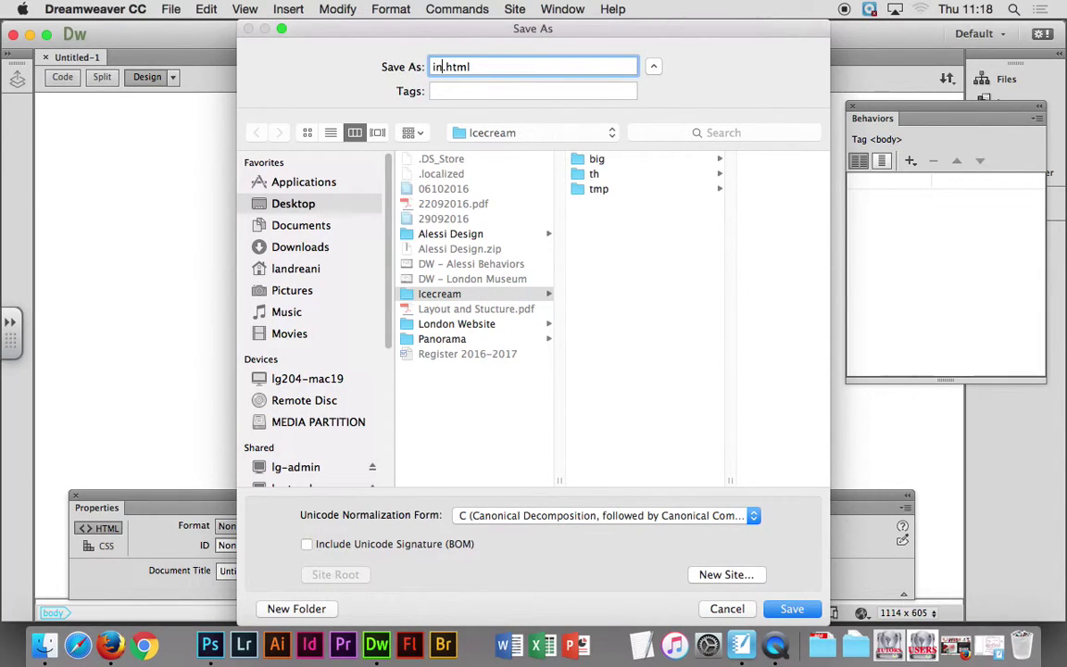
text(de)
text(x)
click(784, 608)
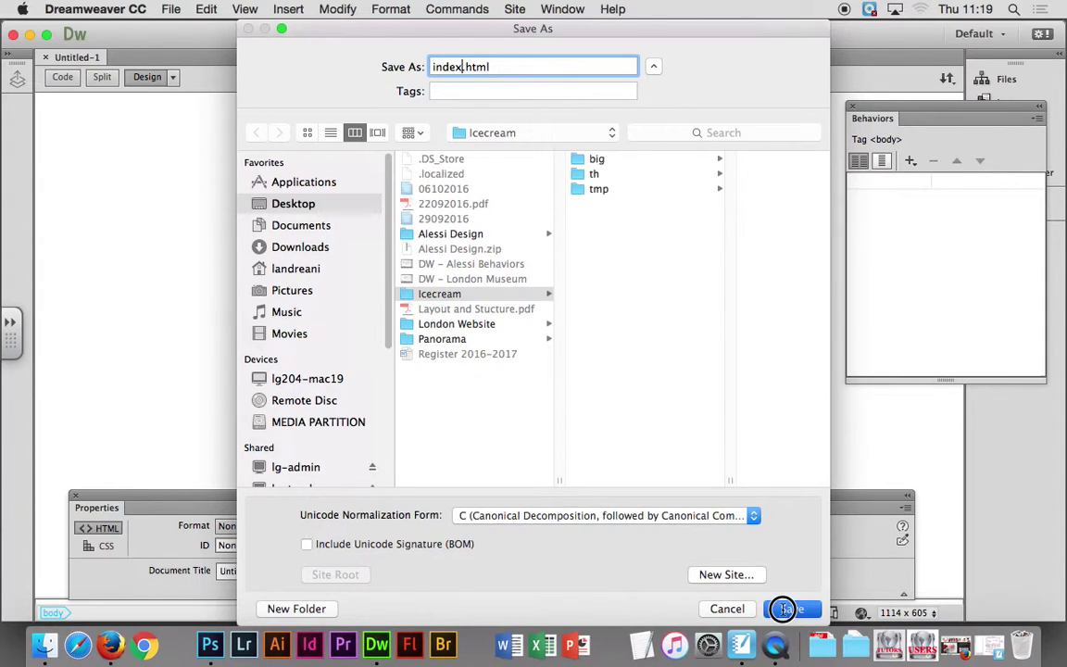
click(783, 608)
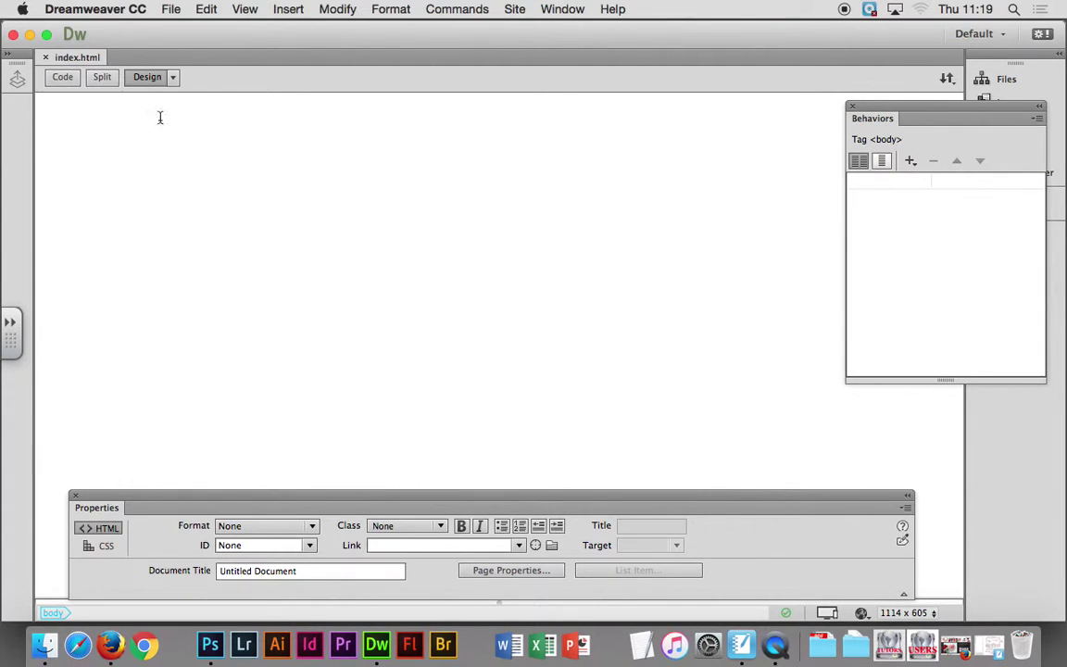
click(235, 171)
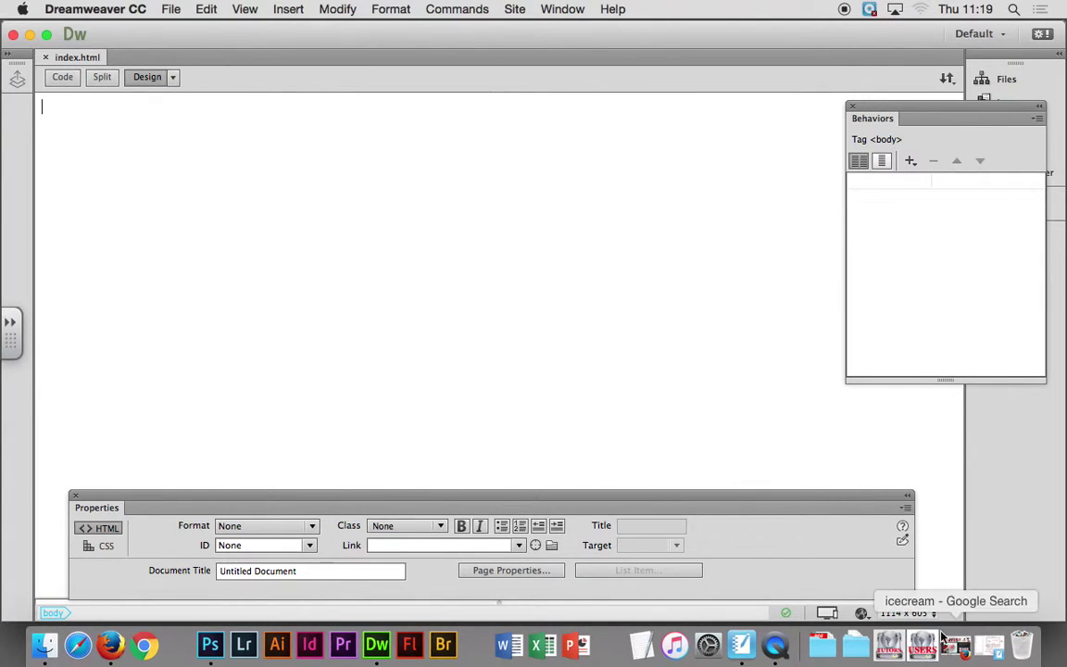
click(987, 646)
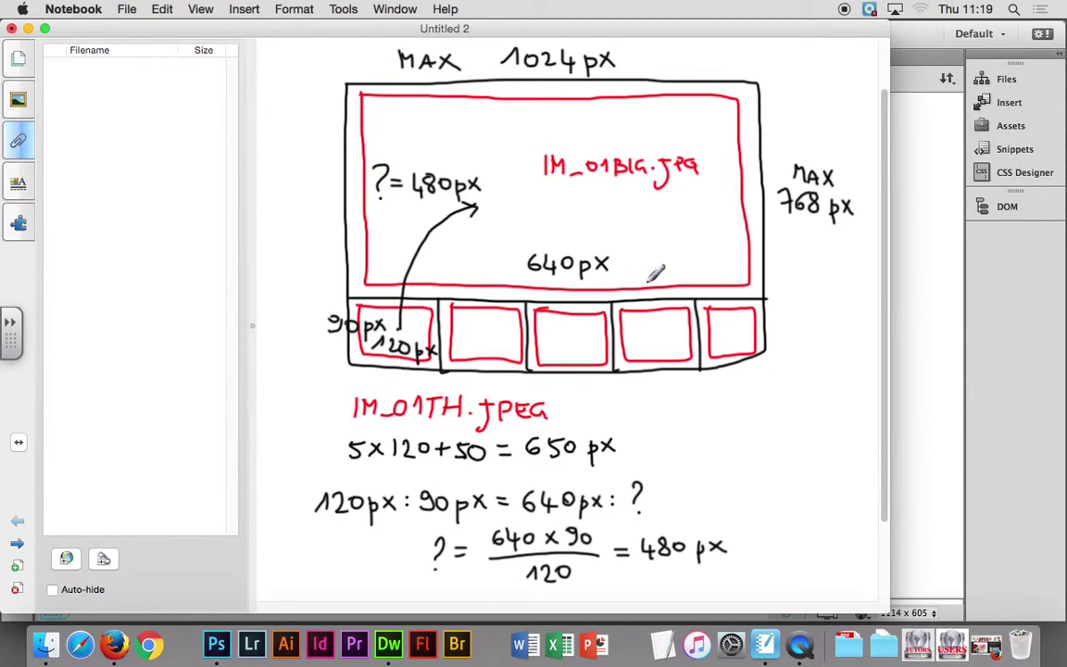
click(12, 28)
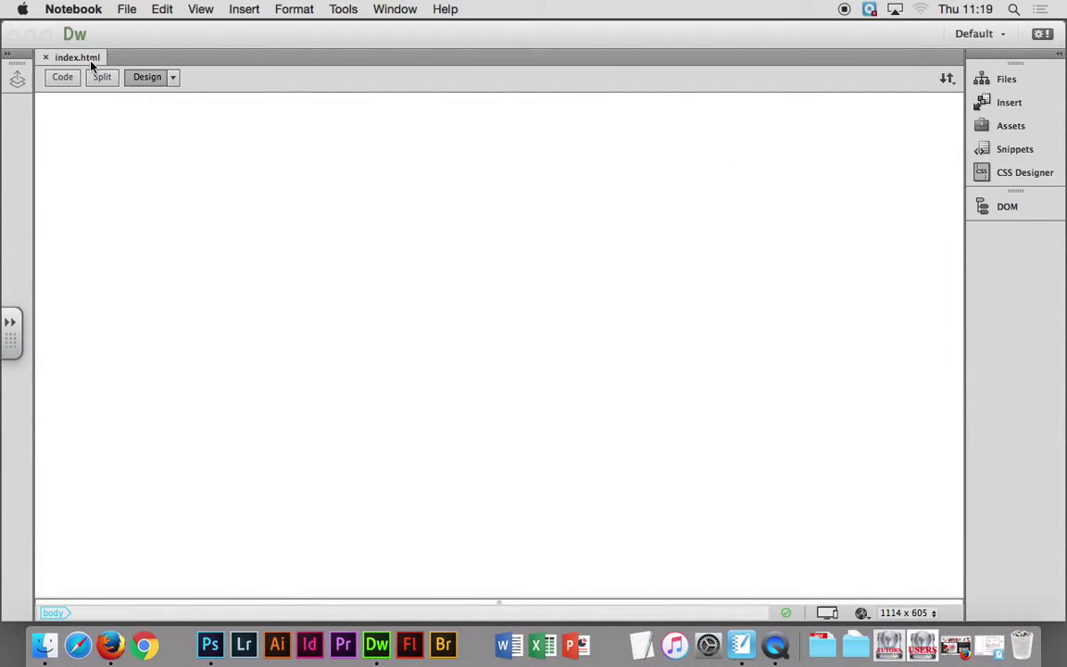
click(232, 11)
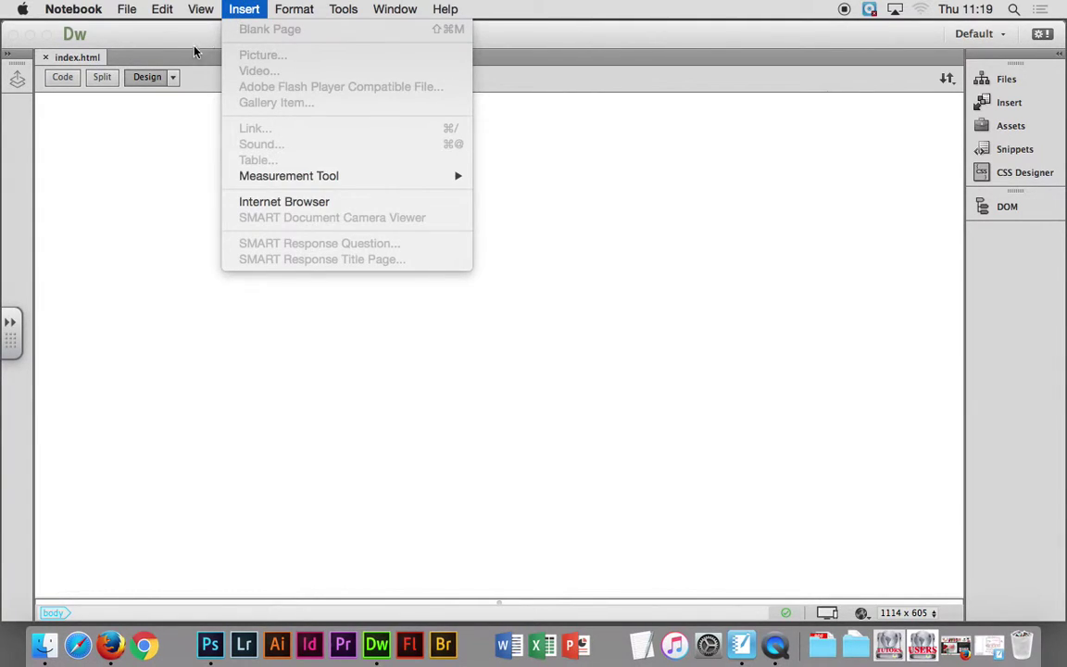
Step: Insert a table with 2 rows, 5 columns, 650-pixel width and border 1
click(195, 52)
click(288, 9)
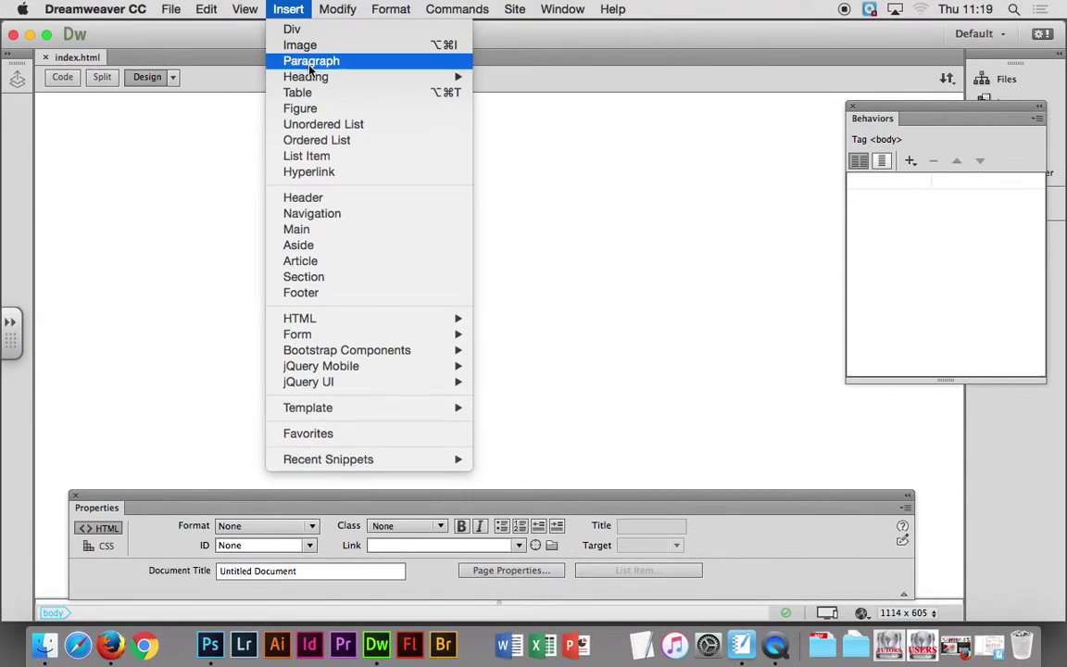
click(298, 92)
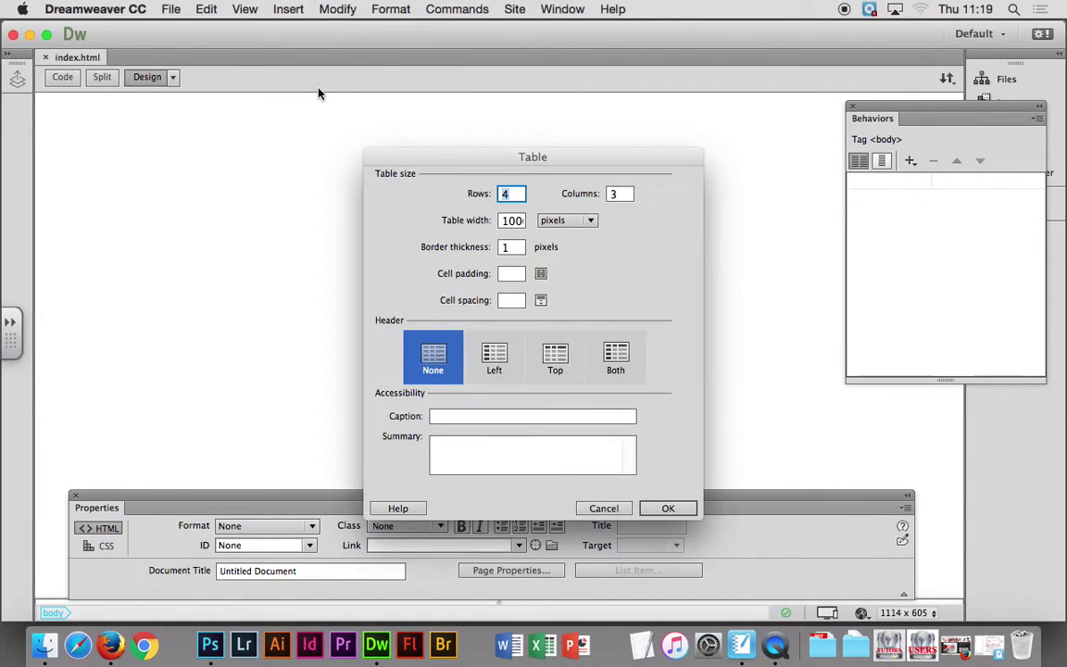
drag(512, 193, 488, 194)
double_click(614, 195)
text(5)
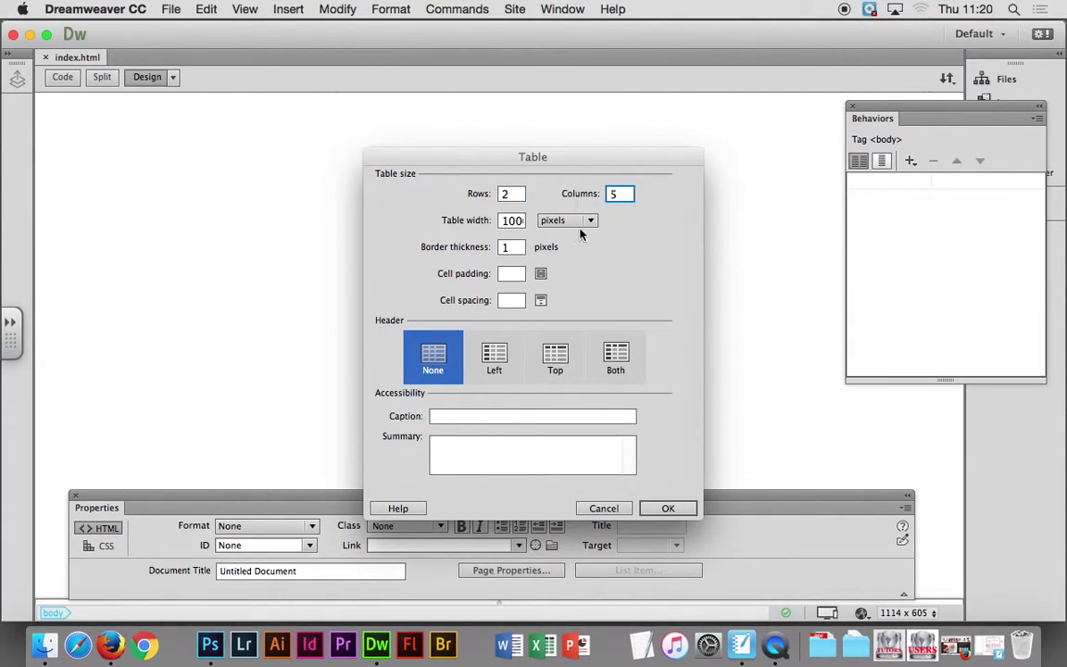
click(988, 646)
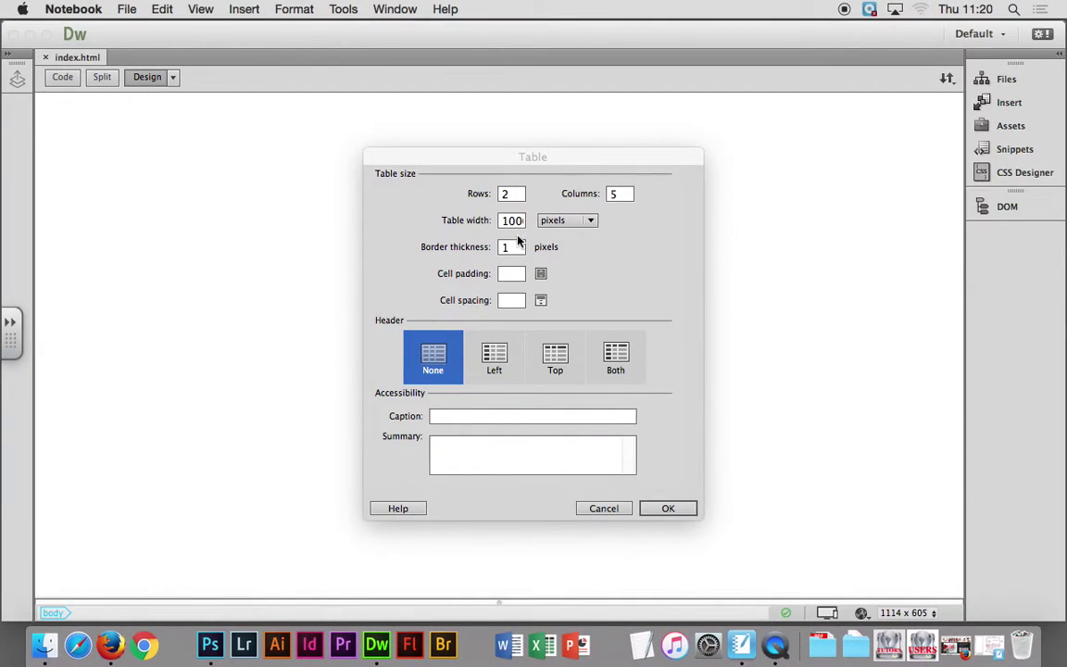
click(507, 220)
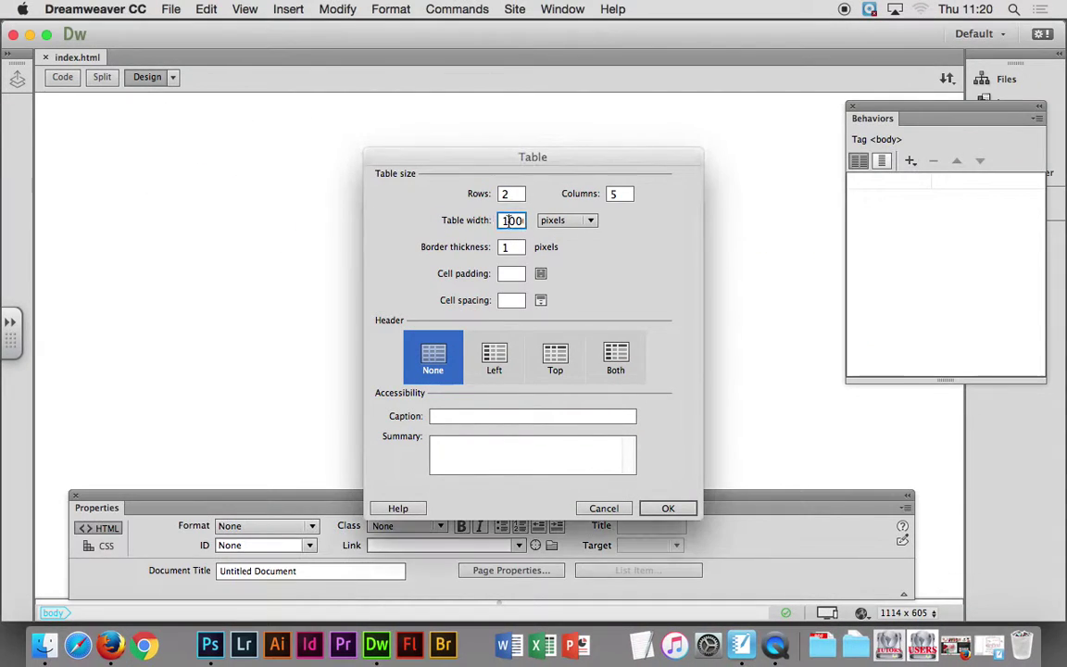
double_click(507, 220)
text(650)
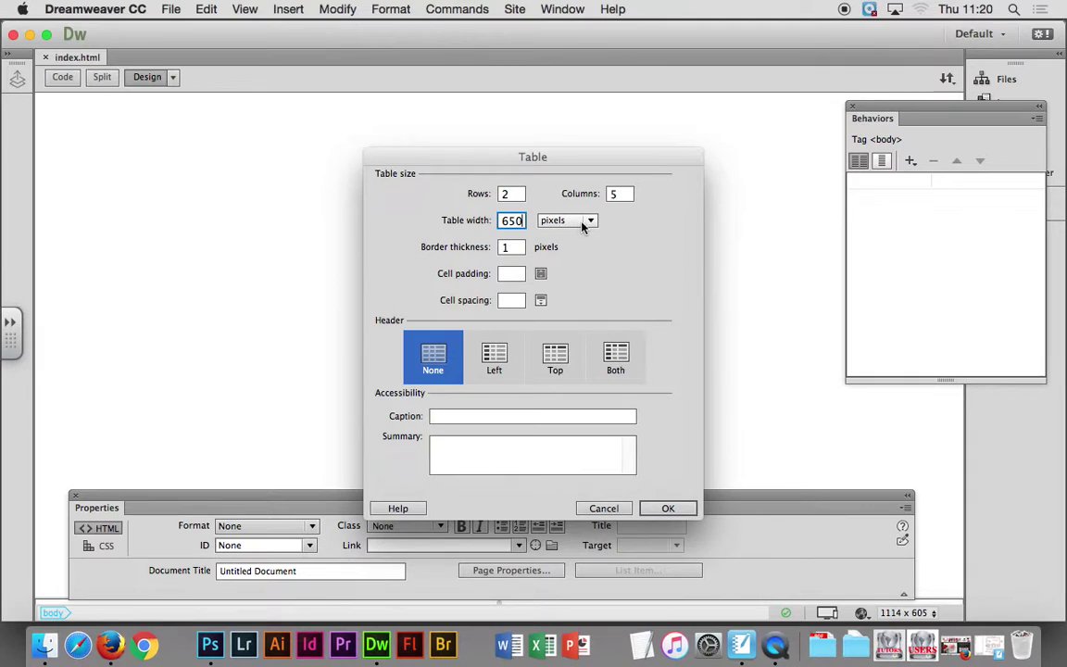
click(574, 220)
click(569, 220)
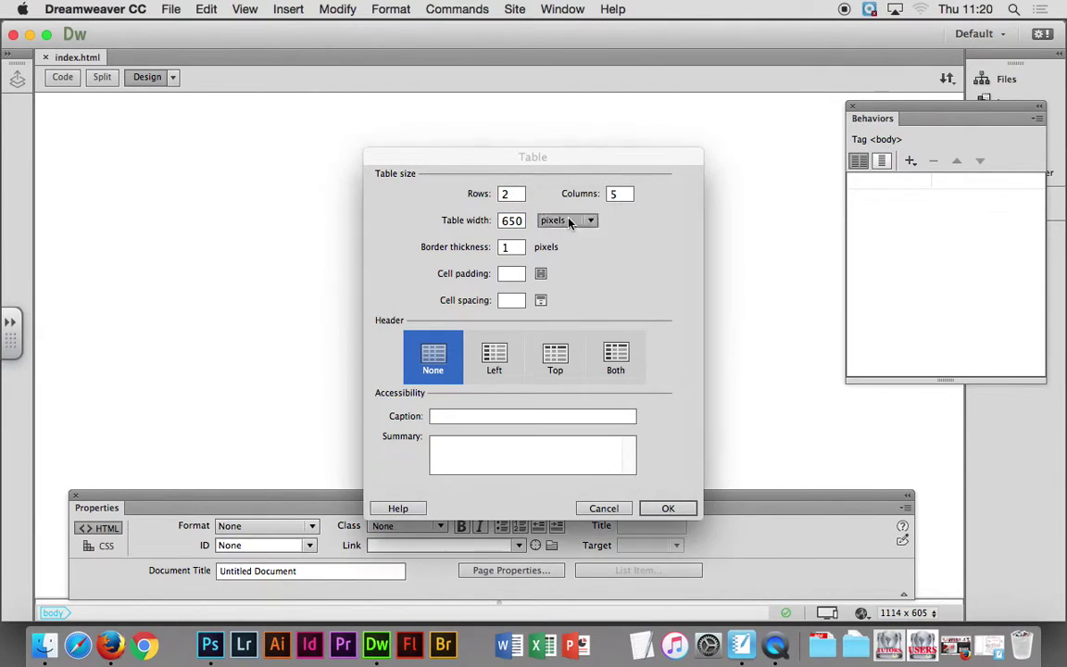
click(513, 248)
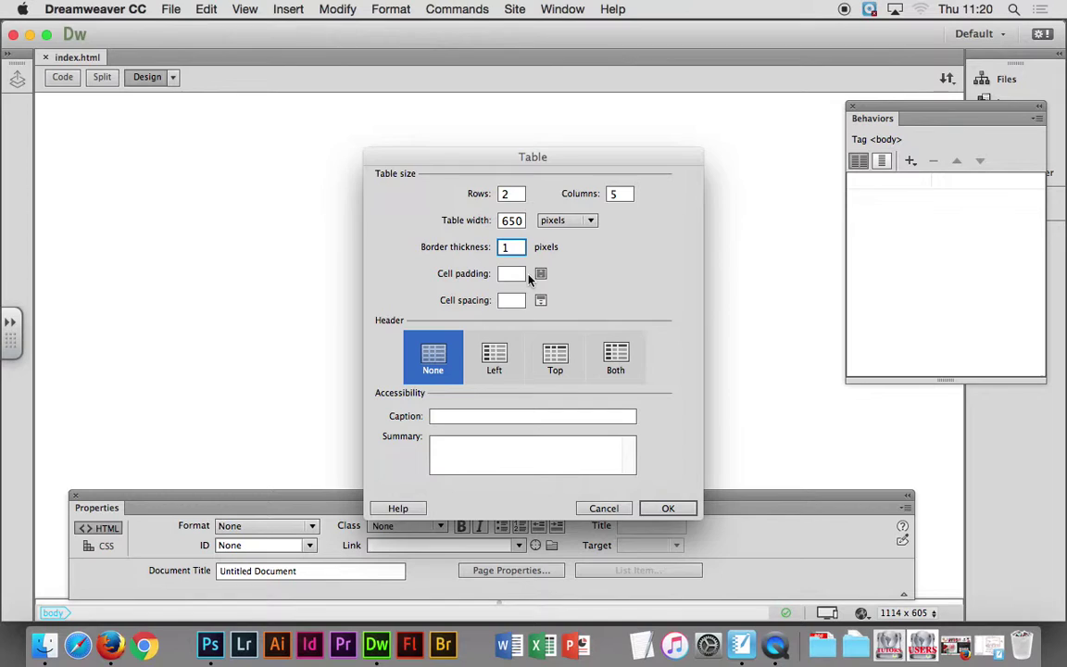
click(509, 276)
click(513, 303)
click(665, 507)
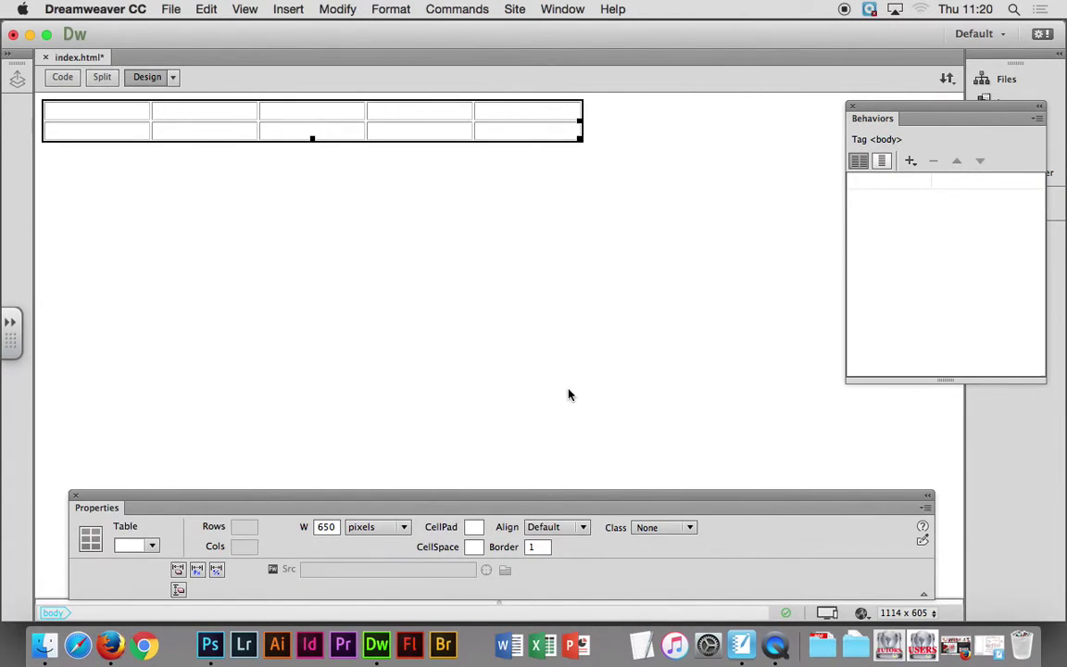
Step: Make the table rows taller, then reset the table width from 754 to 650 pixels
drag(312, 138, 312, 273)
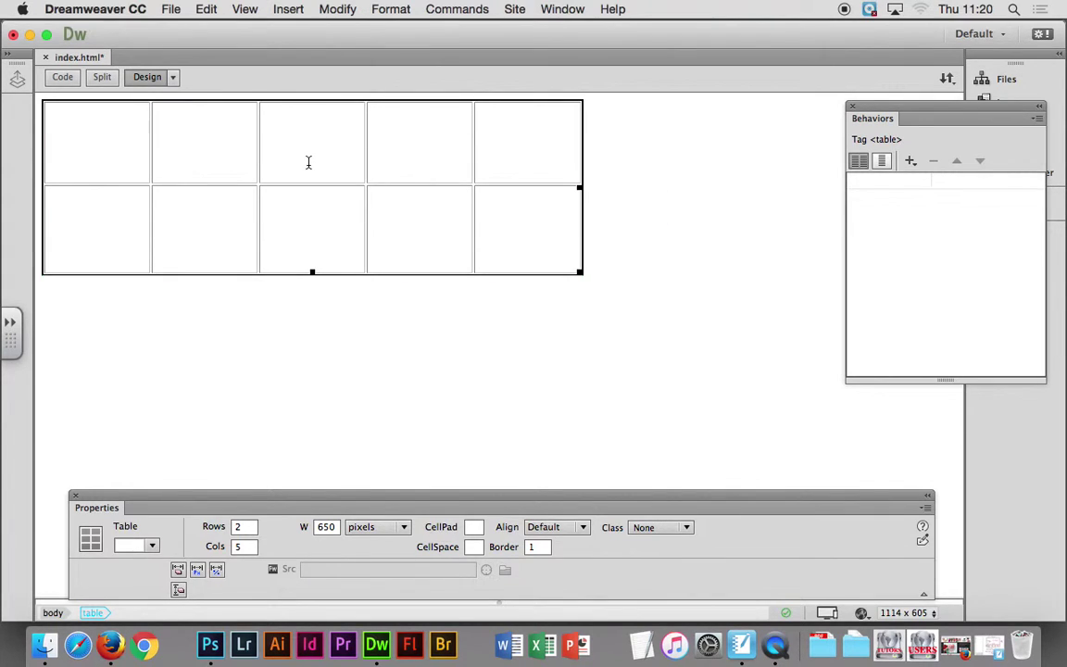
drag(581, 188, 667, 194)
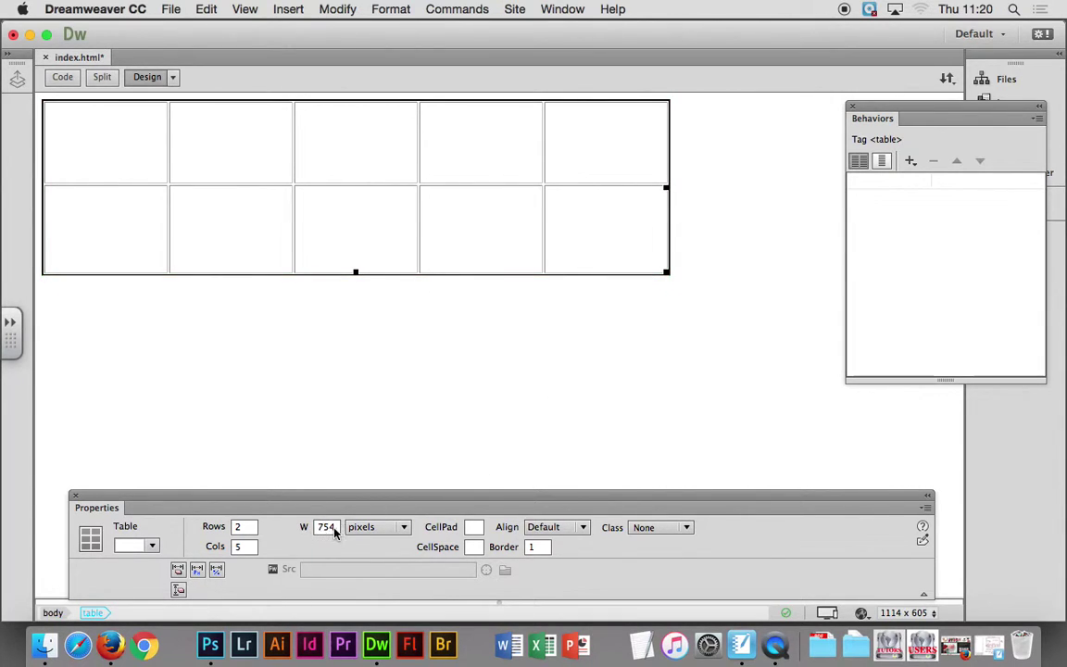
click(723, 218)
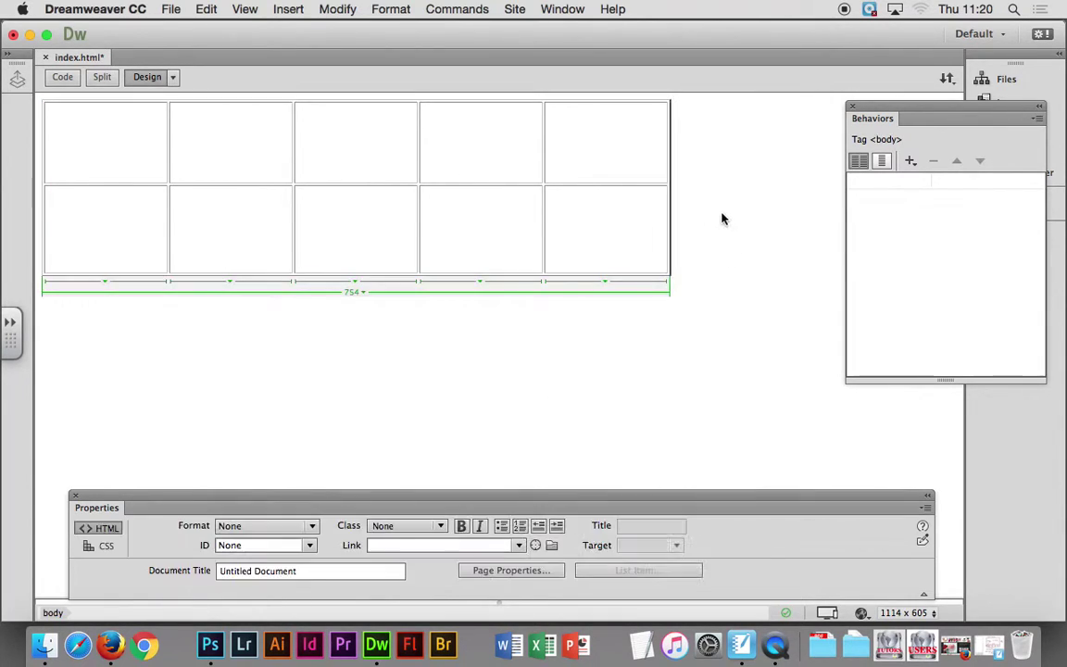
click(568, 200)
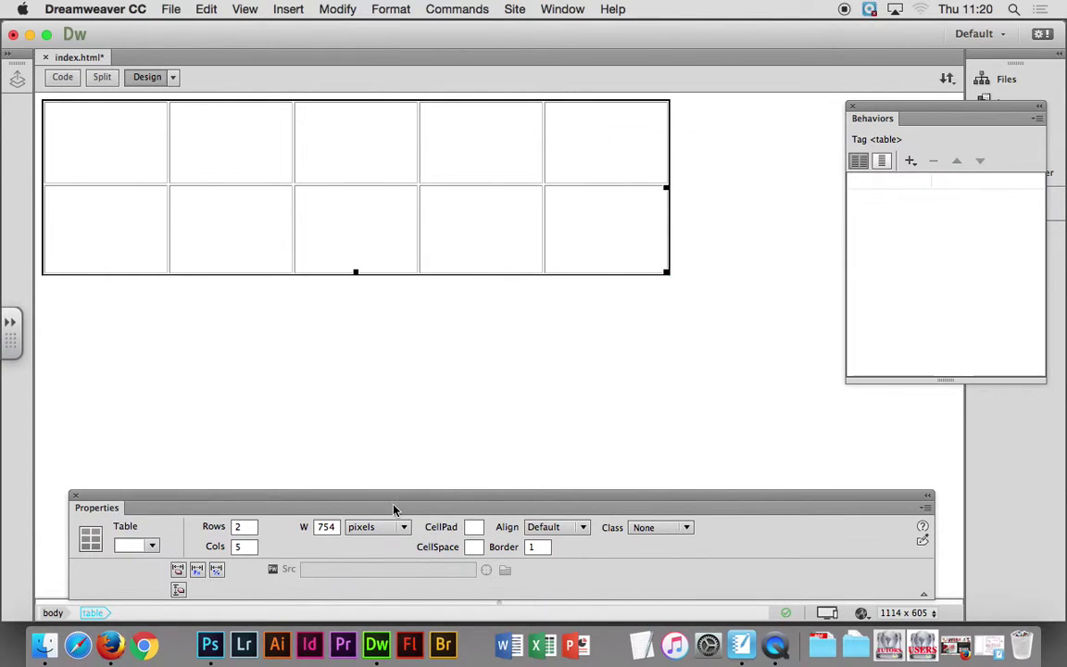
double_click(330, 526)
text(650)
key(Return)
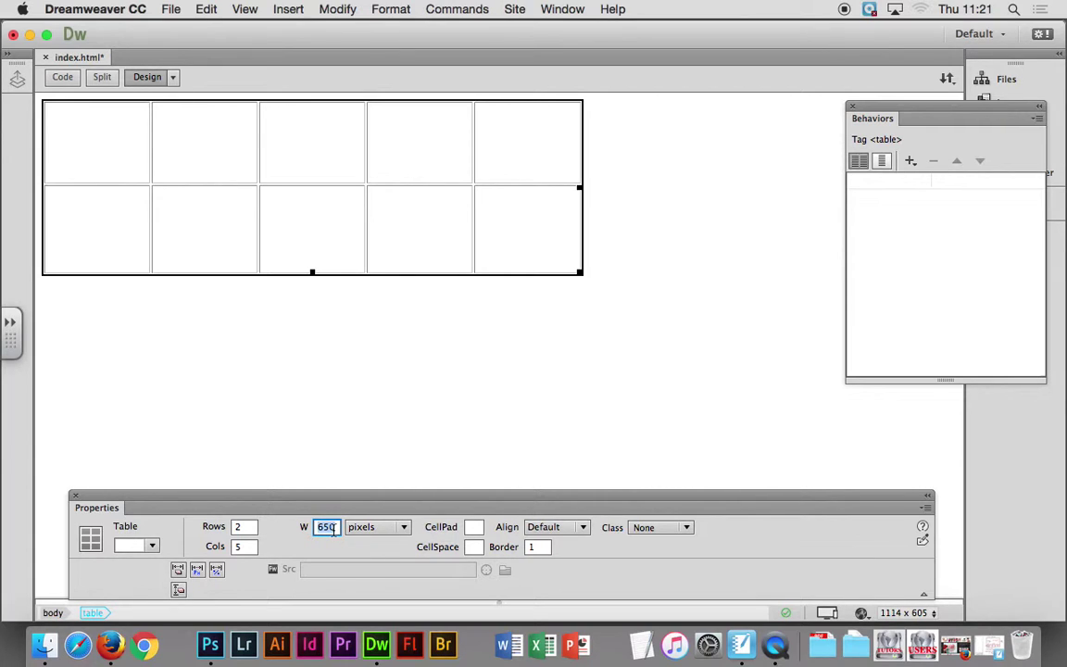
Step: Check the layout sketch in the browser, then return to the page
click(118, 152)
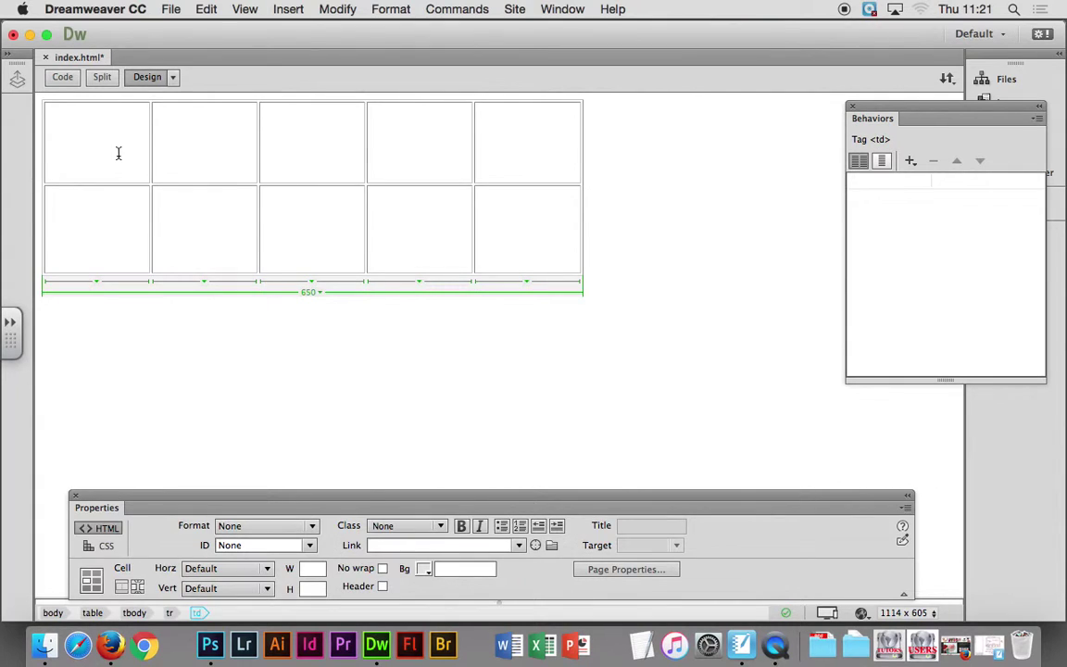
click(993, 648)
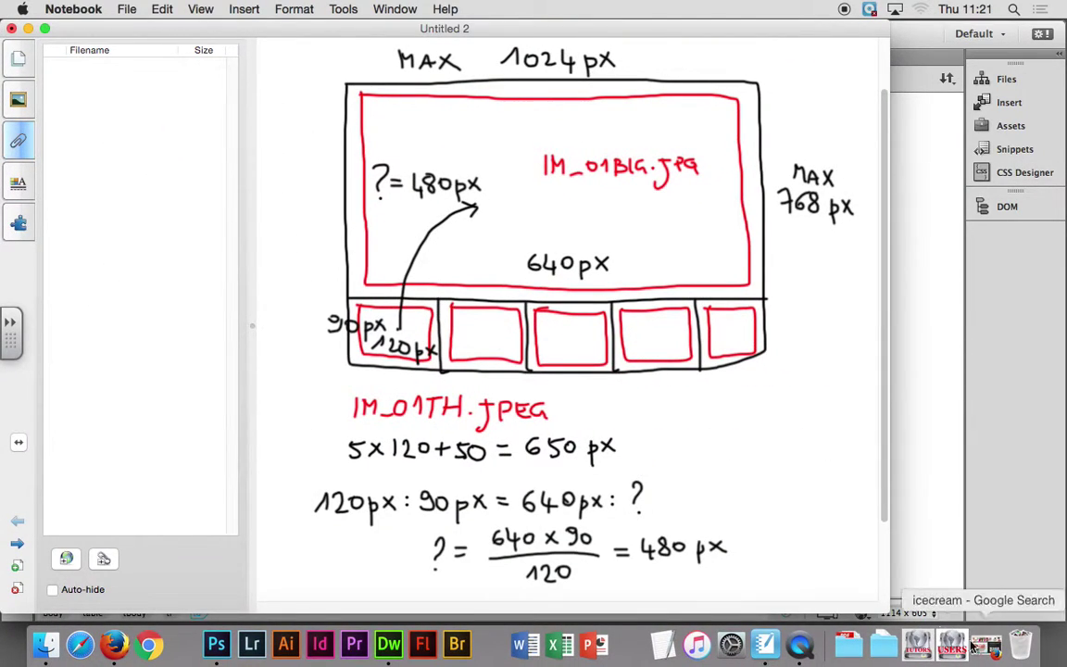
click(989, 648)
click(28, 28)
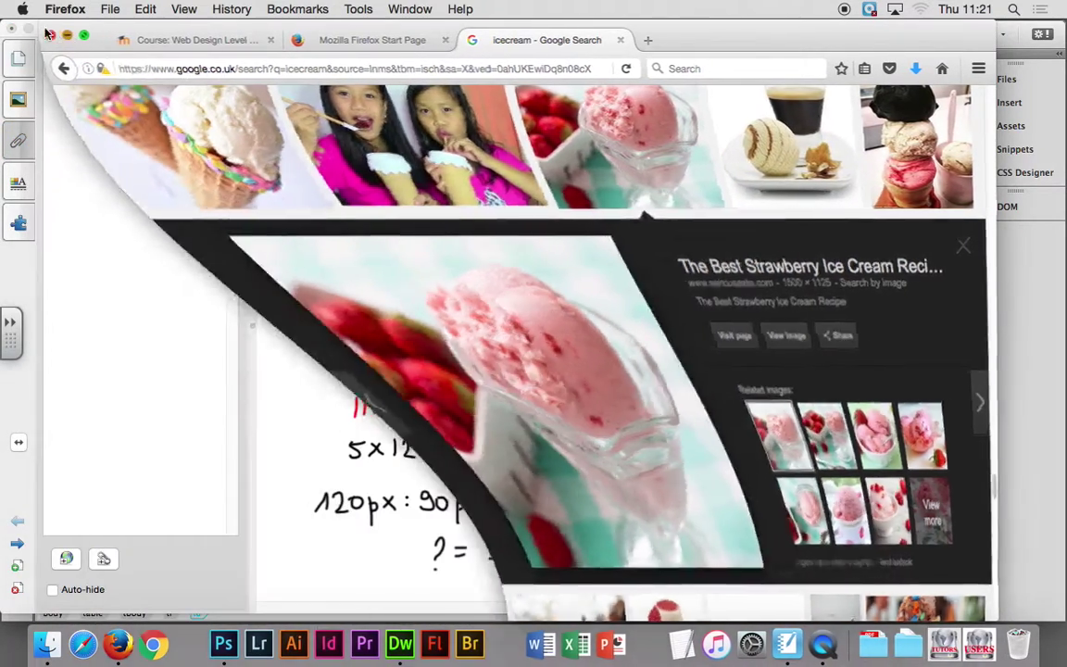
click(28, 29)
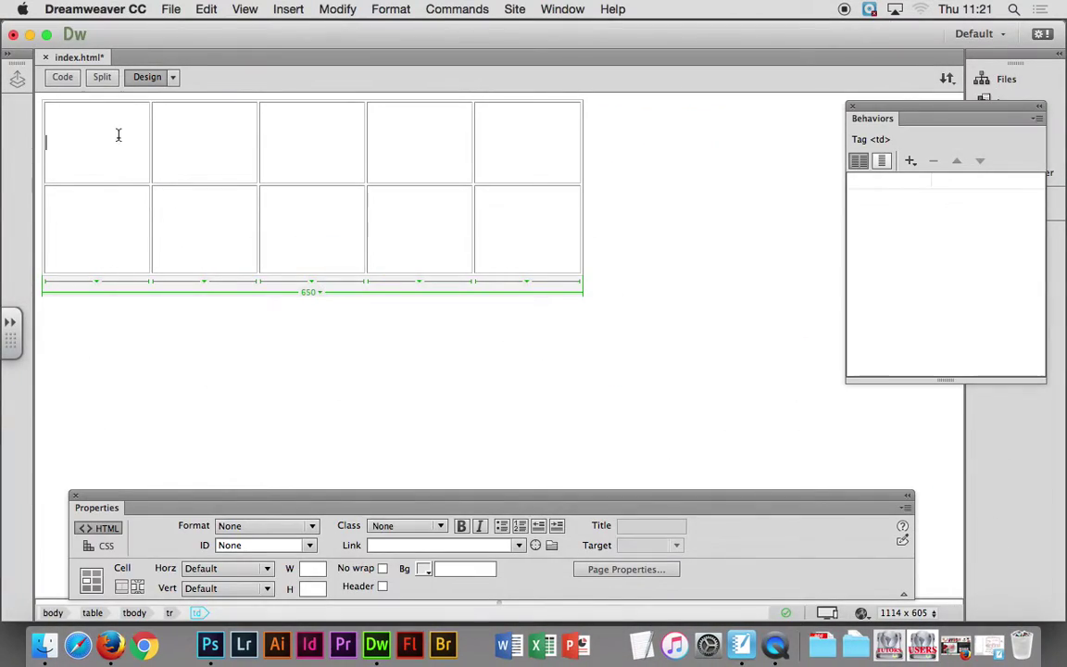
Step: Select all five top-row cells and merge them into one cell
drag(126, 148, 194, 156)
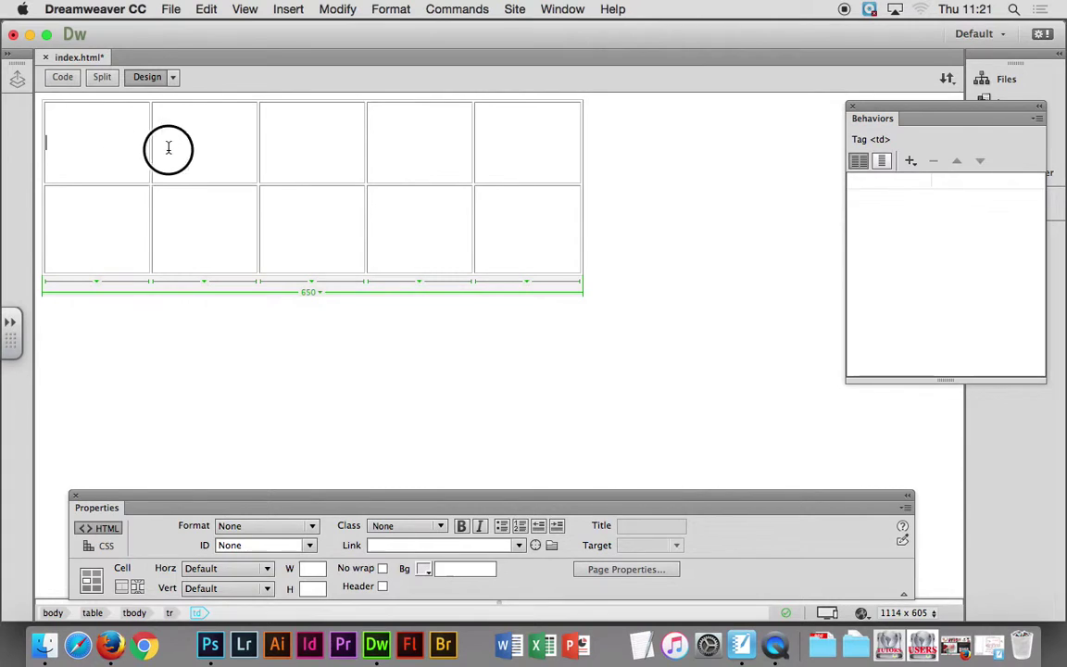
click(102, 143)
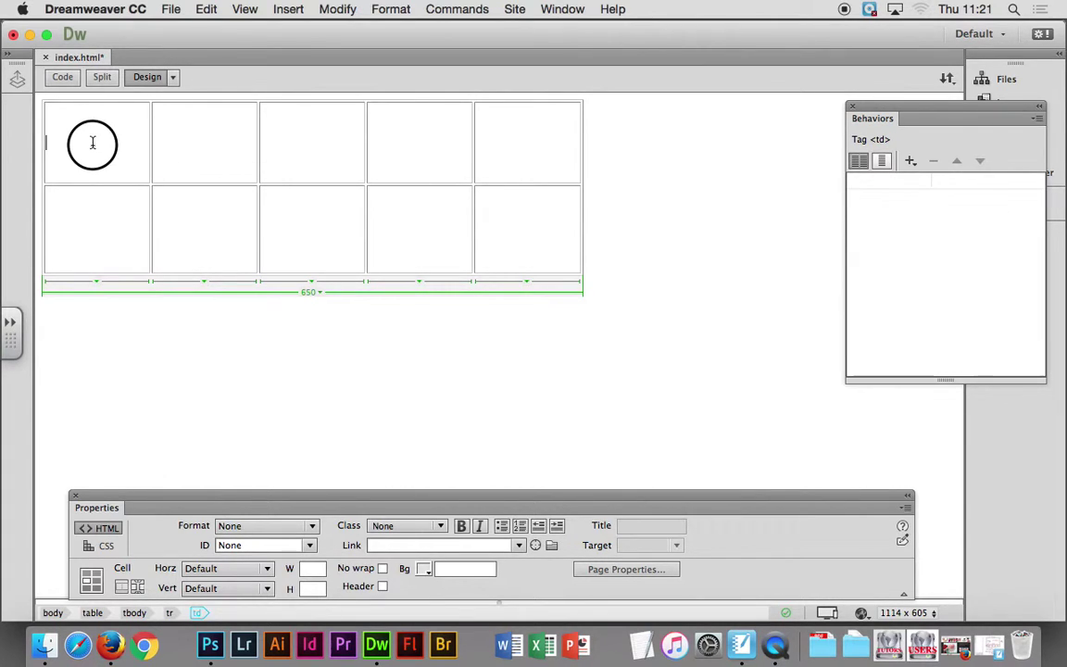
click(192, 150)
drag(191, 150, 508, 154)
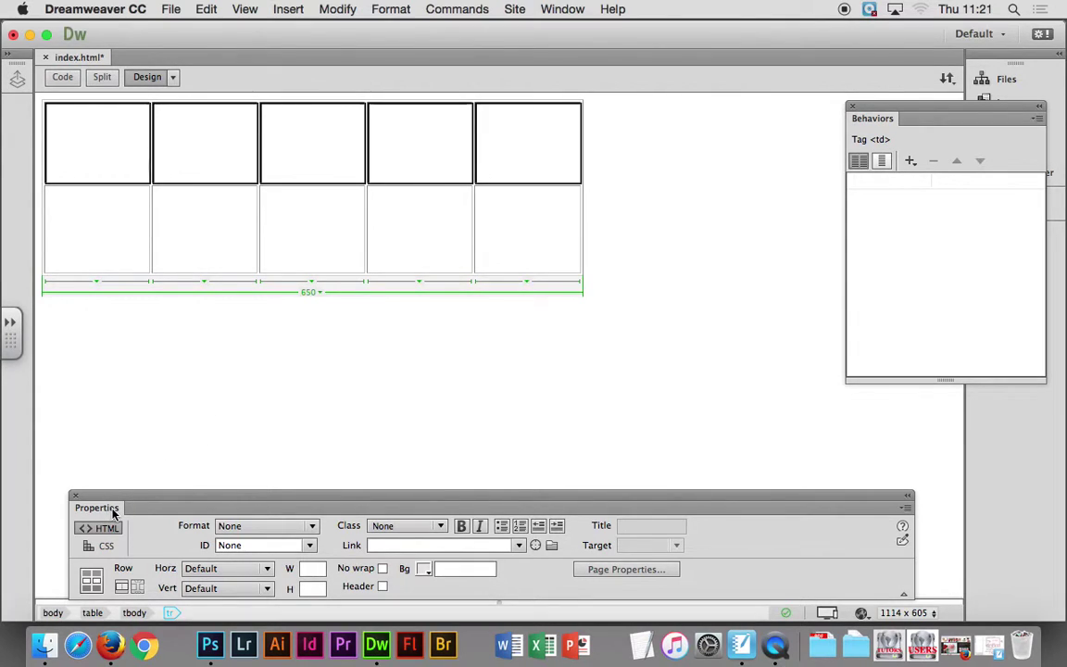
click(124, 589)
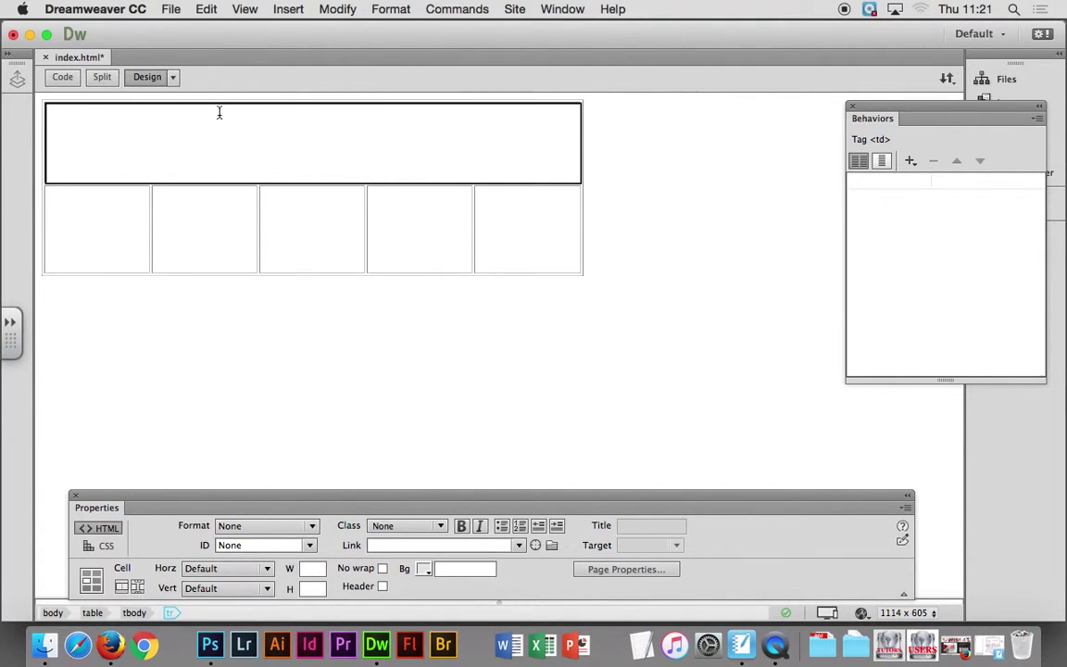
click(113, 135)
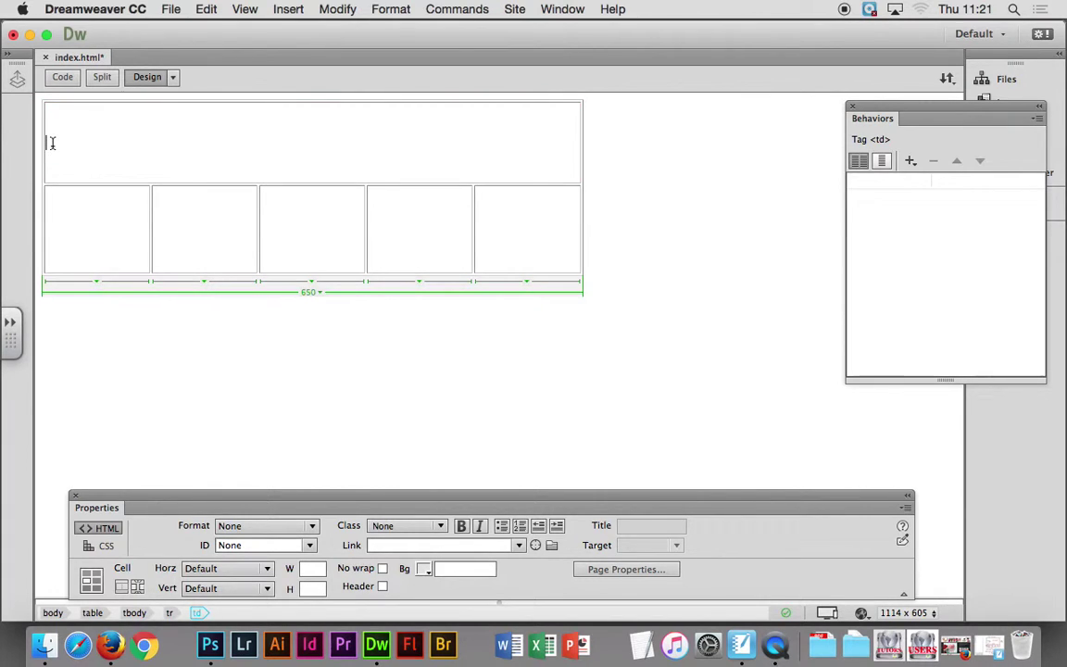
click(296, 11)
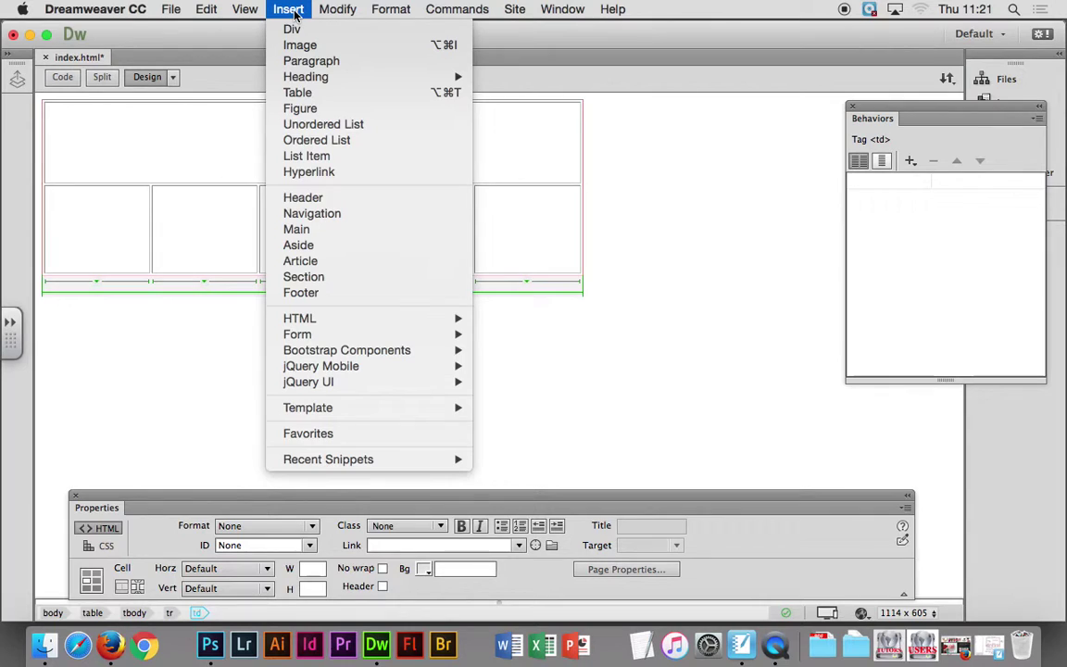
Step: Insert im_01big.jpg from the big folder into the merged top cell
click(302, 44)
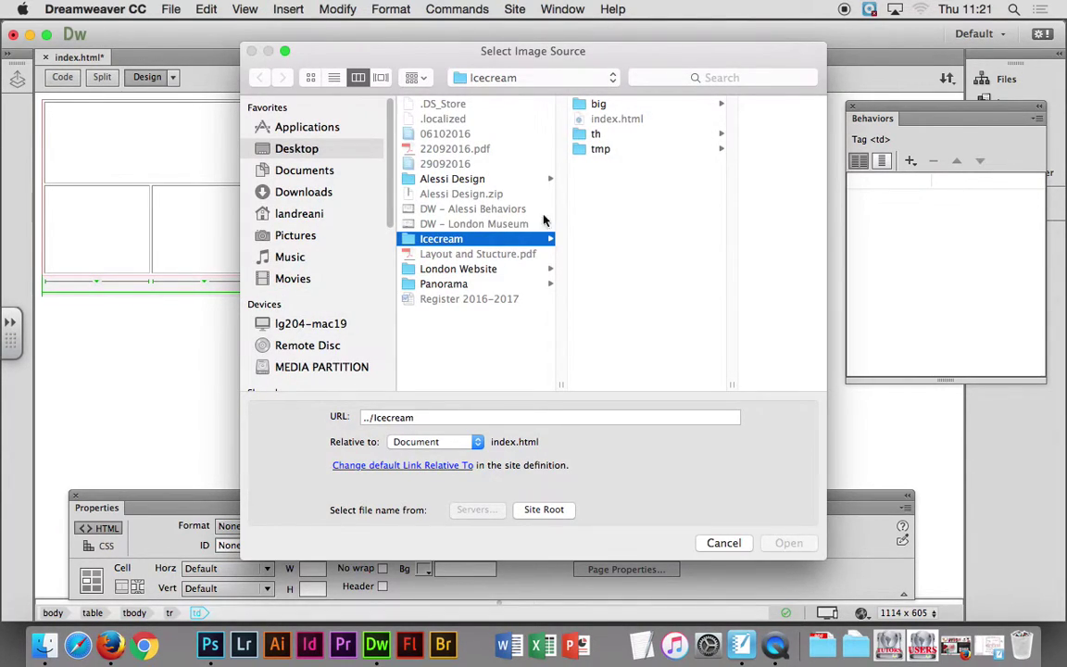
click(594, 106)
click(656, 102)
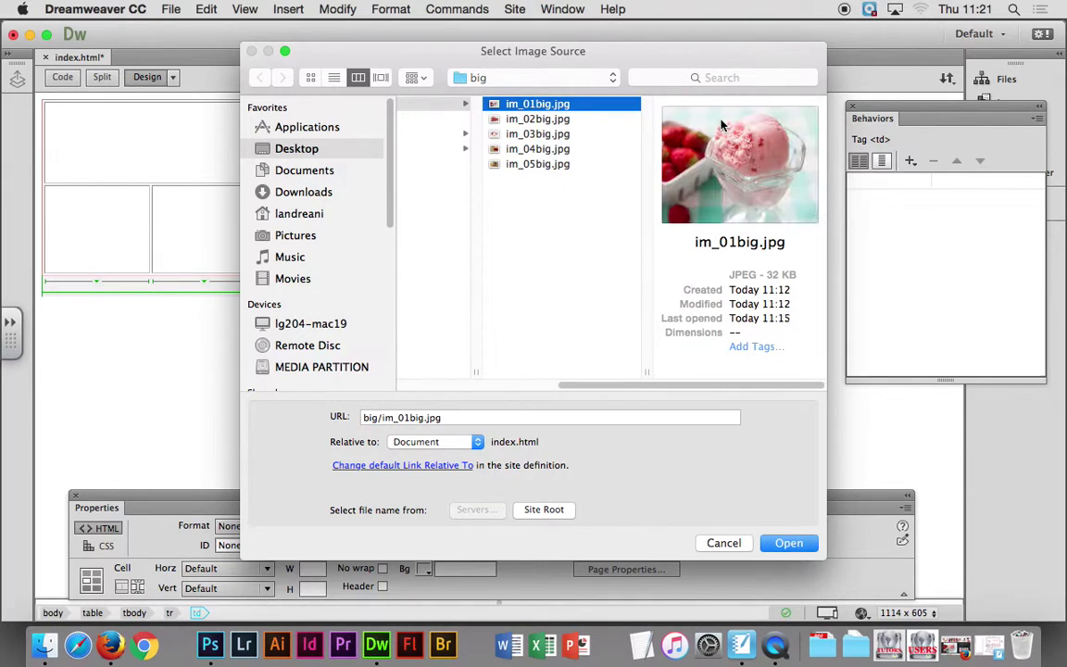
click(786, 545)
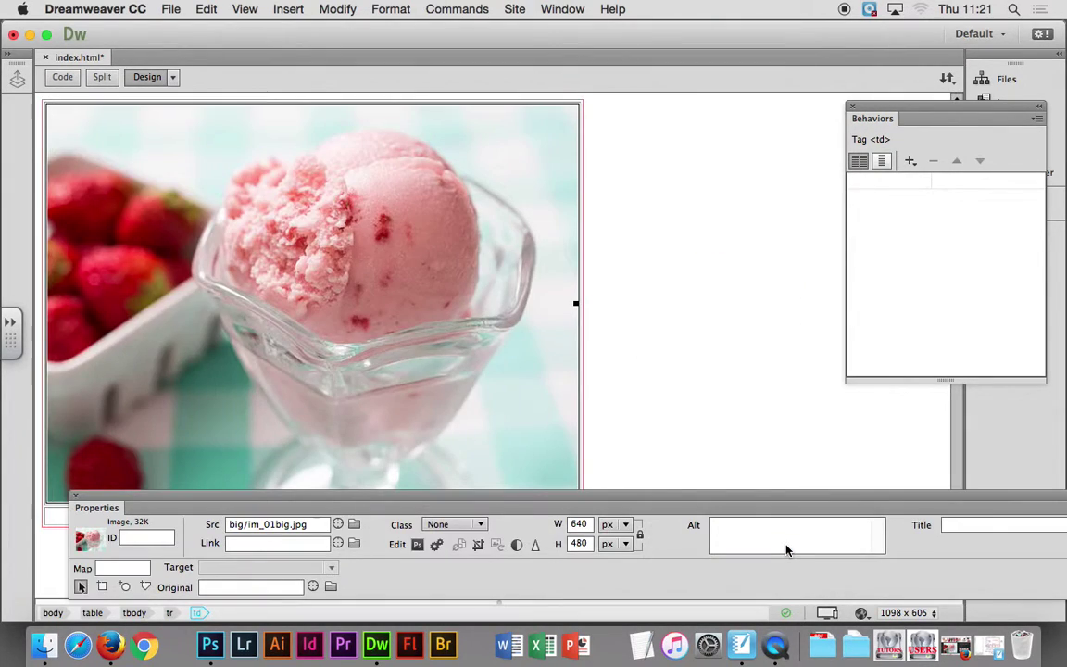
Step: Move the Behaviors and Properties panels to reveal the bottom row, with the caret in its first cell
click(639, 334)
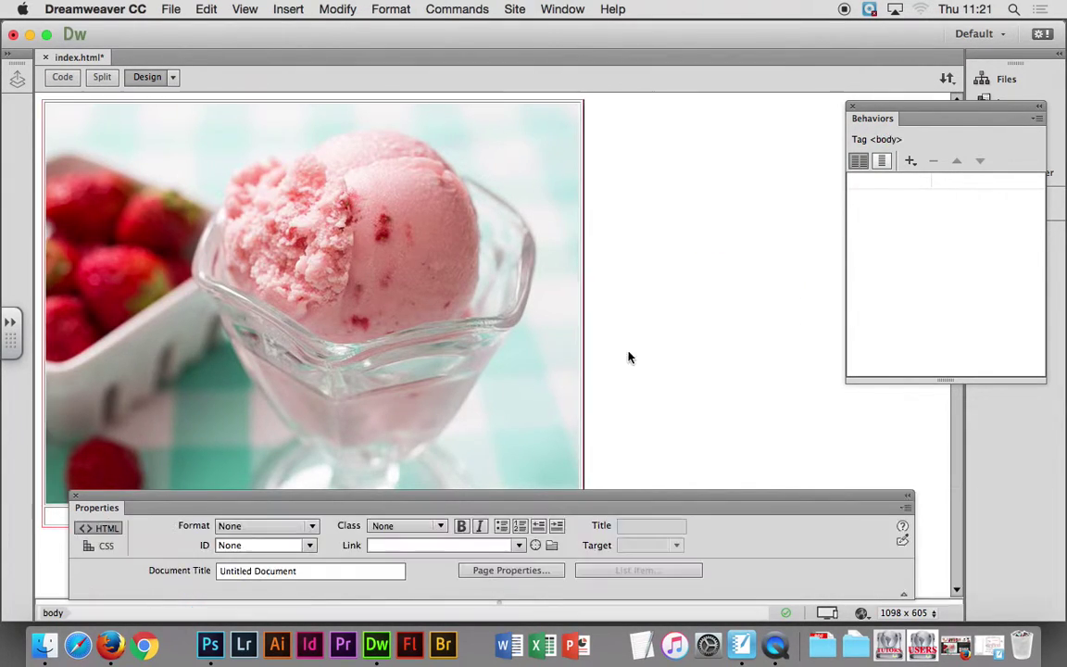
drag(929, 115, 788, 118)
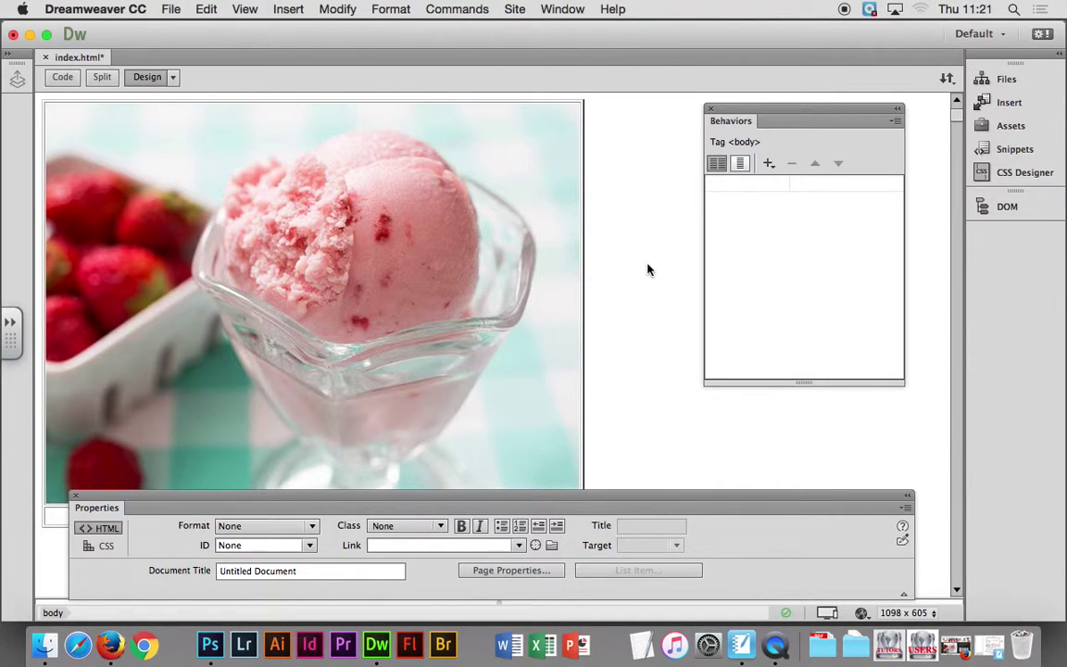
mouse_move(824, 493)
mouse_down()
mouse_move(906, 294)
mouse_move(891, 388)
mouse_move(775, 83)
mouse_up()
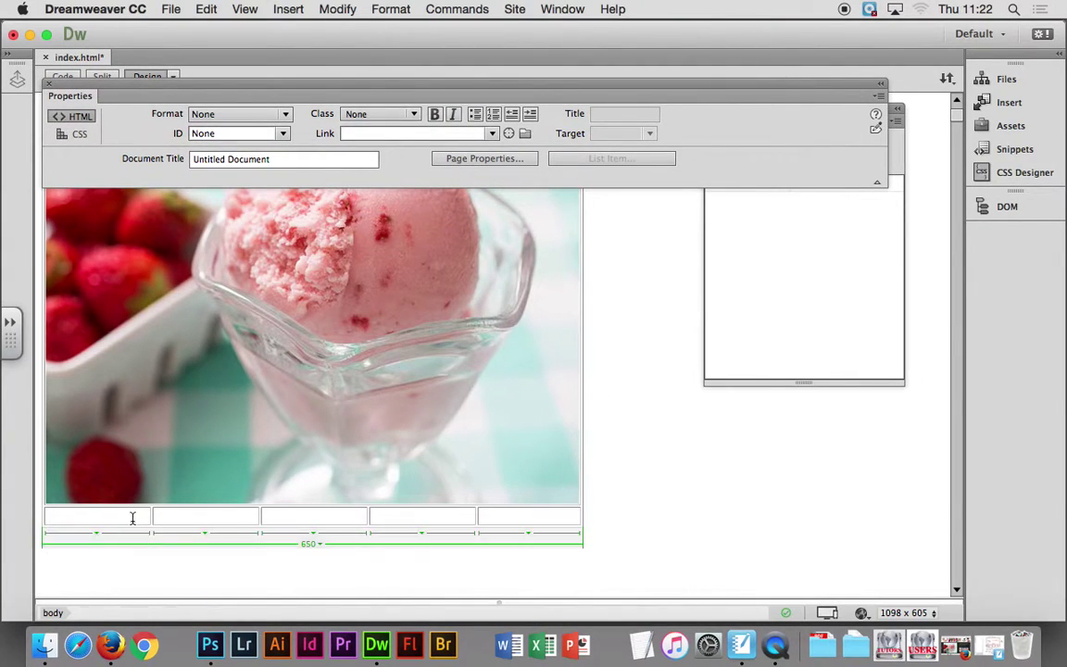
click(81, 521)
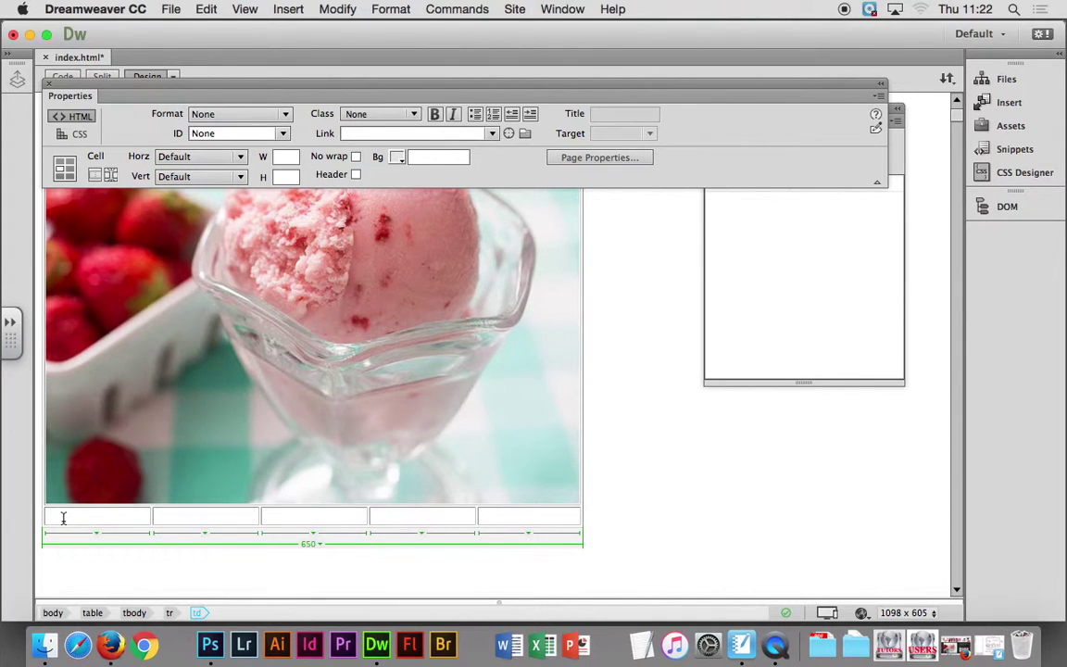
Step: Insert thumbnail im_01th.jpg from the th folder into the first bottom cell
click(285, 10)
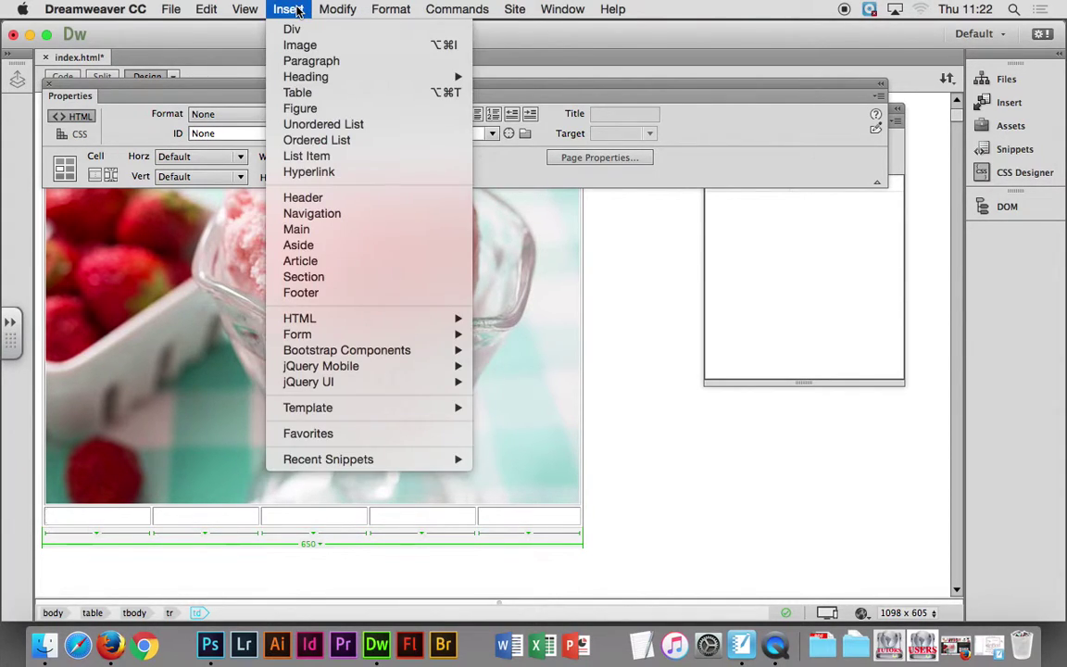
click(300, 45)
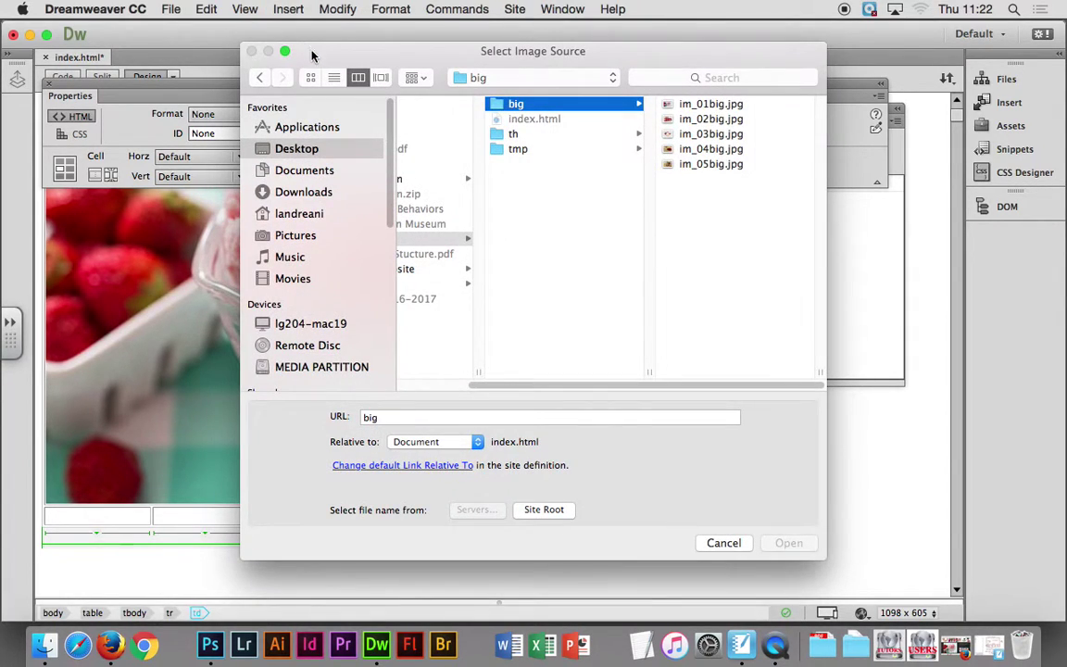
click(539, 136)
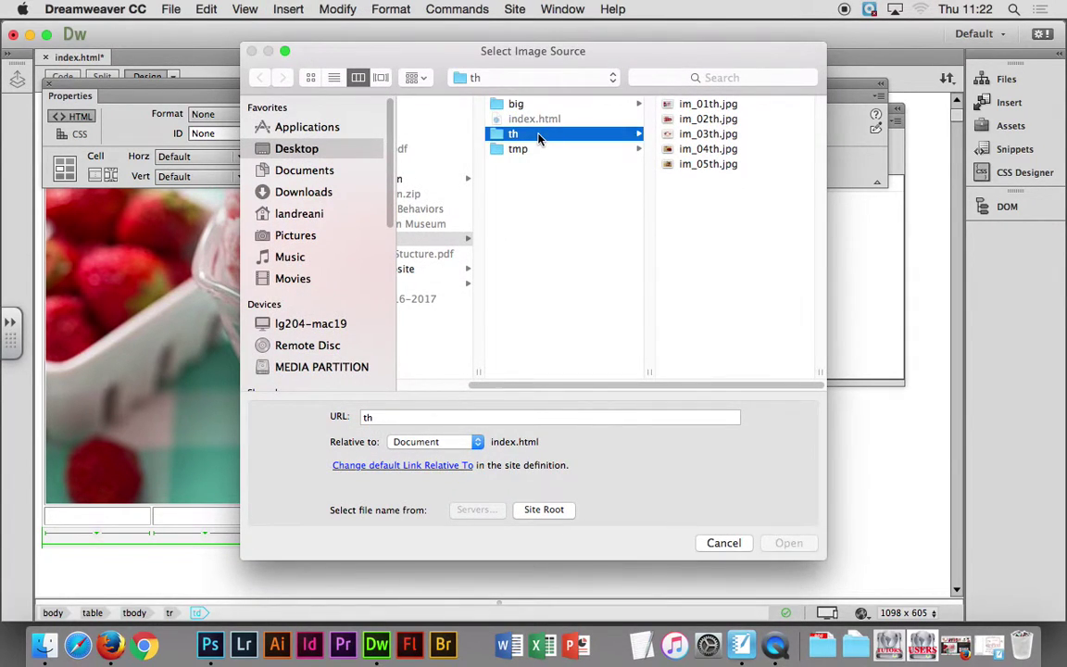
click(709, 105)
click(788, 543)
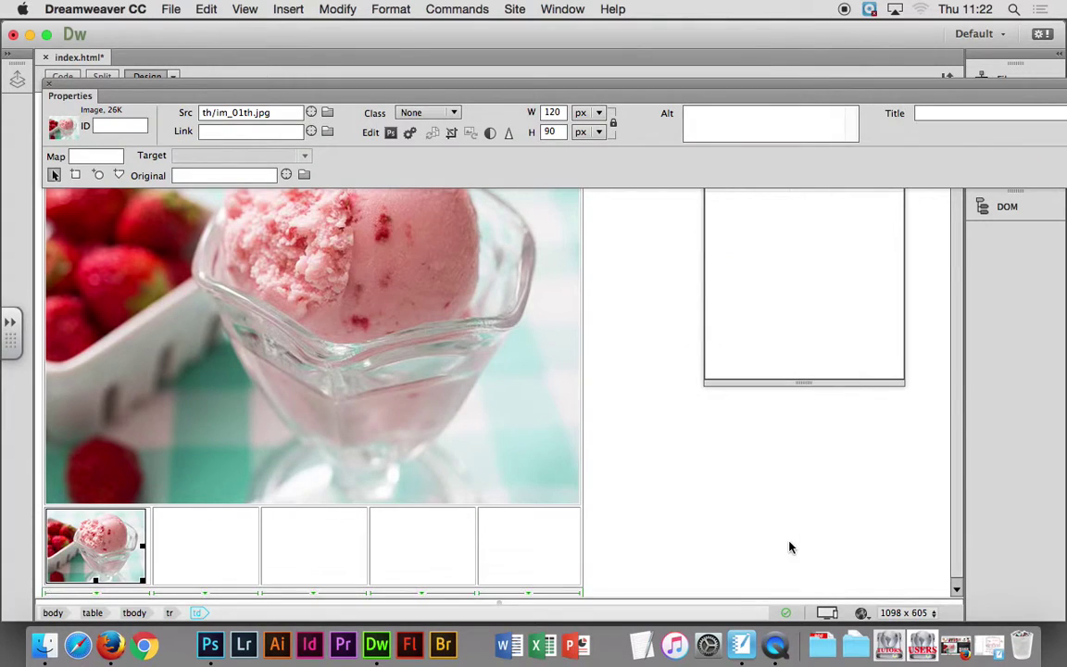
click(256, 542)
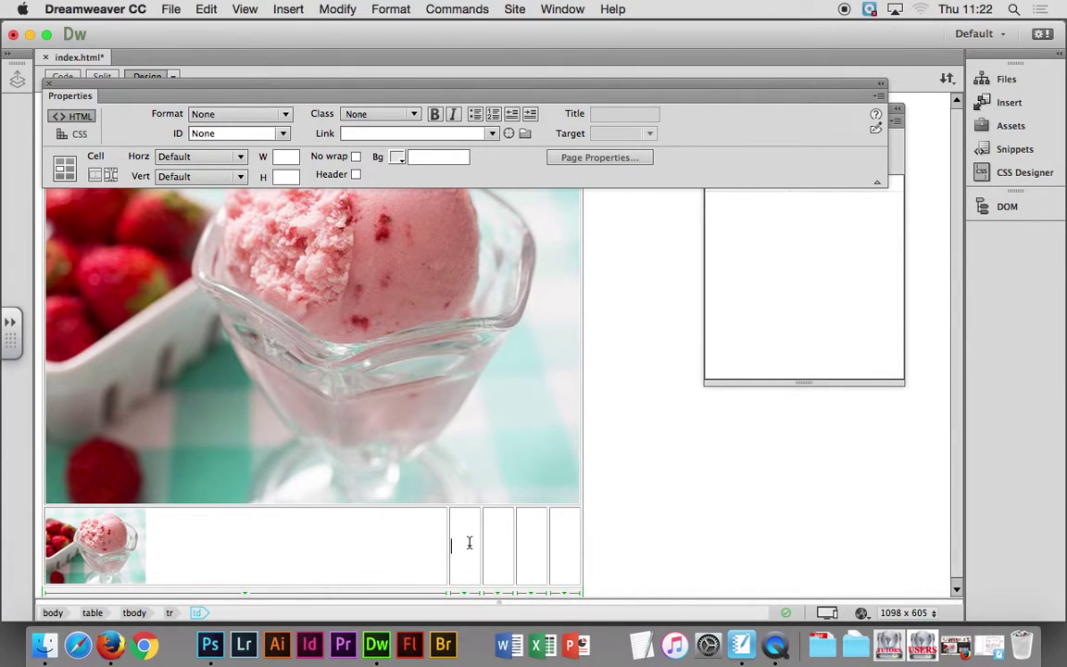
Step: Insert thumbnails im_02th.jpg and im_03th.jpg into the second and third cells
click(468, 543)
click(288, 9)
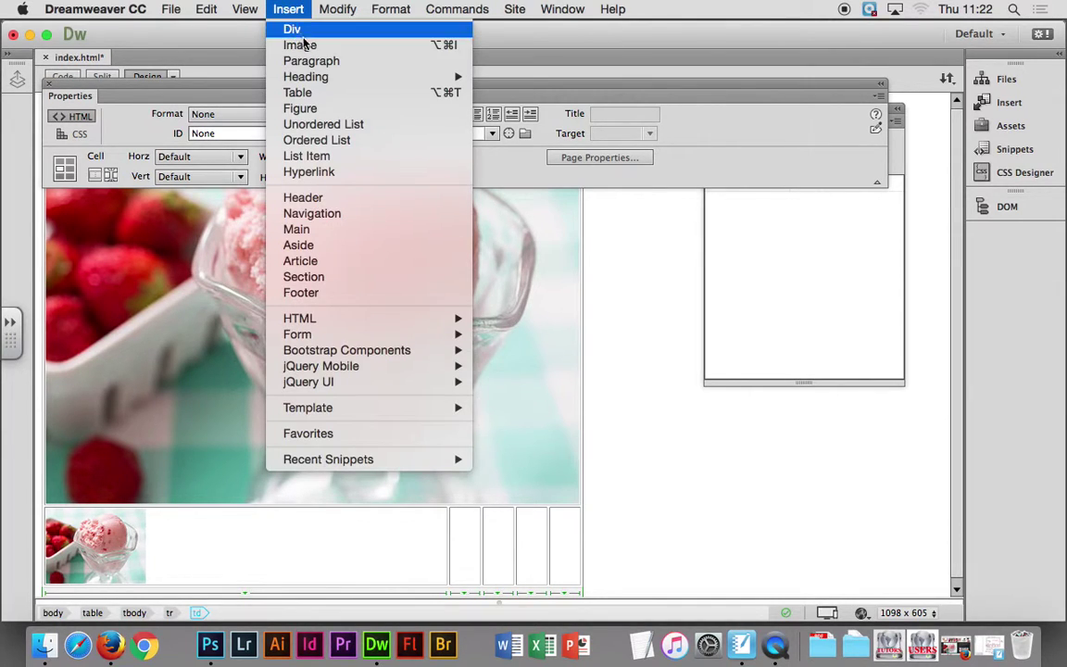
click(296, 44)
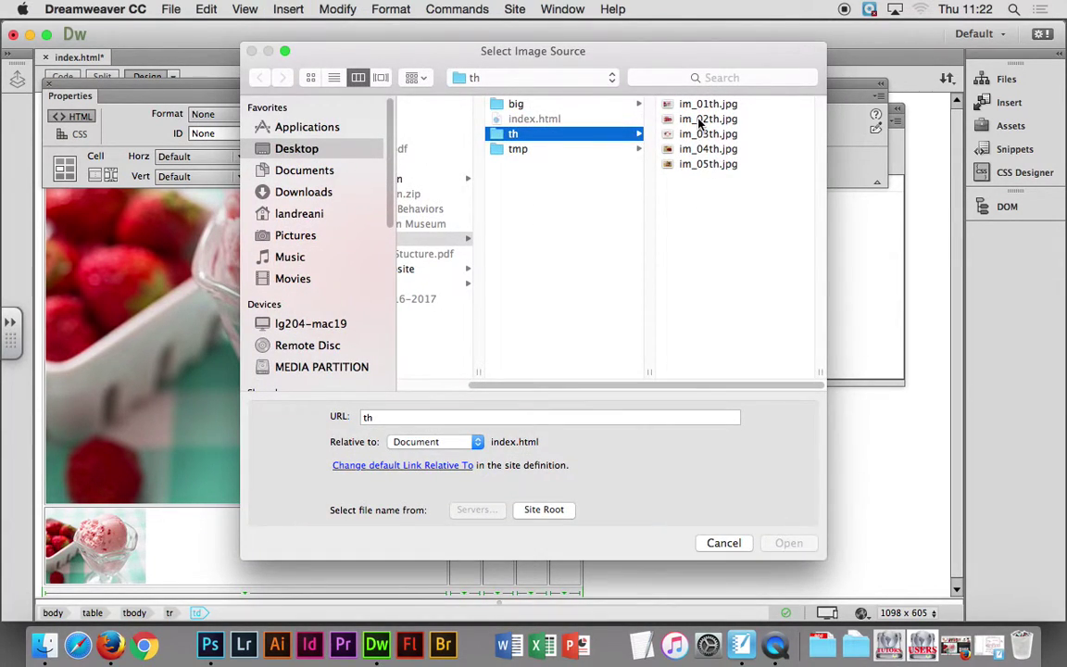
click(704, 120)
click(781, 542)
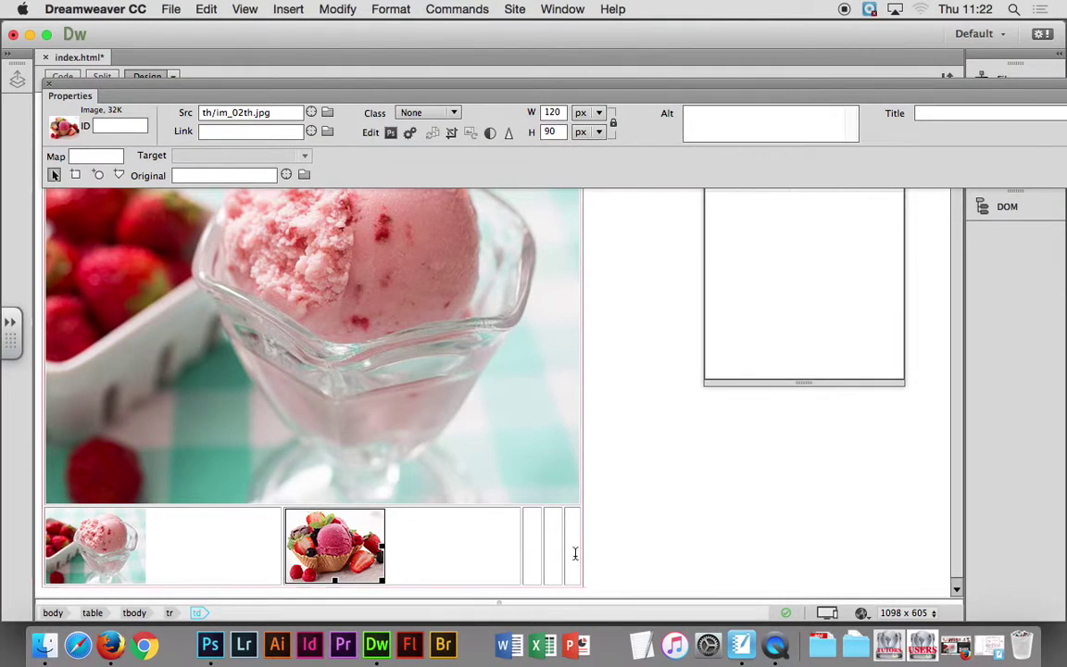
click(535, 552)
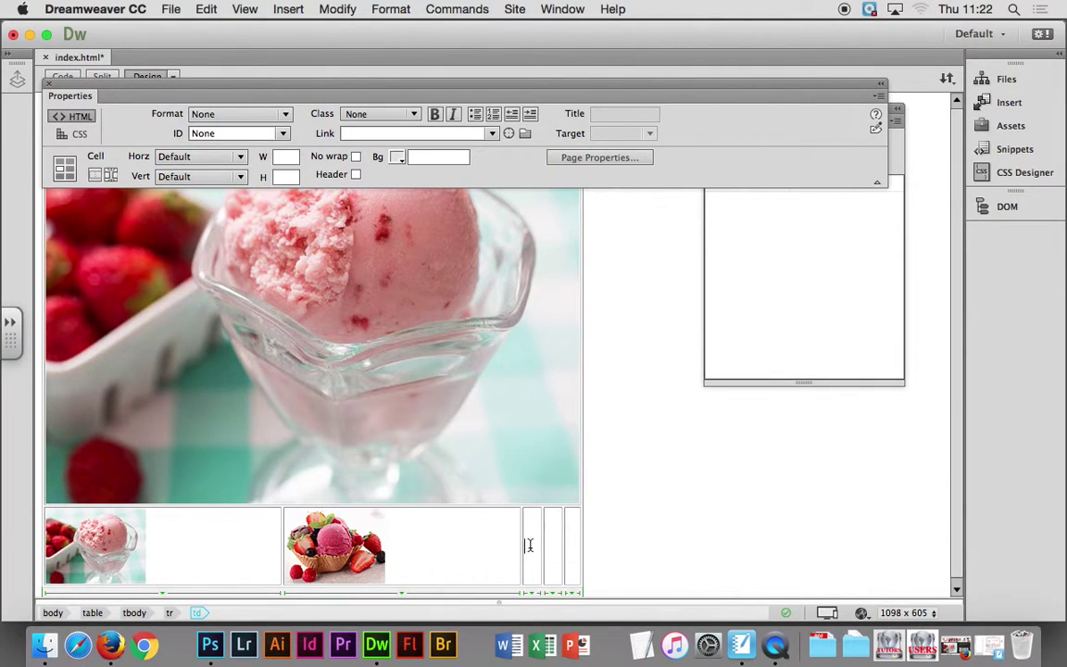
click(288, 9)
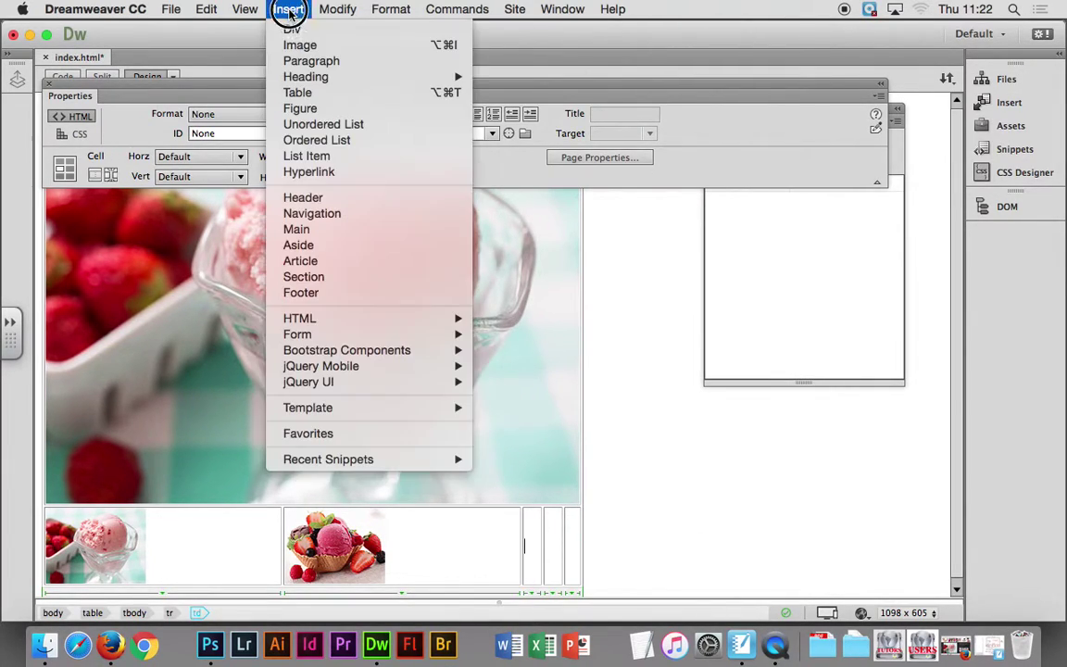
click(306, 42)
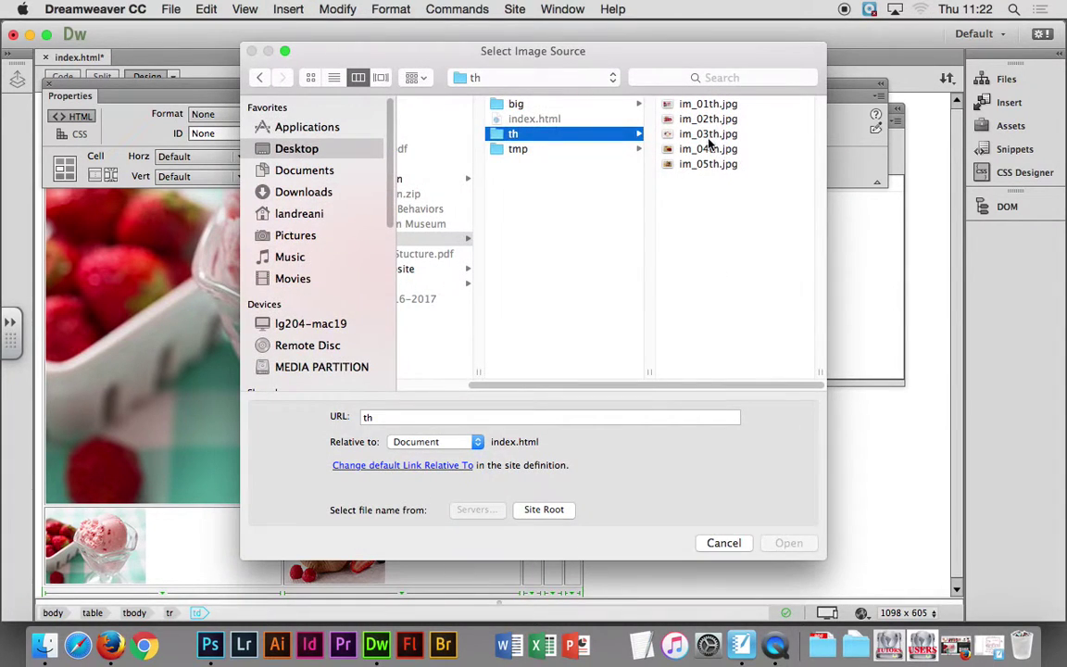
click(694, 133)
click(788, 548)
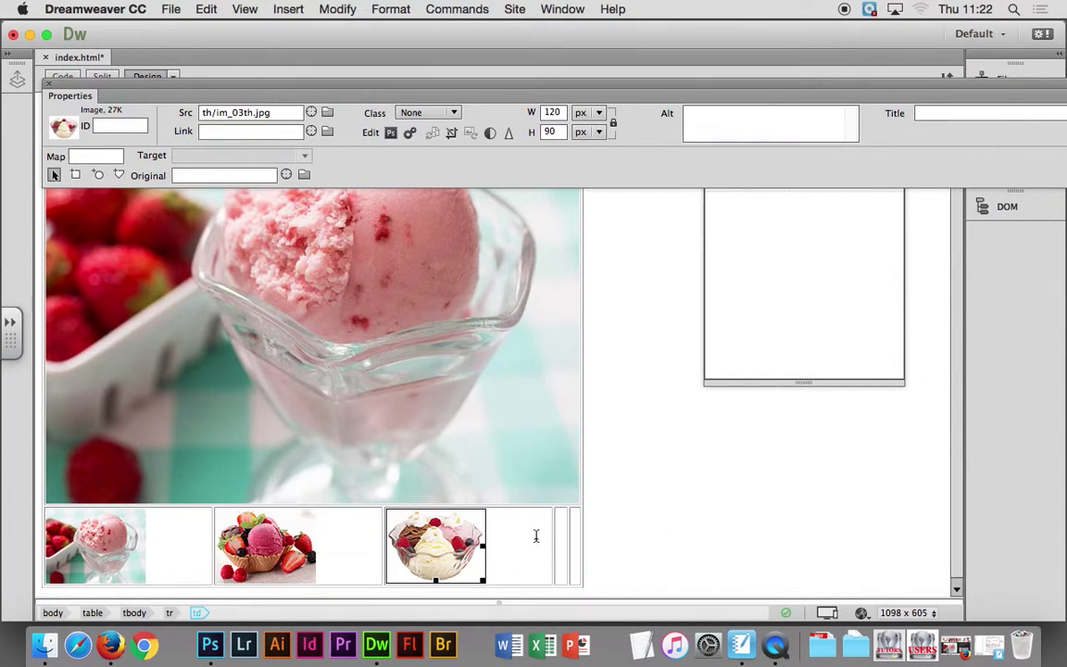
Step: Insert thumbnails im_04th.jpg and im_05th.jpg into the fourth and fifth cells
click(563, 542)
click(295, 9)
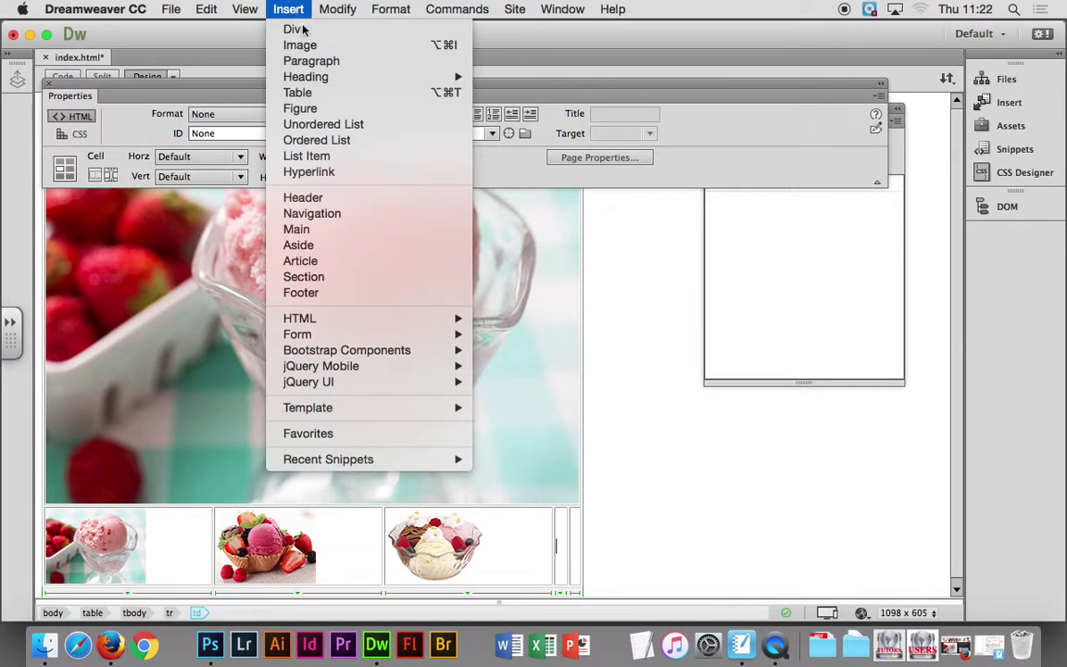
click(332, 46)
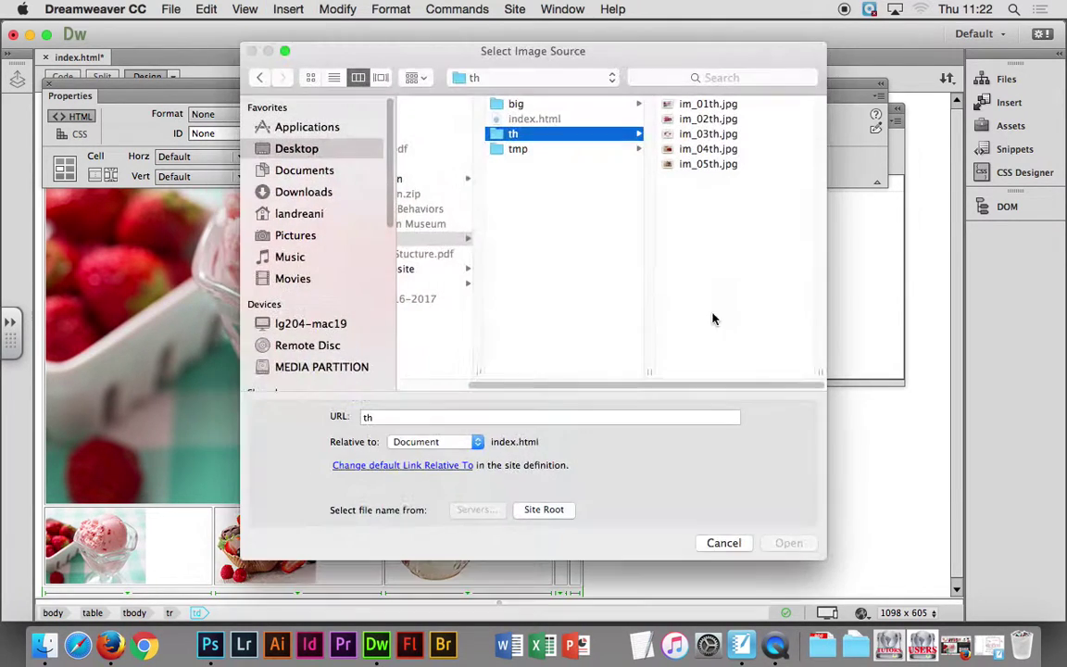
click(707, 148)
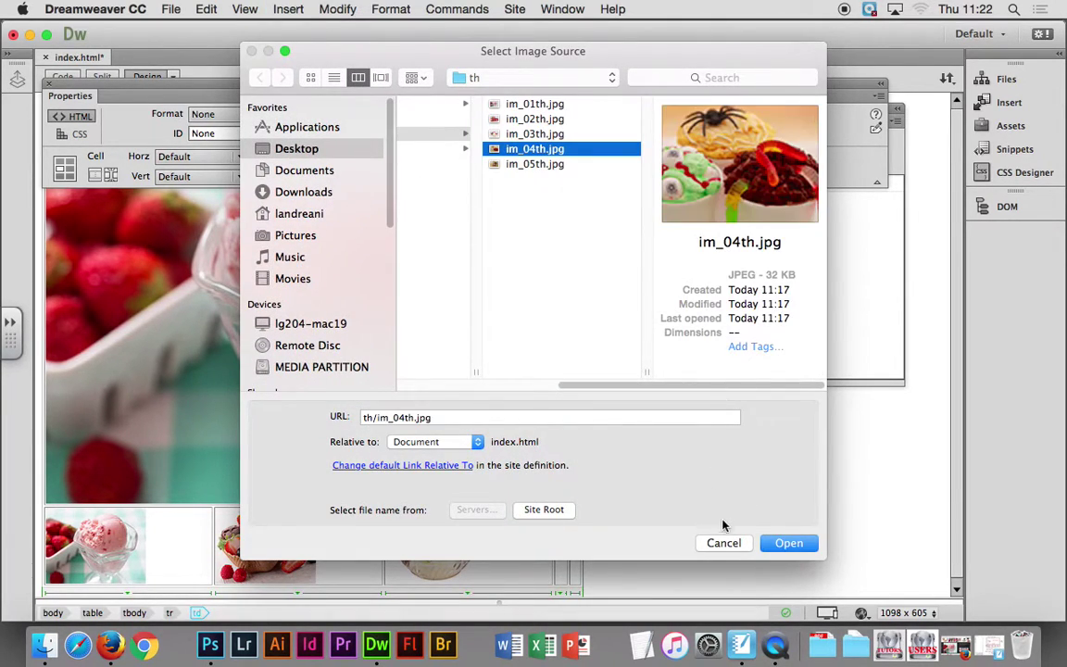
click(789, 542)
click(572, 545)
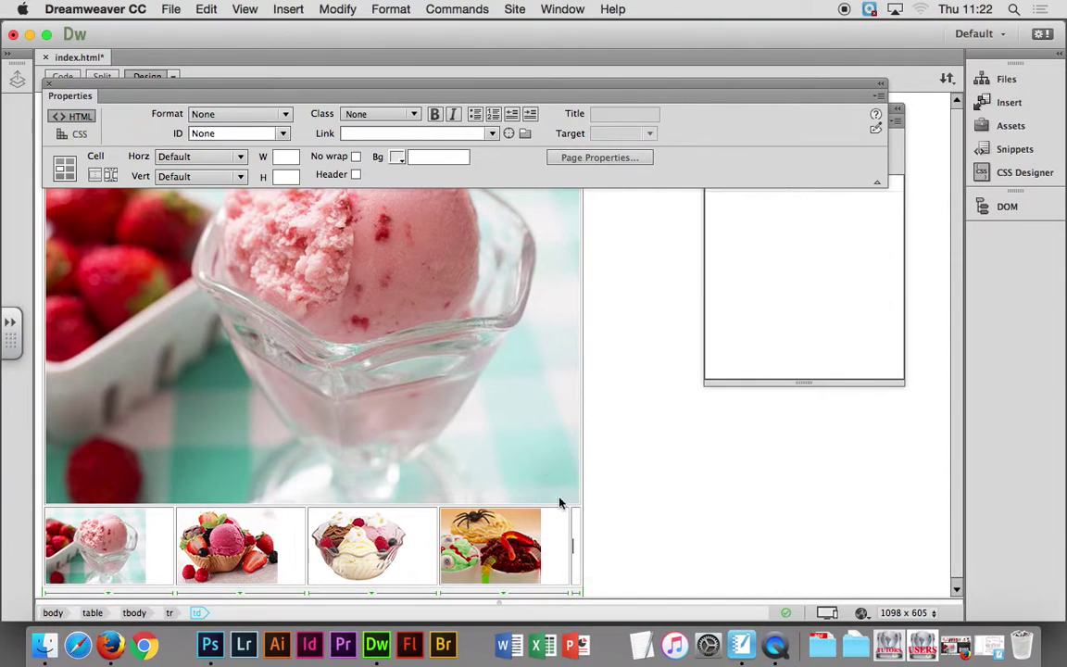
click(288, 9)
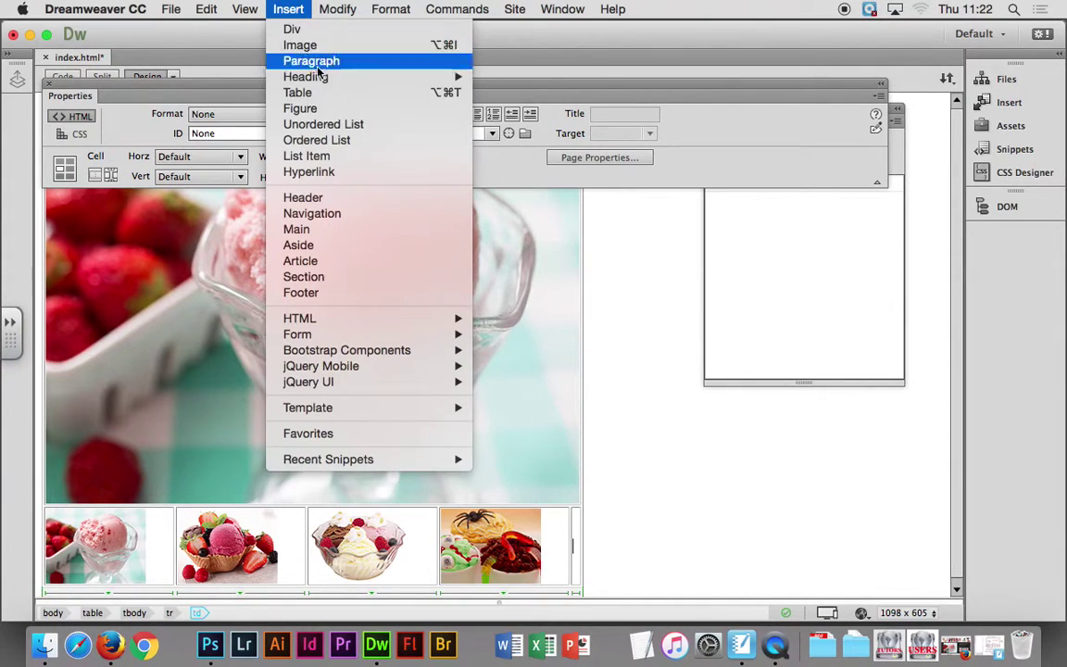
click(376, 44)
click(714, 165)
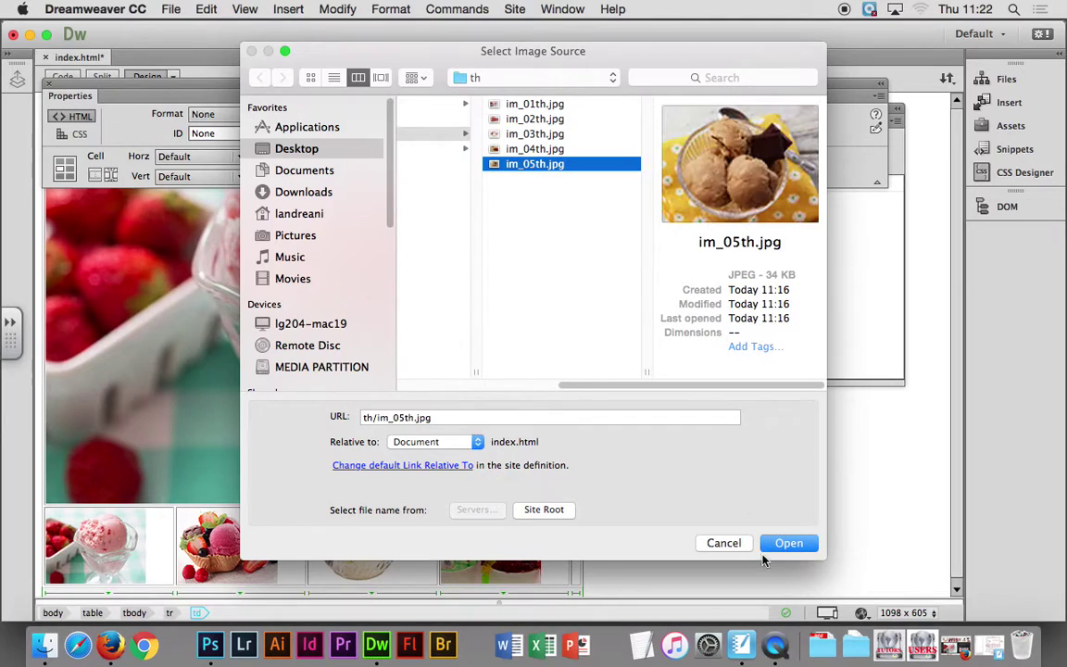
click(789, 545)
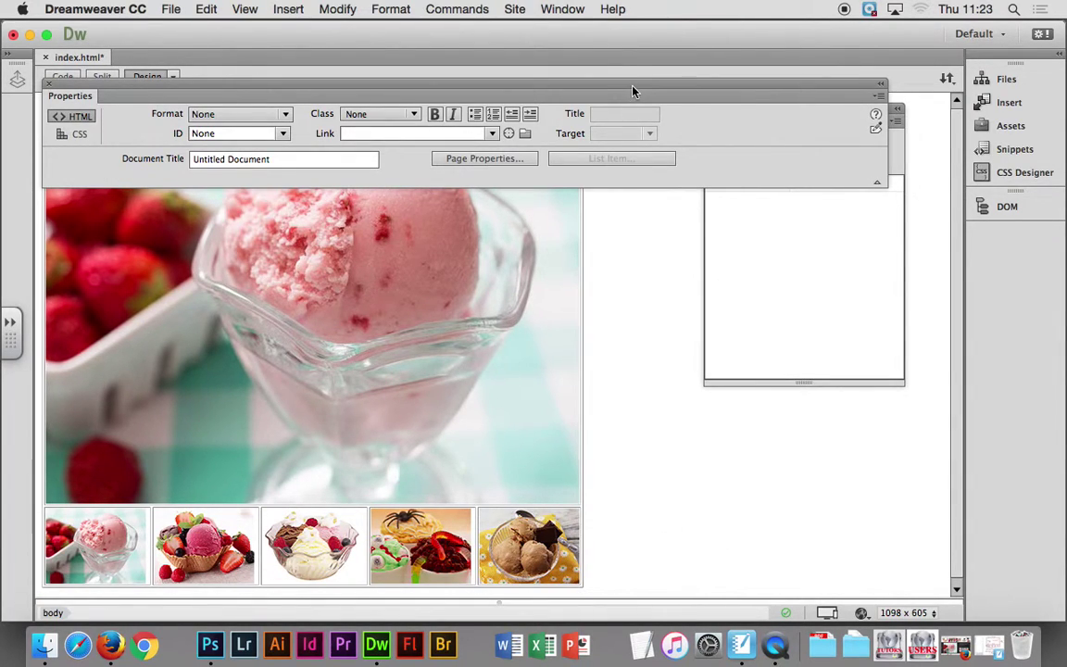
Step: Set the image table's CellPad to 5 and Border to 0, then check the result
drag(631, 85, 680, 149)
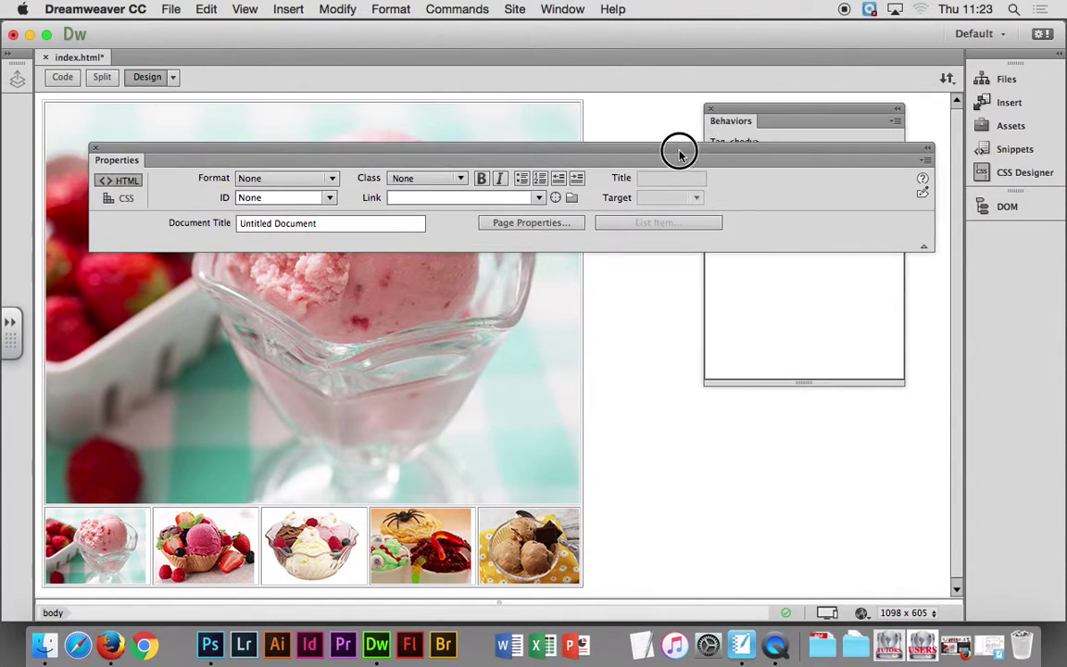
click(591, 307)
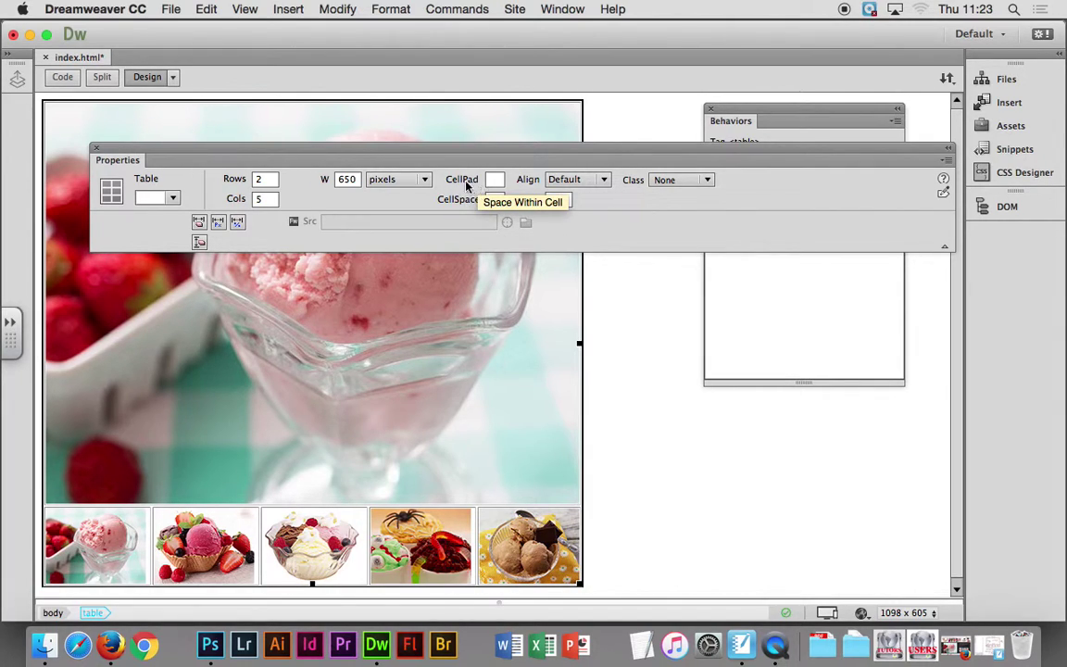
click(496, 179)
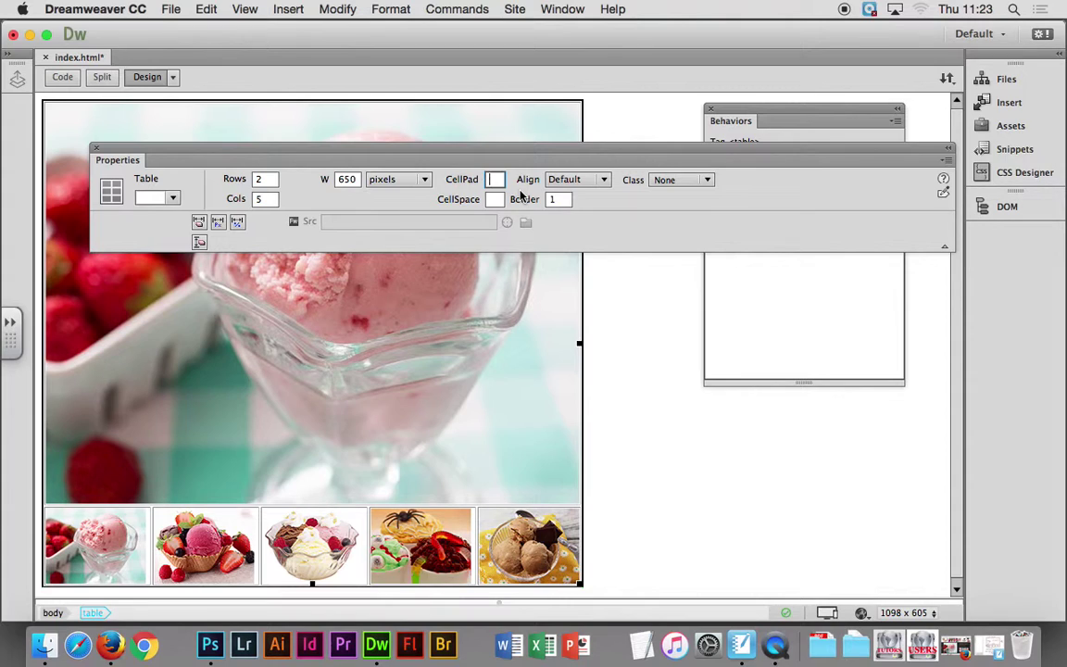
text(5)
key(Return)
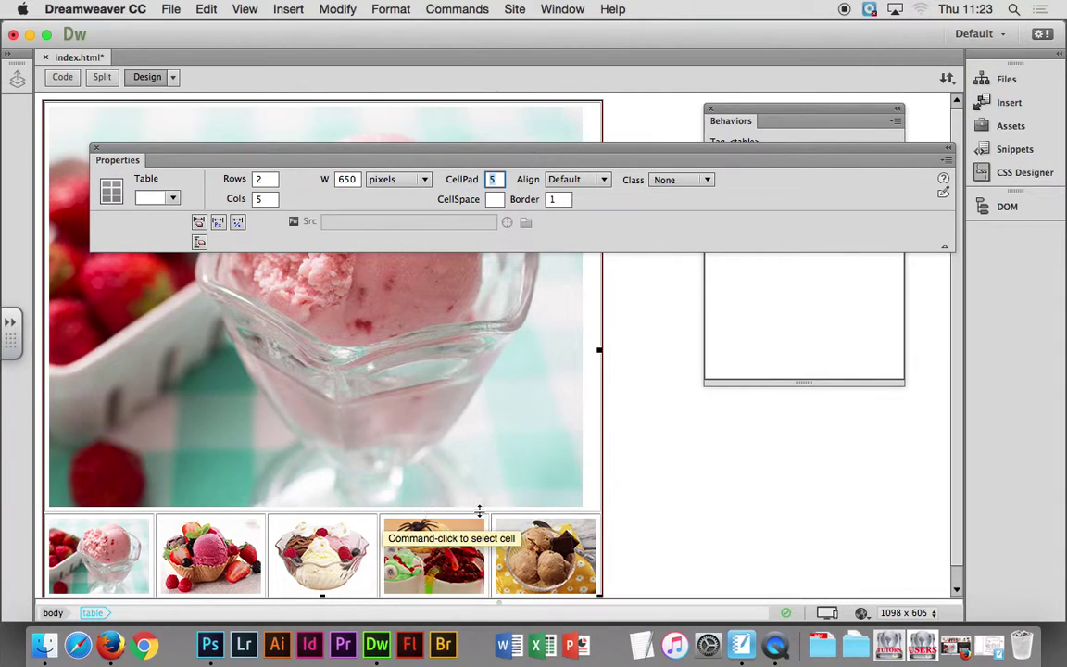
double_click(556, 199)
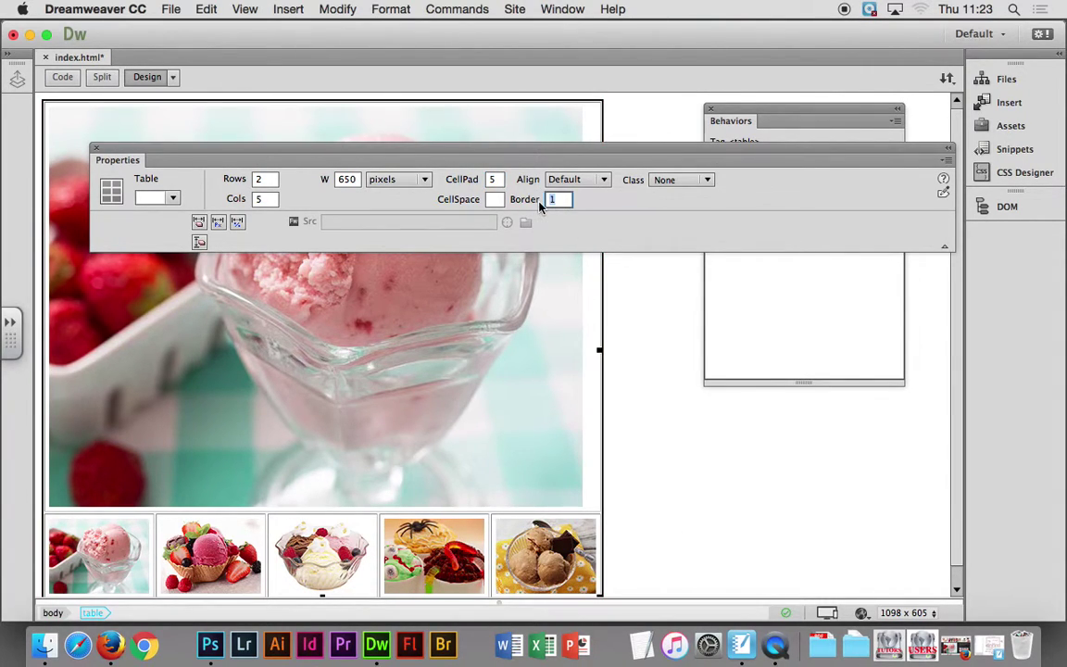
text(0)
key(Return)
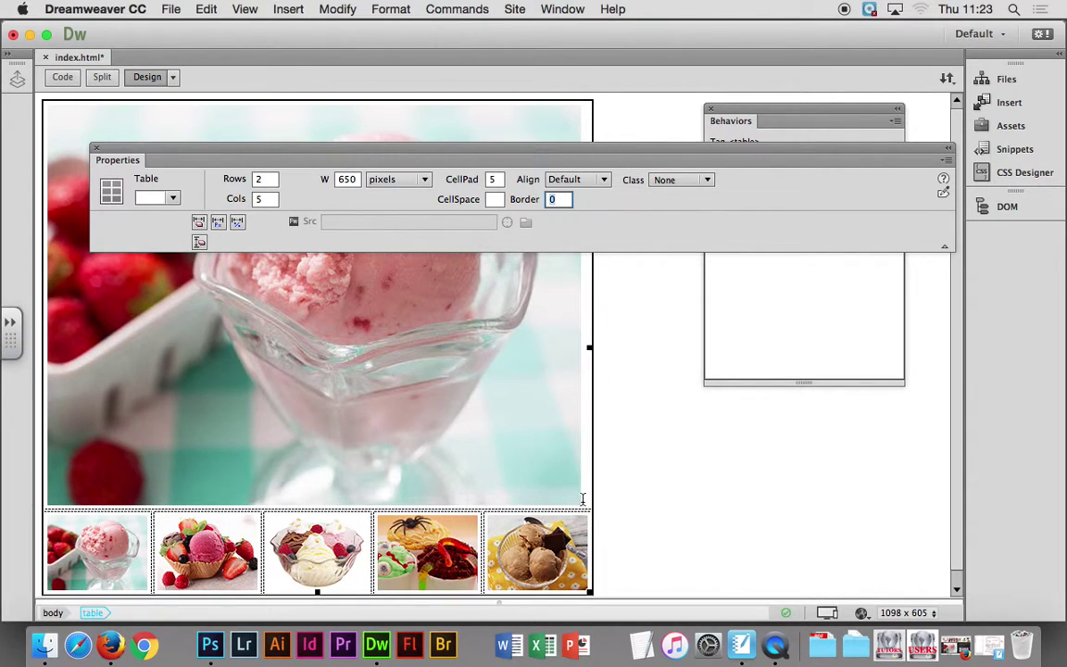
click(624, 498)
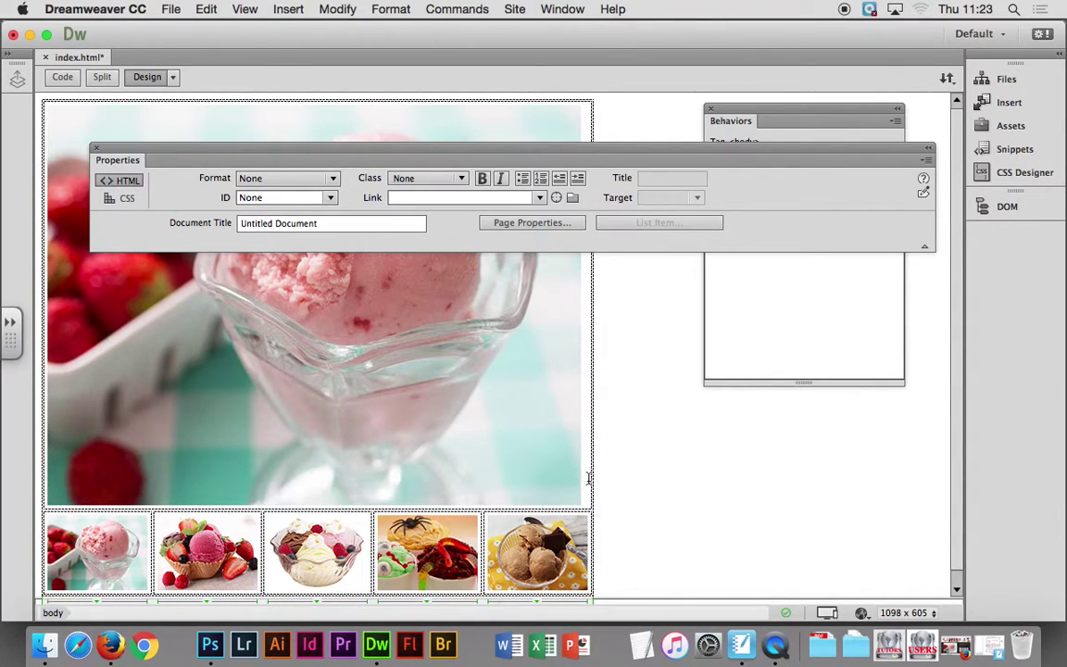
click(589, 459)
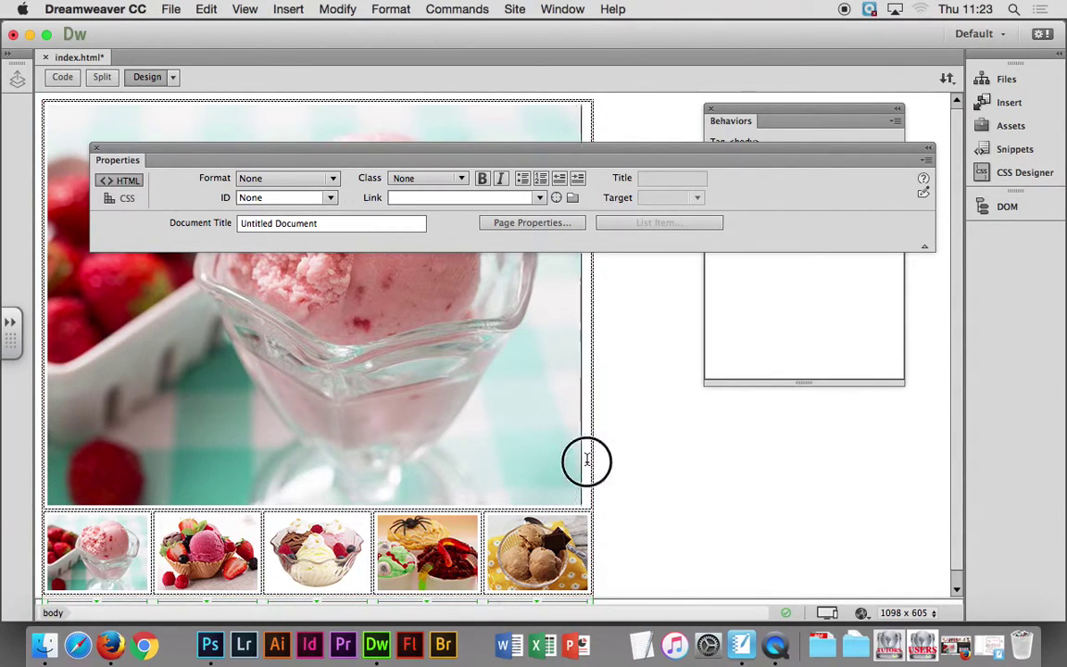
click(659, 402)
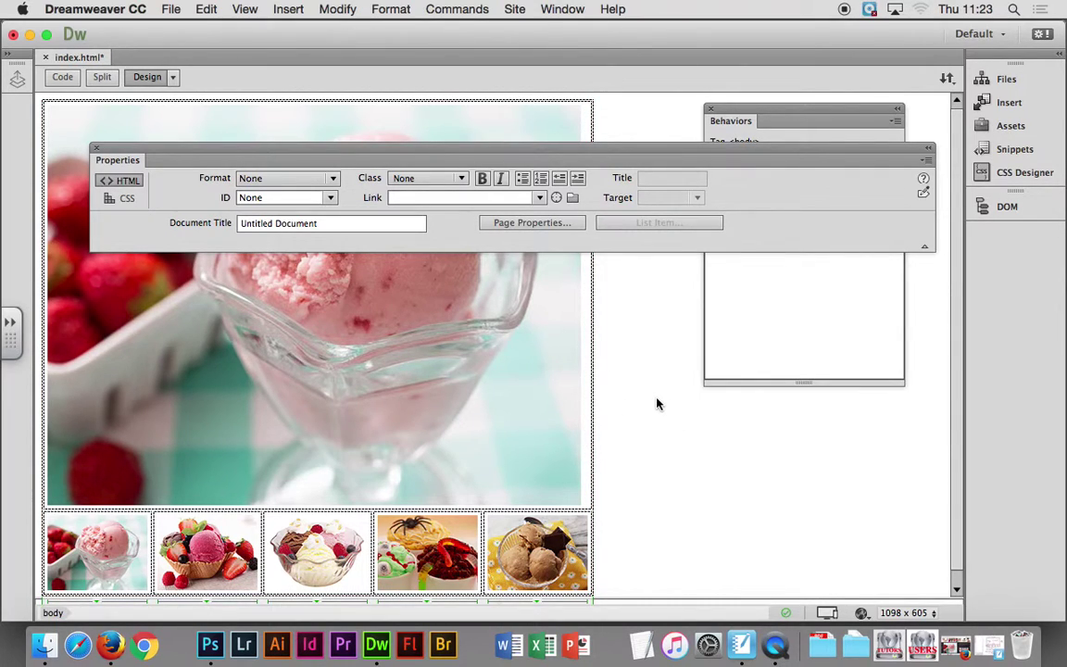
Step: Save index.html and move the Properties panel below the large image
click(171, 10)
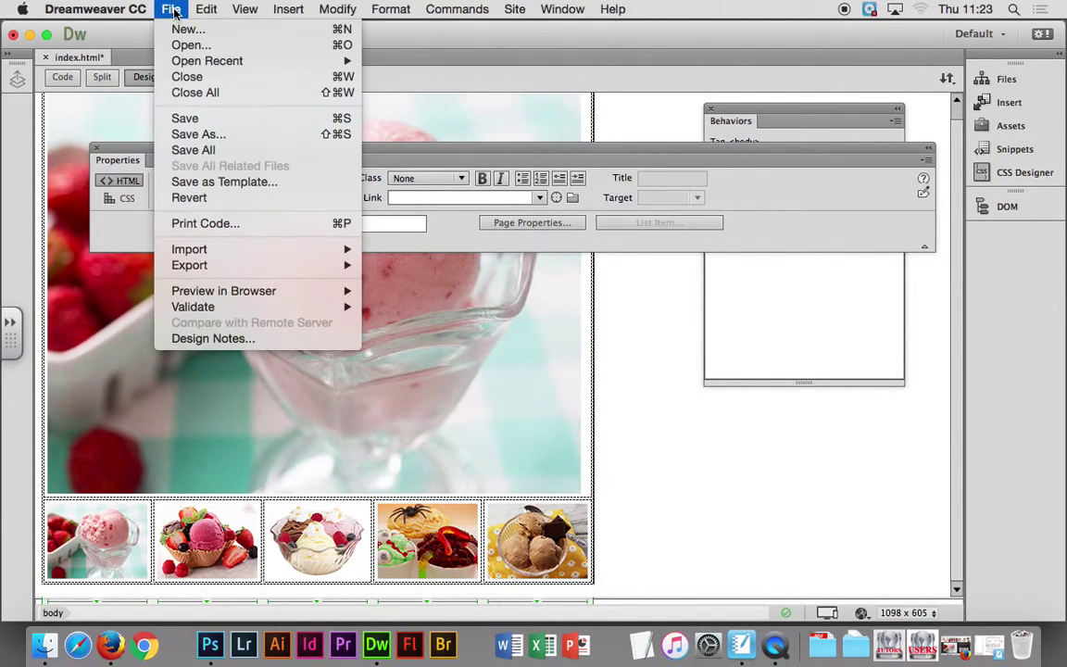
click(200, 120)
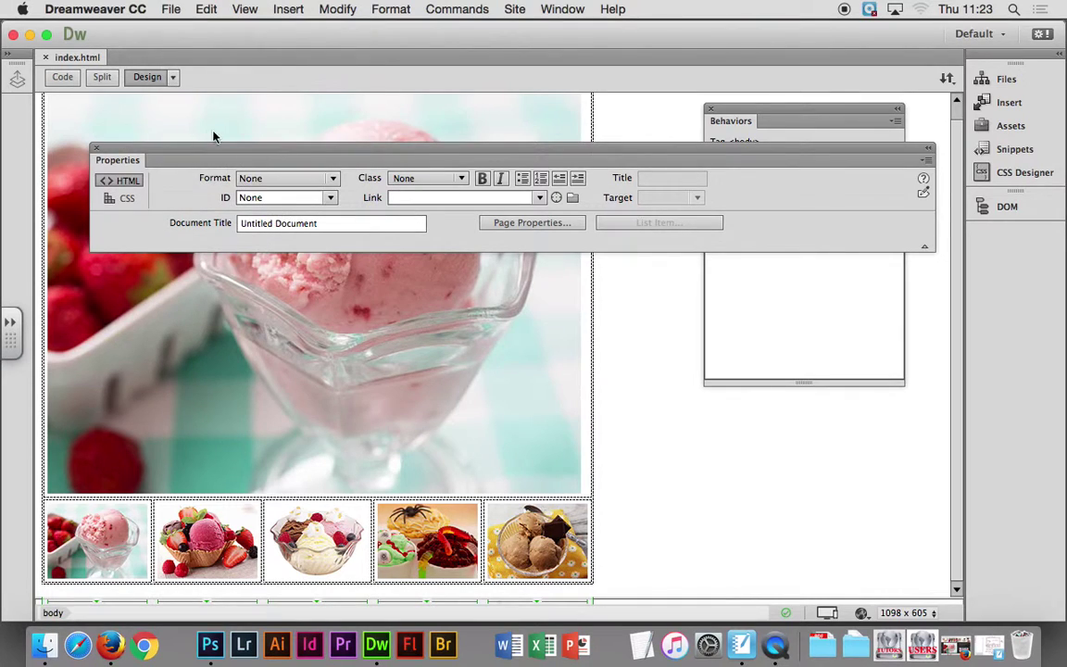
mouse_move(511, 151)
mouse_down()
mouse_move(585, 178)
mouse_move(627, 412)
mouse_up()
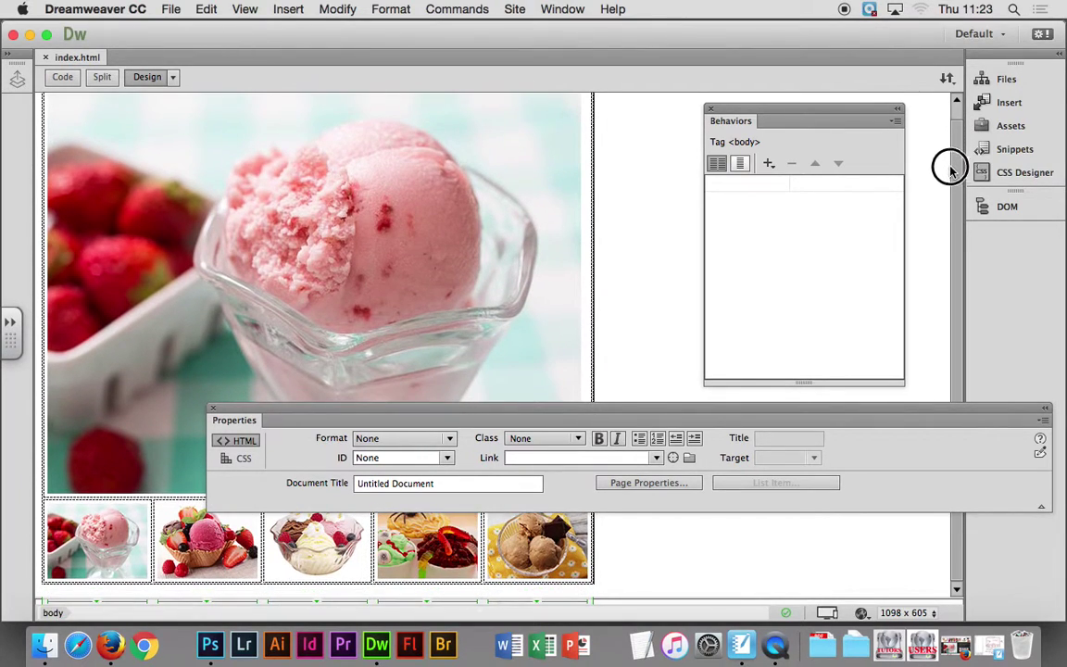
Step: Select the first thumbnail im_01th.jpg and reopen the Properties panel from the Window menu
click(98, 536)
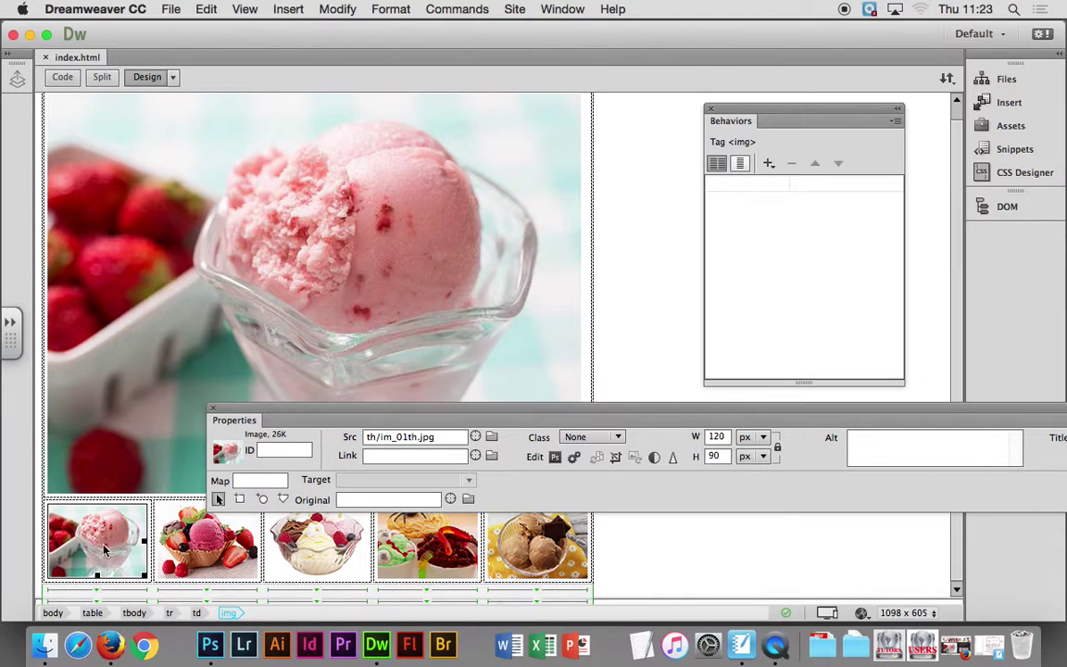
click(213, 407)
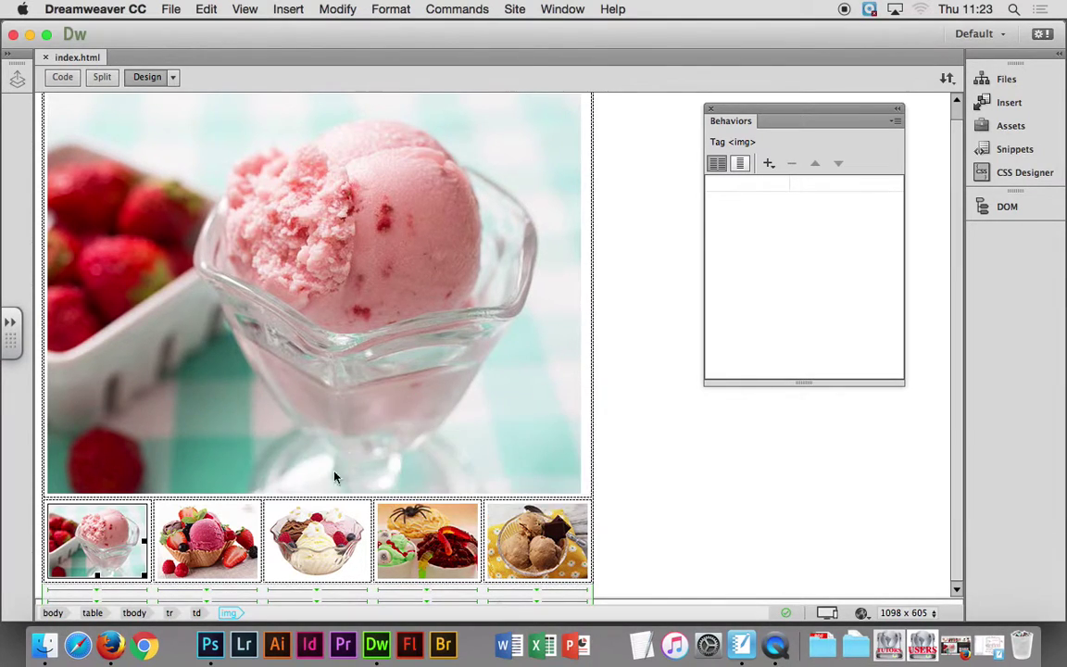
click(561, 10)
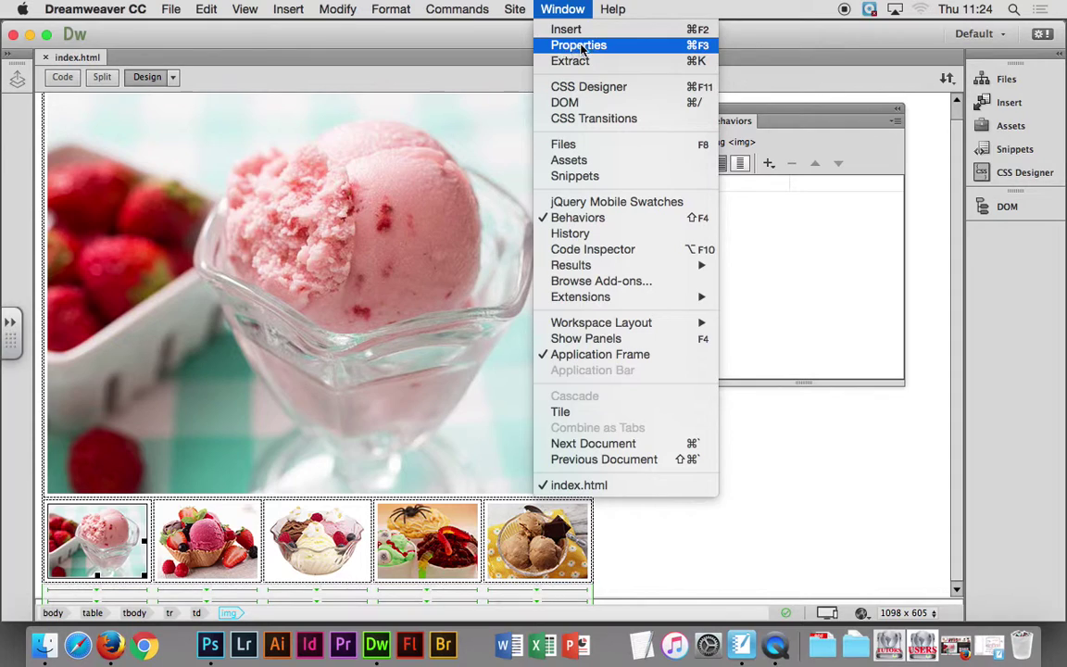
click(576, 46)
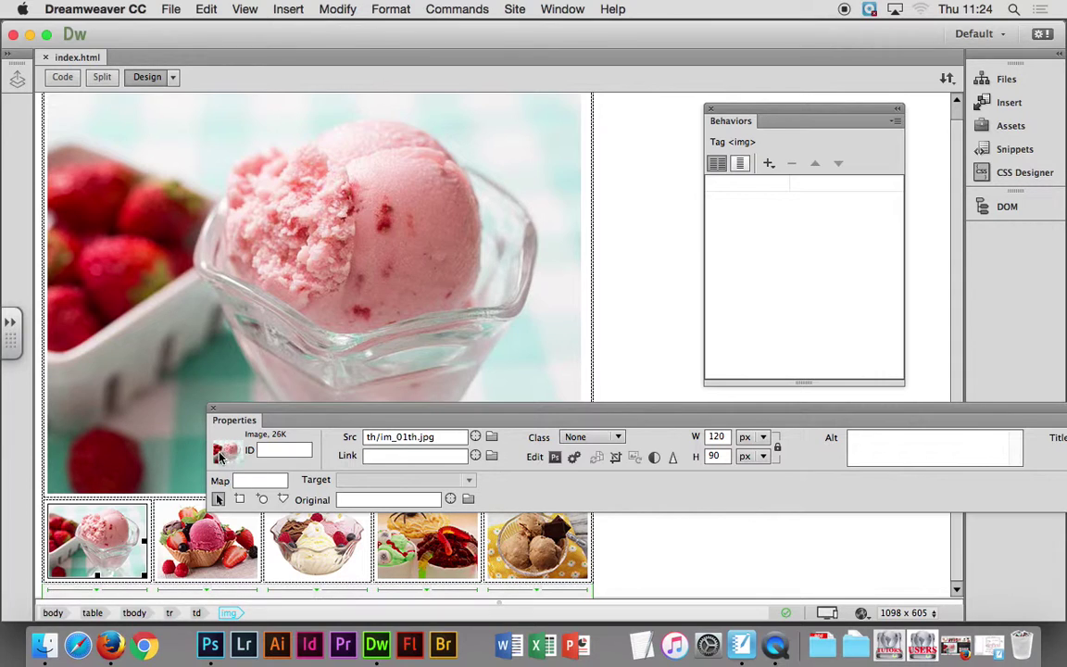
Step: Give the first two thumbnails the IDs th01 and th02
click(278, 451)
text(th)
text(01)
key(Return)
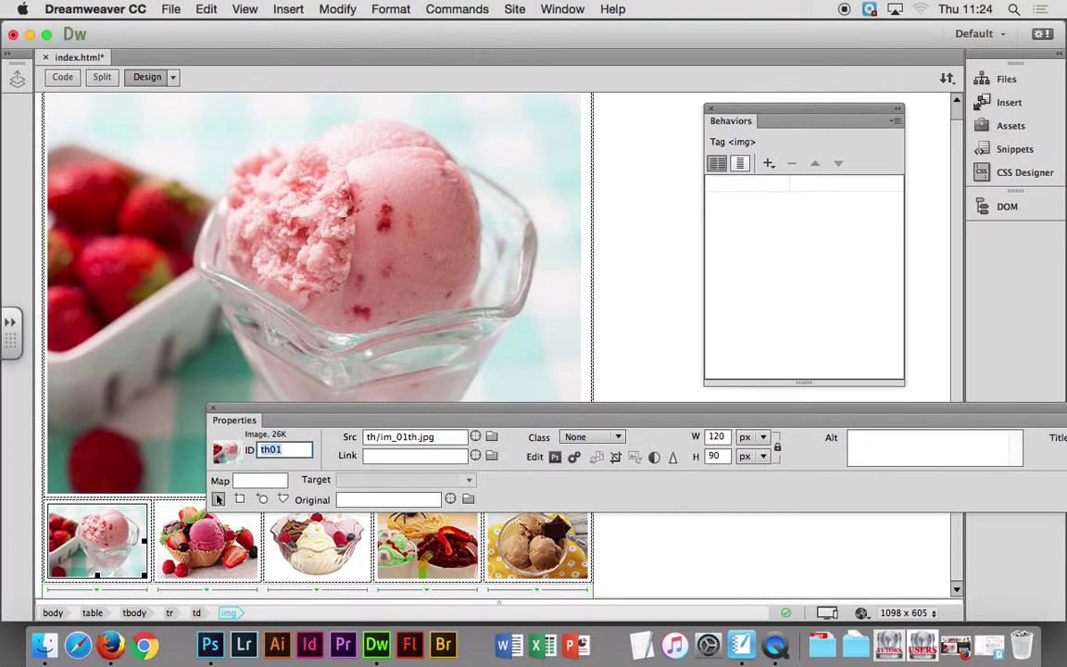
click(198, 544)
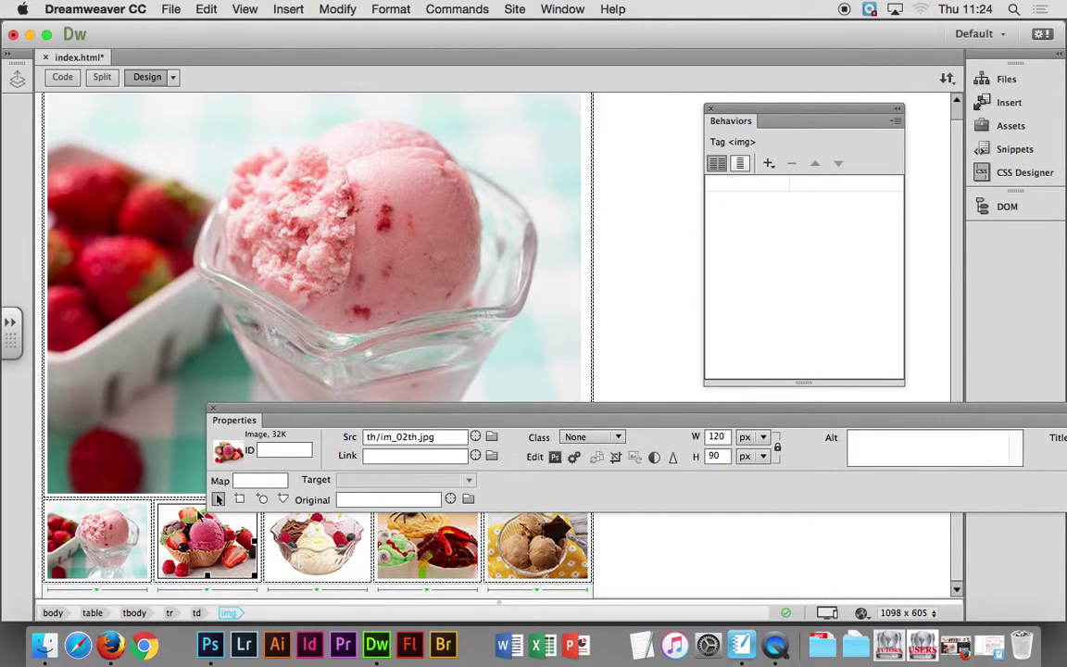
click(289, 452)
text(th02)
key(Return)
Step: Give the third thumbnail the ID th03, fixing a mistyped final digit
click(314, 548)
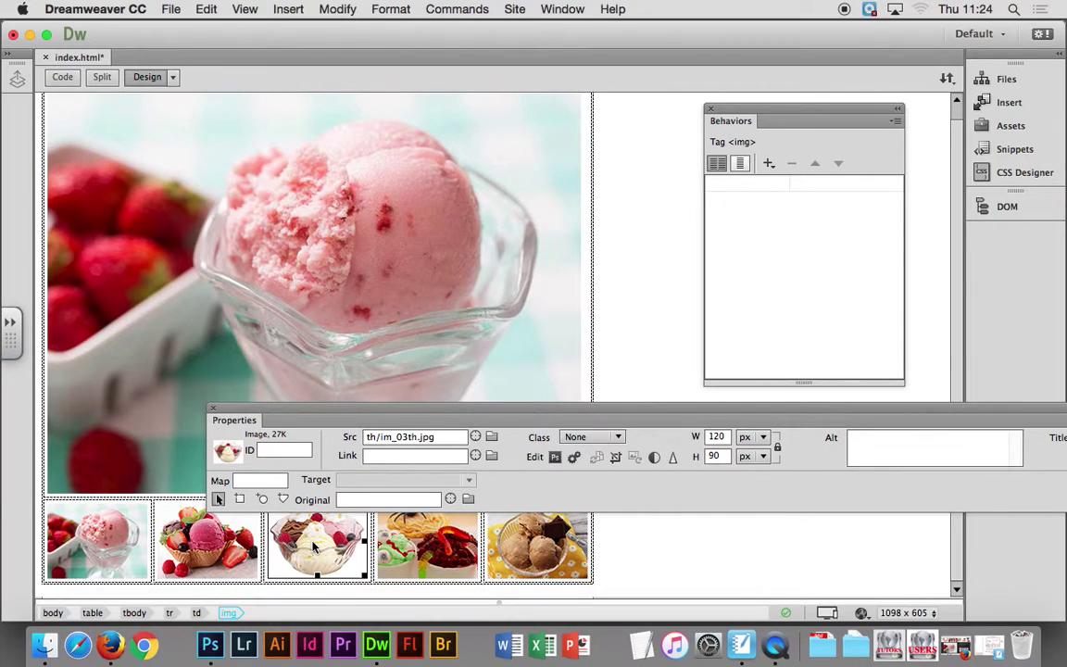
click(287, 451)
text(th0)
text(1)
key(BackSpace)
text(2)
key(BackSpace)
text(3)
key(Return)
Step: Give the fourth and fifth thumbnails the IDs th04 and th05
click(417, 548)
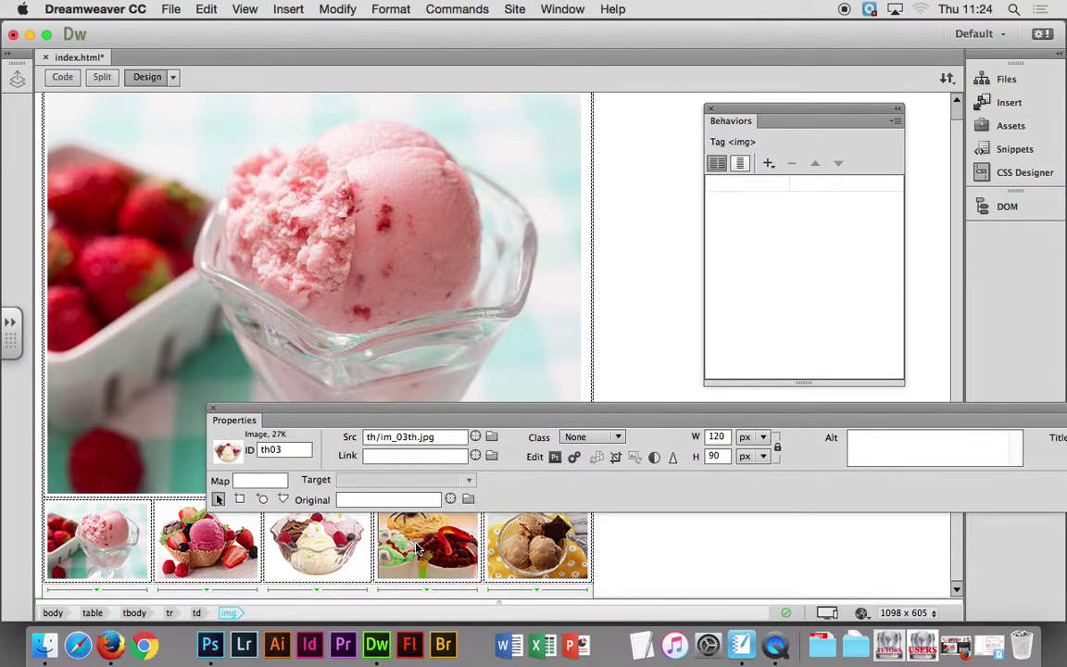
click(289, 451)
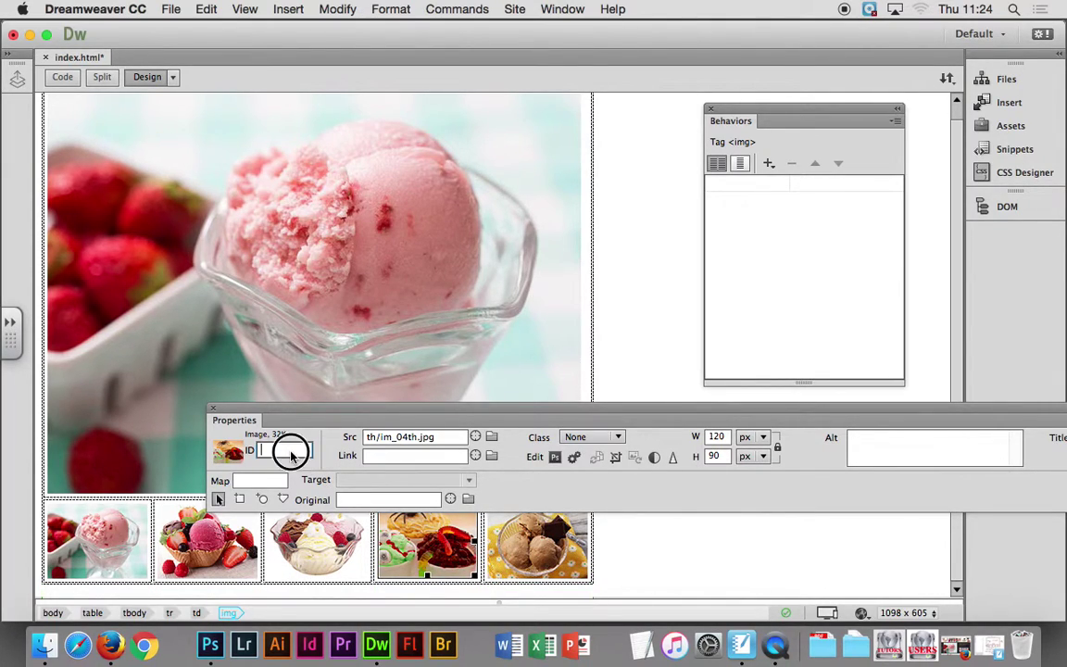
text(th04)
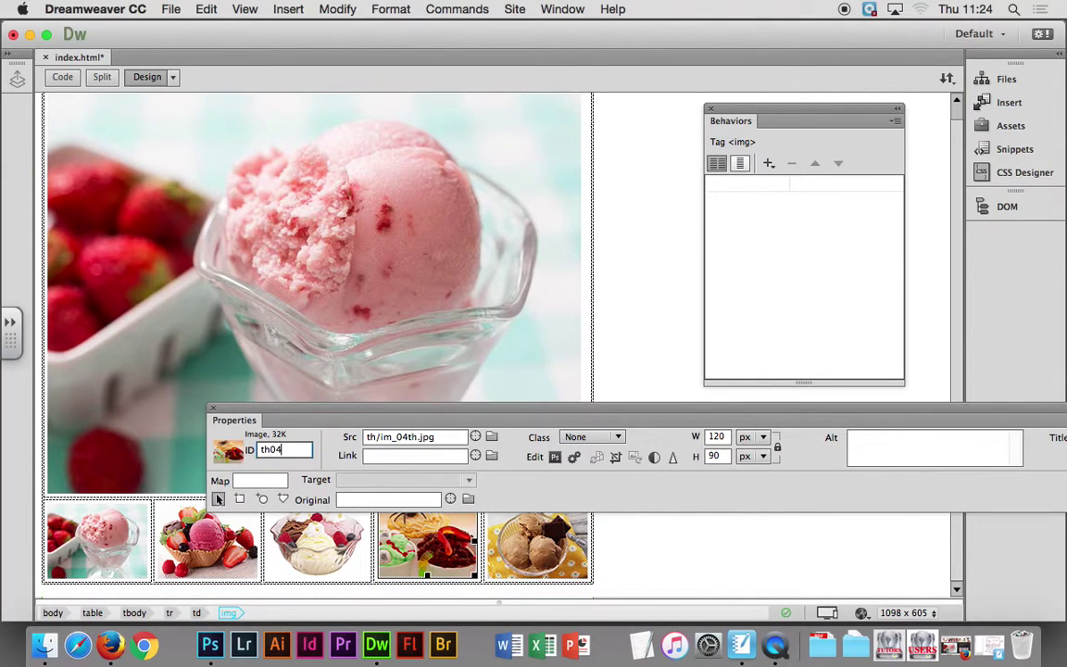
key(Return)
click(521, 547)
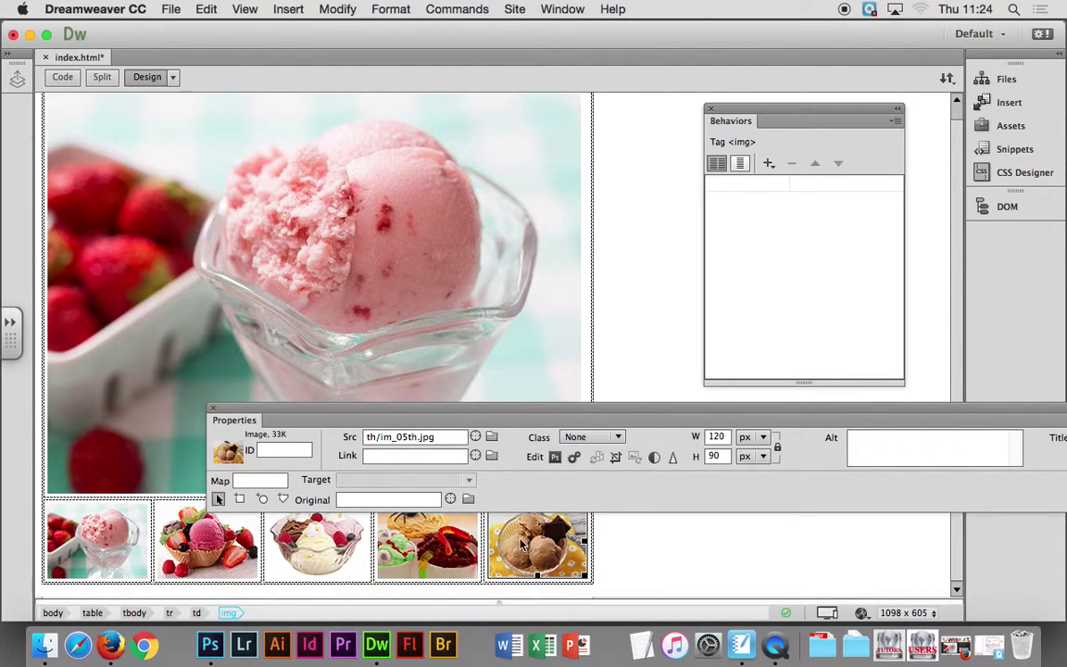
click(275, 449)
text(th05)
key(Return)
Step: Give the large ice-cream image the ID big
click(243, 311)
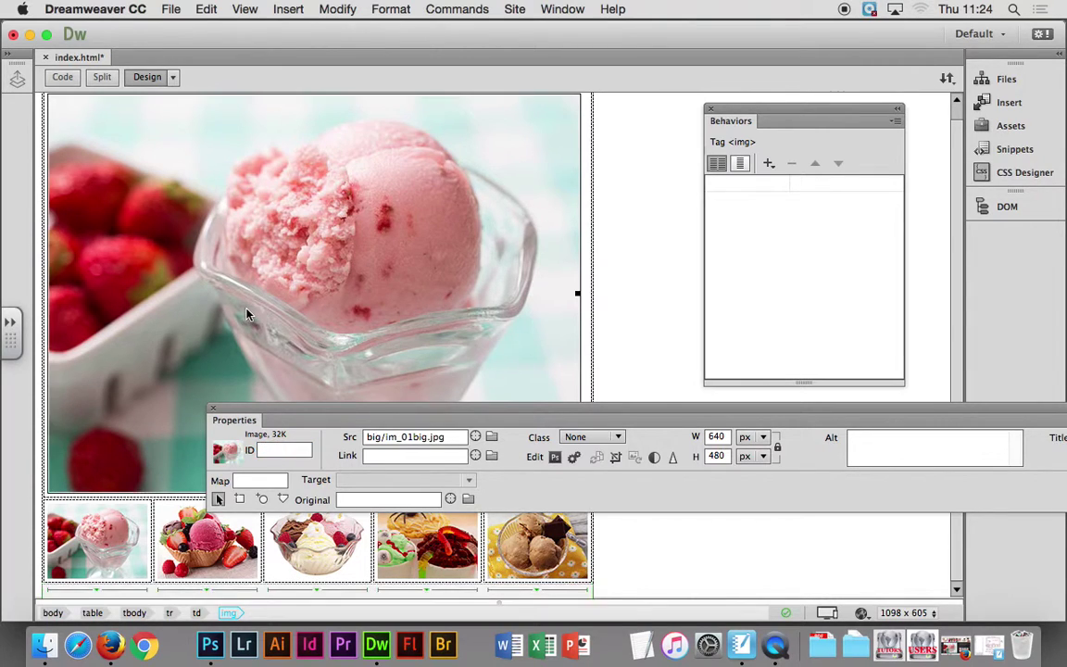
click(279, 449)
text(big)
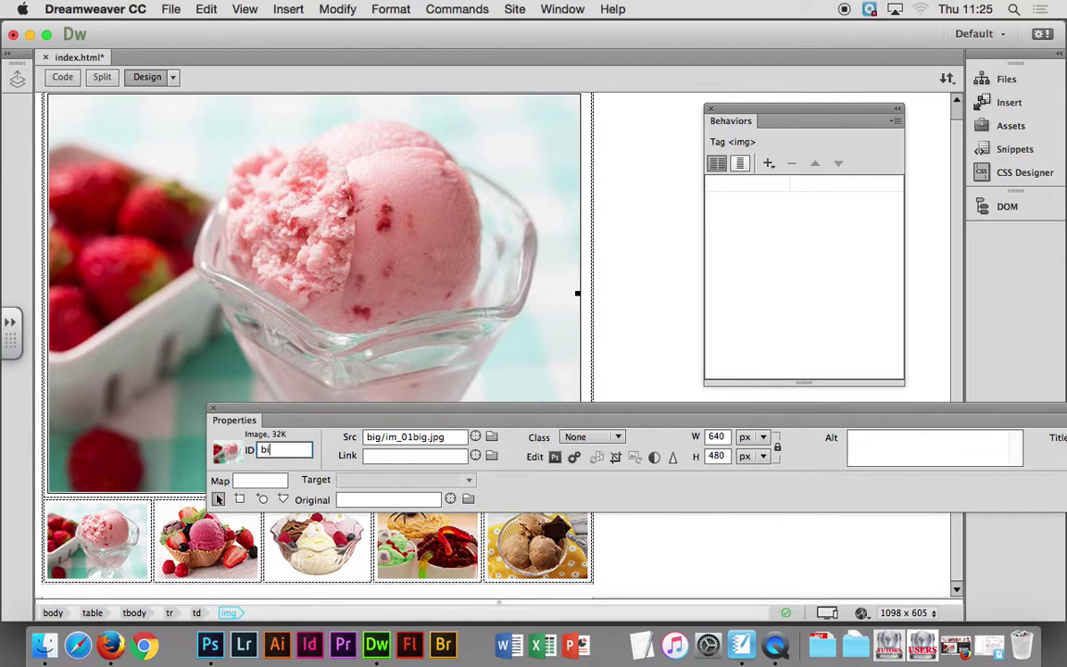
key(Return)
Step: Dock the Properties panel as an icon at the left edge and select thumbnail th01
drag(397, 407, 205, 418)
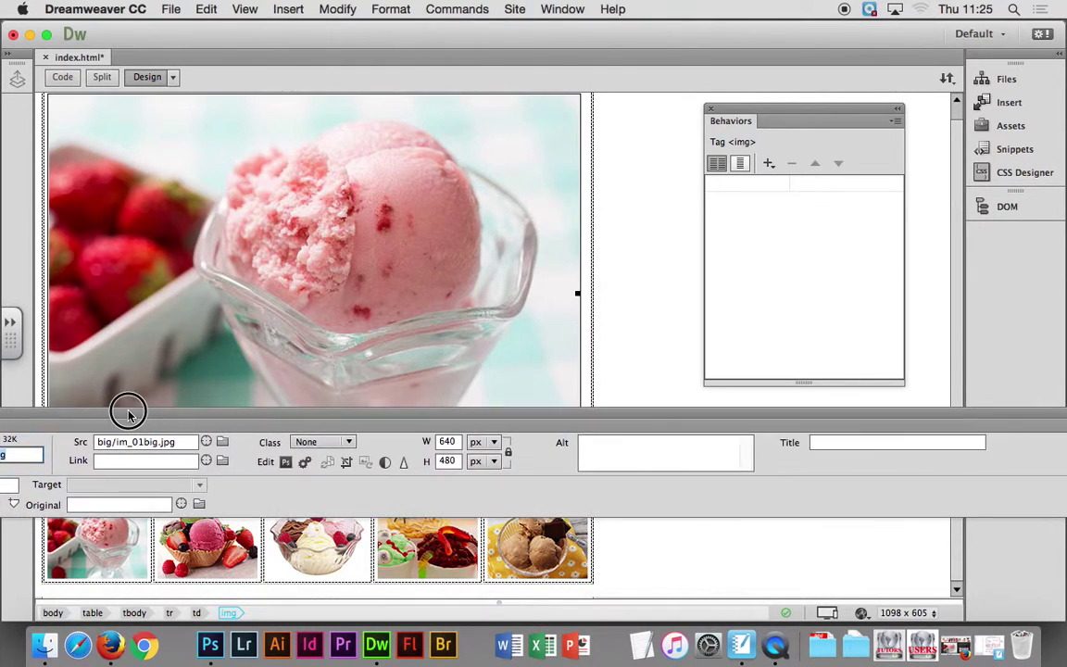
drag(205, 418, 36, 398)
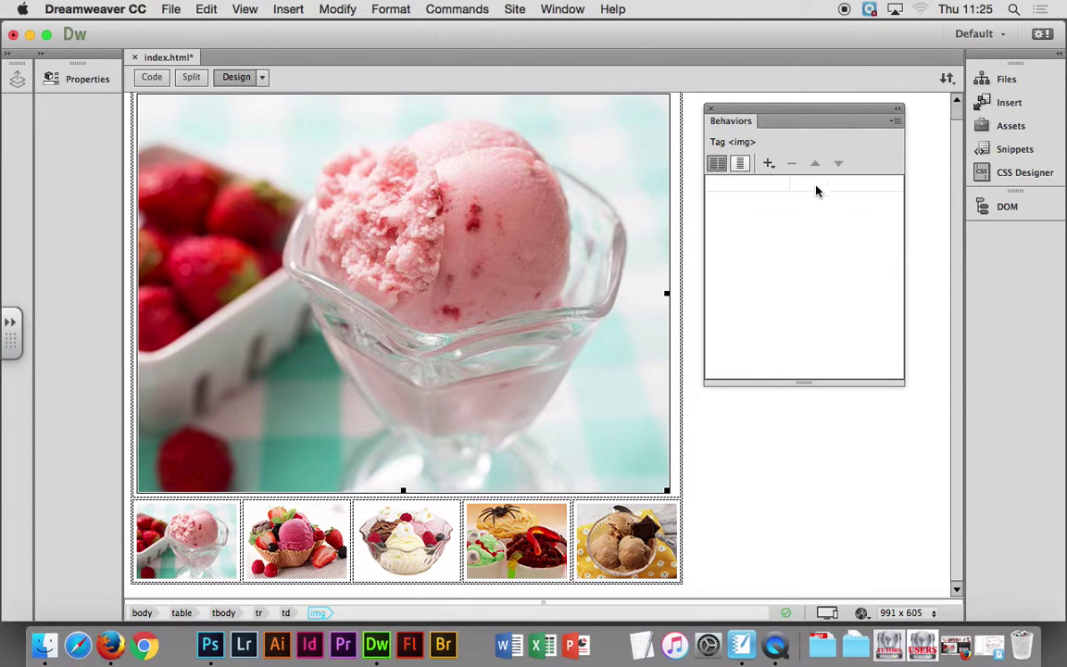
click(754, 464)
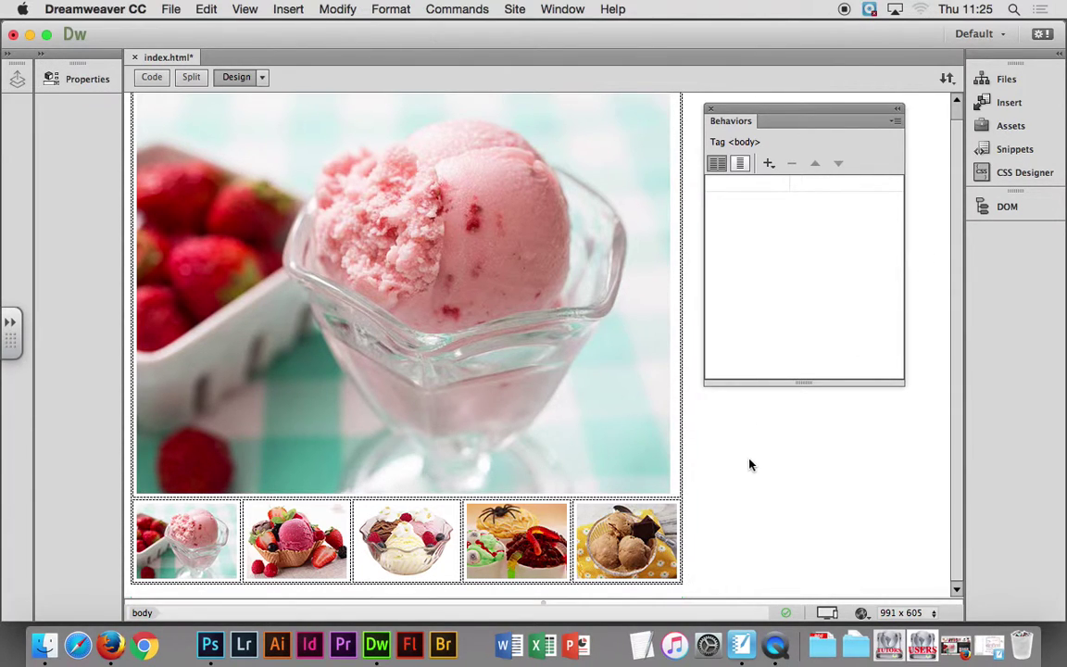
click(183, 534)
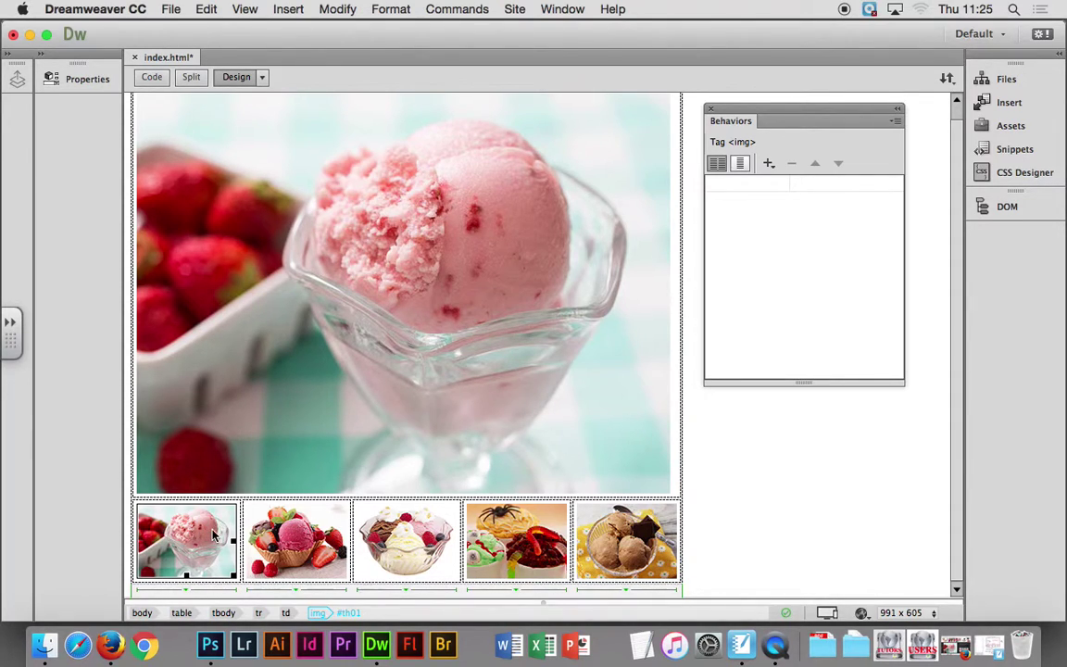
Step: Reopen the Behaviors panel and give thumbnail th01 an onClick event, showing the behaviour choices
click(711, 108)
click(562, 10)
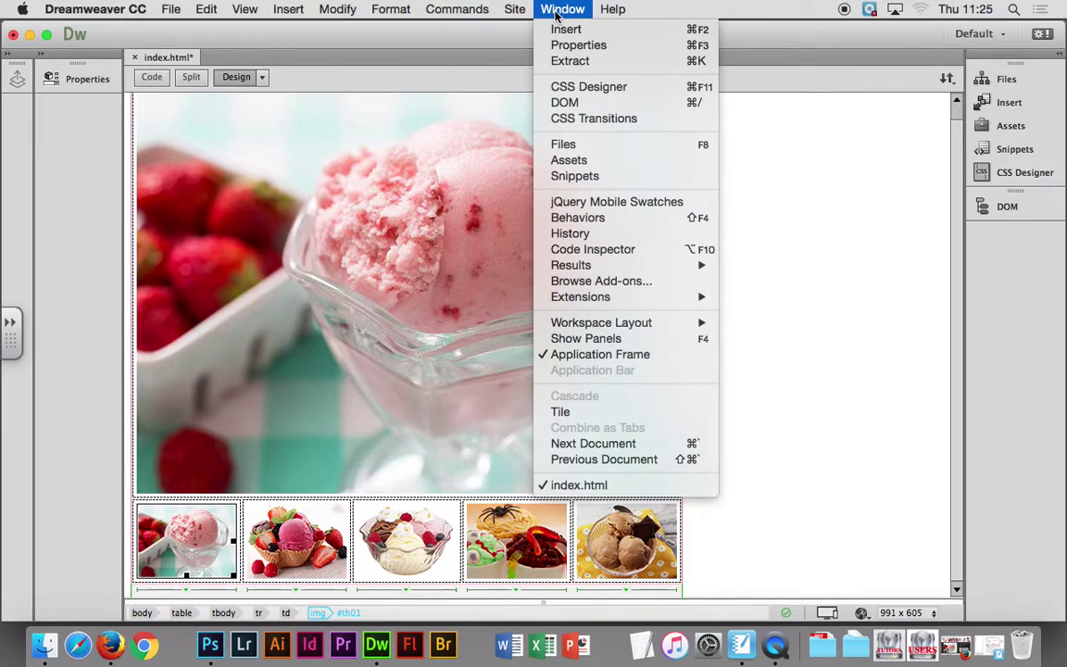
click(576, 219)
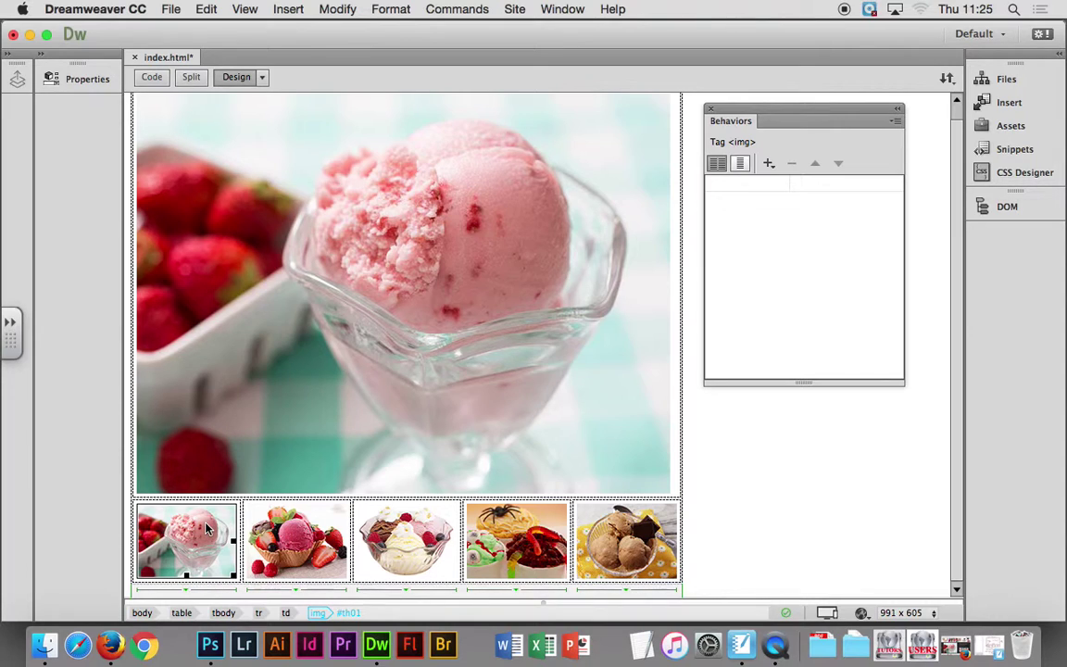
click(779, 186)
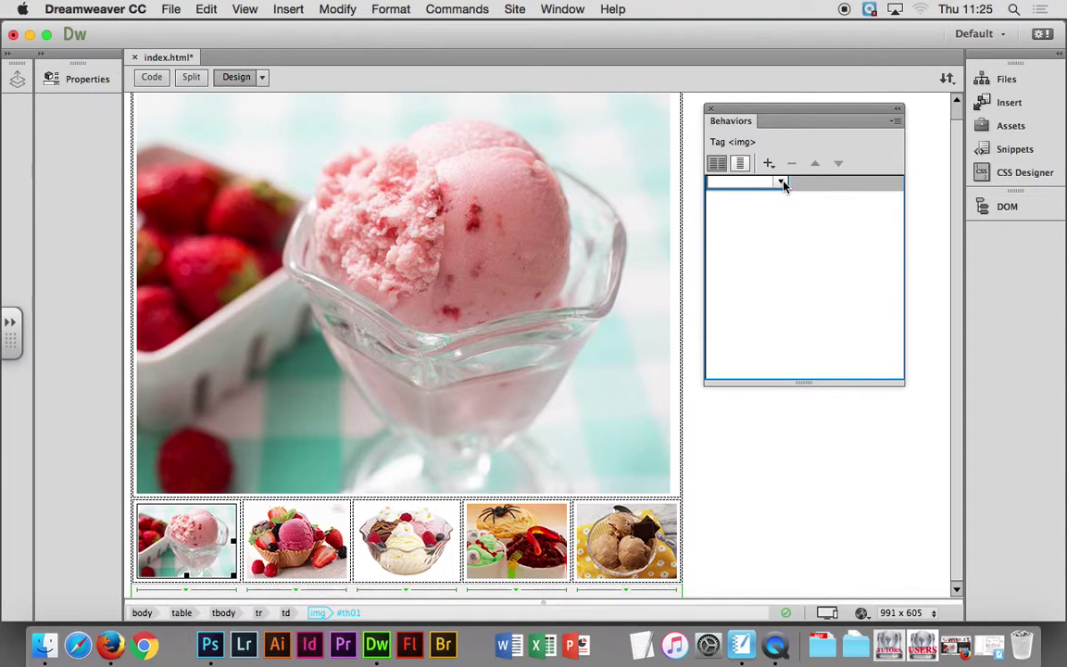
click(782, 183)
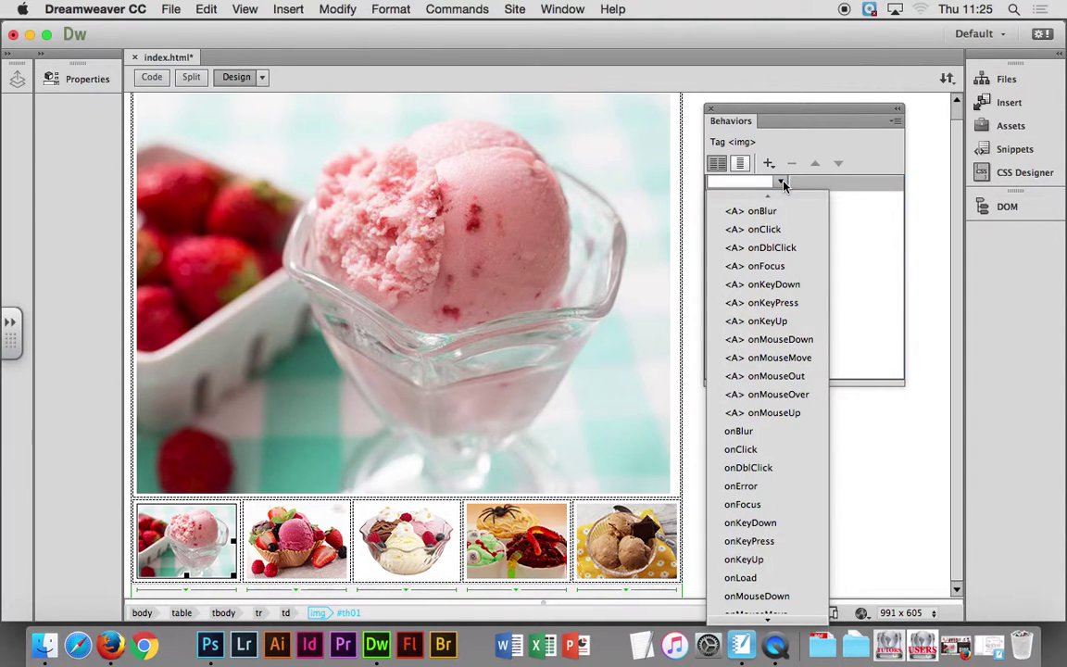
click(762, 231)
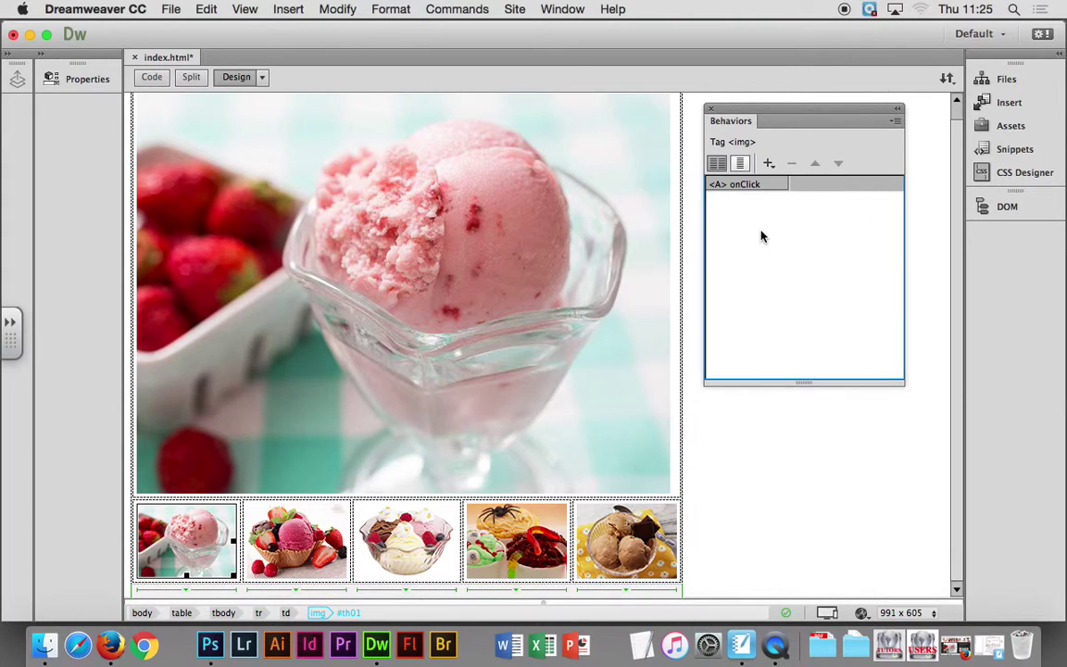
click(804, 185)
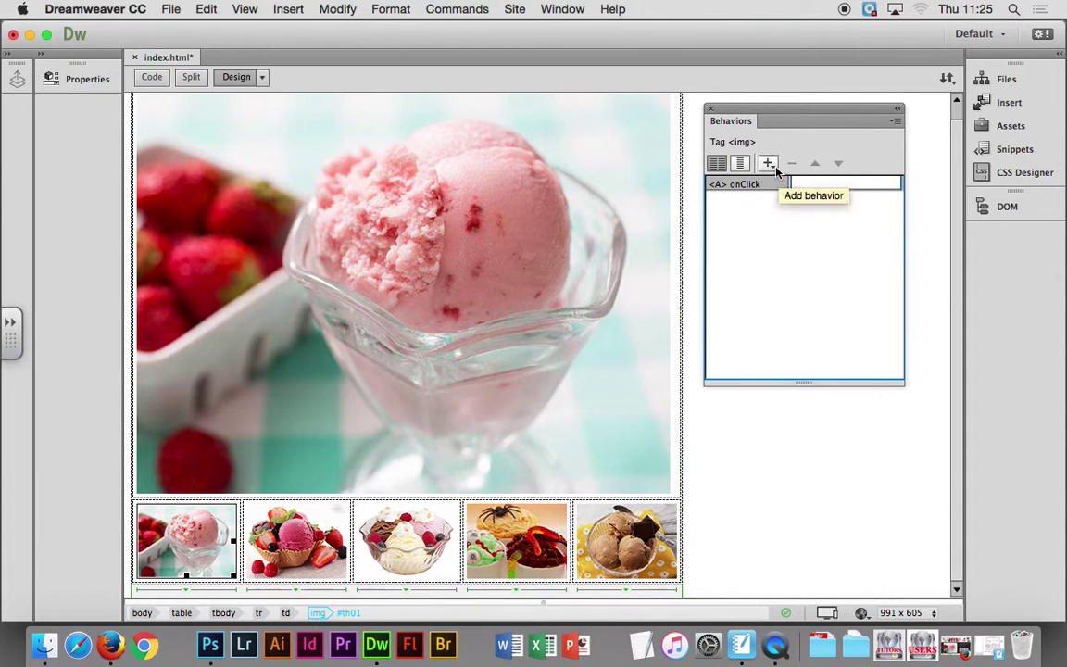
click(768, 164)
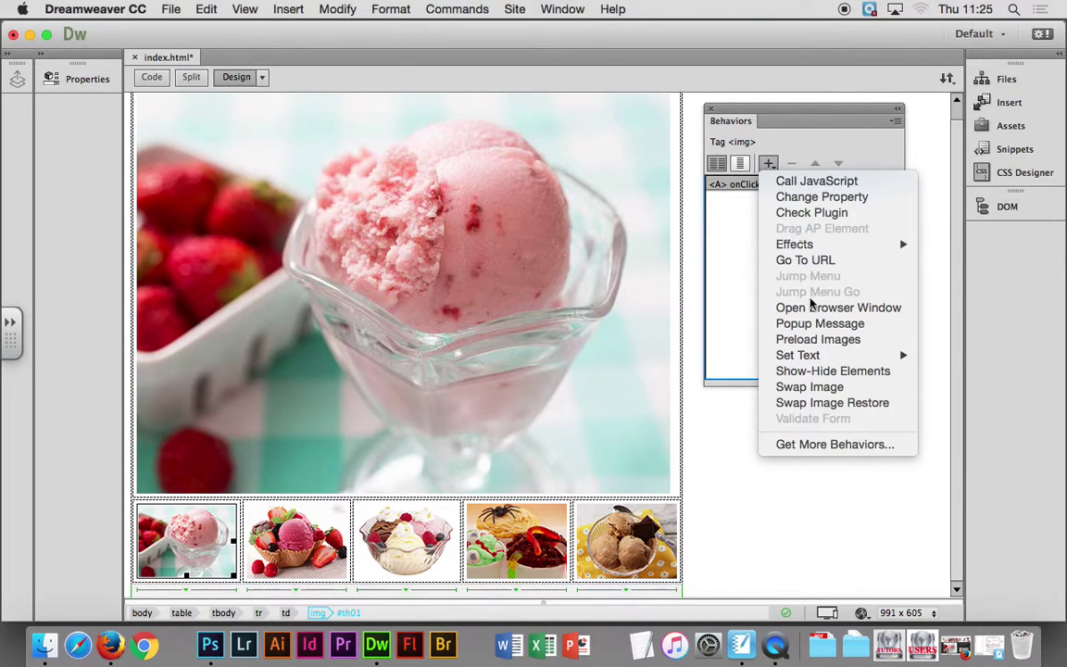
Step: Configure a Swap Image replacing 'big' with big/im_01big.jpg, with restore on mouse-out unchecked
click(829, 388)
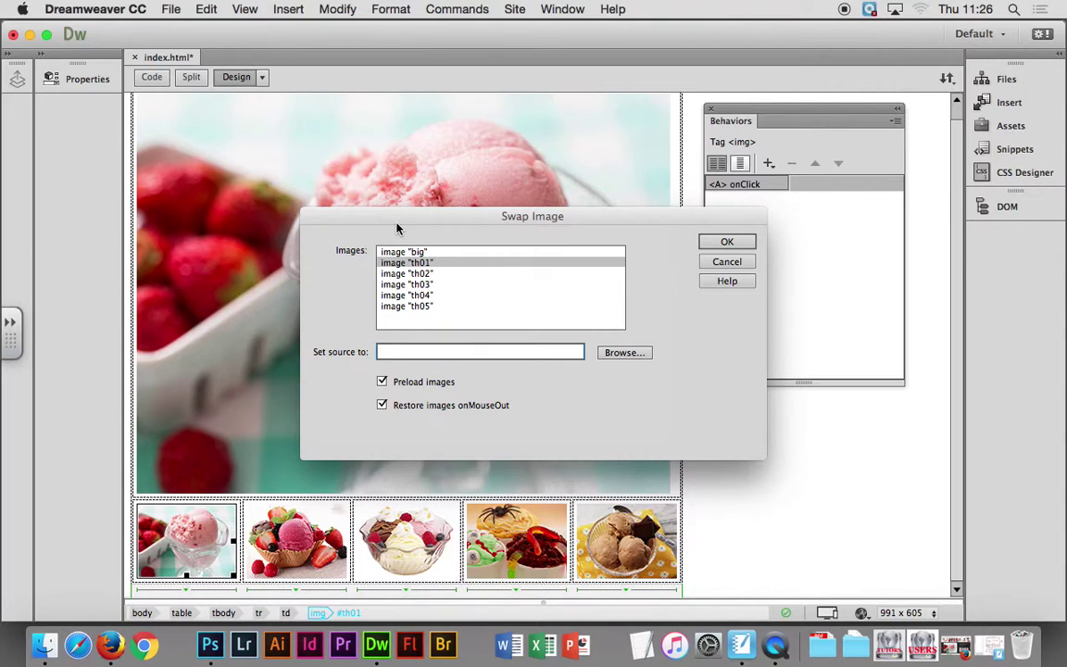
click(414, 253)
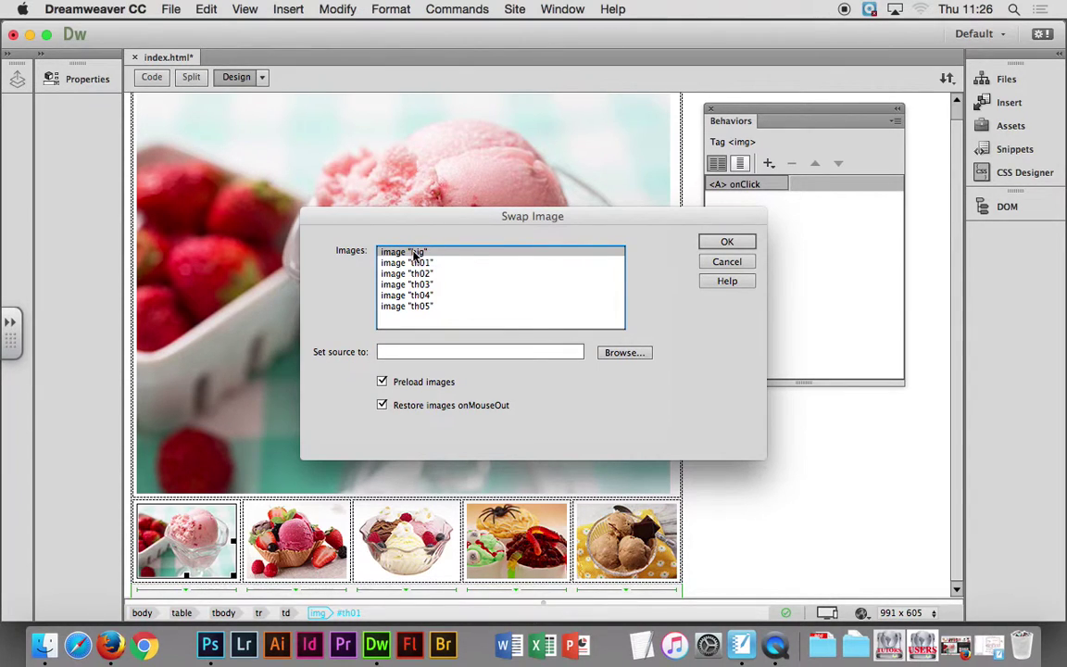
click(625, 353)
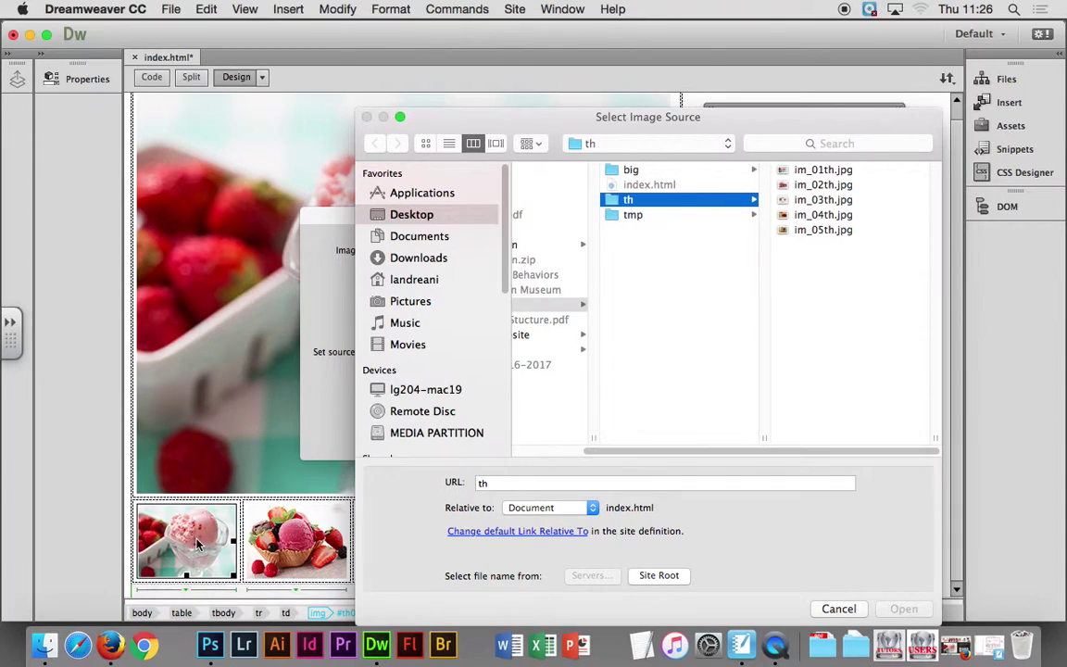
click(643, 171)
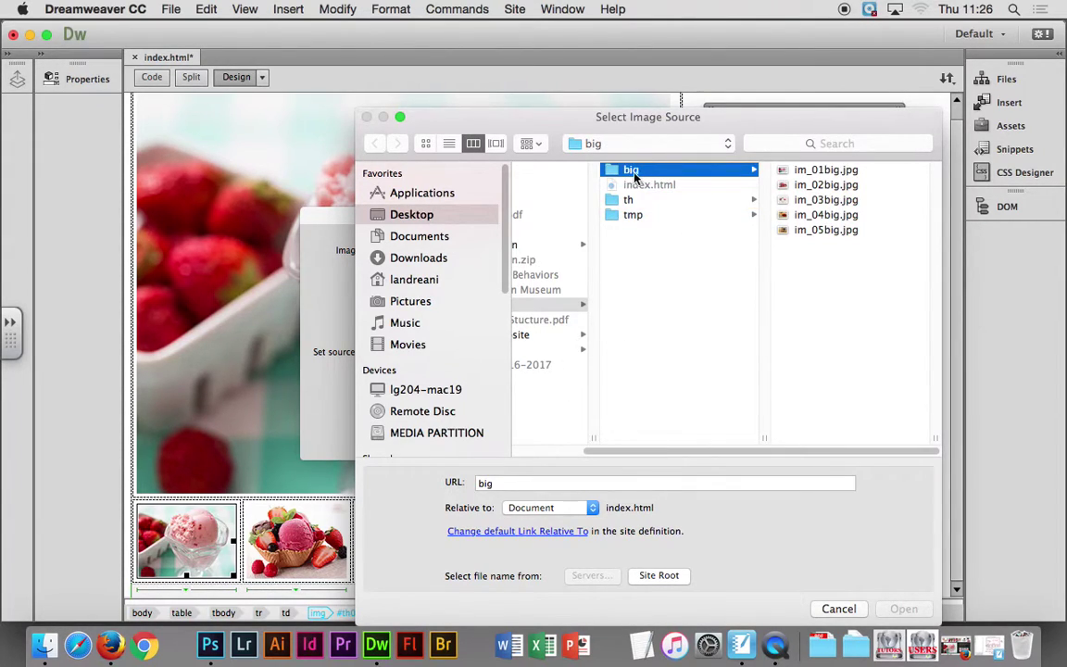
click(843, 171)
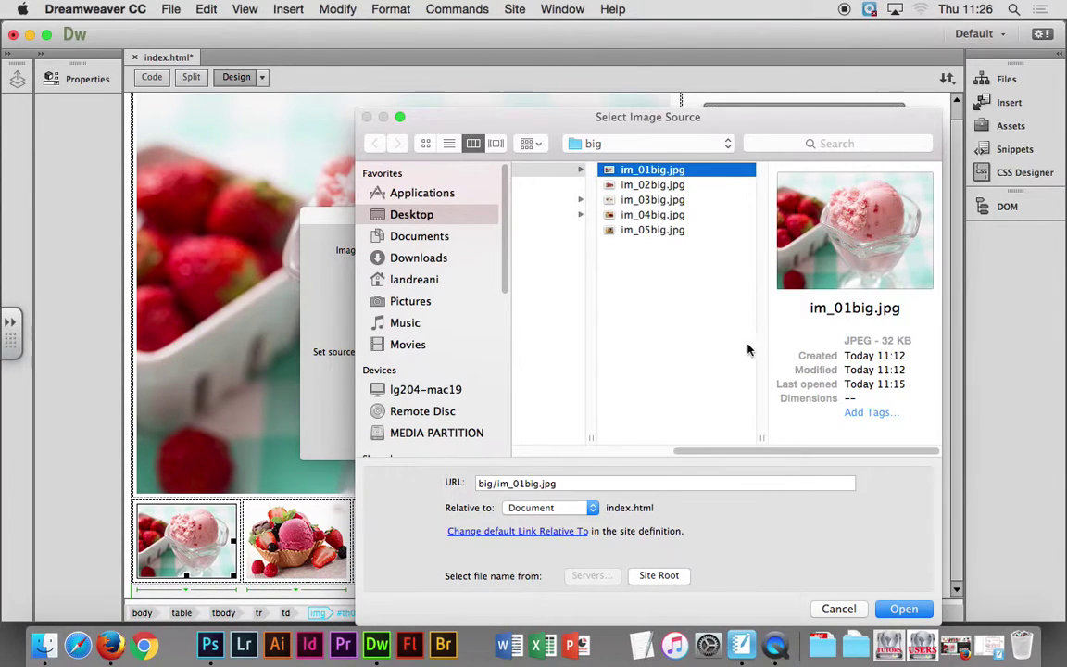
click(903, 608)
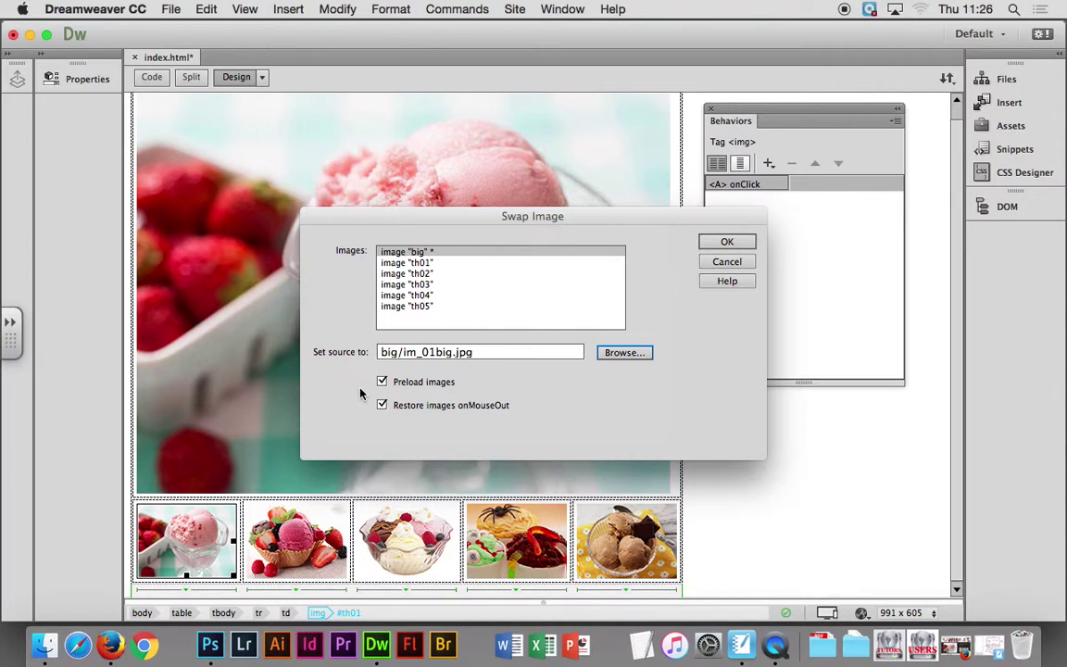
click(383, 406)
Step: Apply th01's Swap Image and change its trigger from onMouseOver to onClick
click(727, 241)
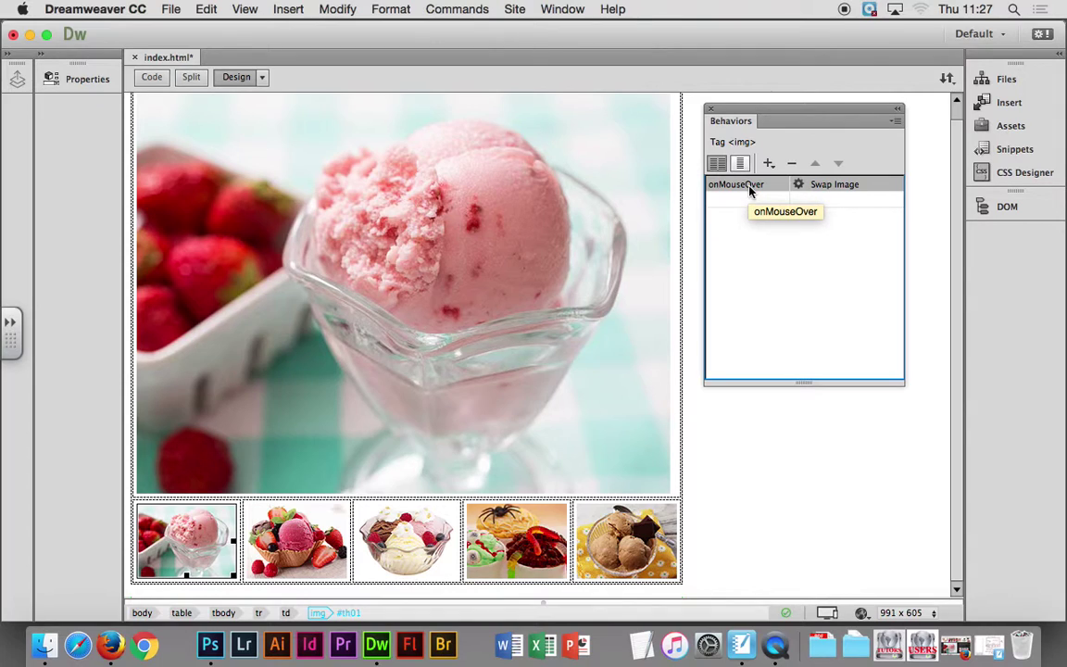
click(778, 185)
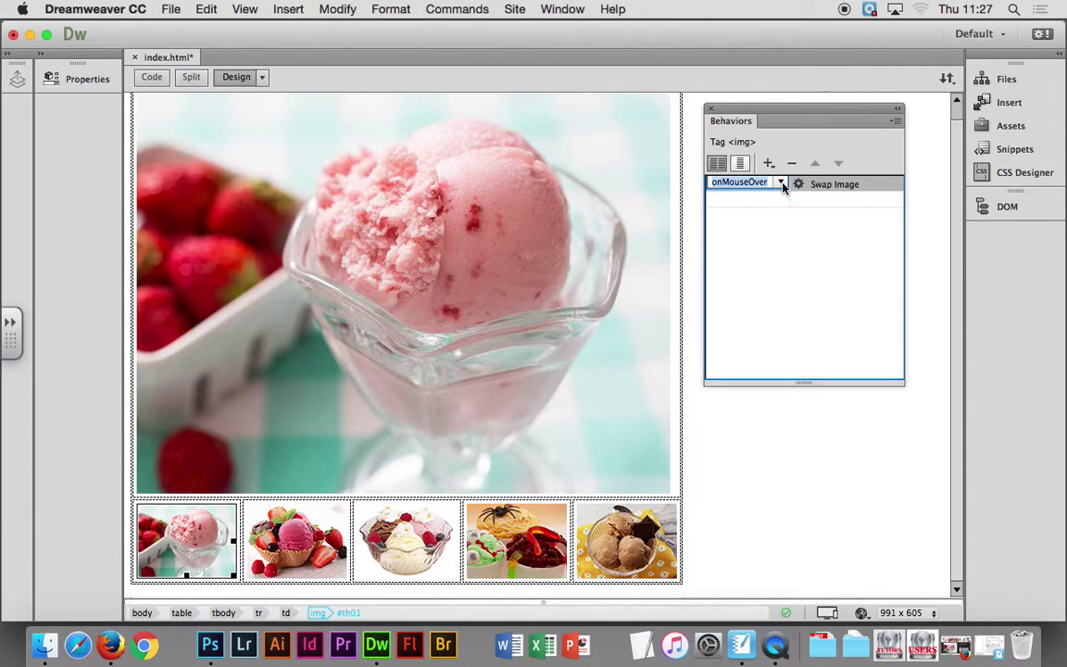
click(783, 185)
scroll(783, 181, up, 3)
scroll(786, 179, up, 5)
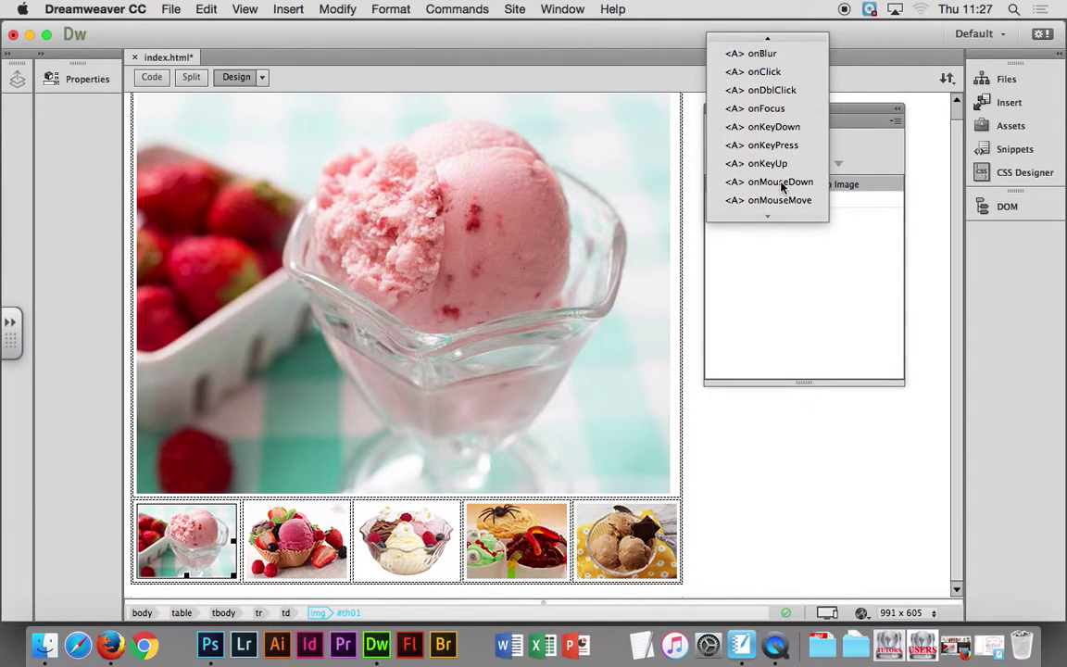
click(769, 71)
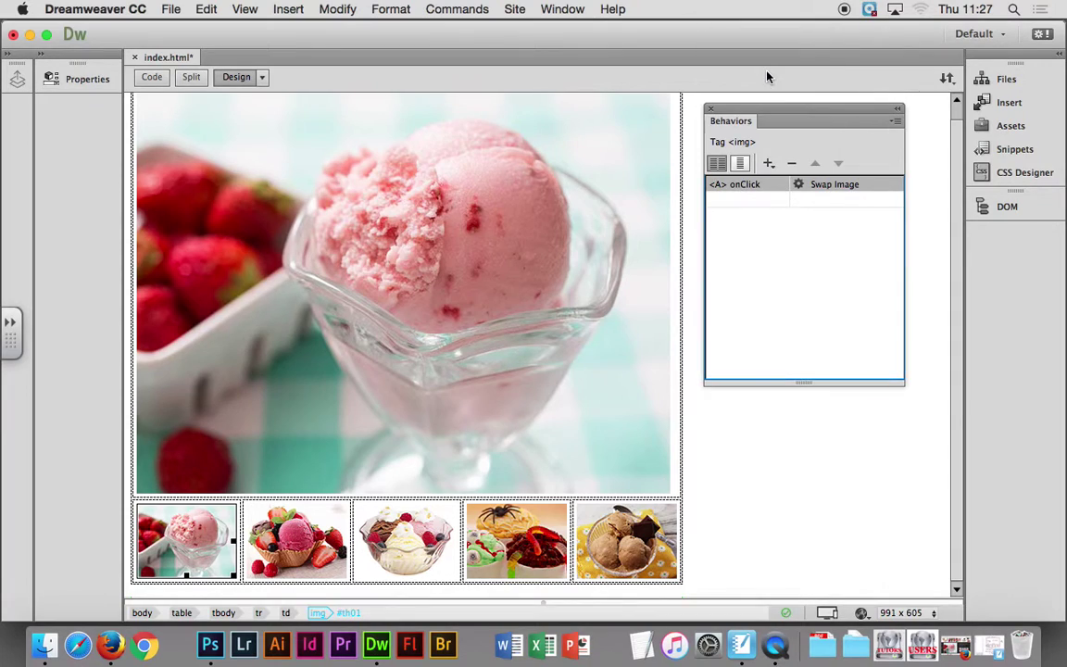
click(770, 184)
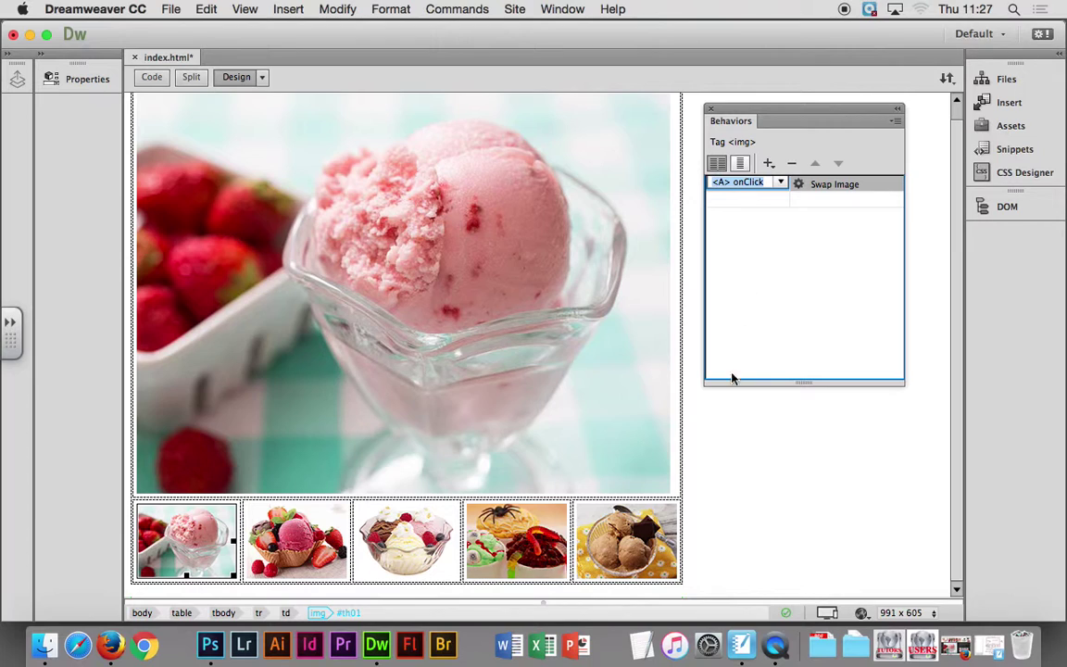
click(315, 536)
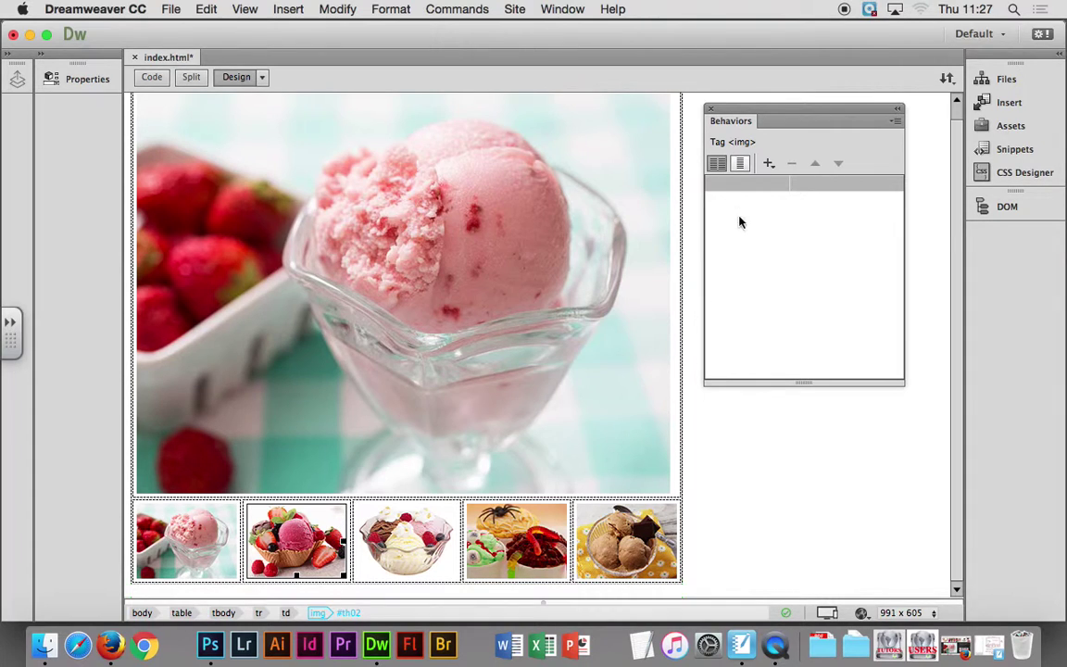
Step: Add a Swap Image to thumbnail th02 replacing 'big' with big/im_02big.jpg, no restore
click(784, 182)
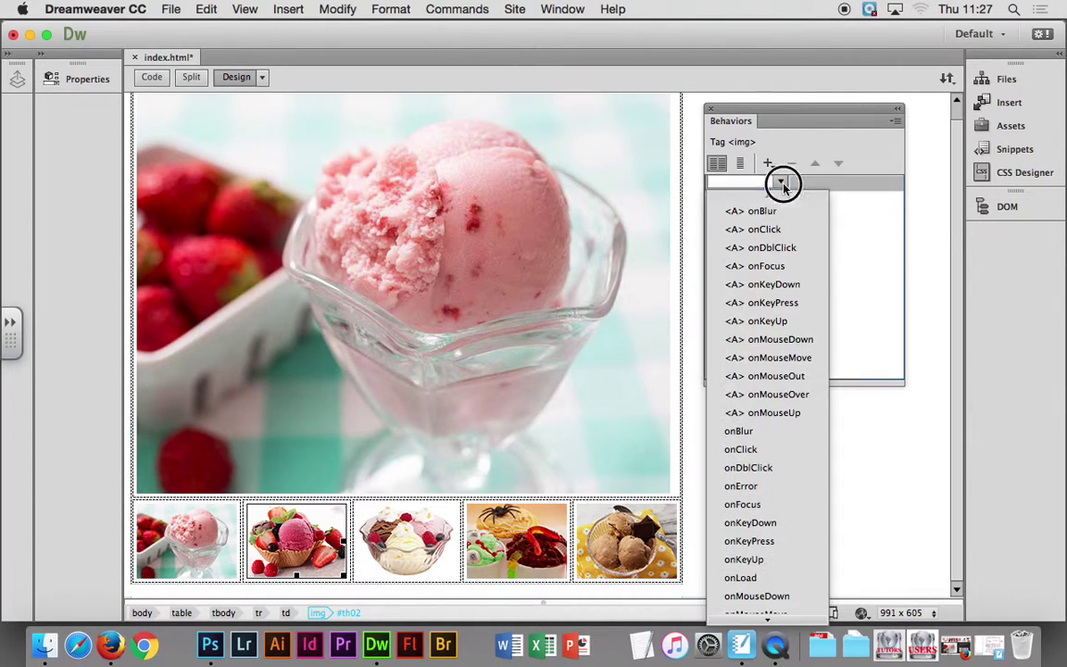
click(778, 229)
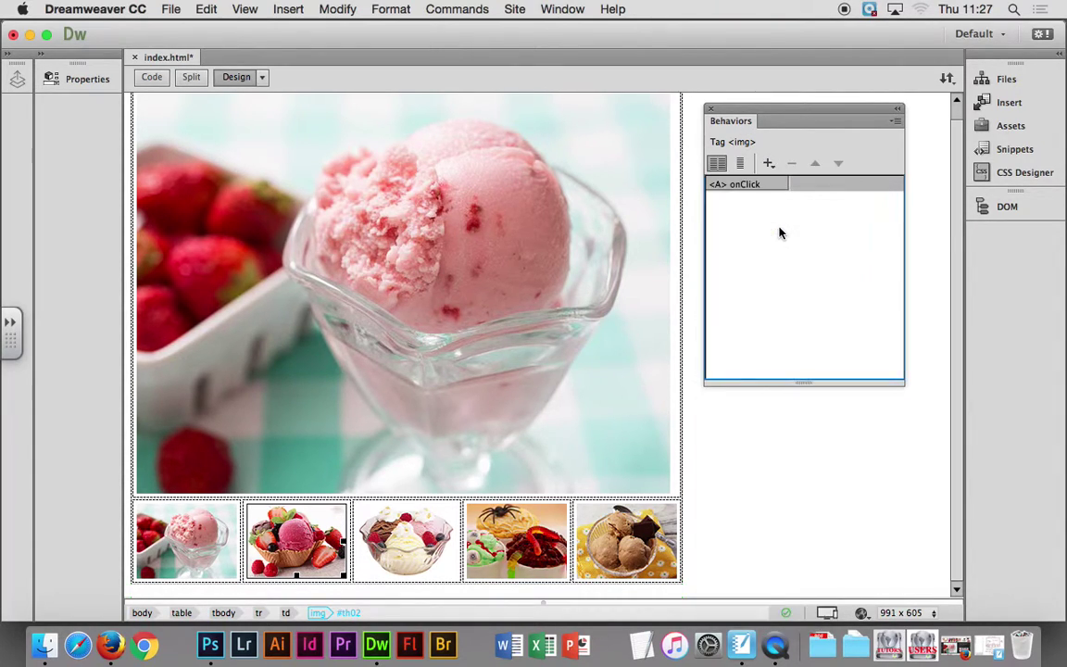
click(767, 164)
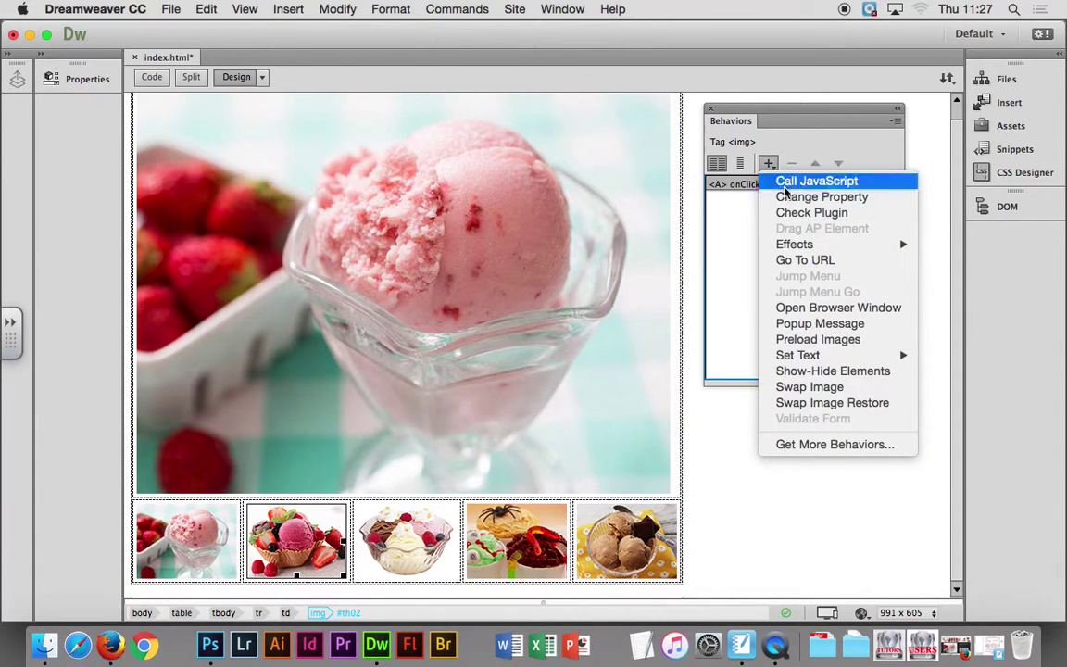
click(829, 387)
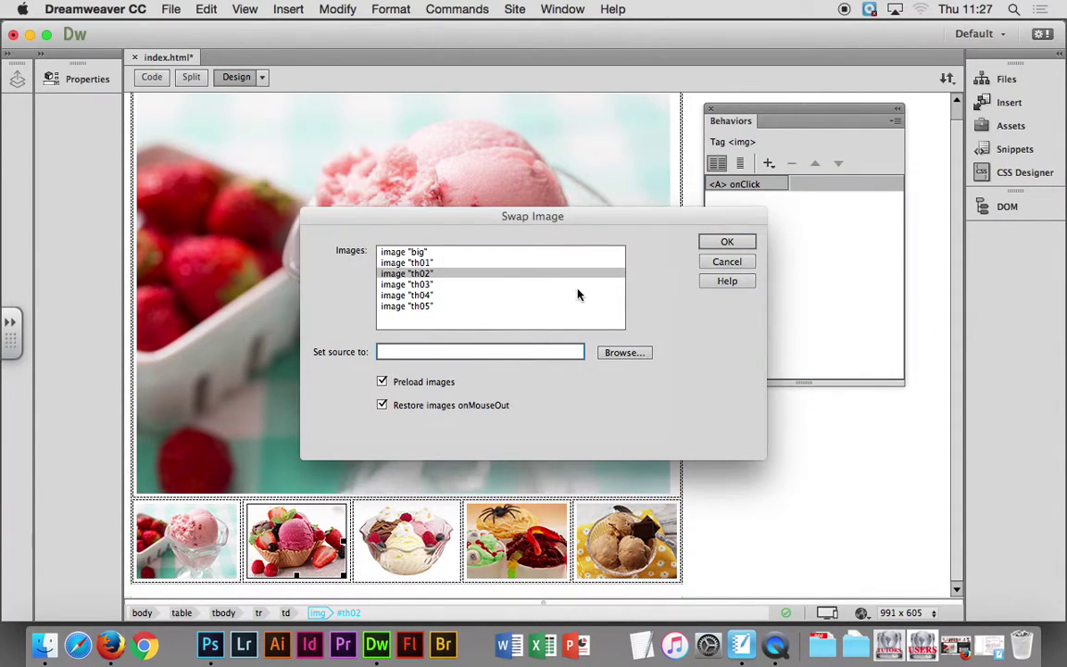
click(421, 254)
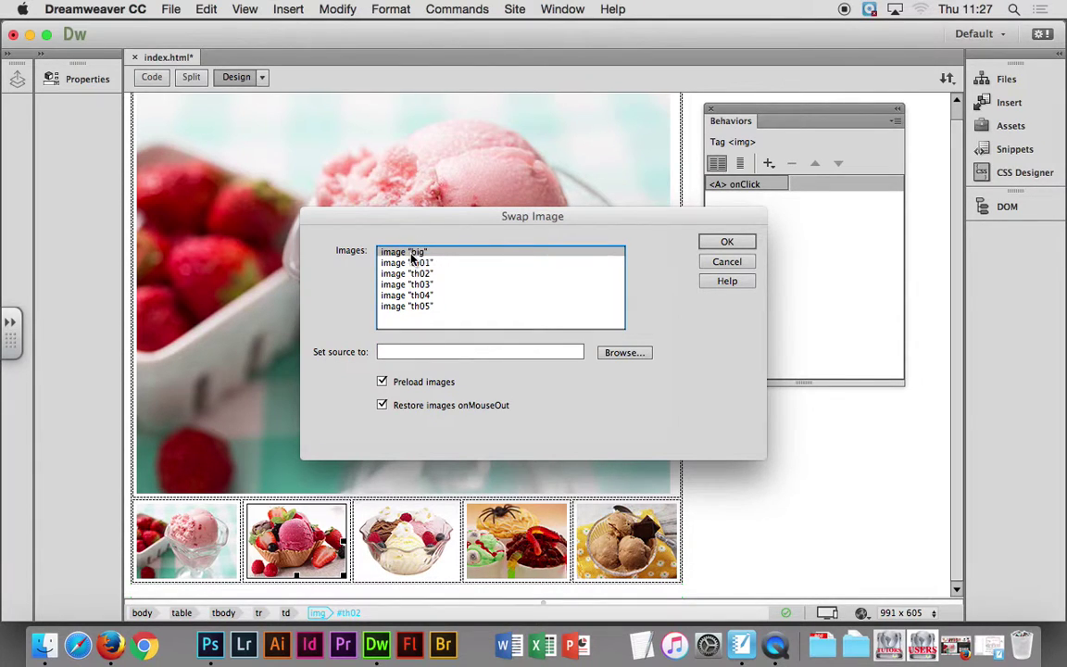
click(620, 353)
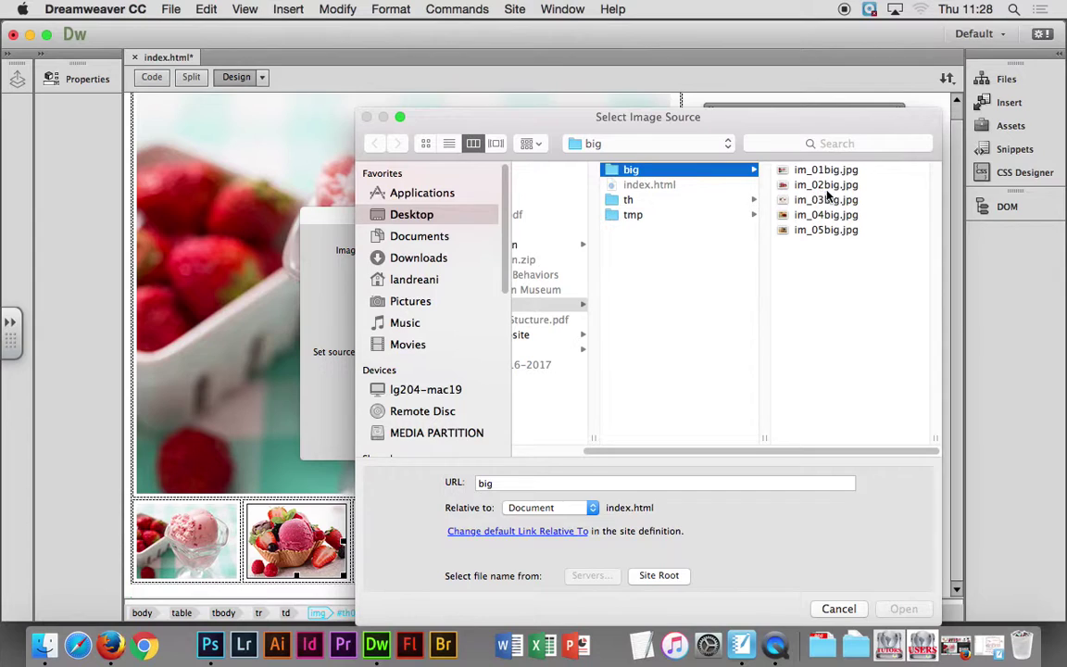
click(827, 186)
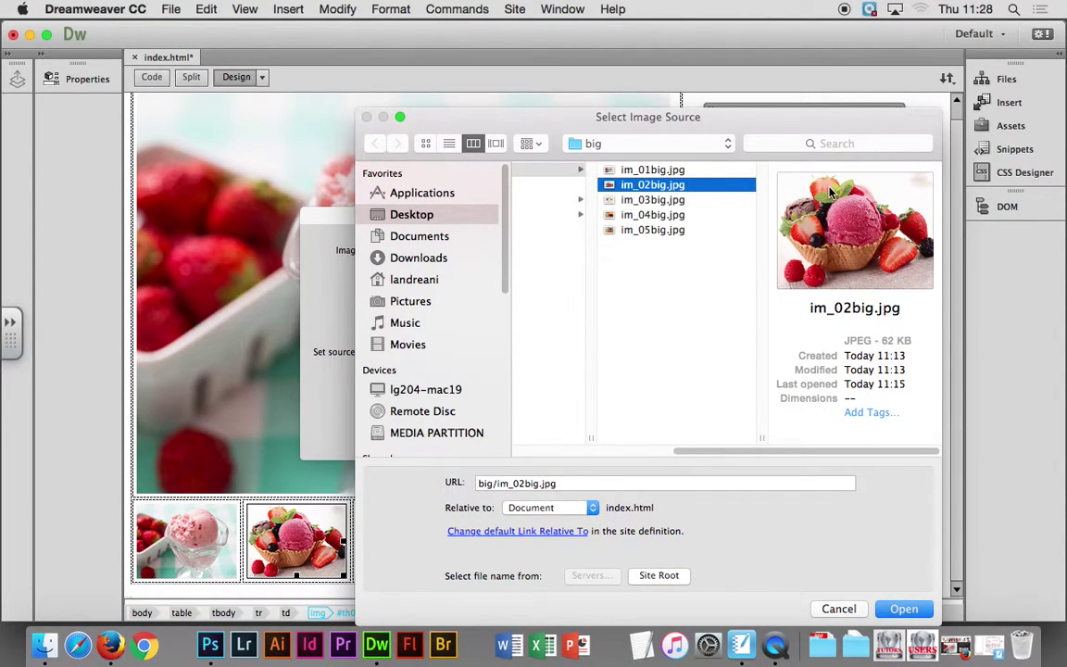
click(897, 609)
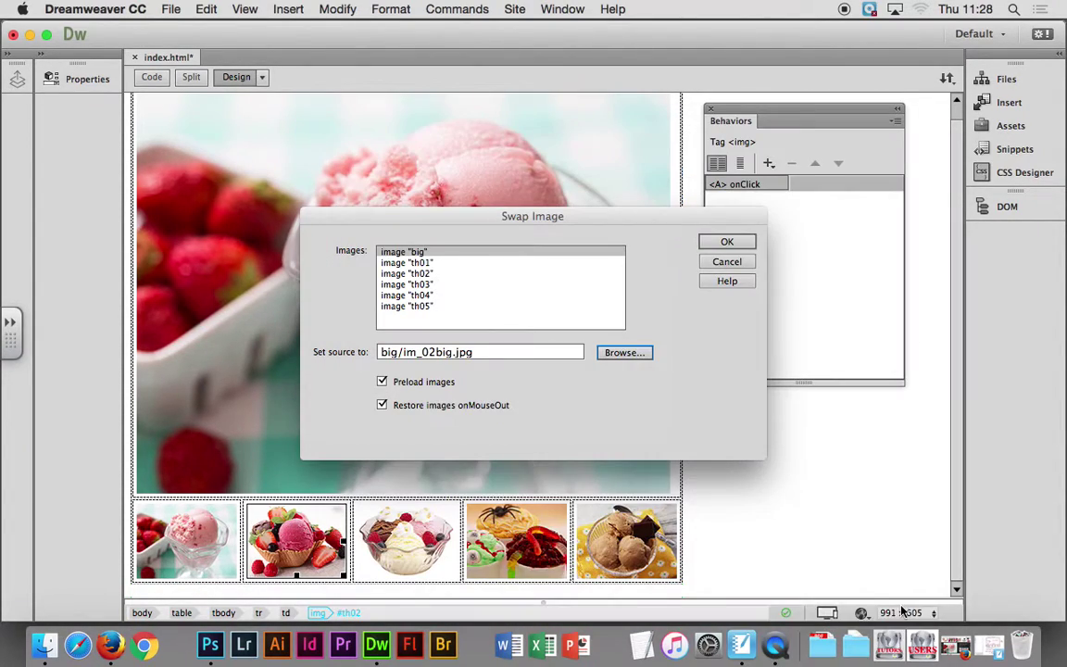
click(382, 406)
Step: Apply th02's swap behaviour and set its trigger to onClick
click(728, 242)
click(727, 242)
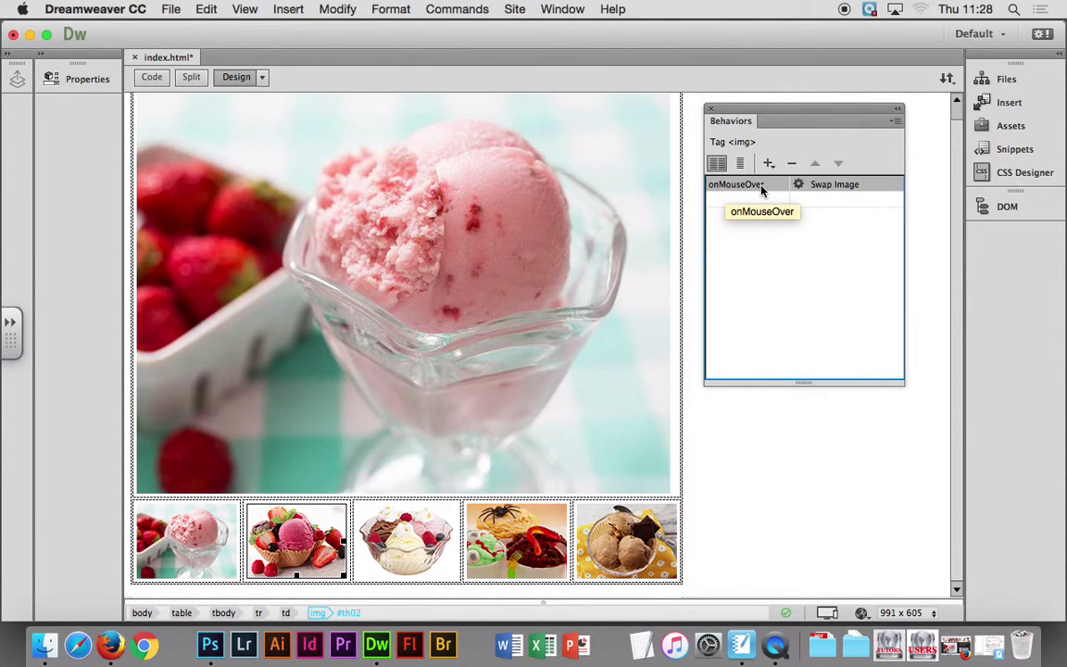
click(761, 185)
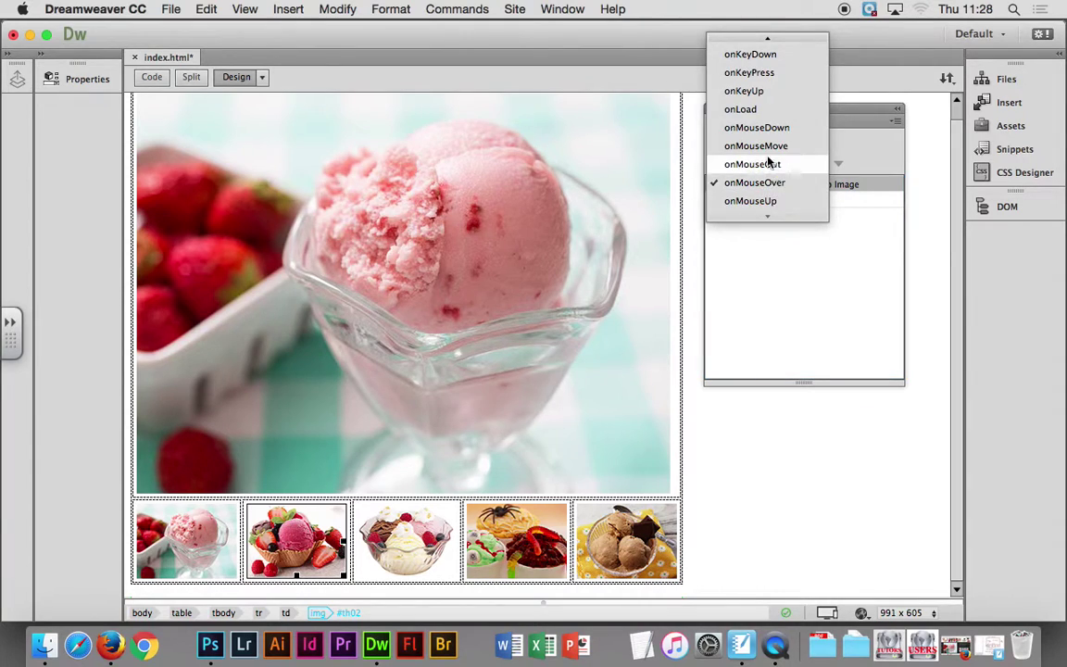
scroll(769, 185, up, 3)
click(761, 72)
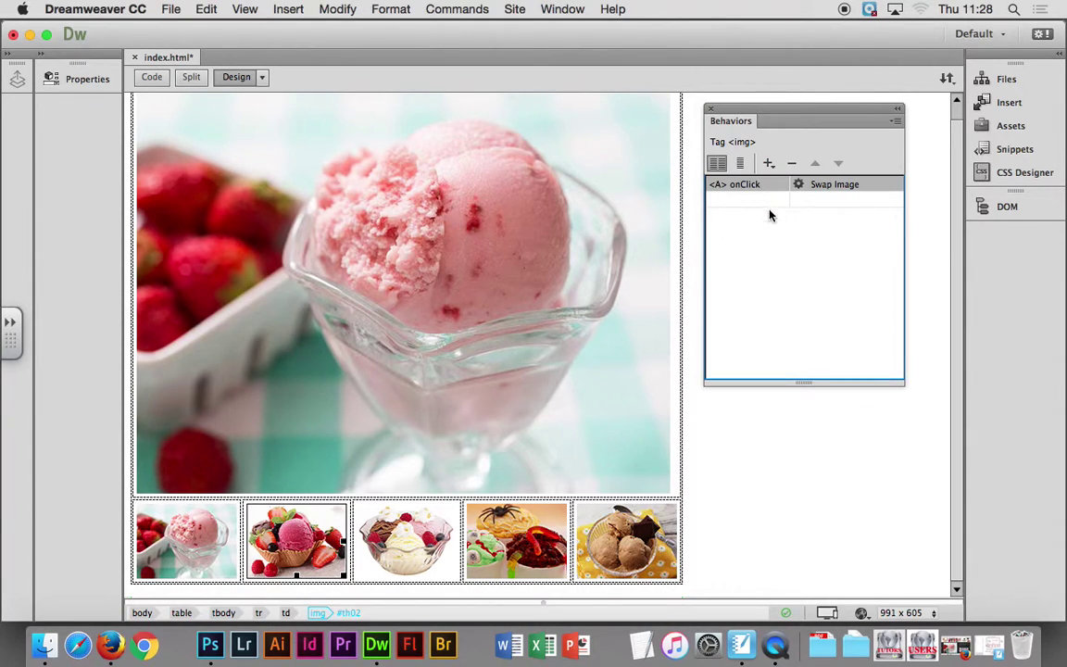
Step: Save index.html and preview the page in Firefox
click(429, 533)
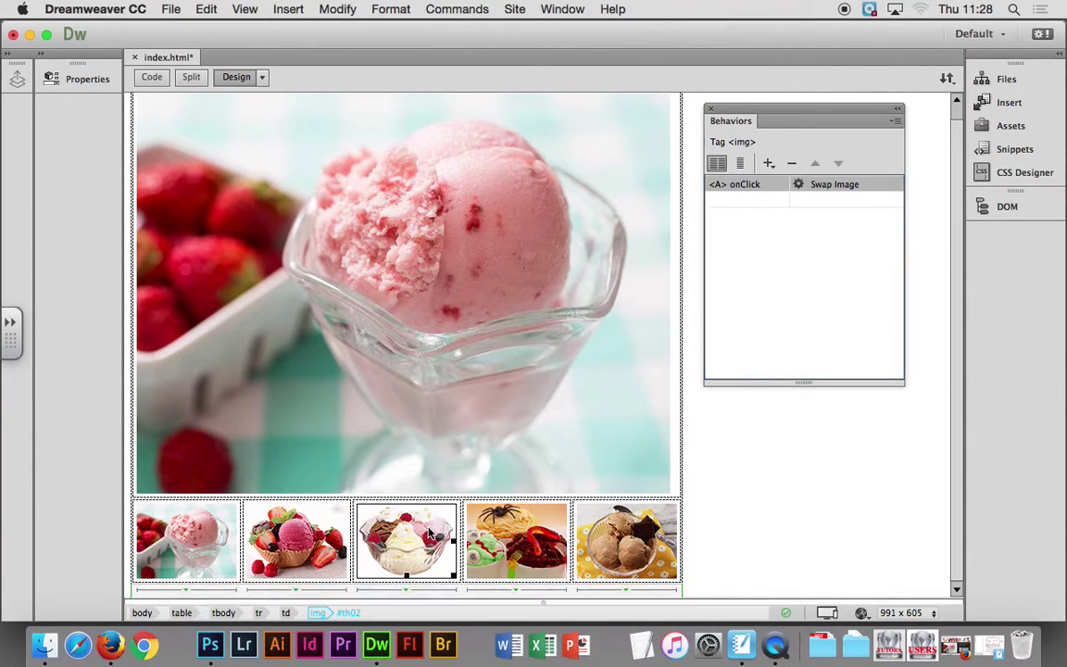
click(170, 8)
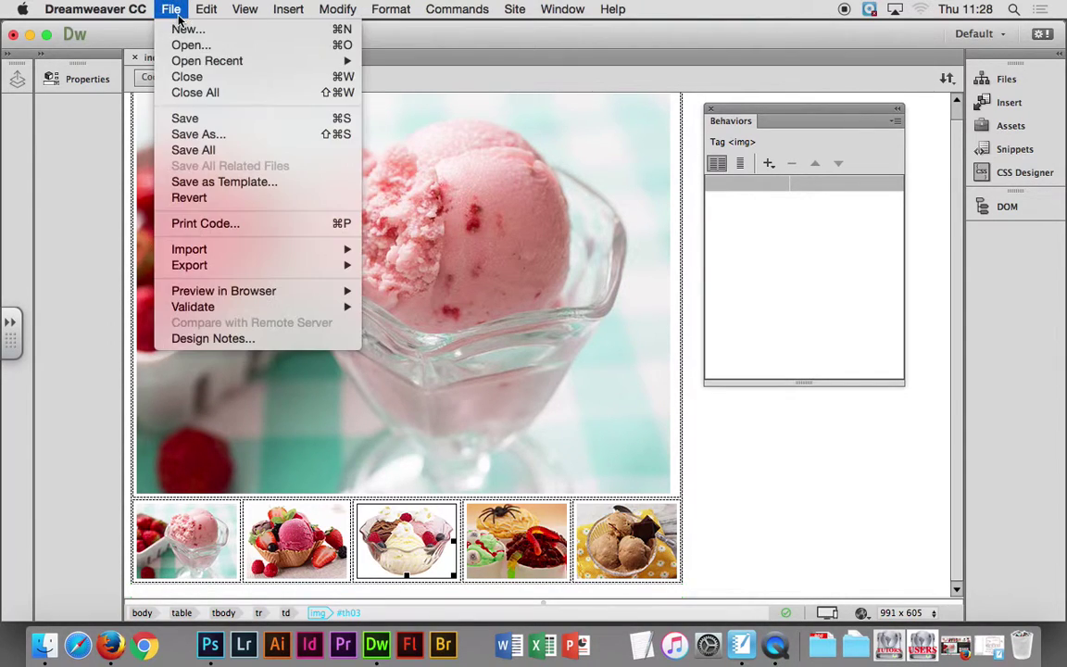
click(199, 121)
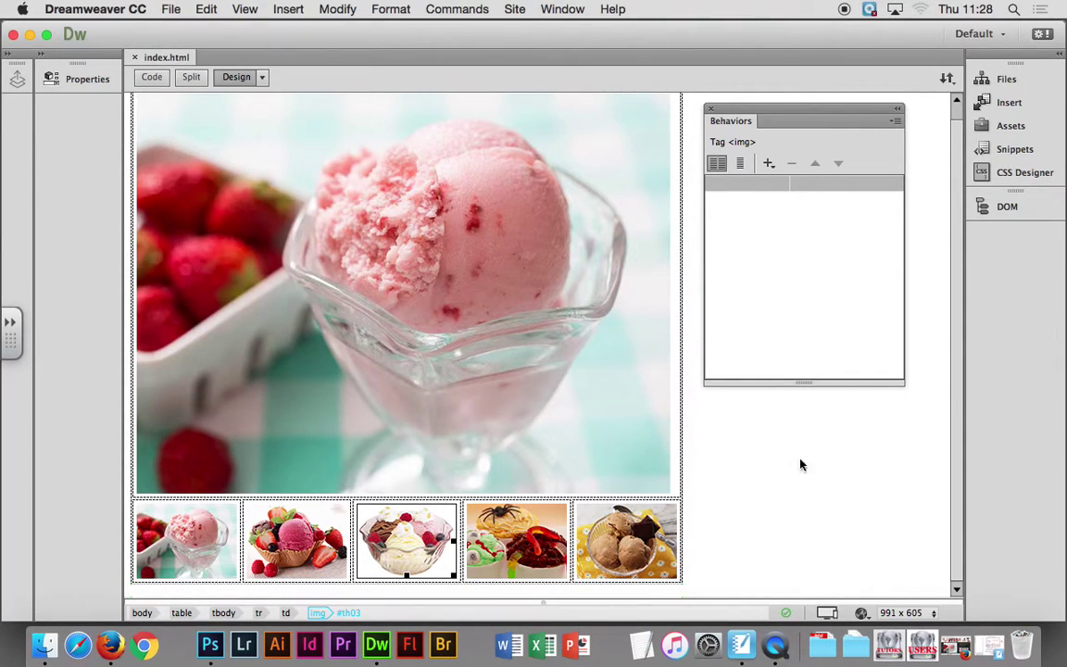
click(861, 613)
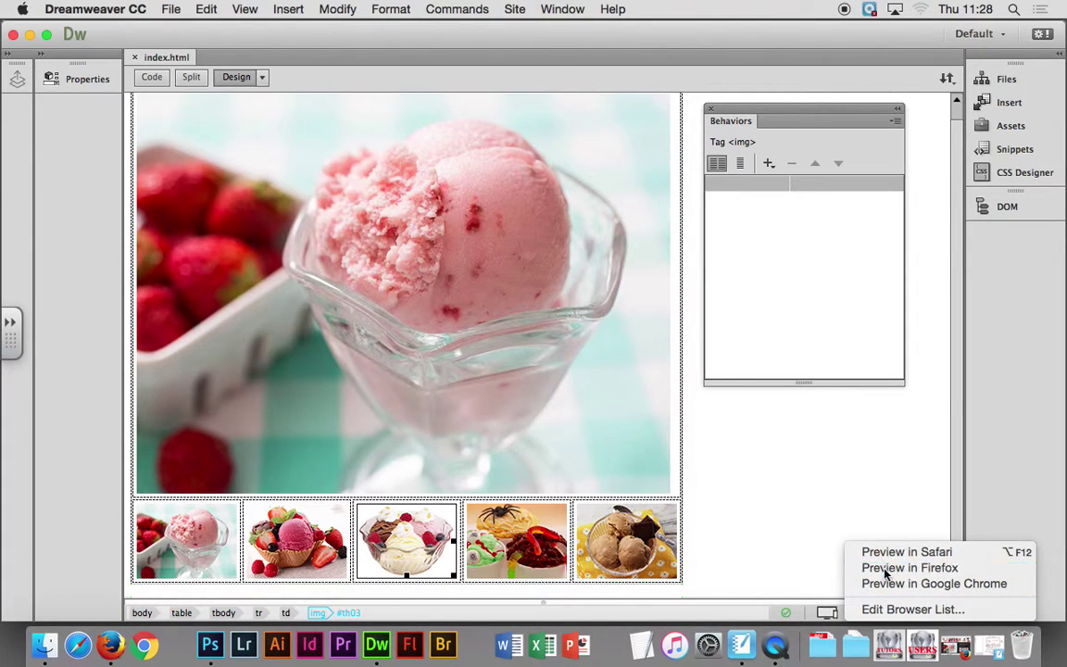
click(885, 569)
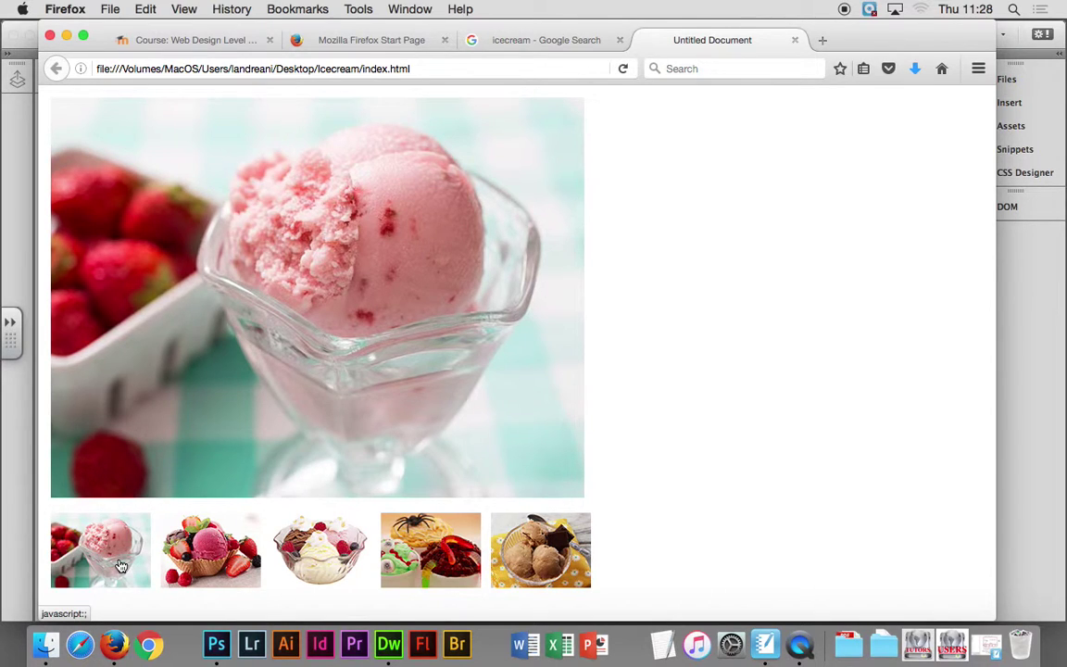
Step: Test the large-image swap by clicking the second, first and fifth thumbnails
click(212, 562)
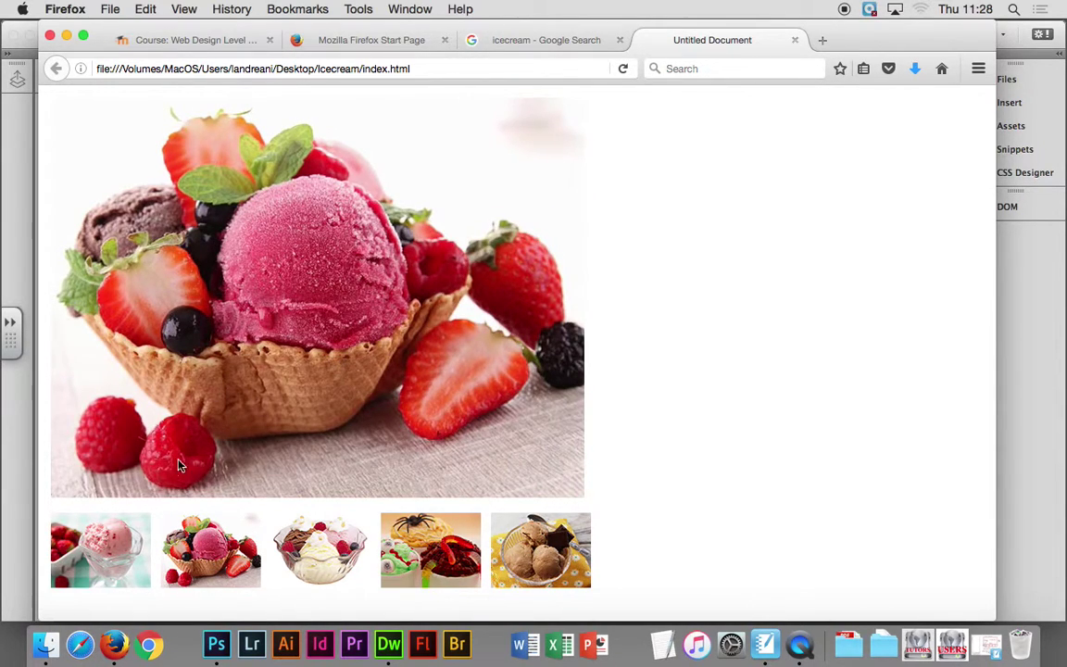
click(135, 533)
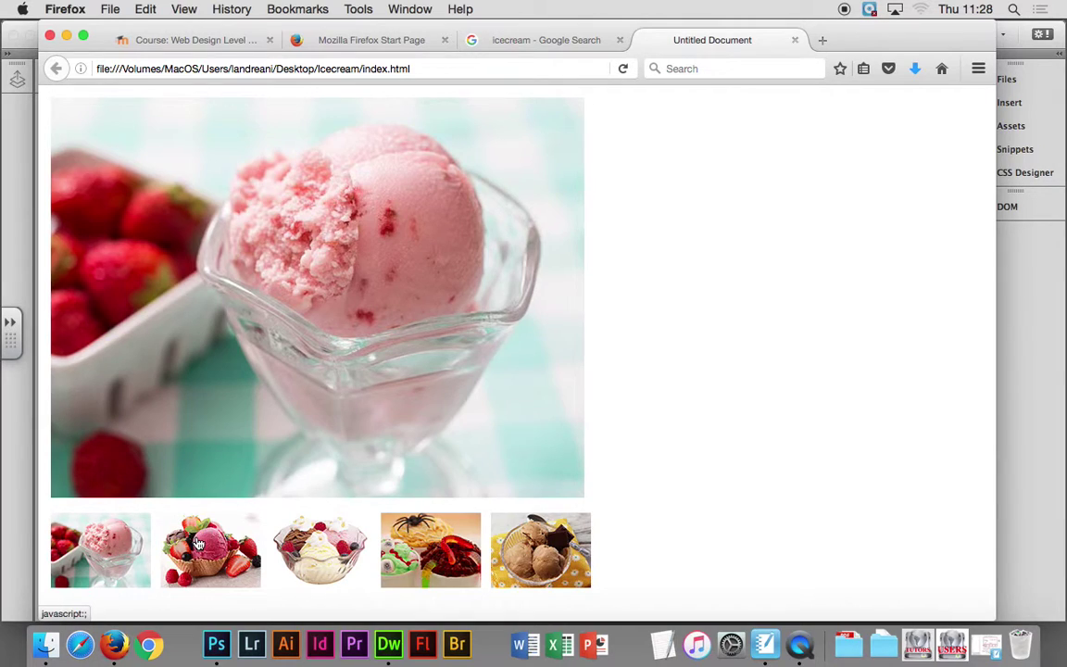
click(212, 549)
click(521, 551)
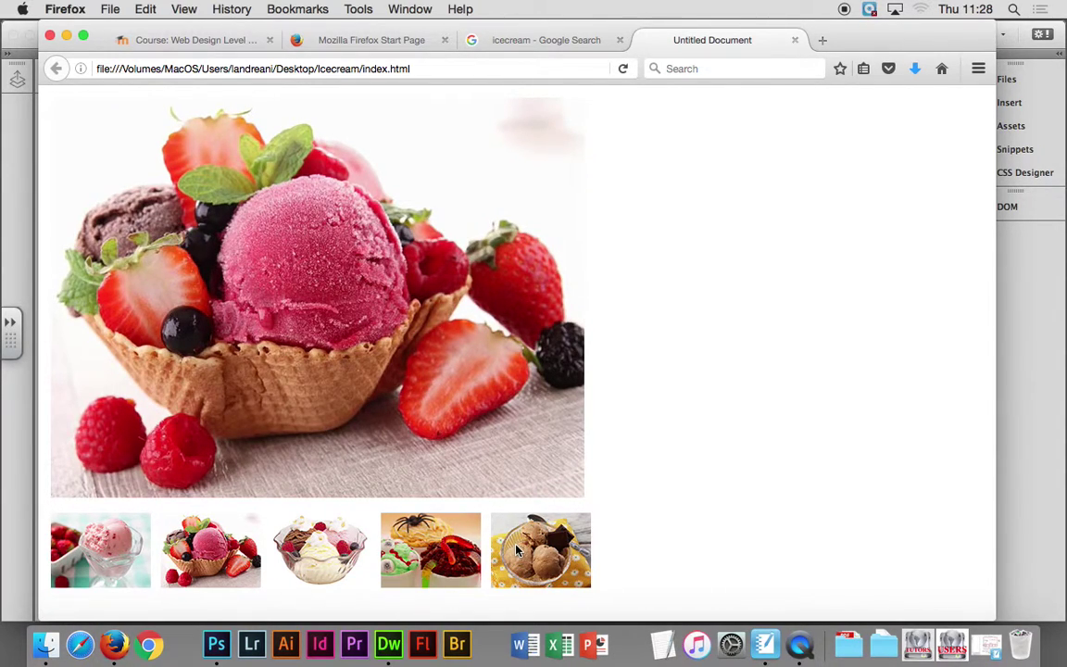
Step: Close the Firefox window and all its preview tabs
click(49, 36)
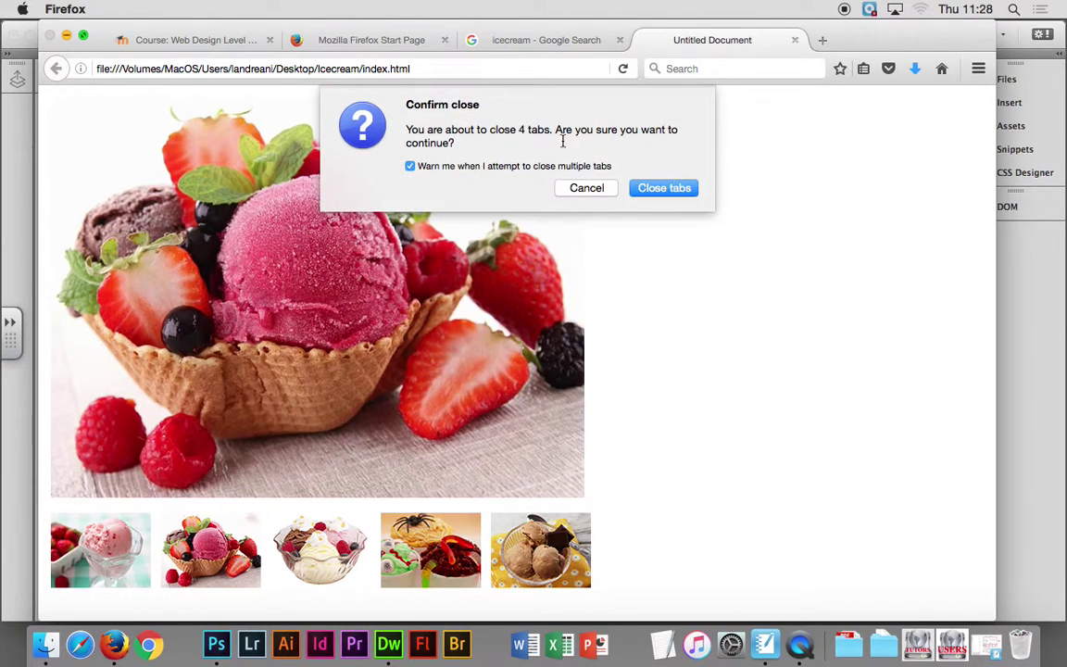
click(665, 187)
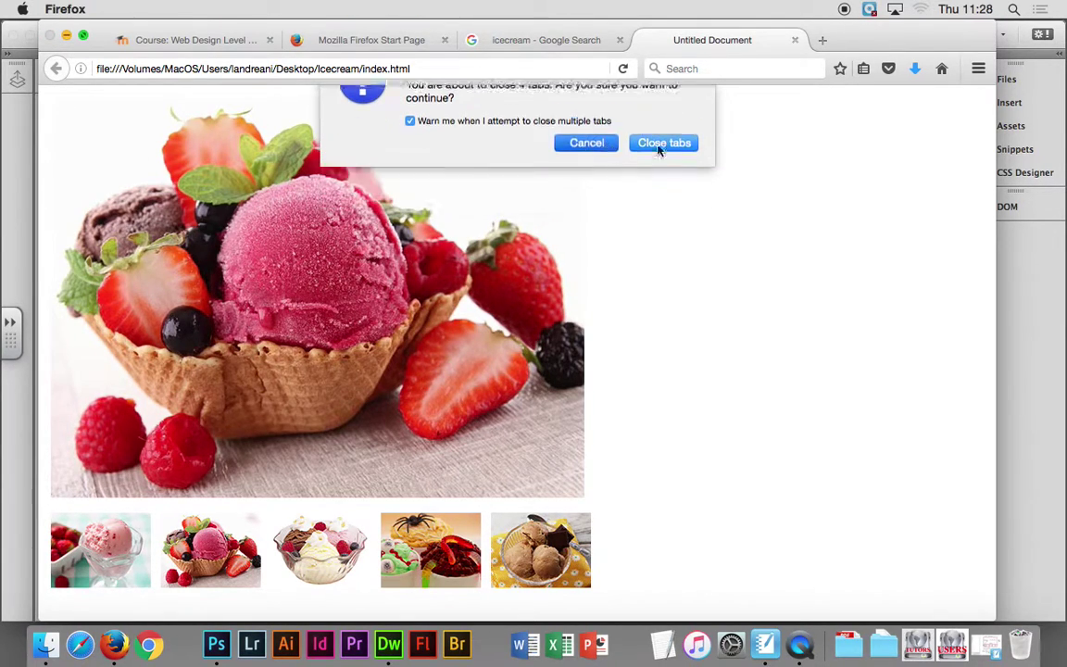
click(795, 41)
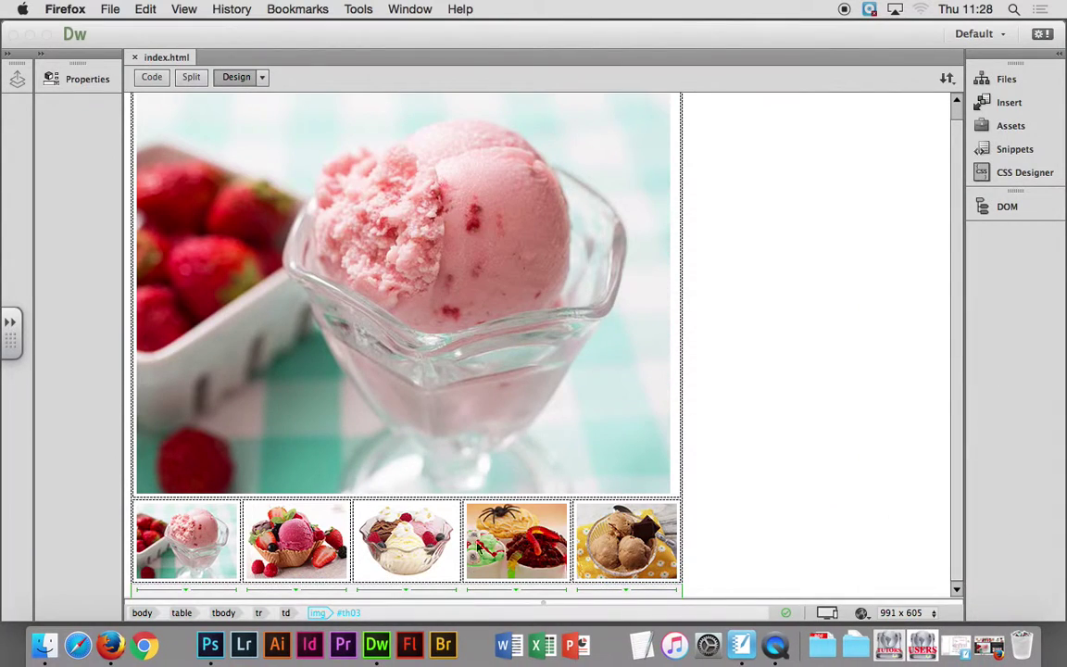
Step: Add a Swap Image to thumbnail th03 replacing 'big' with big/im_03big.jpg, no restore
click(400, 552)
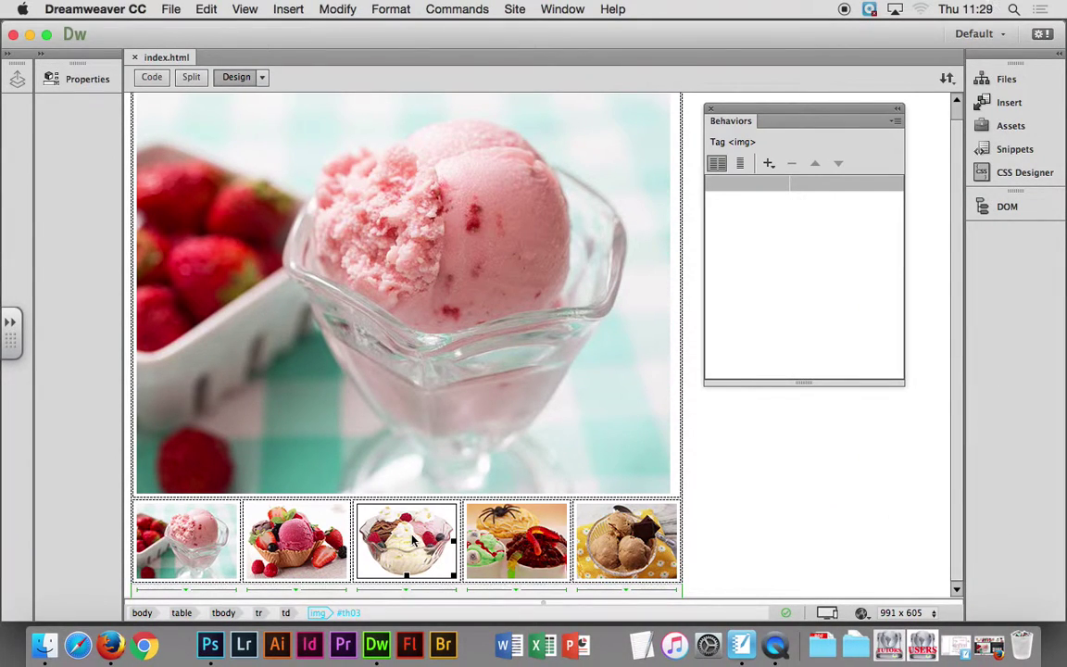
click(786, 185)
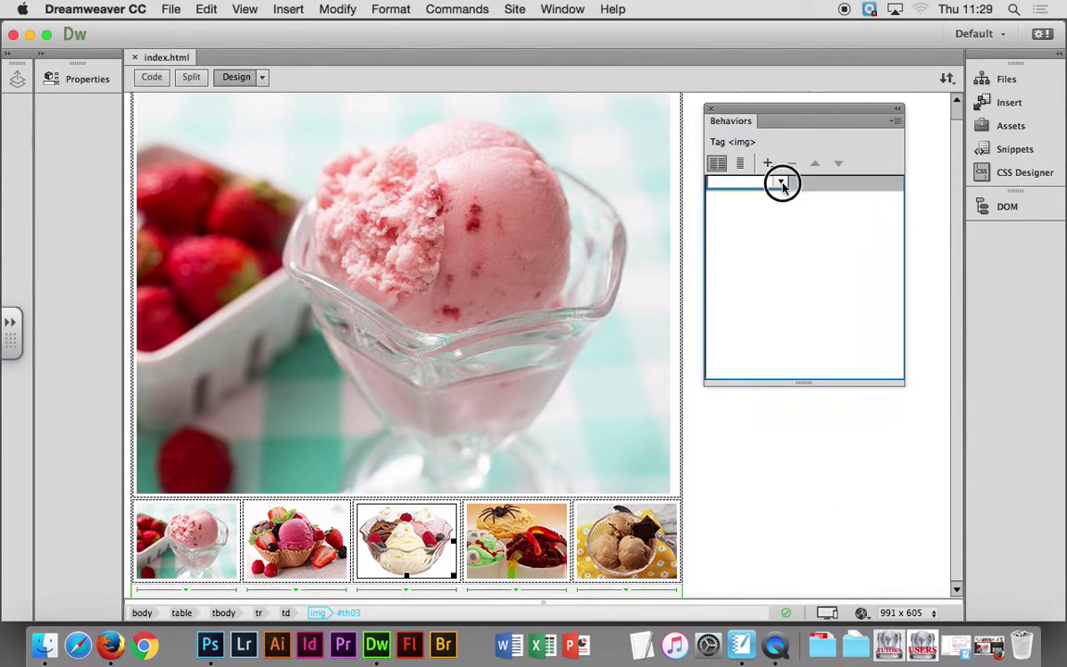
click(776, 228)
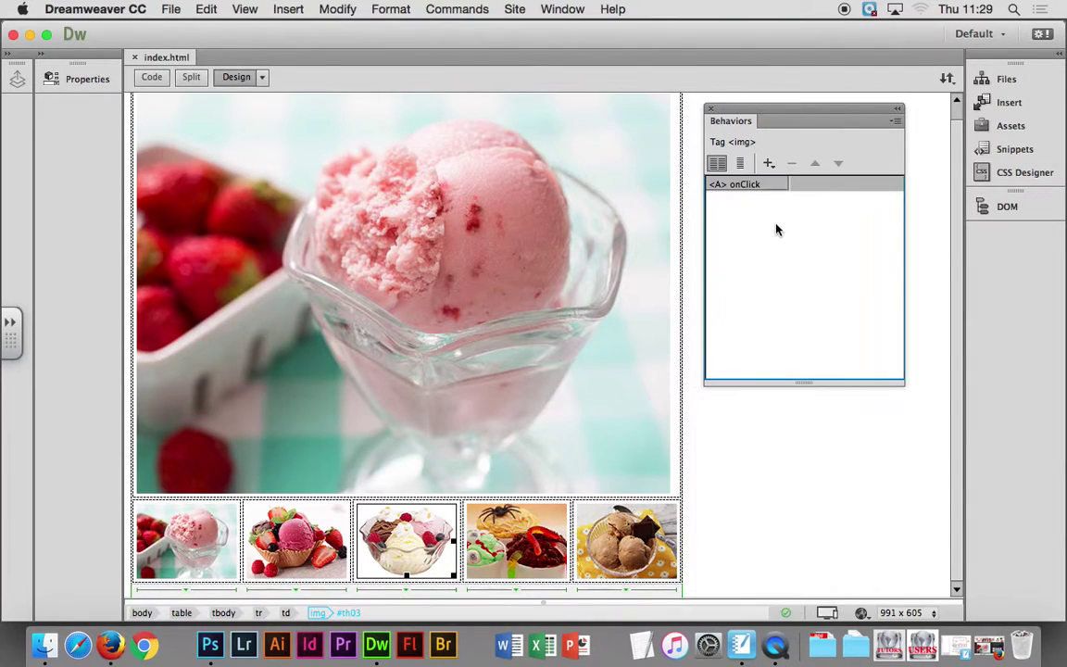
click(768, 163)
click(830, 387)
click(409, 252)
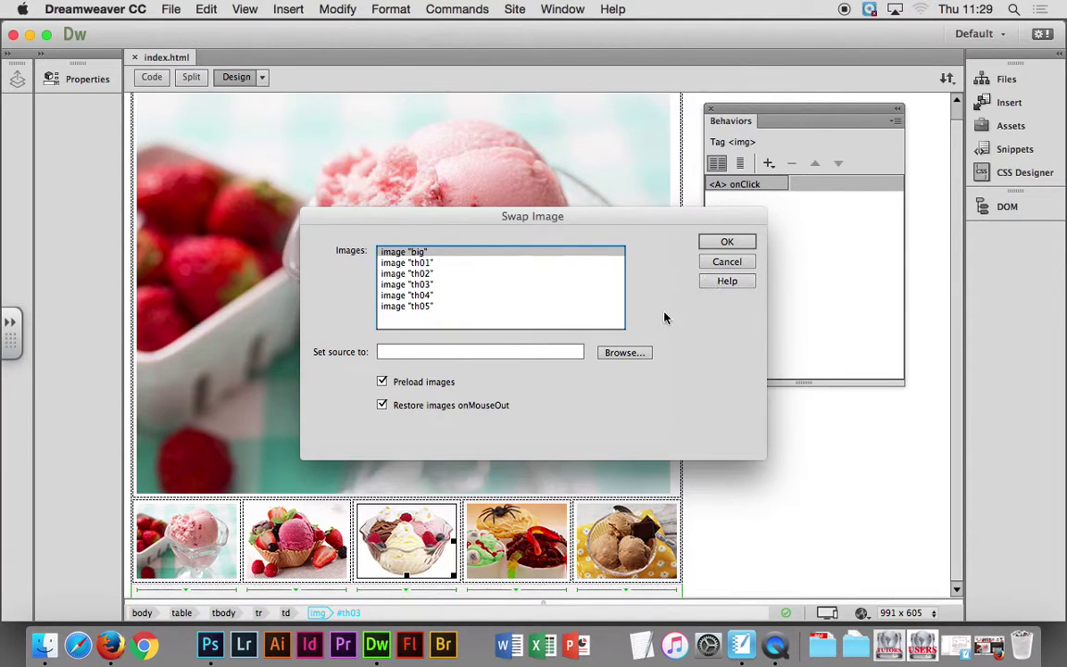
click(624, 352)
click(819, 202)
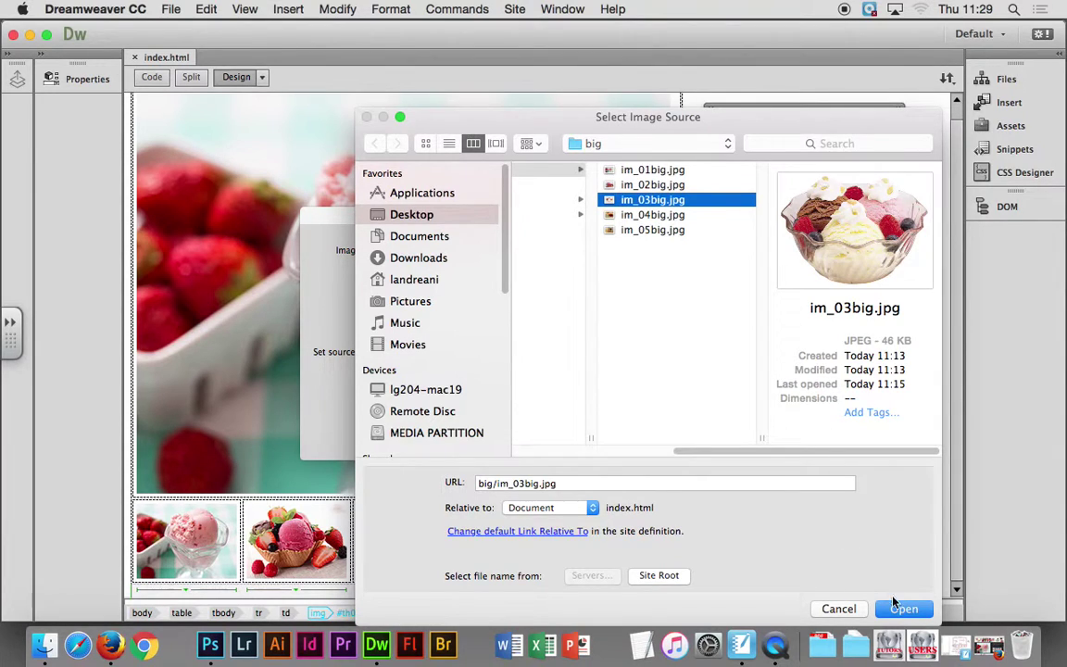
click(897, 607)
click(382, 405)
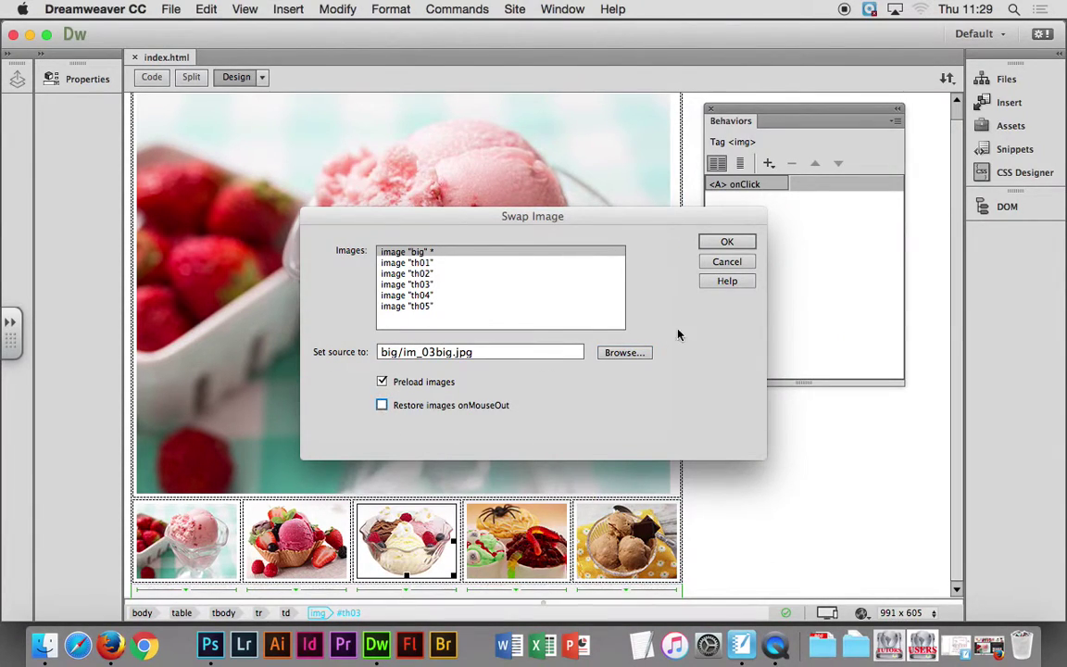
Step: Apply th03's swap, switch its trigger to onClick, and select thumbnail th04
click(728, 242)
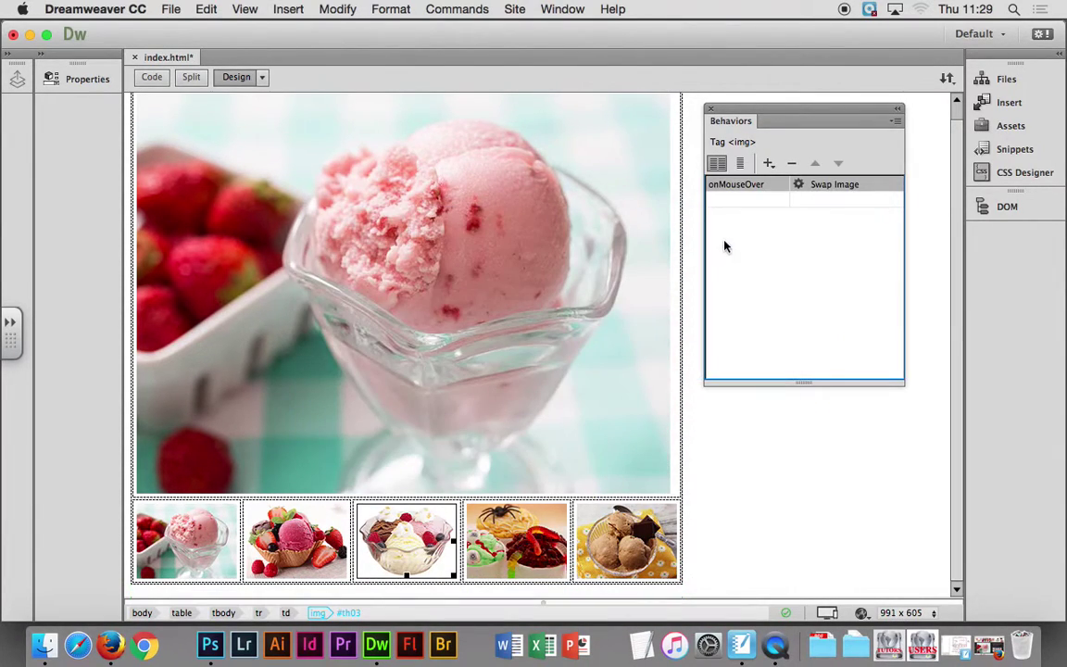
click(784, 184)
scroll(776, 111, up, 5)
click(758, 71)
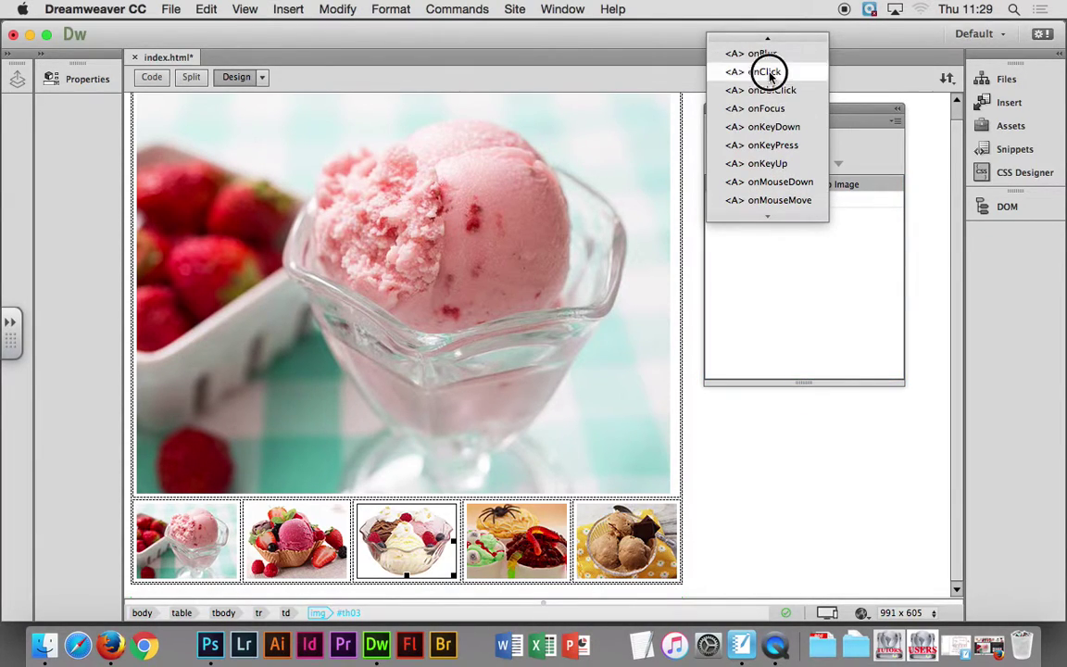
click(517, 549)
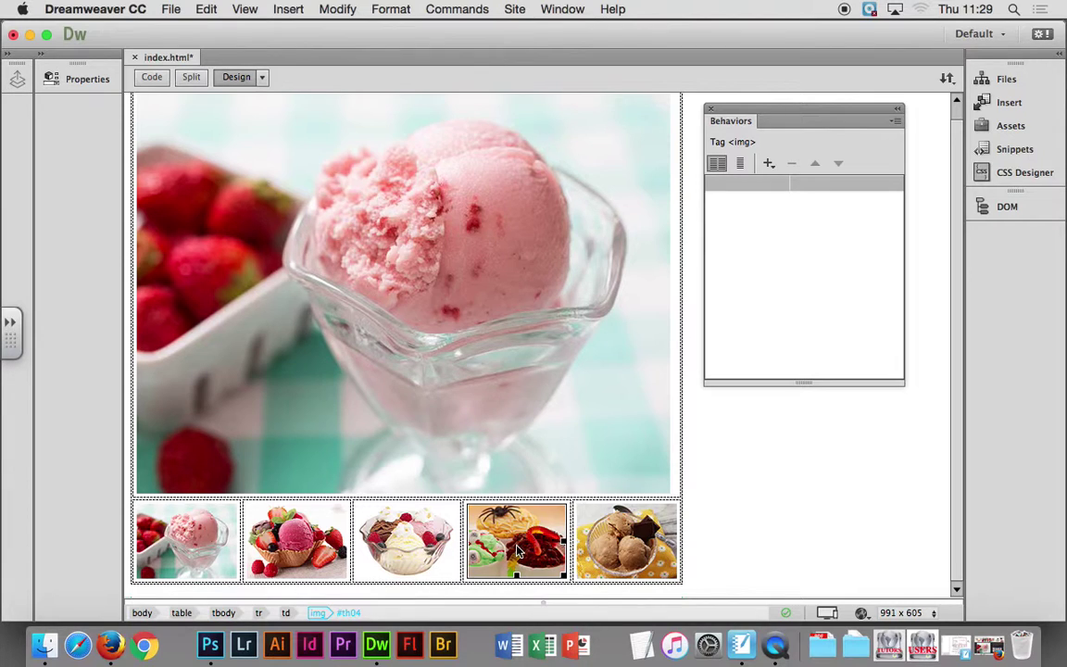
Step: Add a Swap Image to thumbnail th04 replacing 'big' with big/im_04big.jpg, no restore
click(777, 184)
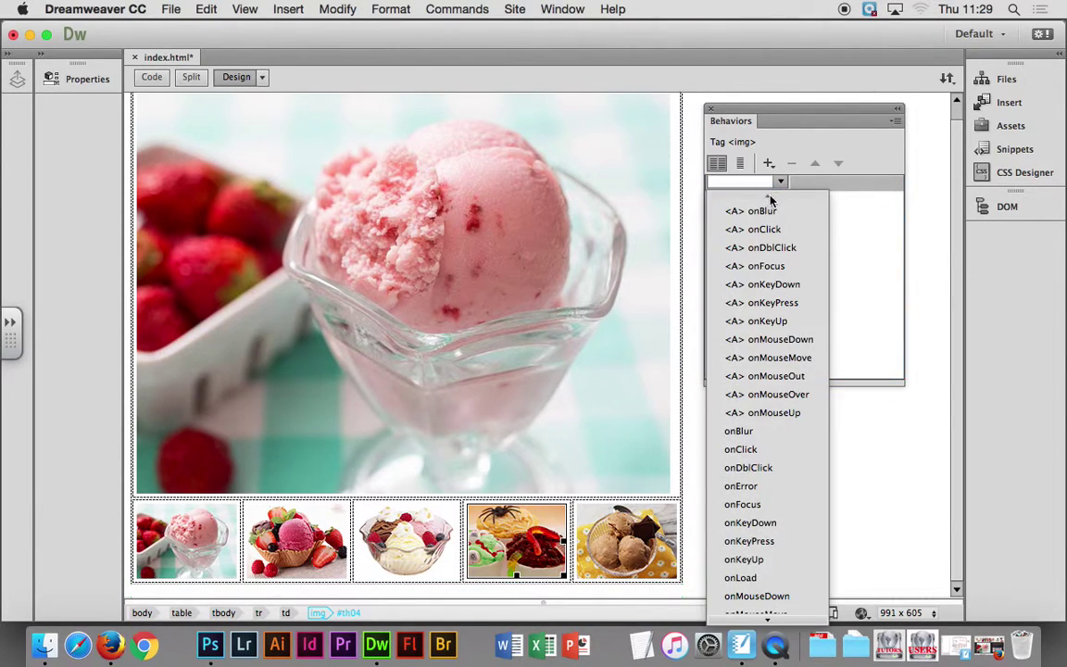
click(769, 229)
click(768, 163)
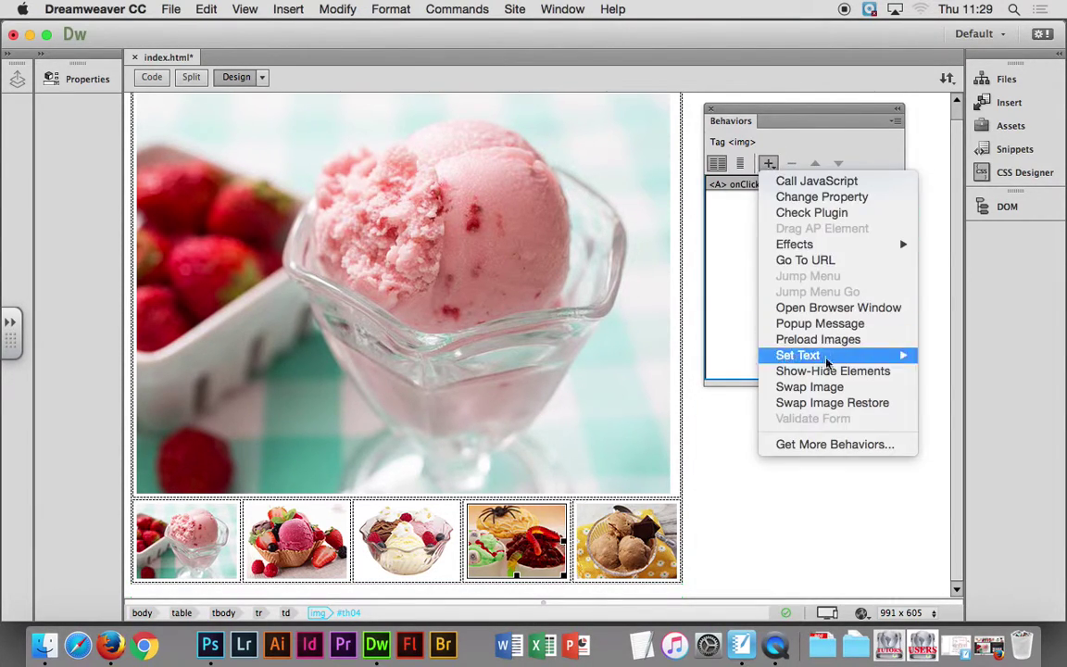
click(774, 387)
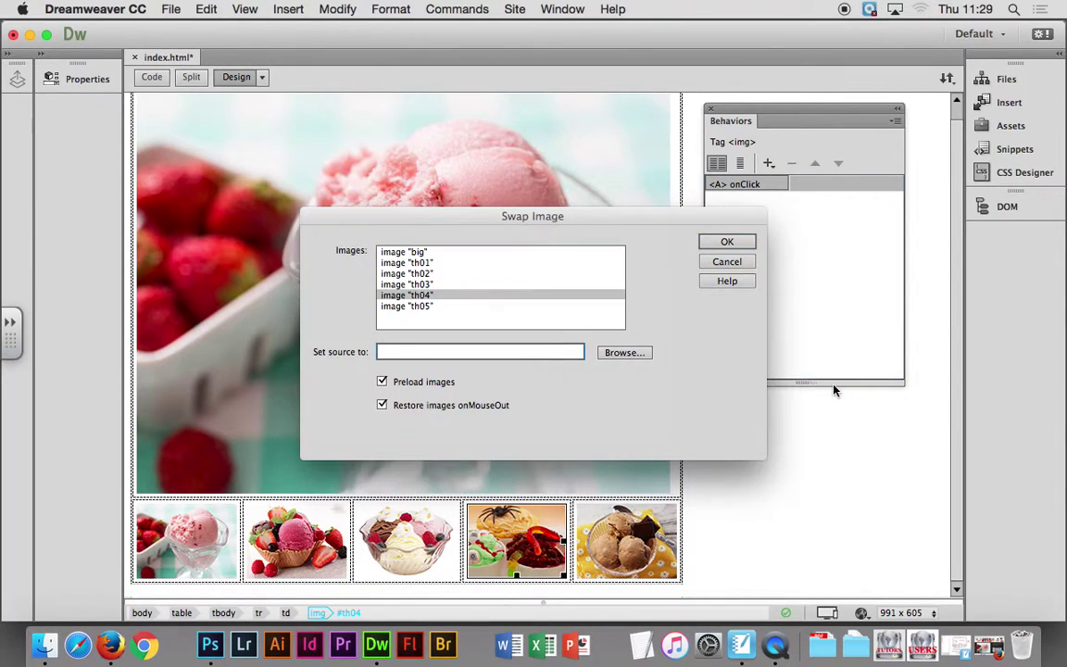
click(408, 252)
click(625, 353)
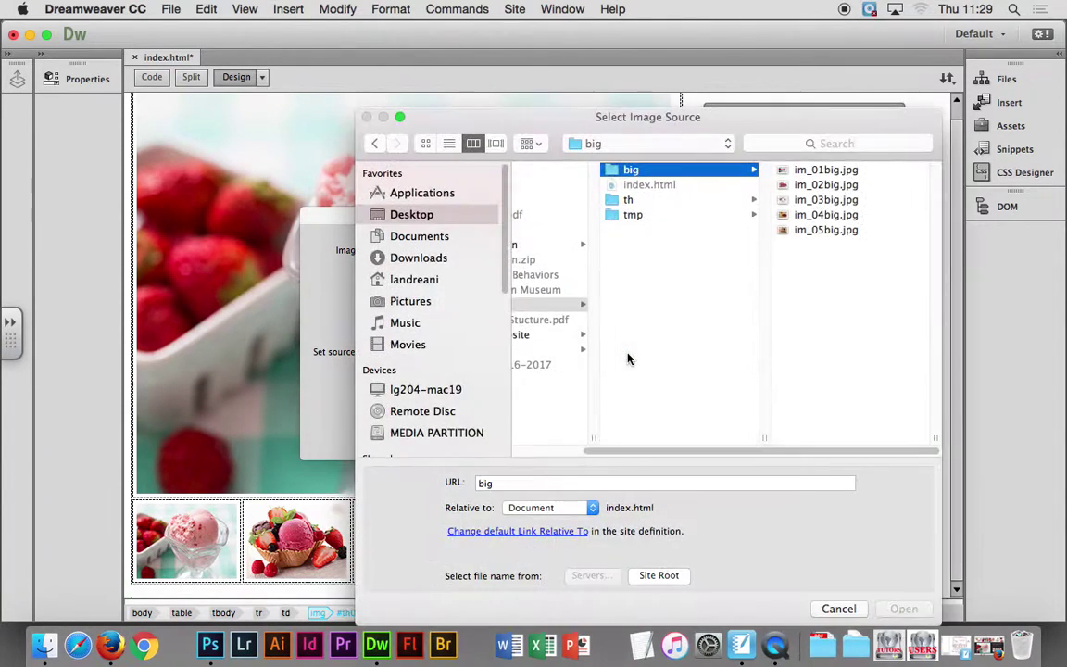
click(780, 214)
click(903, 606)
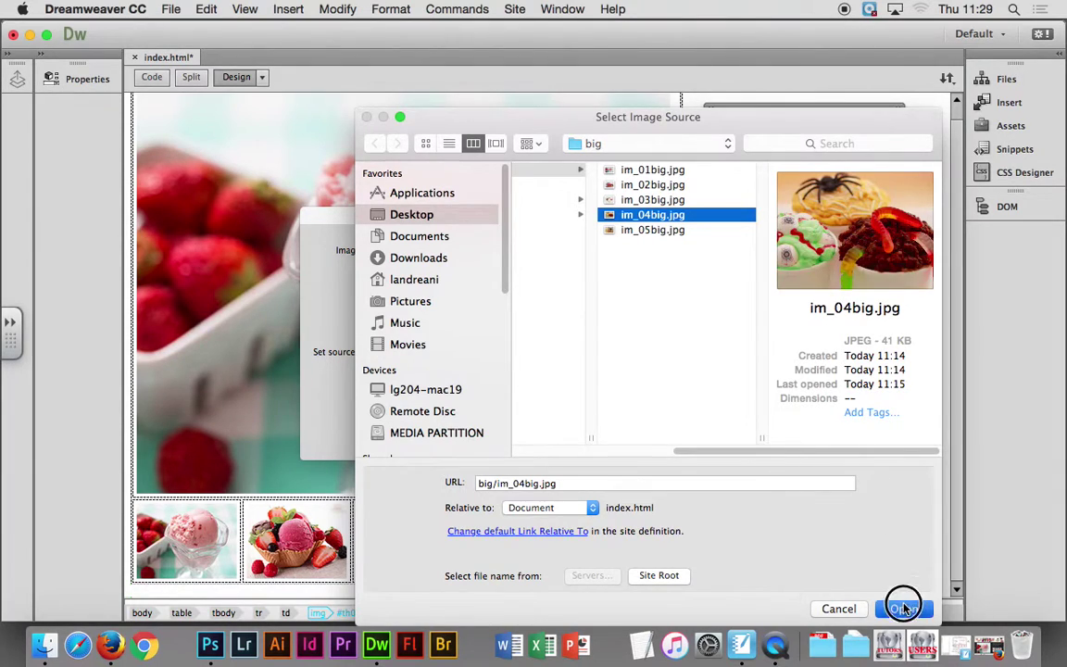
click(382, 405)
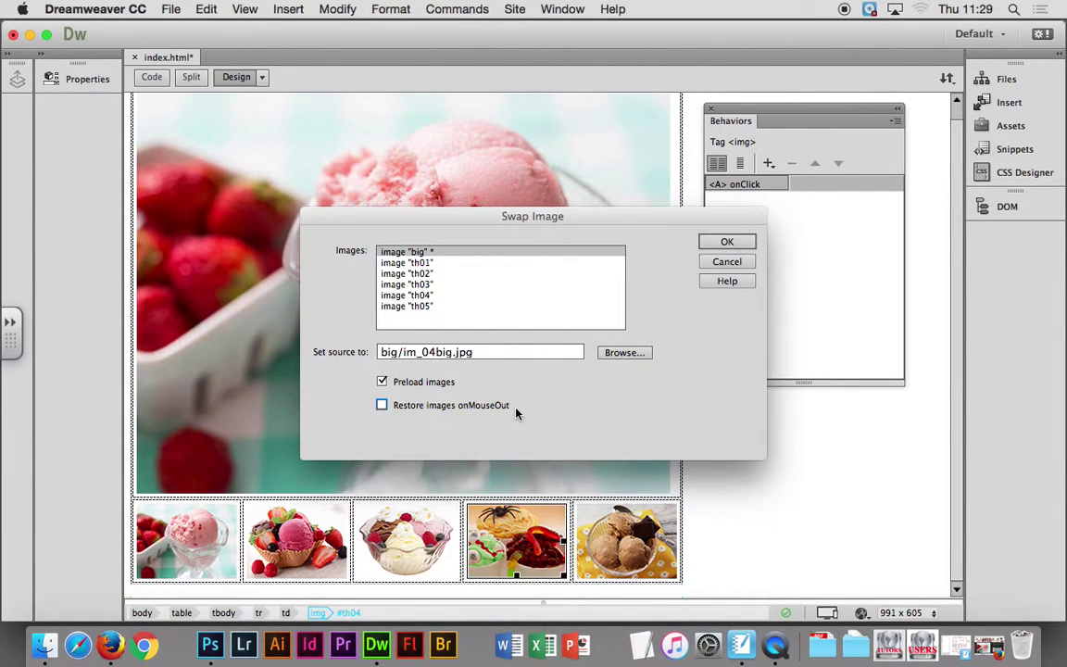
Step: Apply th04's swap, set its trigger to onClick, and select thumbnail th05
click(727, 242)
click(769, 184)
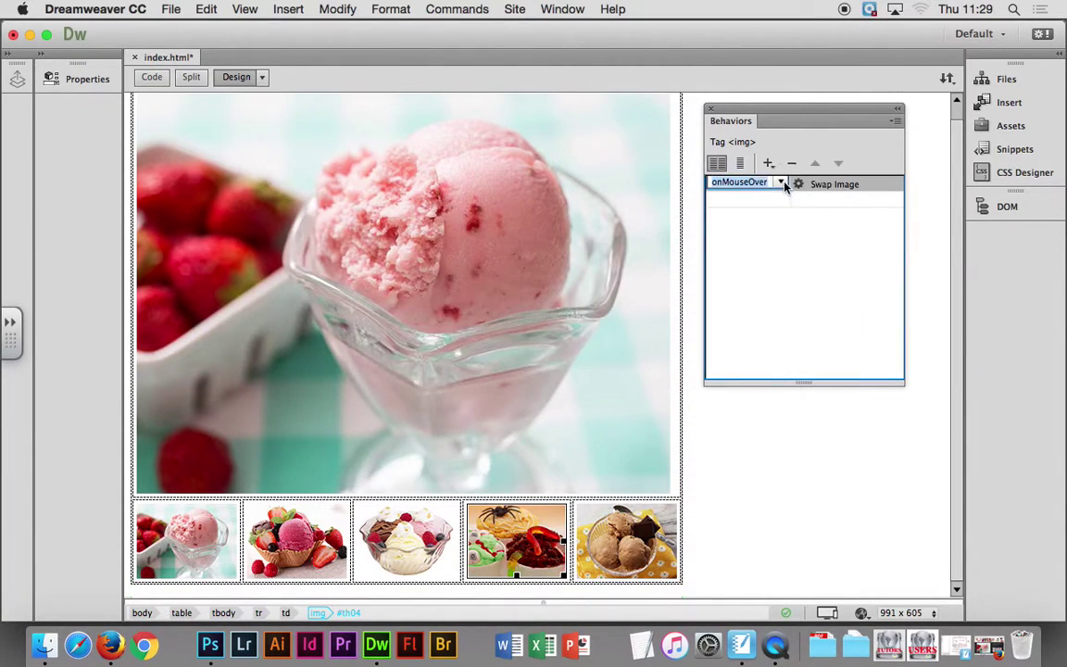
scroll(781, 157, down, 3)
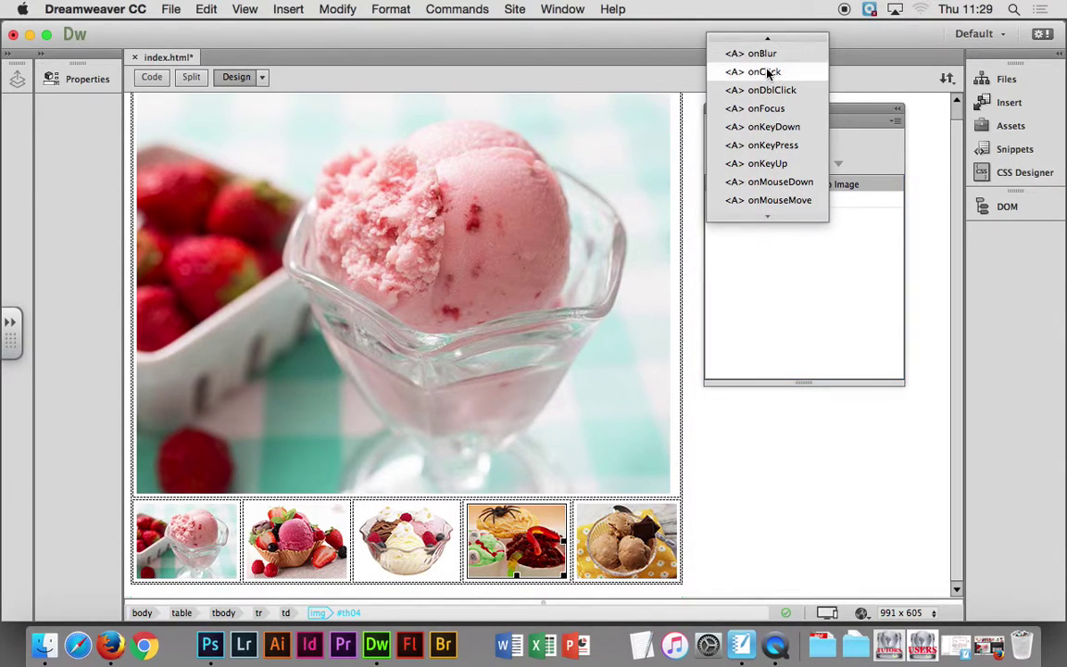
click(767, 71)
click(630, 547)
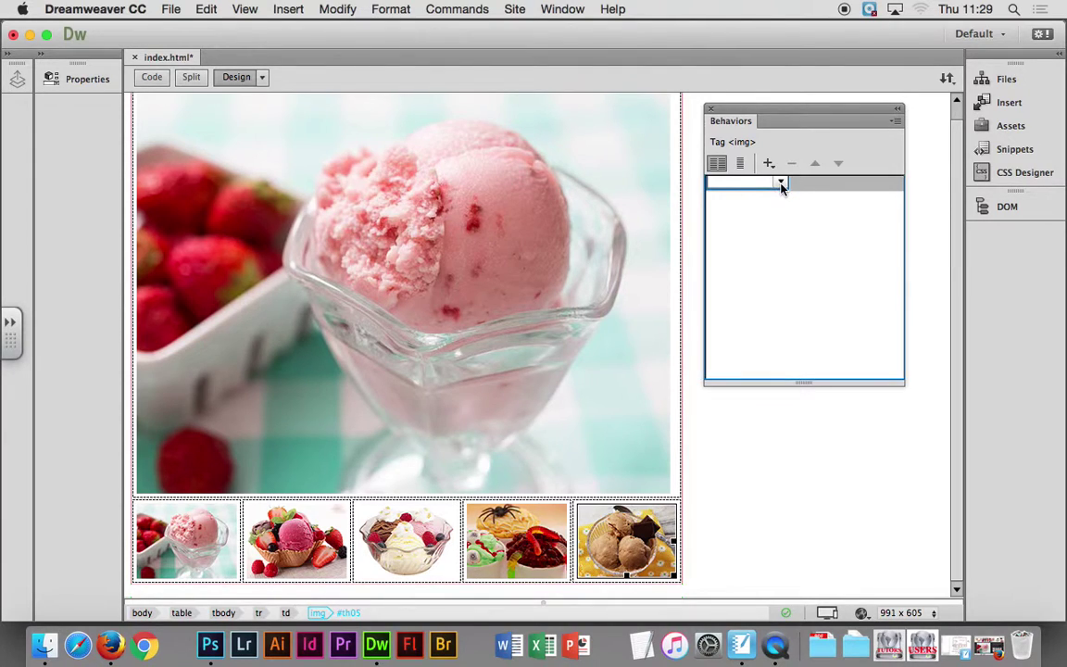
Step: Set an onClick trigger and add a Swap Image behavior on th05 targeting image 'big'
click(784, 182)
click(784, 229)
click(768, 164)
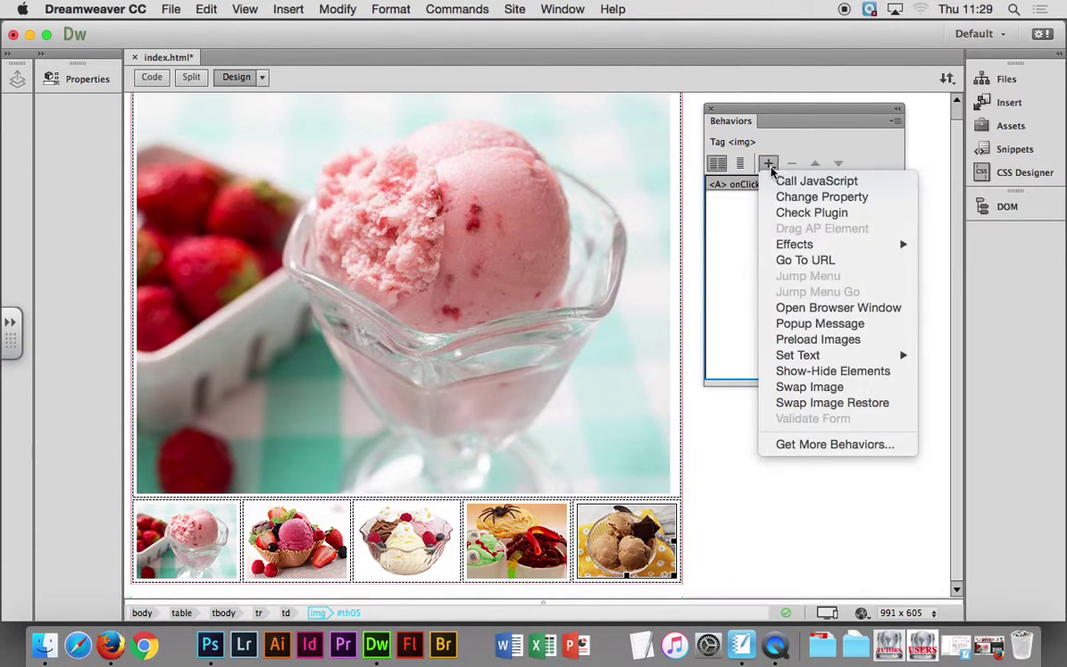
click(820, 388)
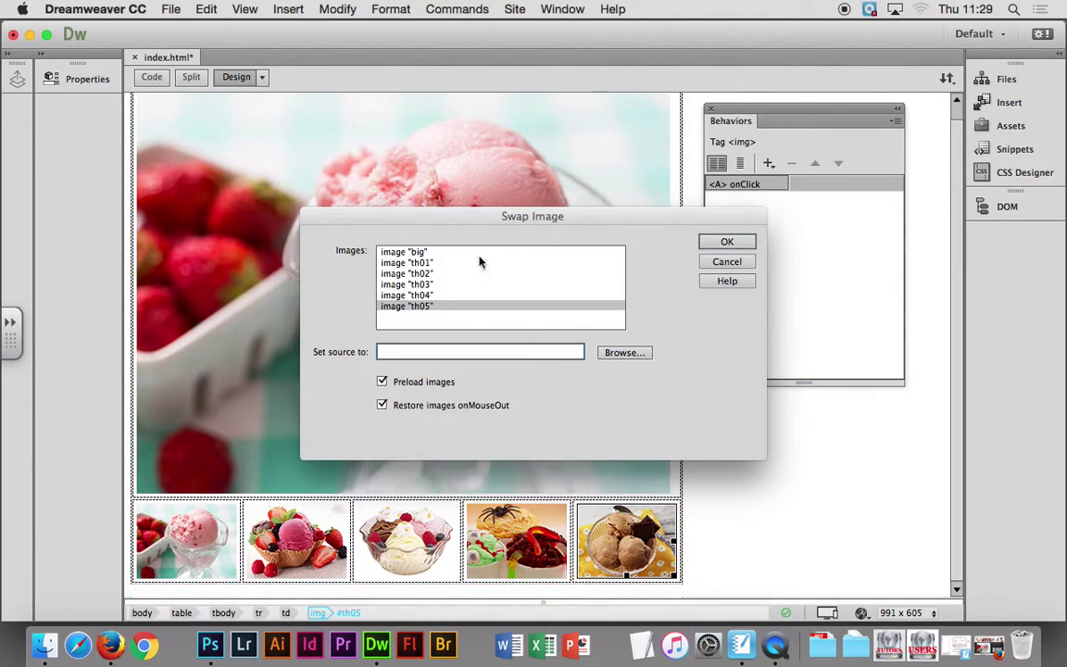
click(417, 251)
Step: Swap to big/im_05big.jpg with restore-on-mouse-out off, triggered by <A> onClick
click(625, 352)
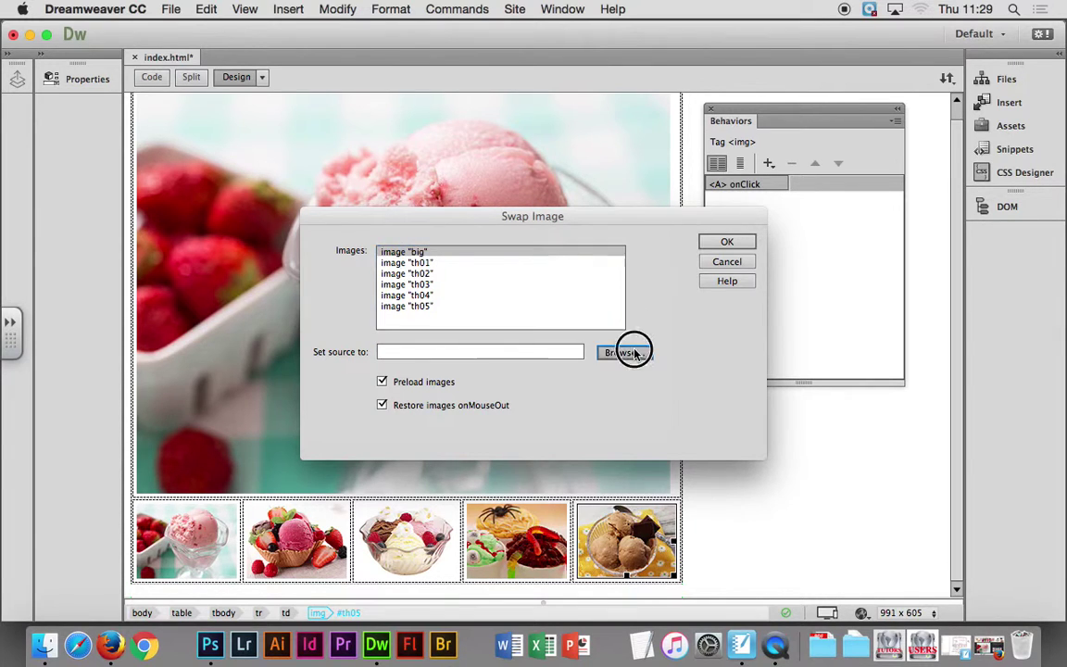
click(826, 230)
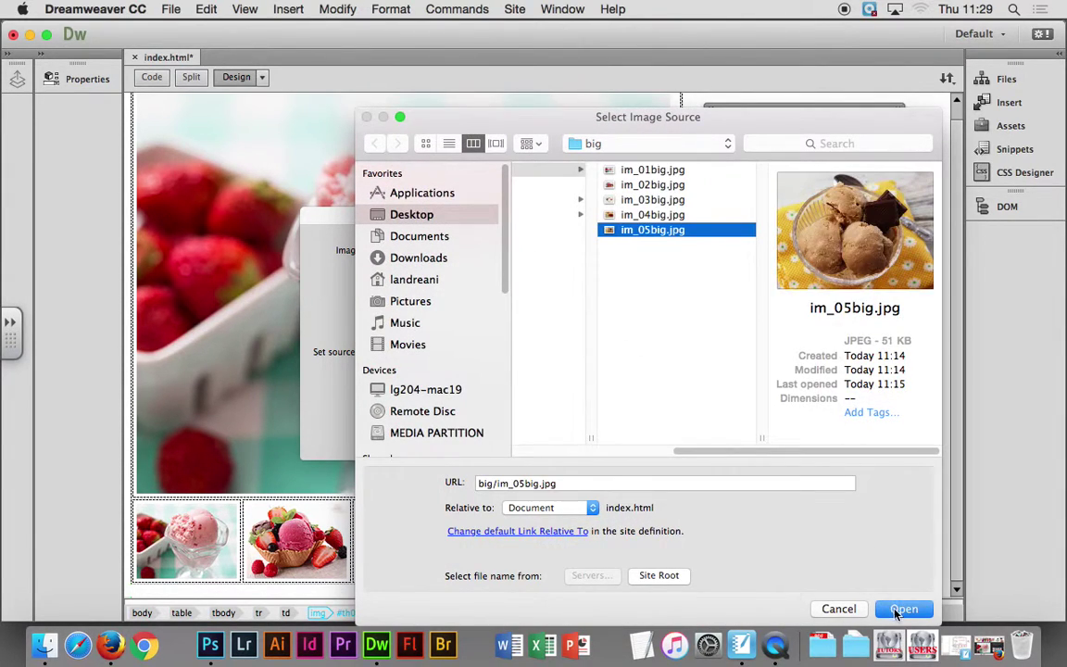
click(903, 609)
click(382, 405)
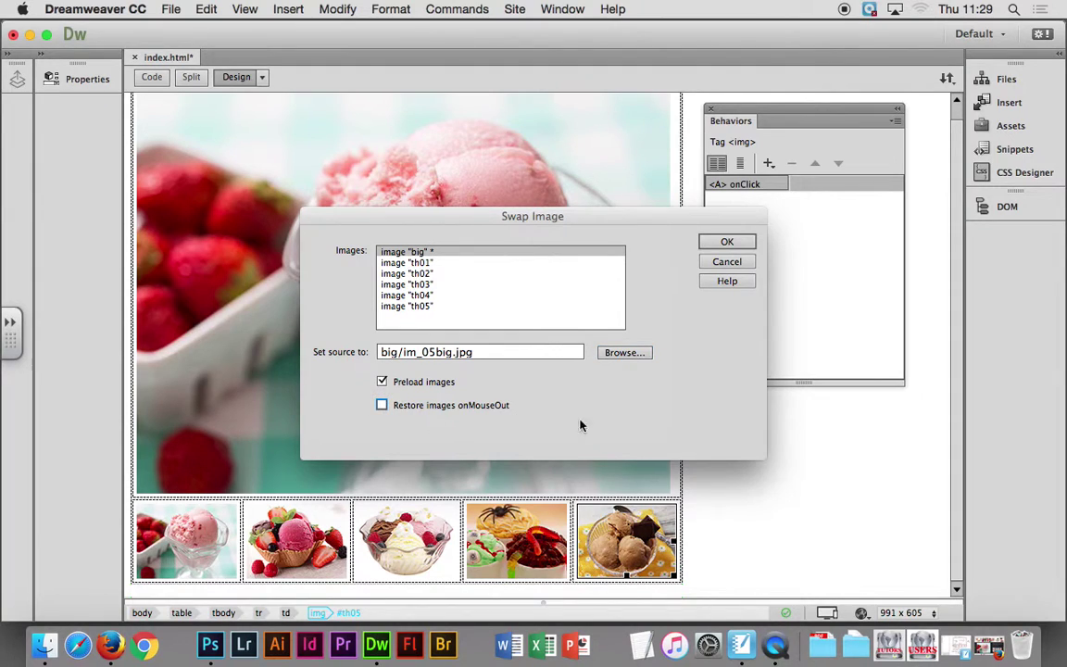
click(727, 242)
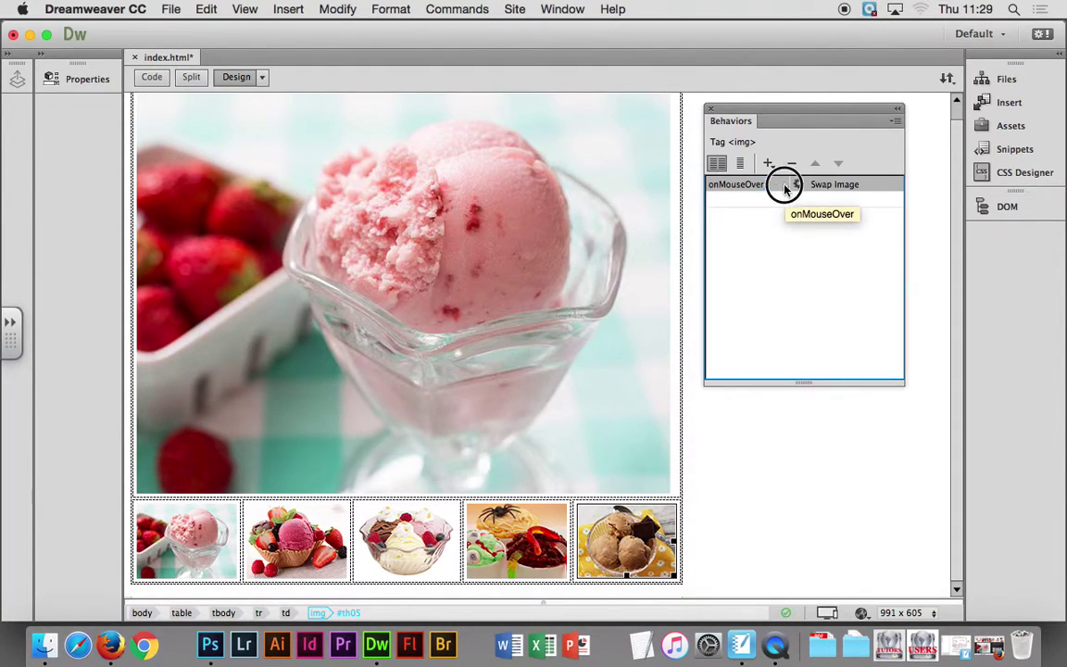
click(786, 185)
click(764, 71)
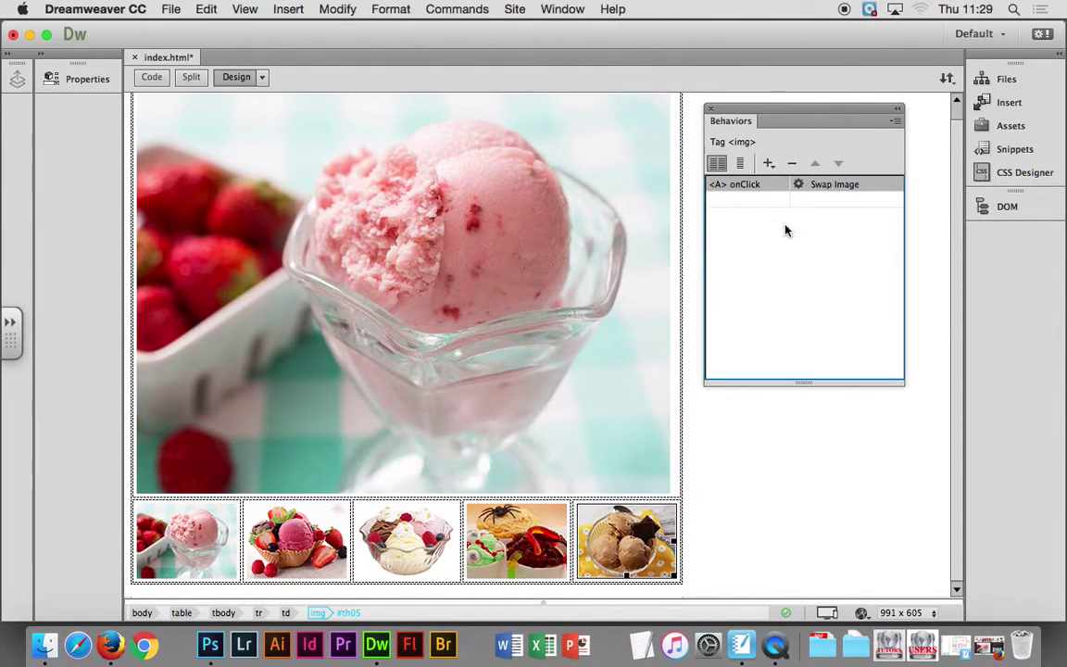
Step: Deselect the thumbnail and save index.html
click(719, 467)
click(170, 10)
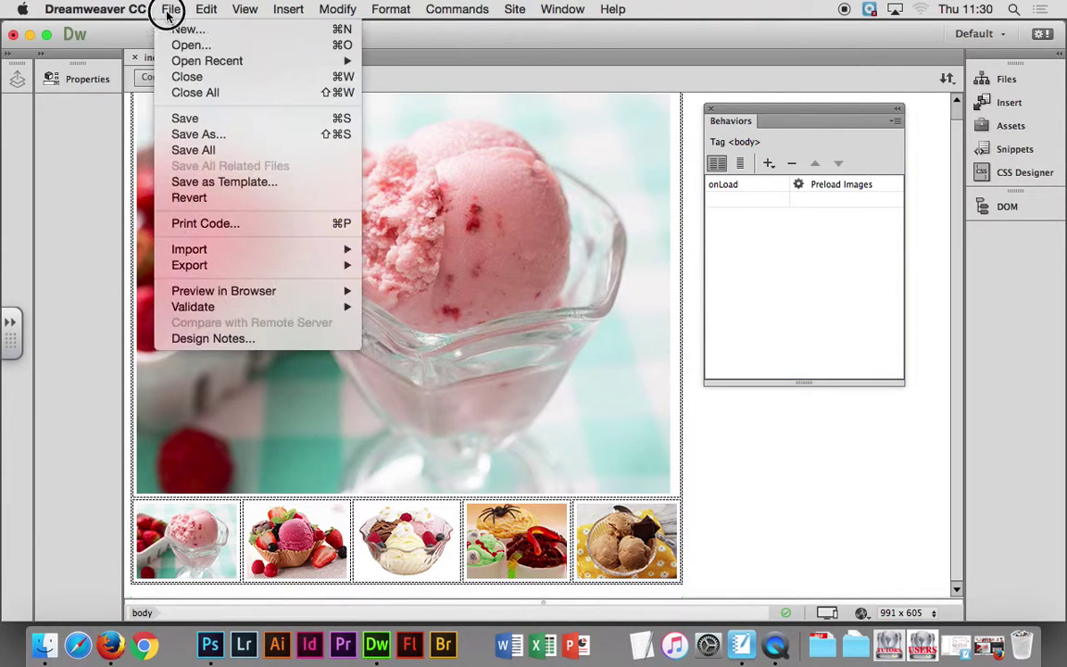
click(220, 120)
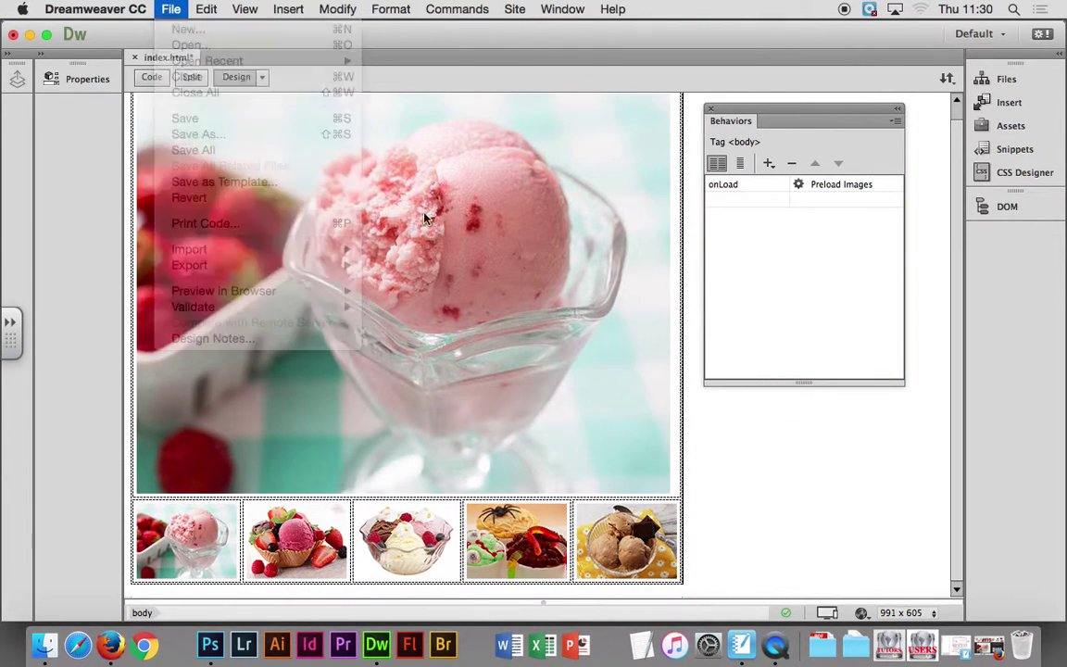
Step: Preview the page in Firefox, test a thumbnail swap, and close the preview tab
click(863, 614)
click(874, 570)
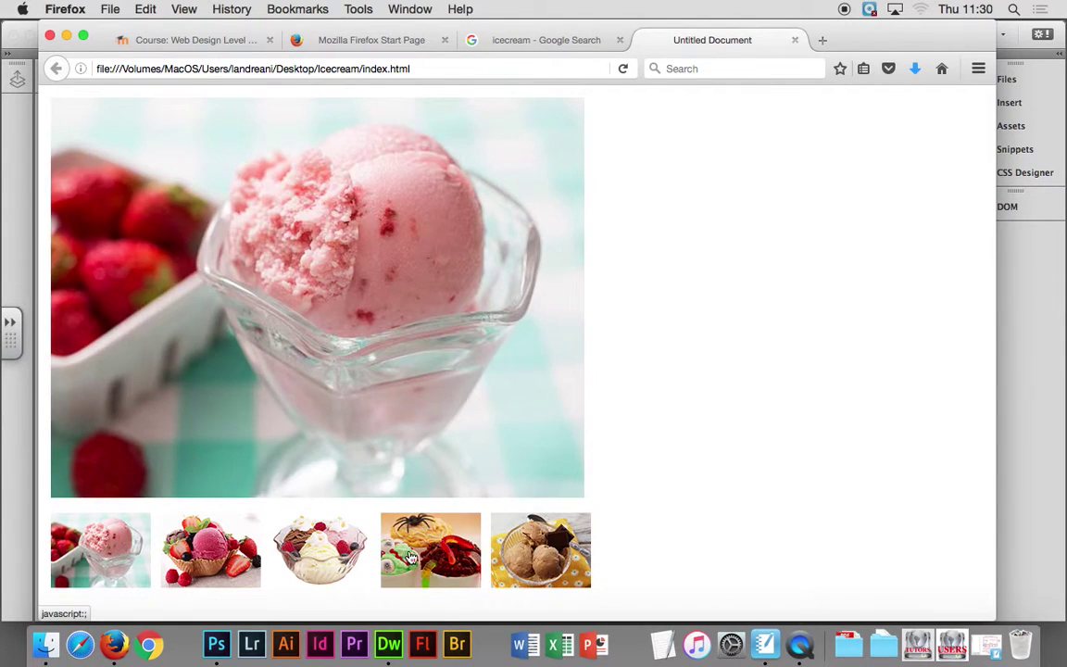
mouse_move(540, 550)
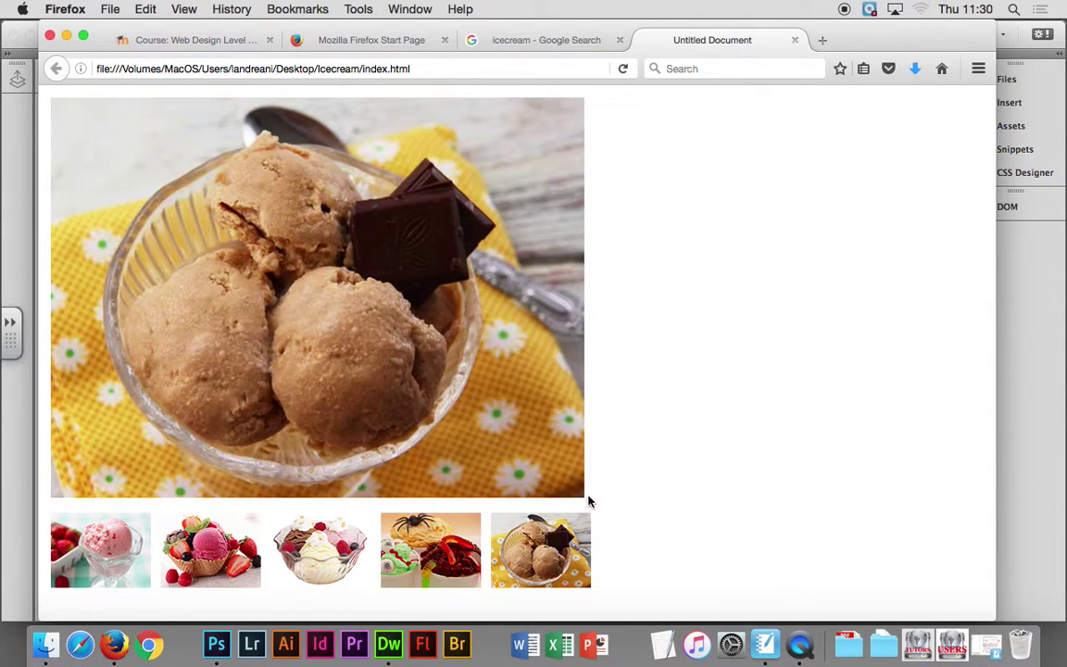
click(209, 544)
click(794, 40)
Step: Return to Dreamweaver and select the large ice-cream image to view its properties
click(67, 37)
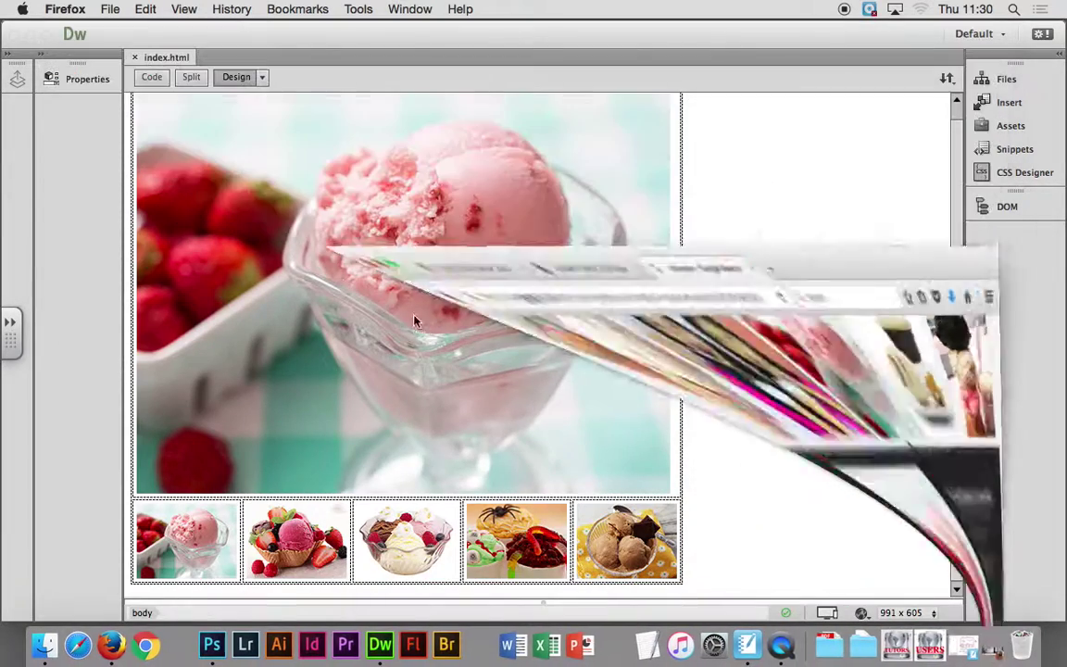
click(670, 371)
click(675, 371)
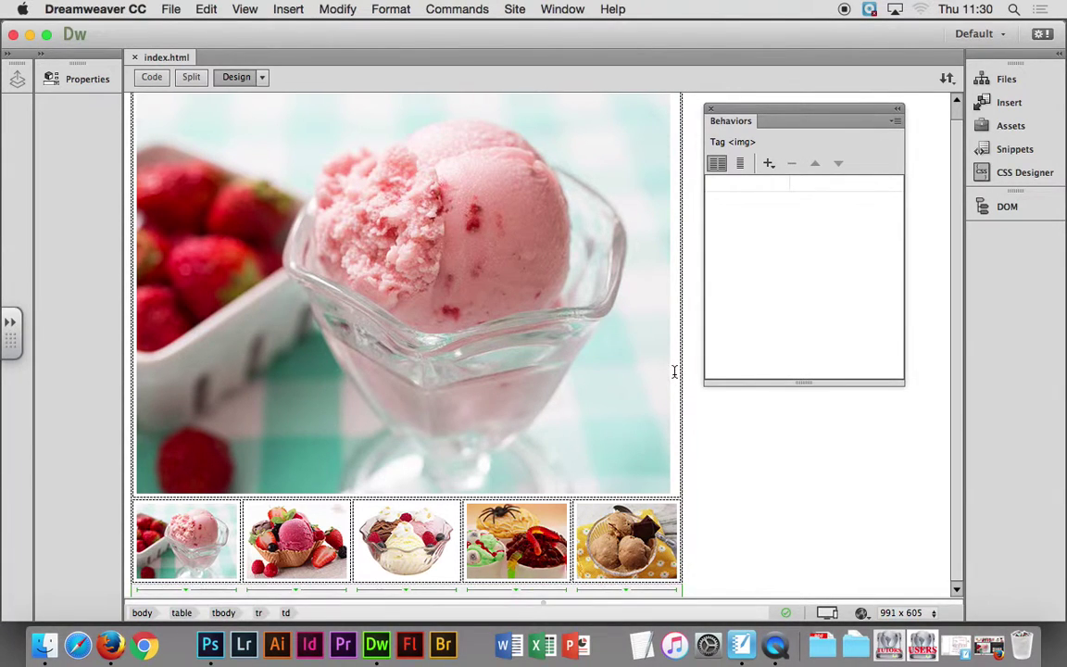
click(85, 78)
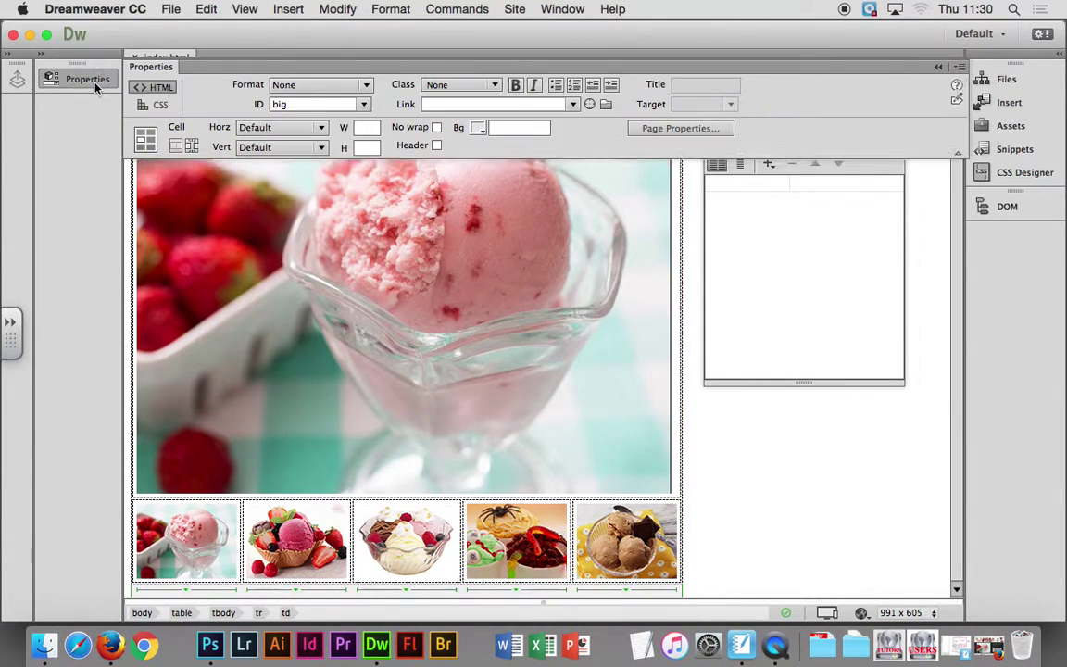
click(601, 264)
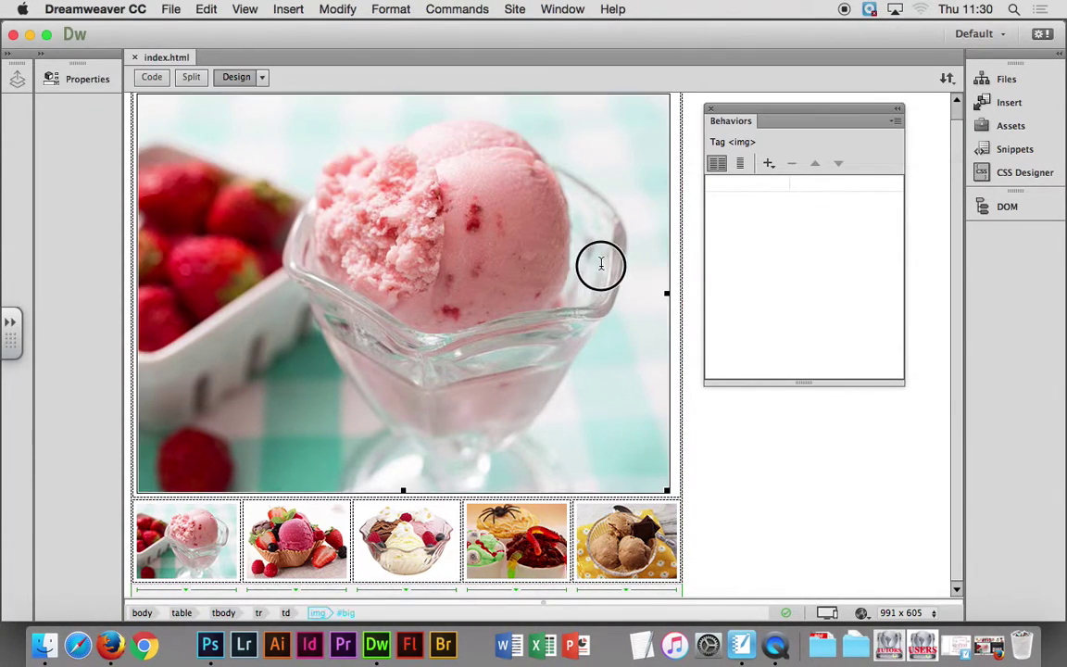
click(90, 78)
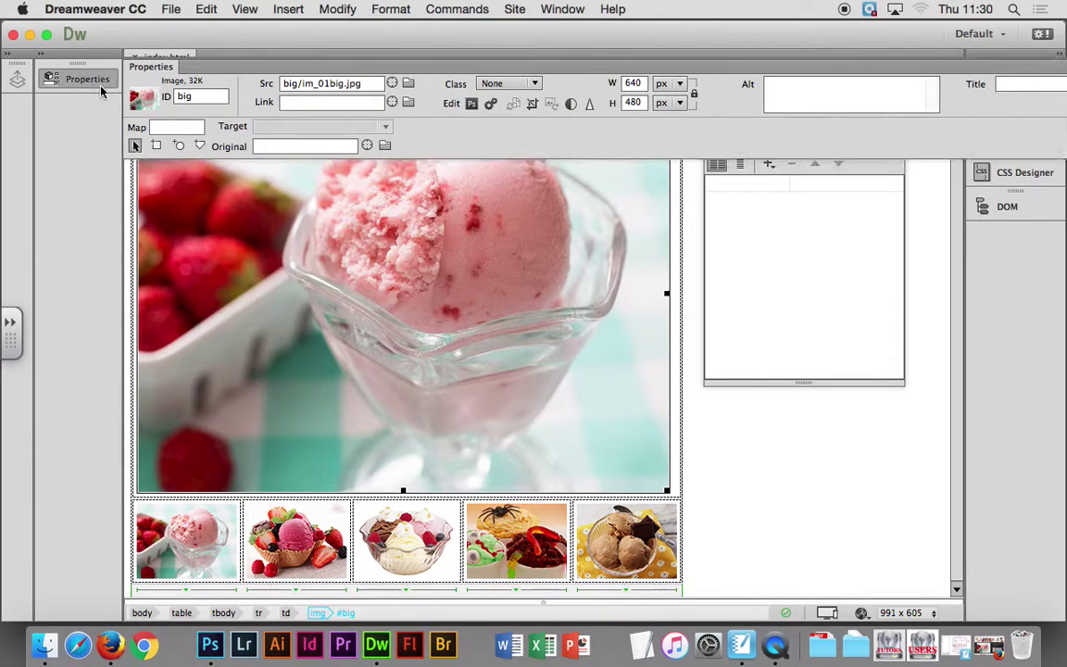
click(677, 328)
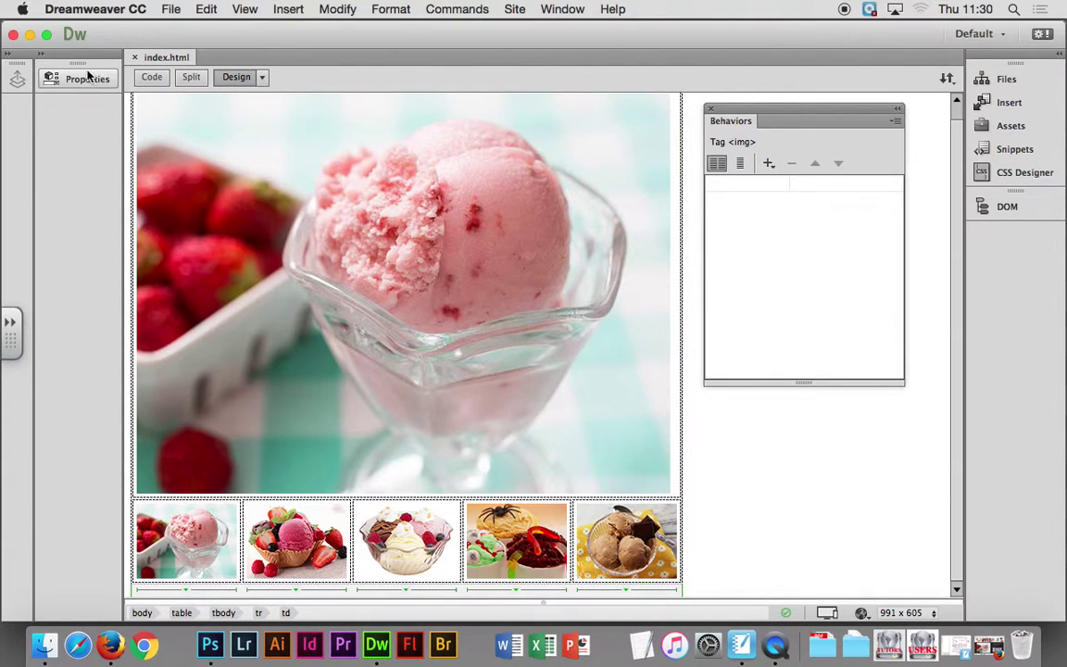
Step: Float the Properties panel and set the large image cell's Horz to Center
mouse_move(85, 78)
mouse_down()
mouse_move(136, 204)
mouse_move(131, 190)
mouse_up()
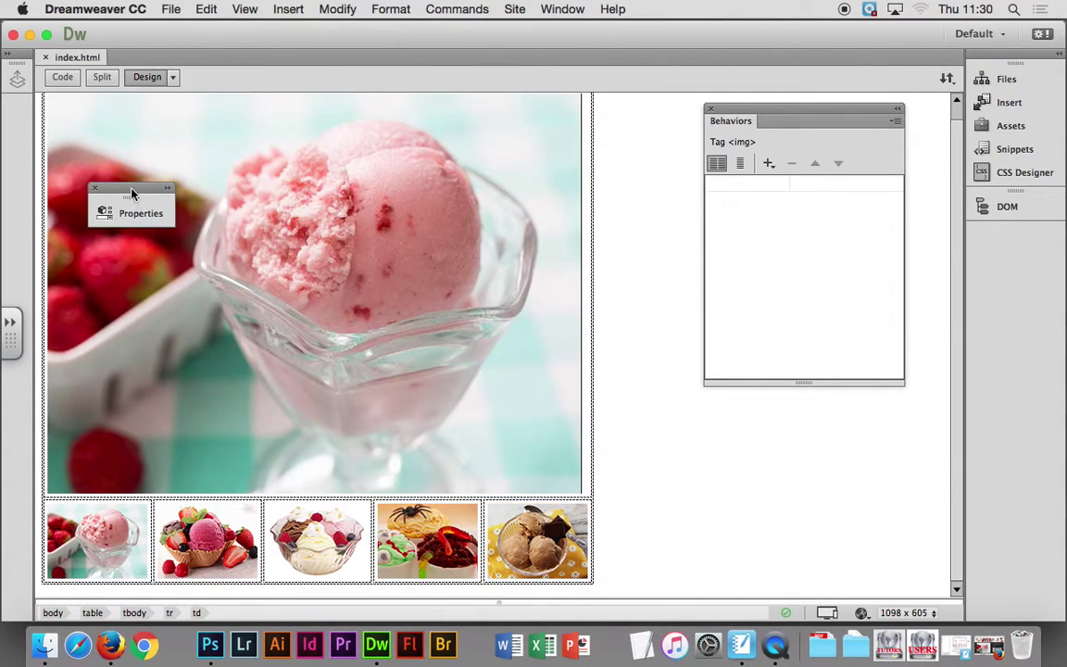
click(167, 188)
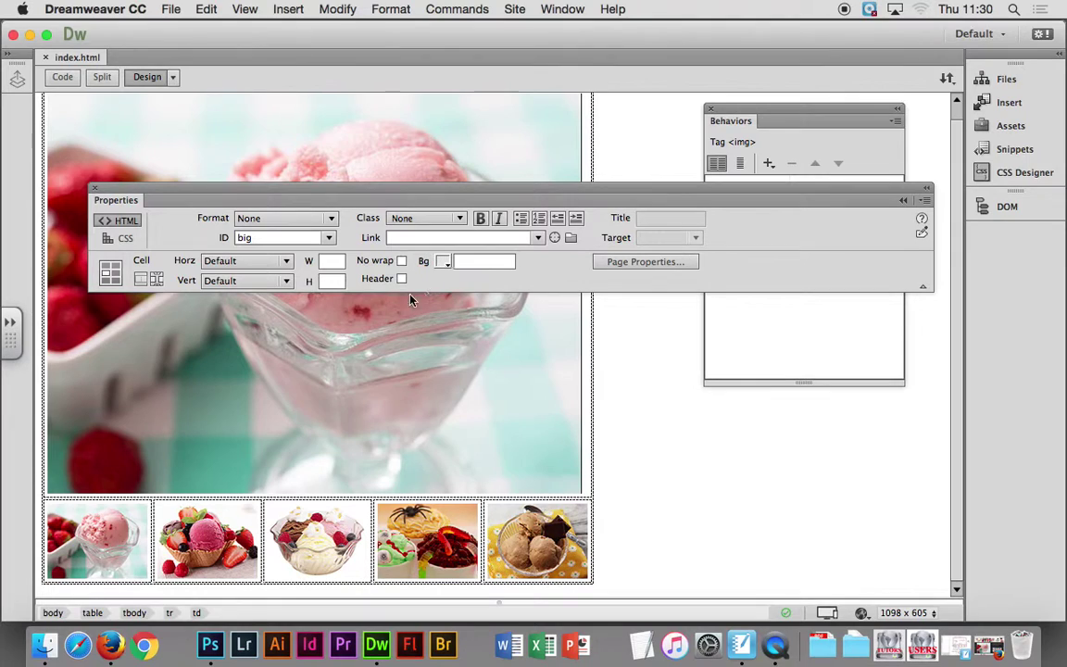
click(259, 266)
click(271, 296)
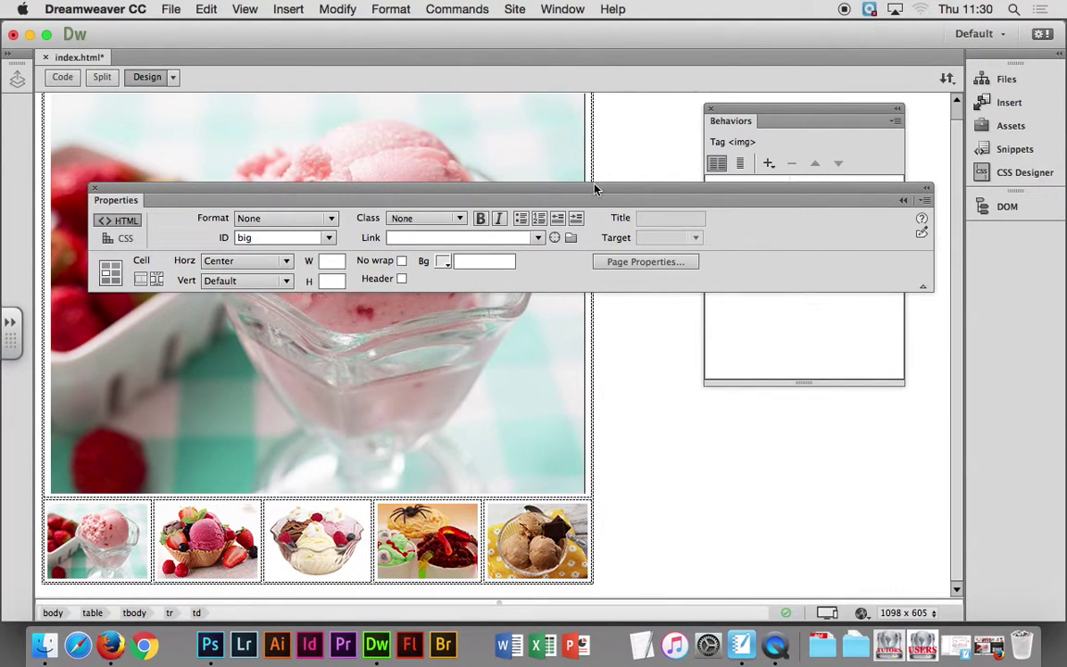
click(504, 154)
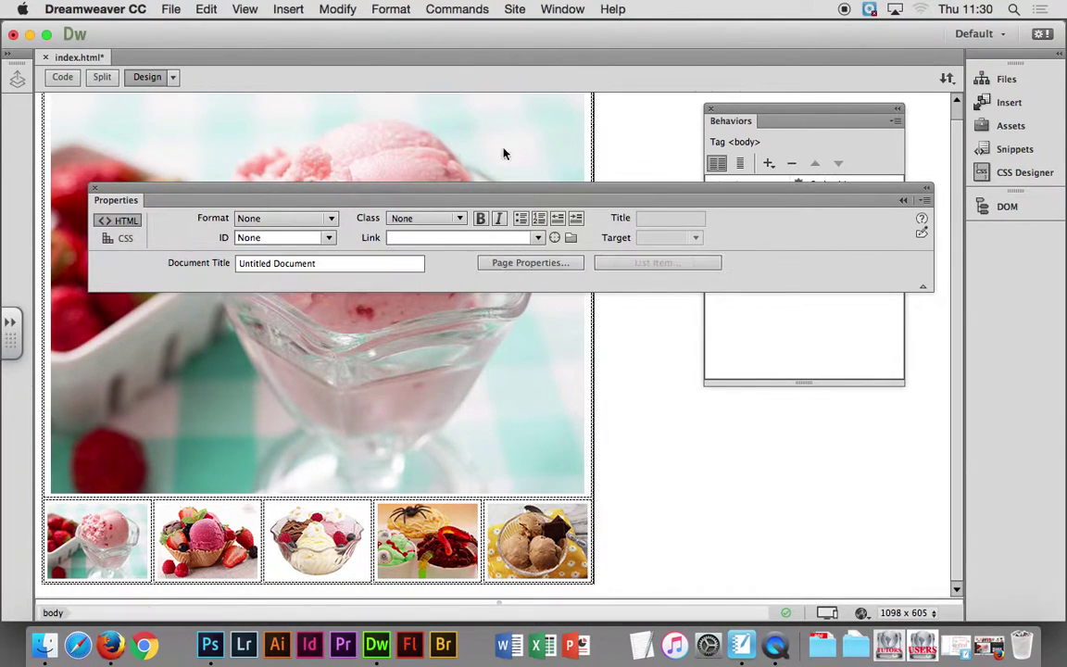
Step: Save index.html and bring up the Preview in Browser choices
click(170, 9)
click(176, 119)
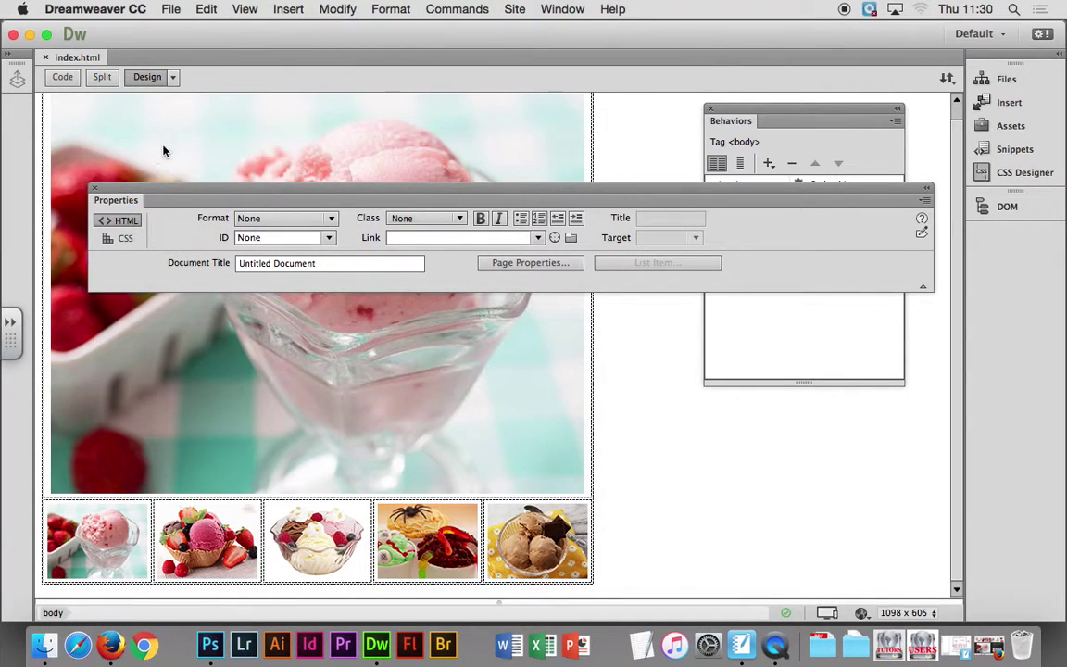
click(861, 612)
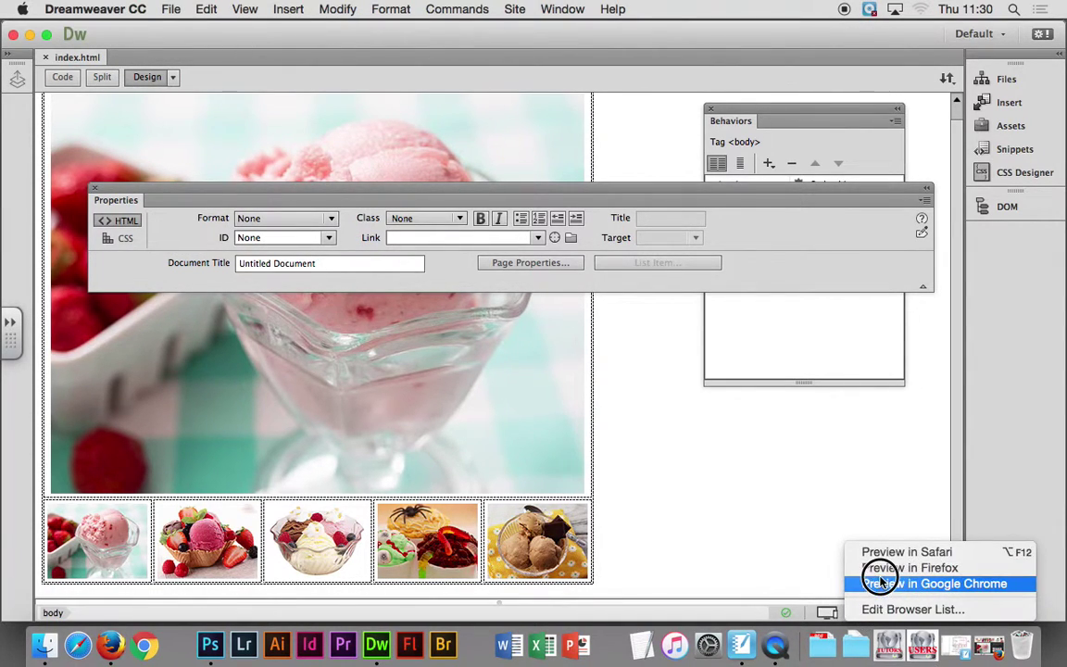
Step: Preview in Firefox and click thumbnails to show spider dessert, sundae, waffle cone, strawberry, chocolate scoops
click(882, 573)
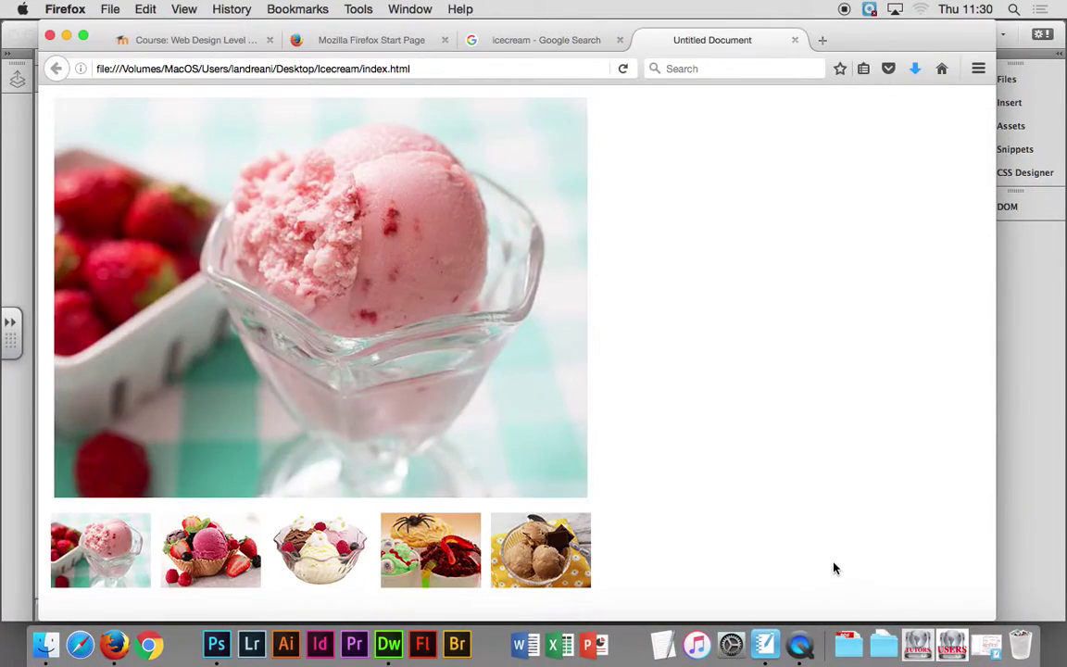
click(433, 560)
click(324, 561)
click(238, 561)
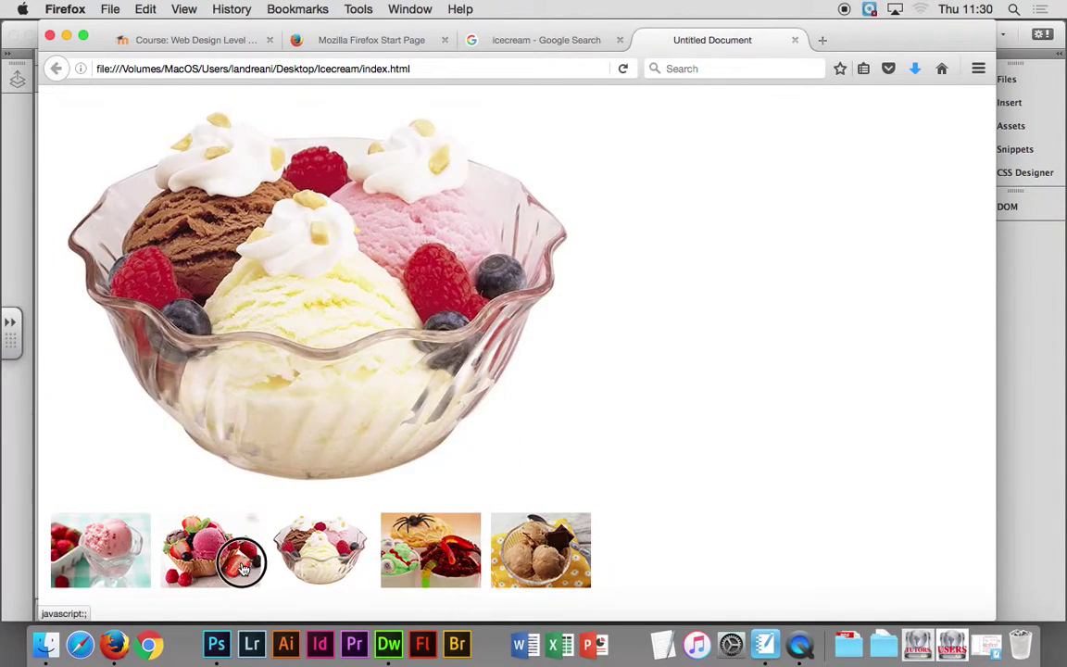
click(135, 560)
click(387, 517)
click(496, 519)
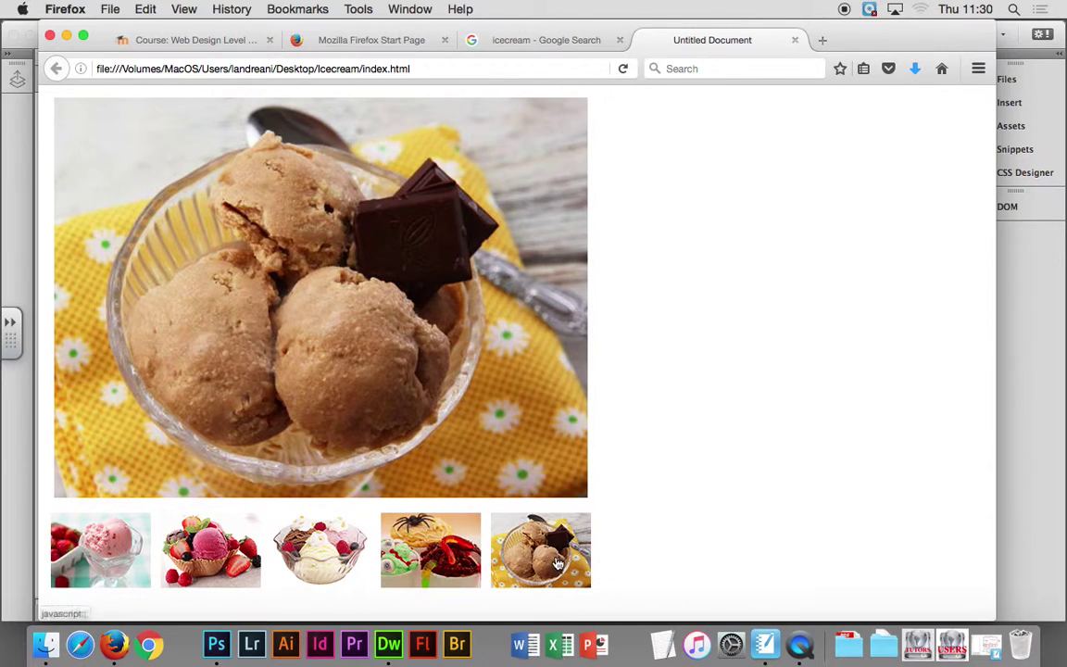
Step: Recheck the spider dessert, waffle cone and strawberry swaps, then close the preview tab
click(419, 554)
click(209, 542)
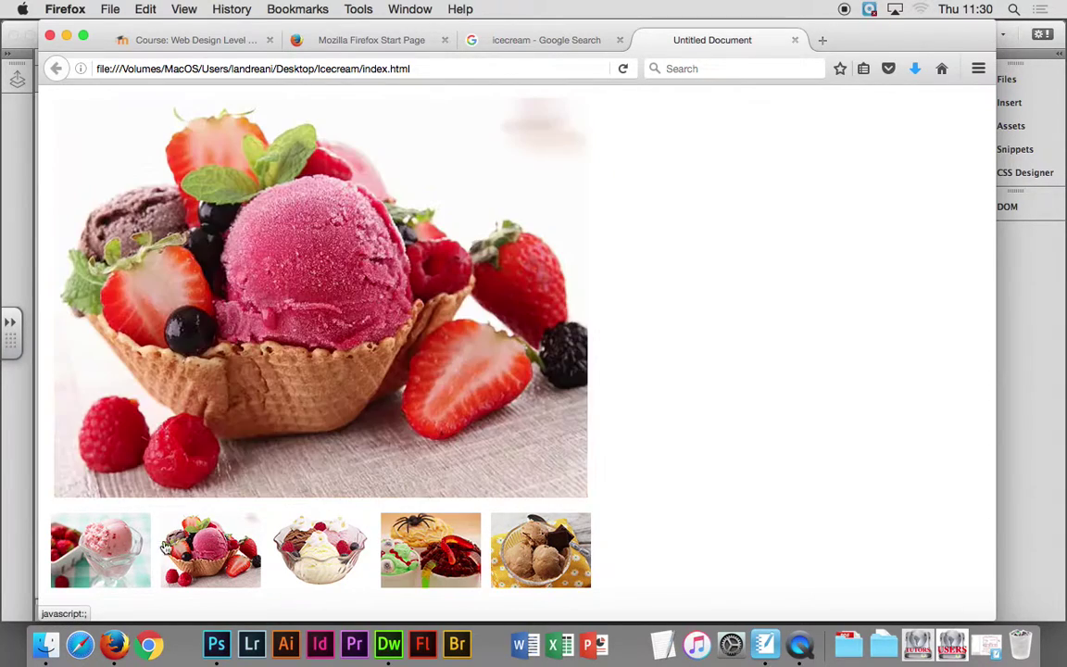
click(137, 549)
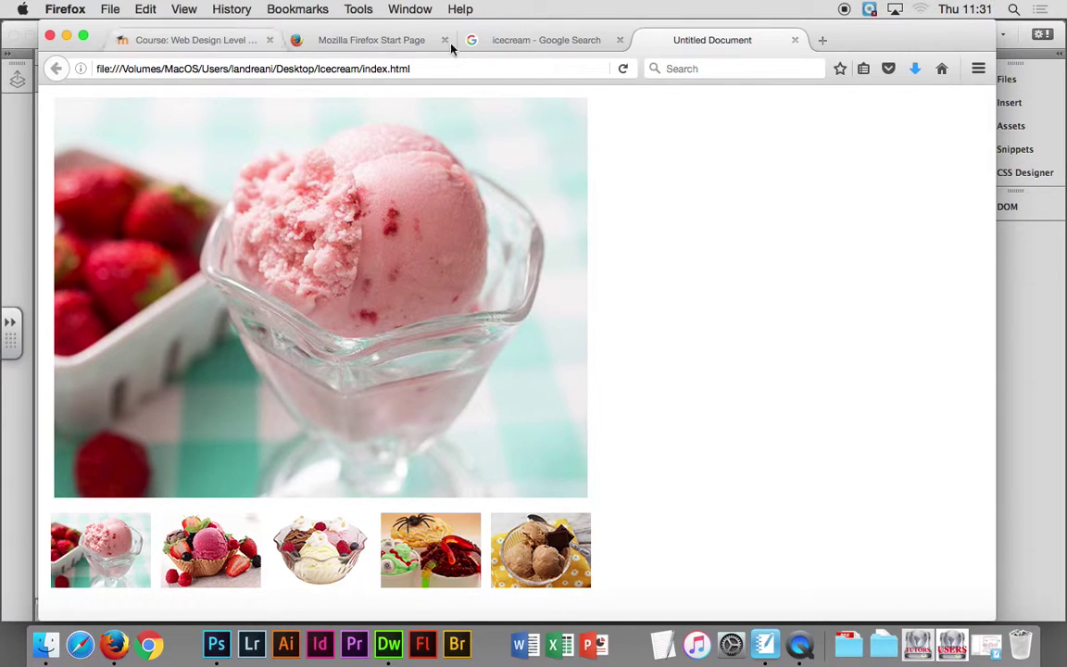
click(793, 41)
click(66, 35)
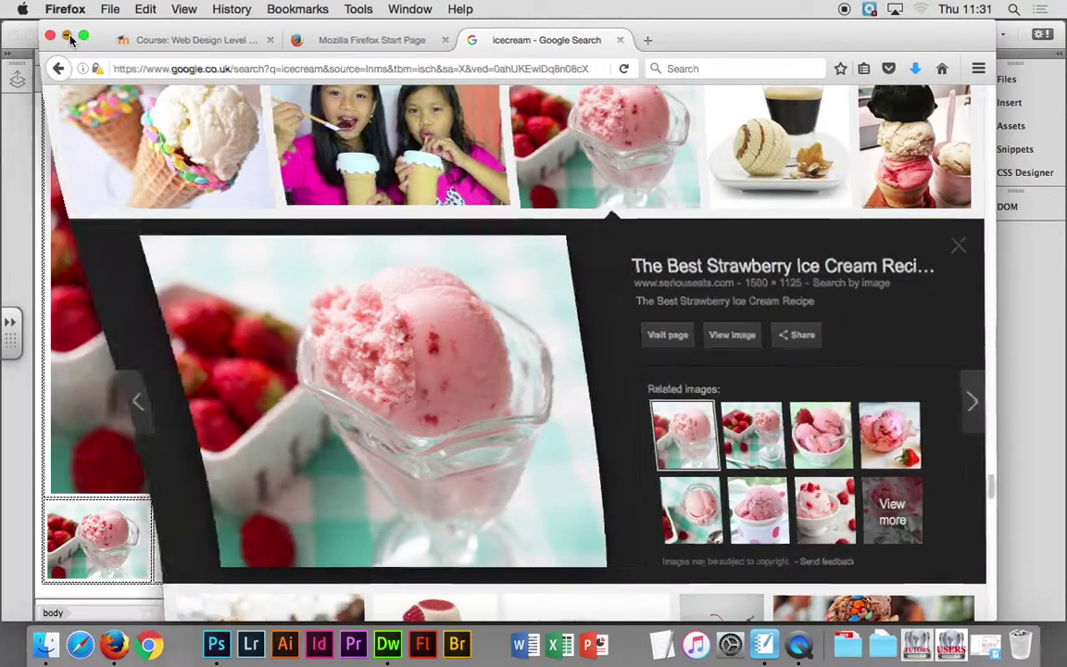
Step: Set the large ice-cream image's width to 645 pixels in Properties
click(556, 254)
click(550, 298)
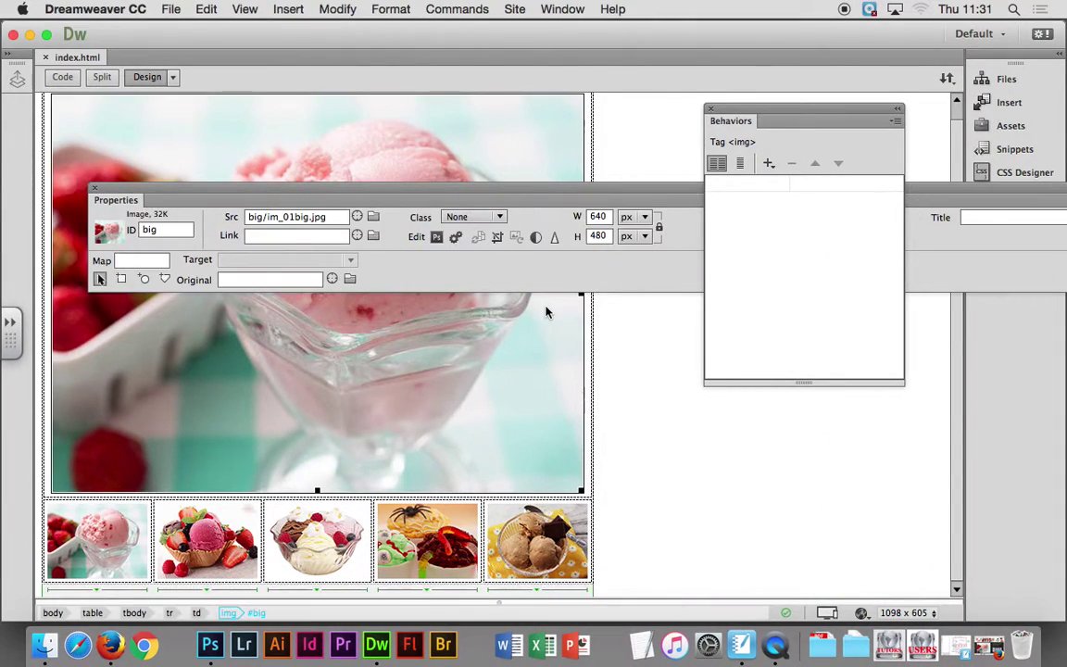
drag(883, 112, 927, 353)
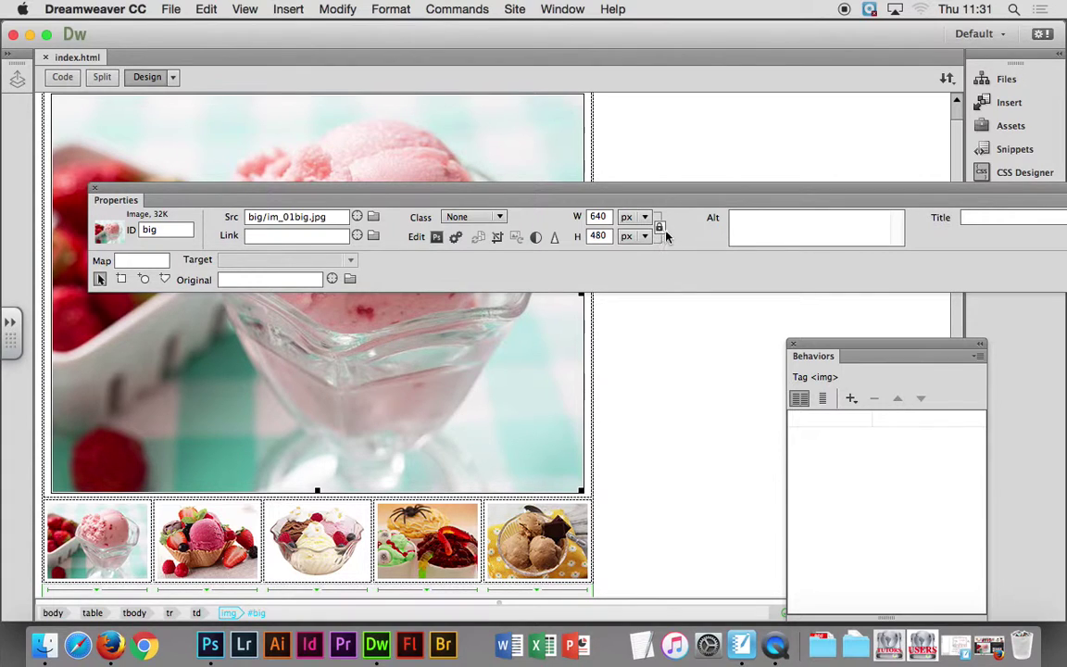
double_click(598, 217)
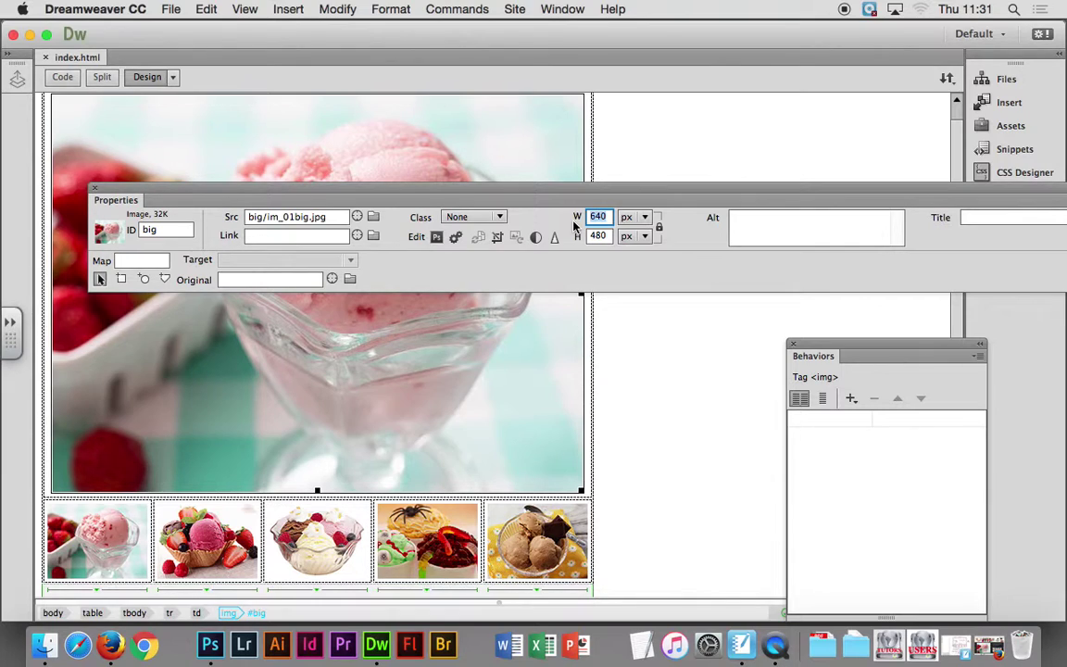
text(6)
click(603, 238)
text(485)
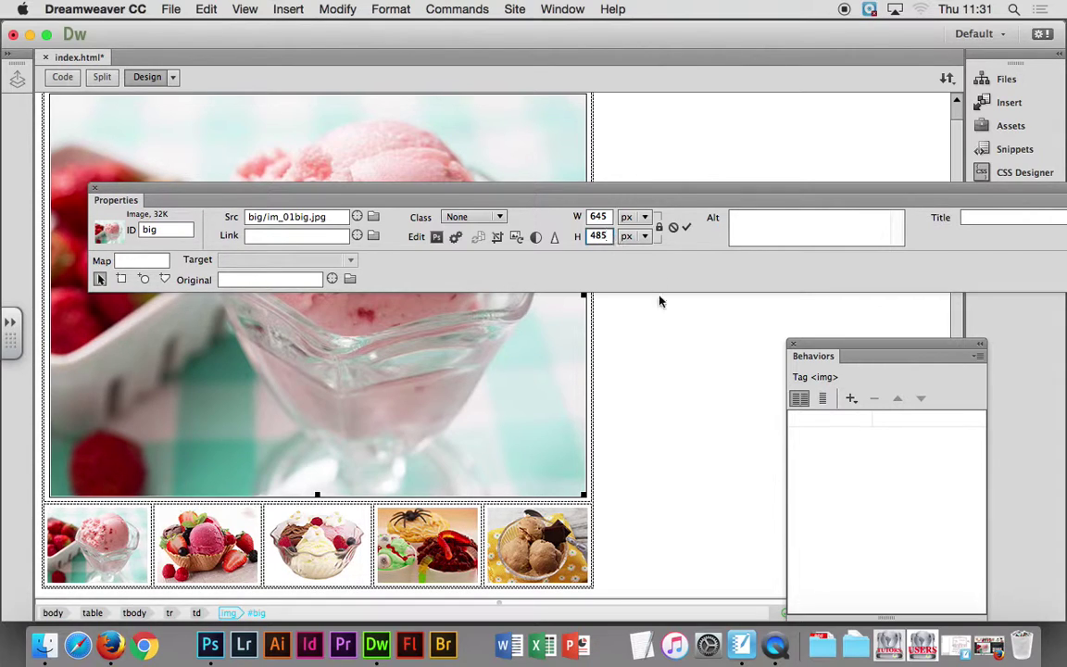
click(670, 334)
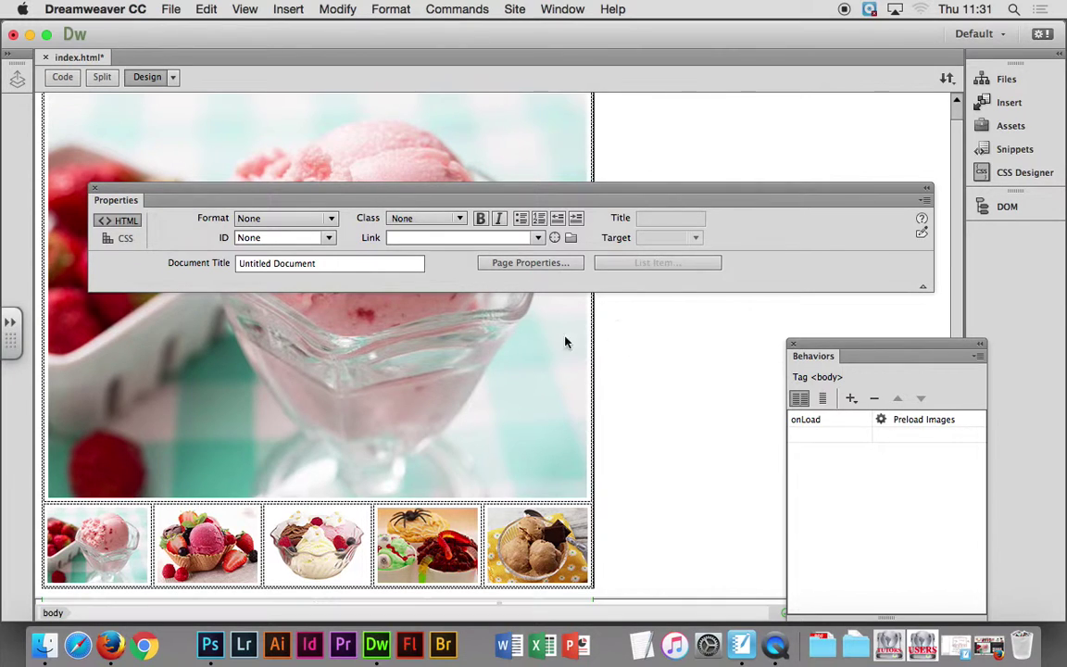
Step: Undo an accidental handle resize to 493×365, keeping the image at full size
click(547, 451)
drag(585, 495, 455, 396)
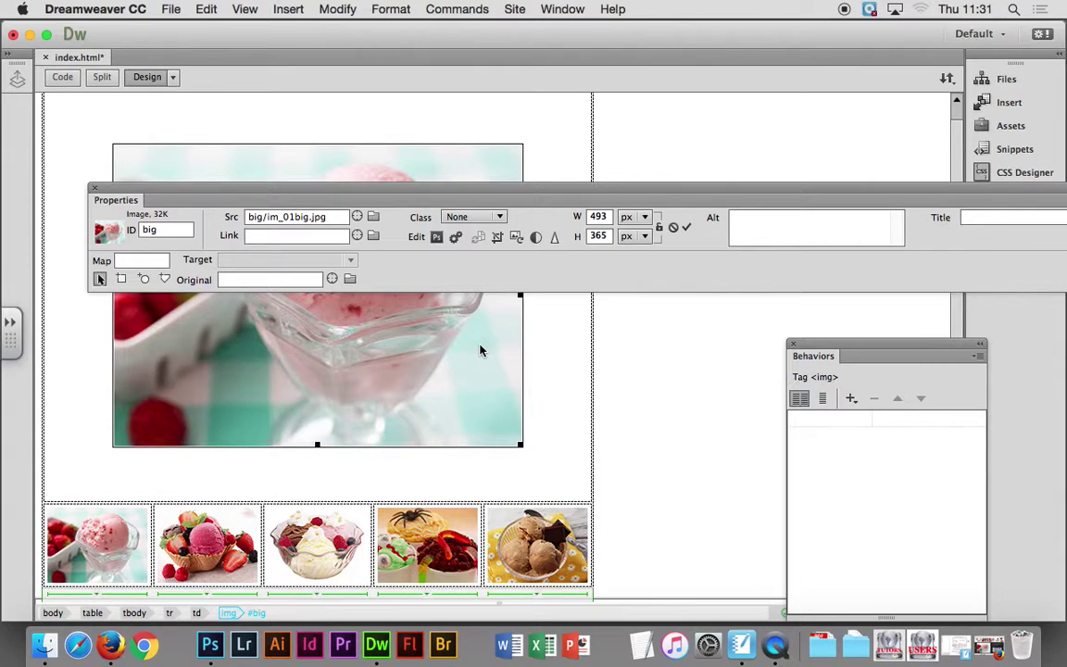
key(ctrl+z)
click(652, 405)
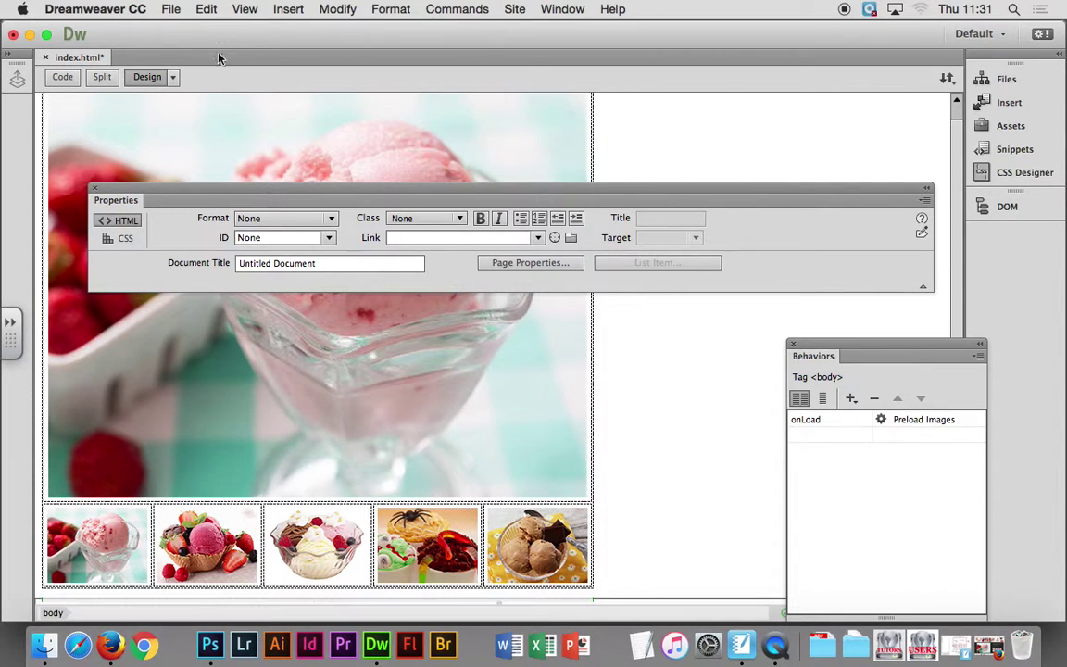
click(171, 9)
Step: Save index.html and set the gallery table to 4 rows
click(206, 118)
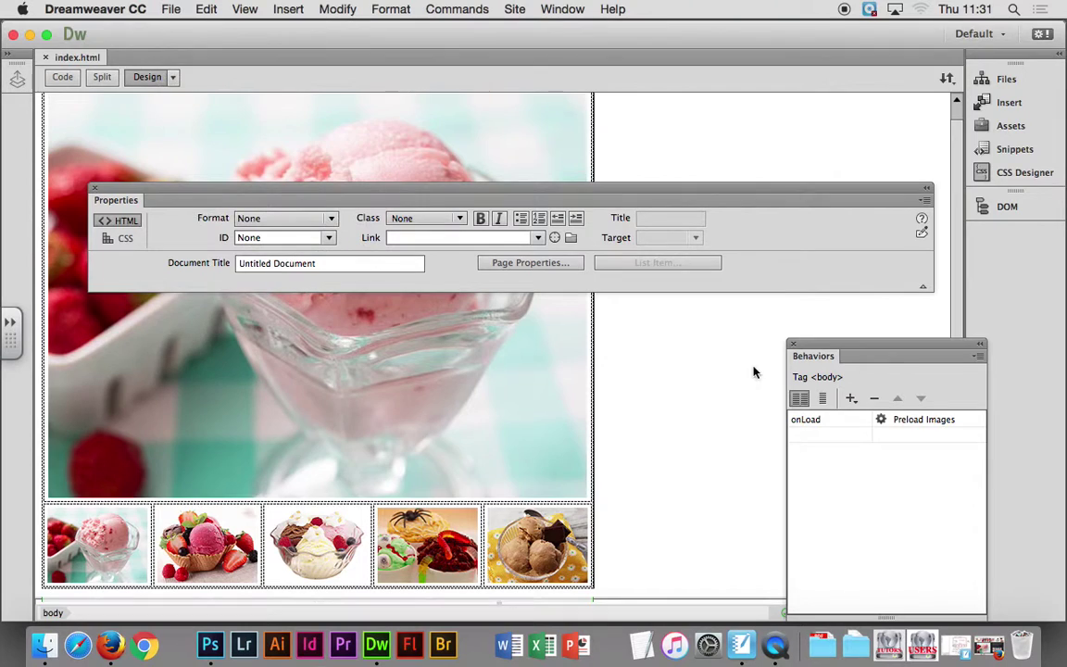
click(481, 510)
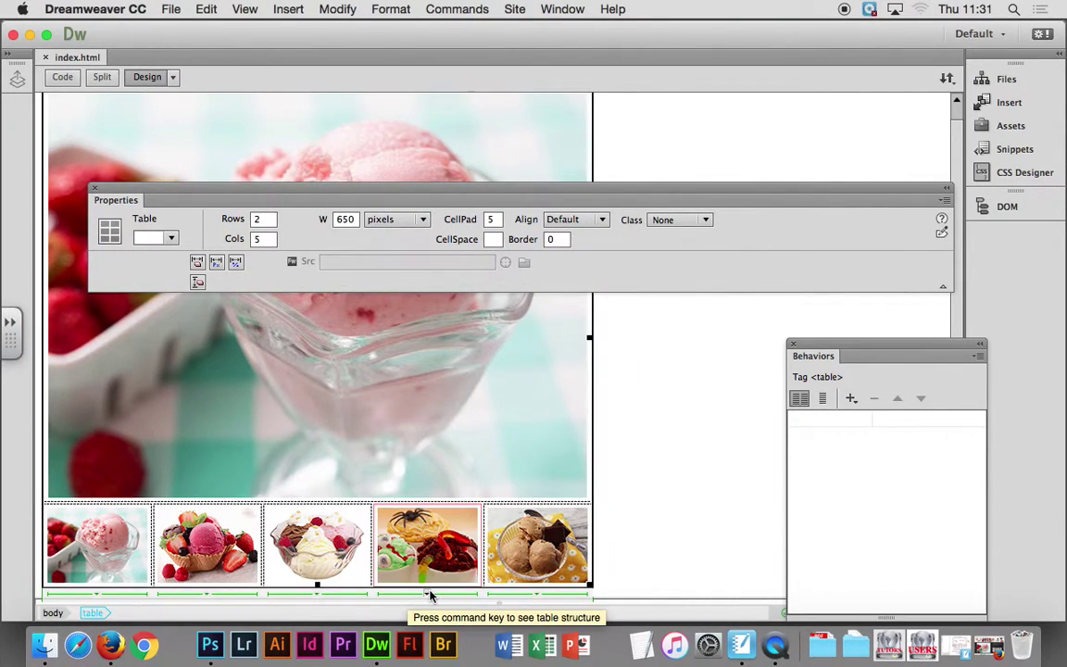
click(619, 447)
click(495, 408)
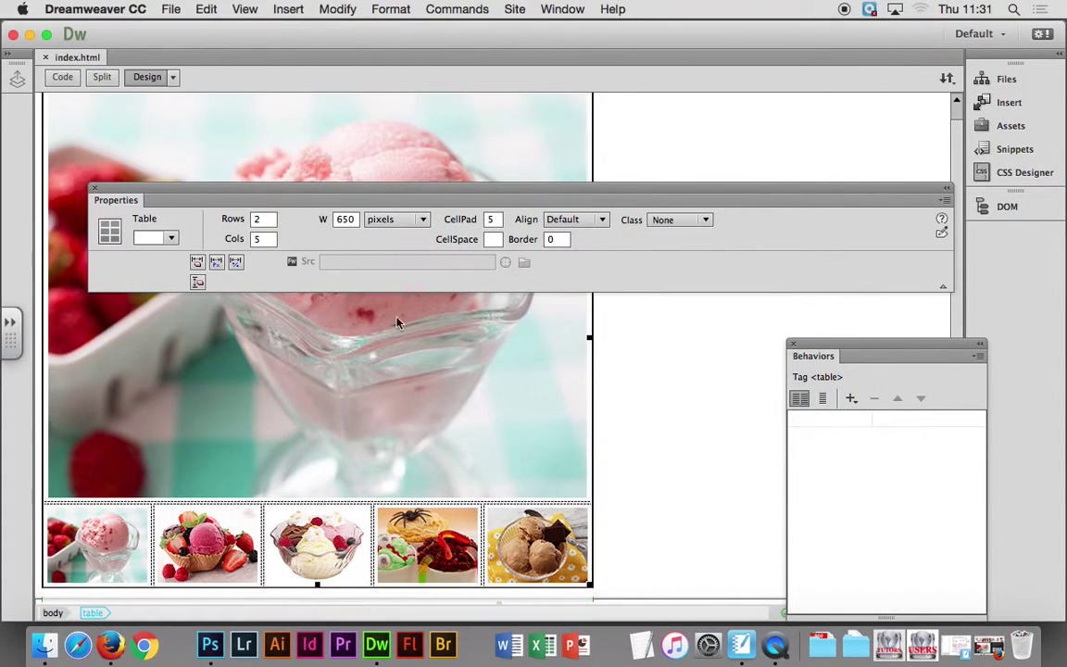
click(262, 220)
click(243, 219)
text(4)
key(Return)
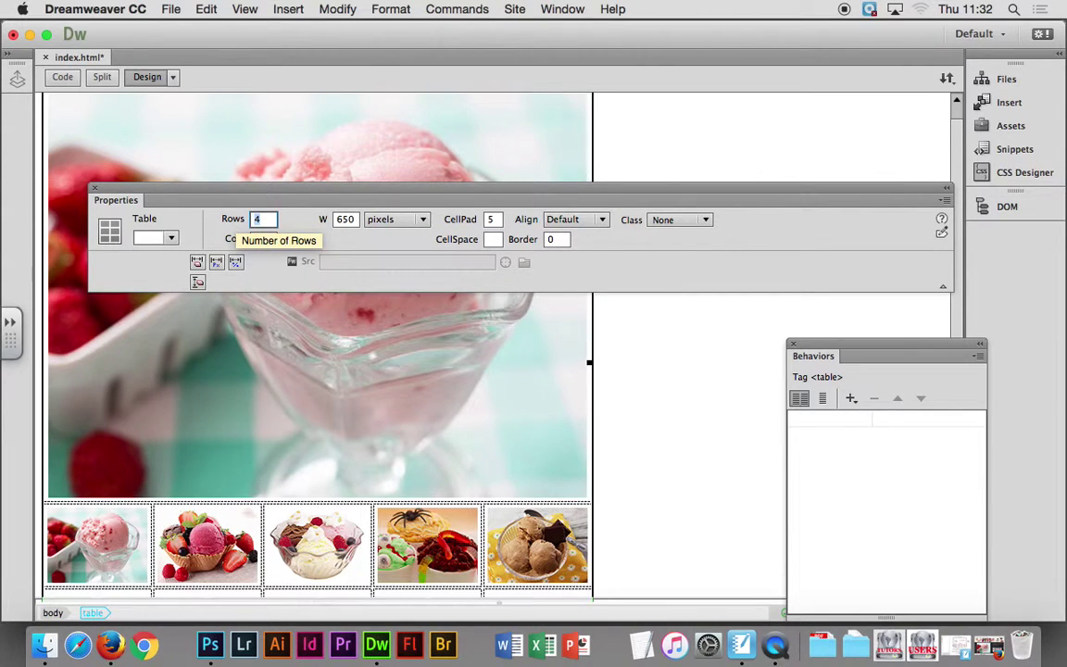
Step: Merge all cells of the new bottom row into one cell
scroll(614, 368, down, 2)
click(622, 459)
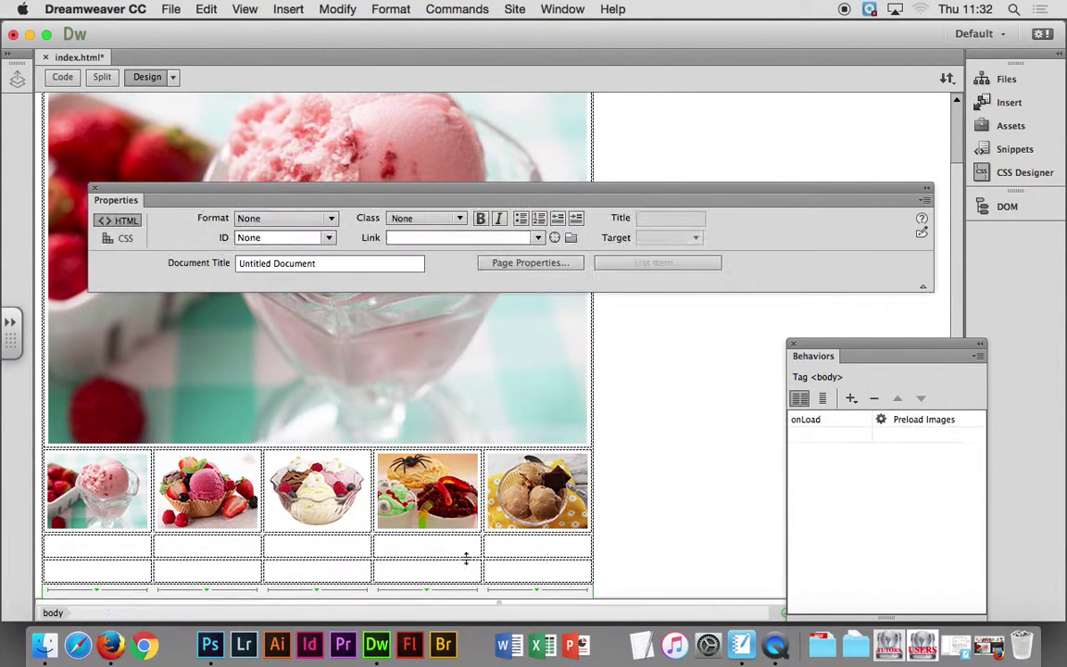
drag(133, 571, 505, 569)
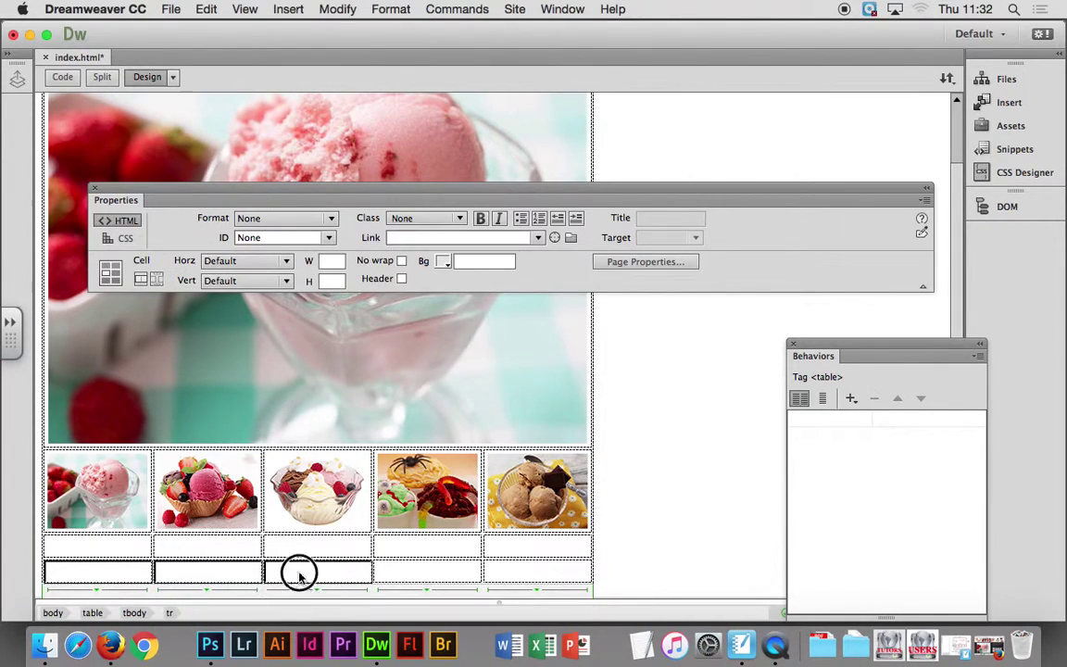
click(141, 276)
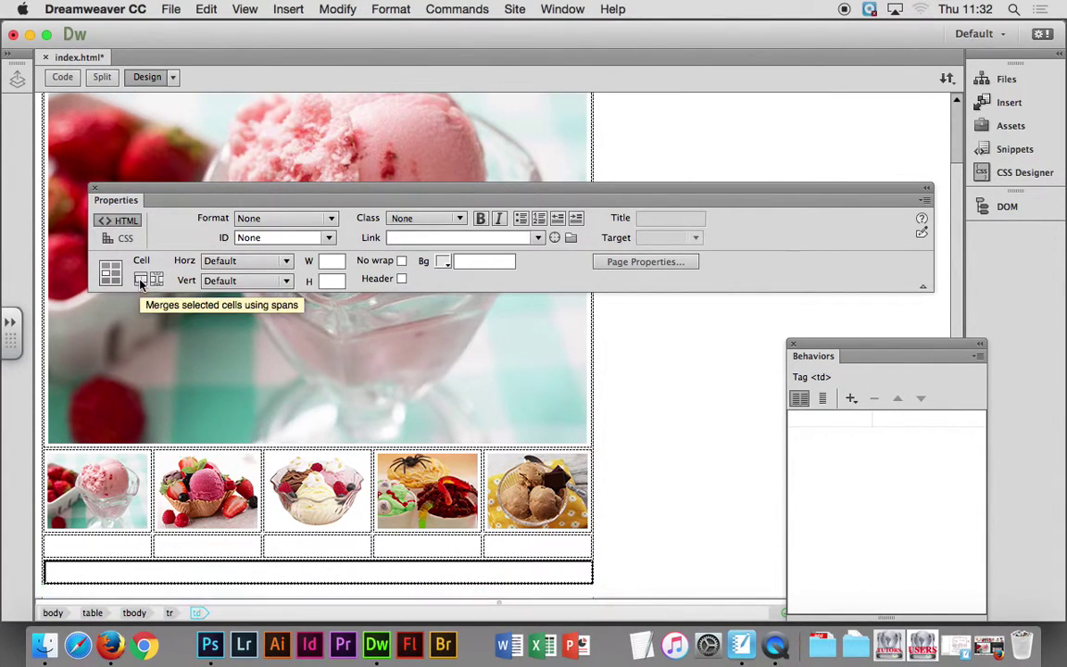
click(321, 569)
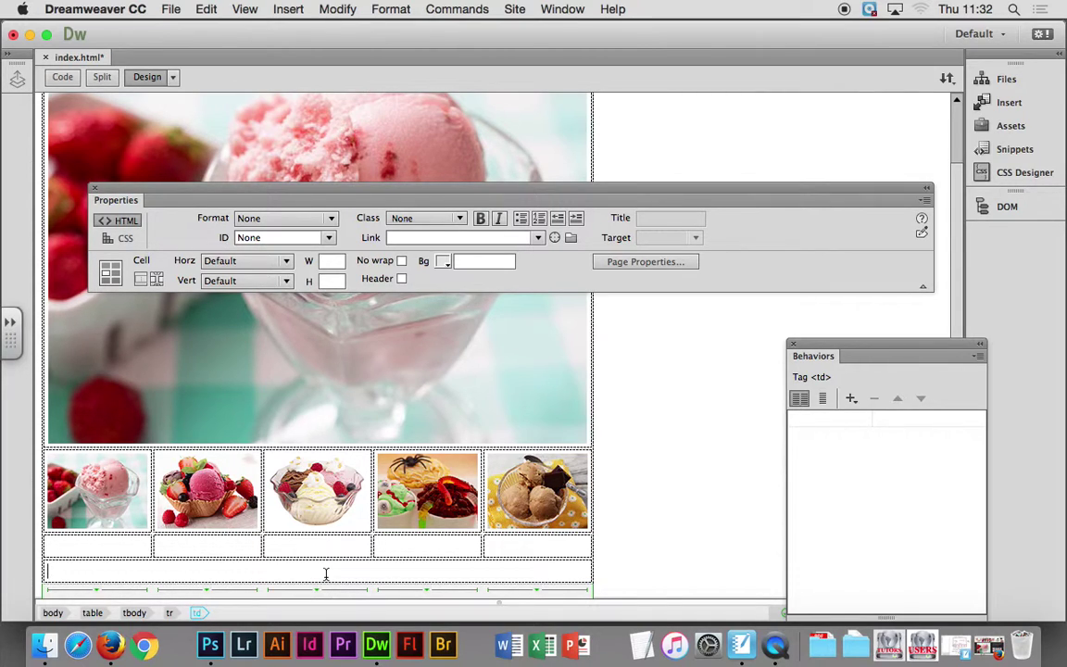
scroll(326, 574, up, 2)
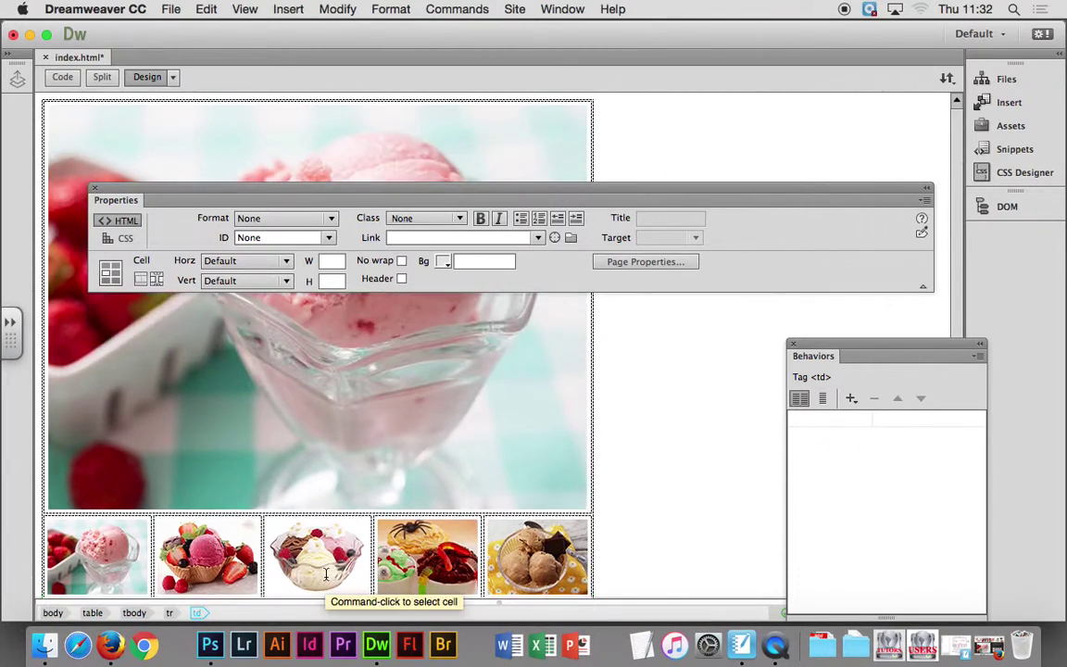
Step: Save index.html and hide Dreamweaver to reveal the Icecream folder in Finder
click(171, 10)
click(203, 117)
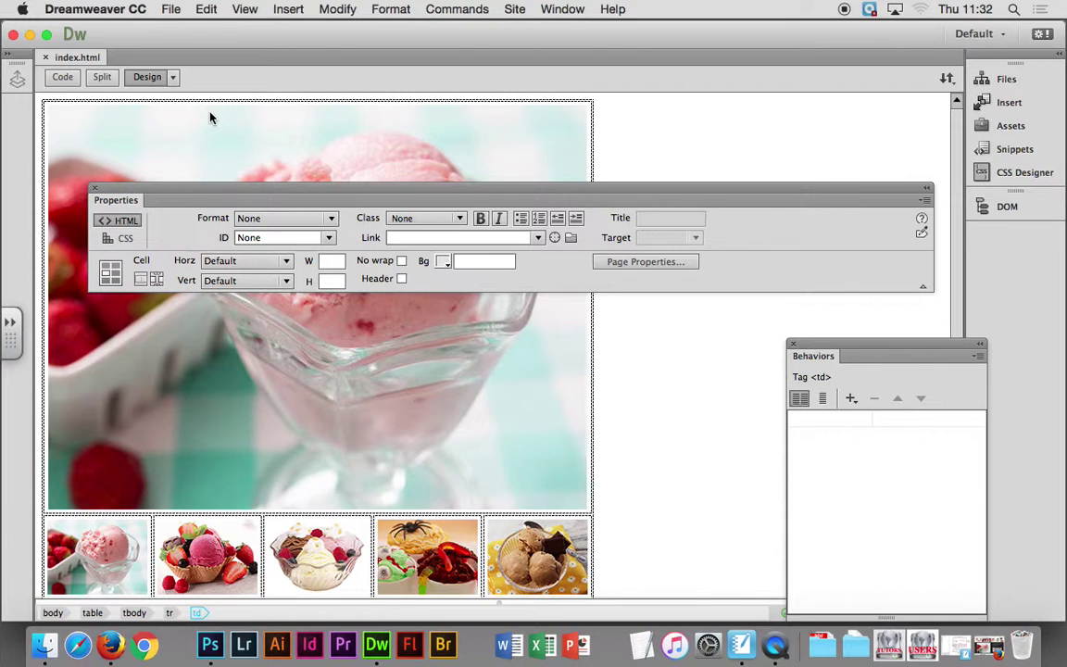
click(29, 36)
click(145, 65)
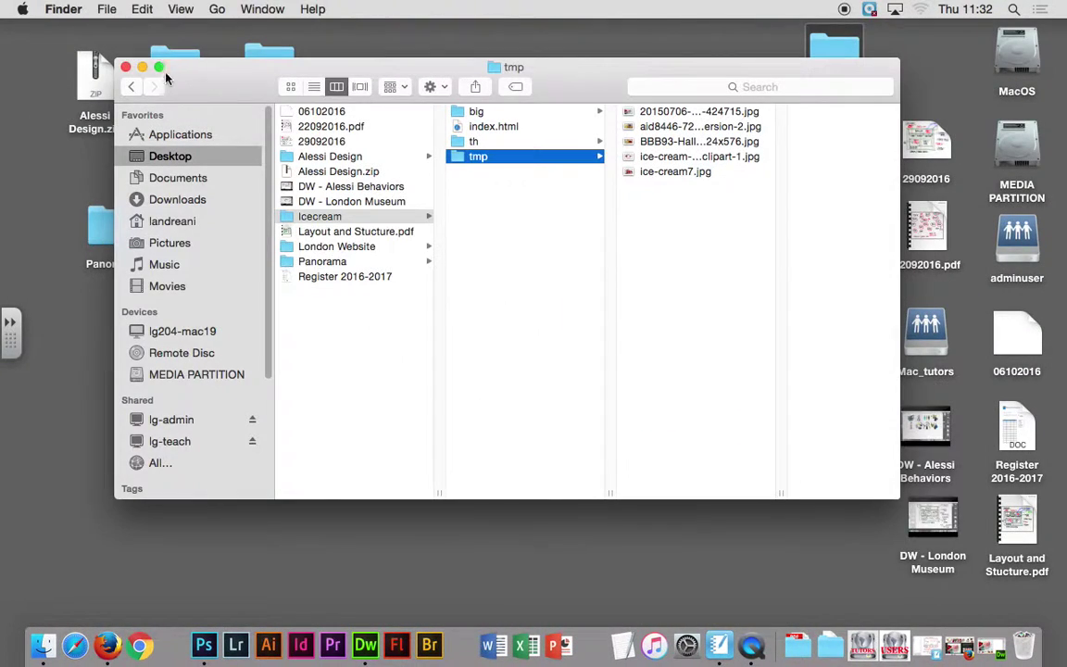